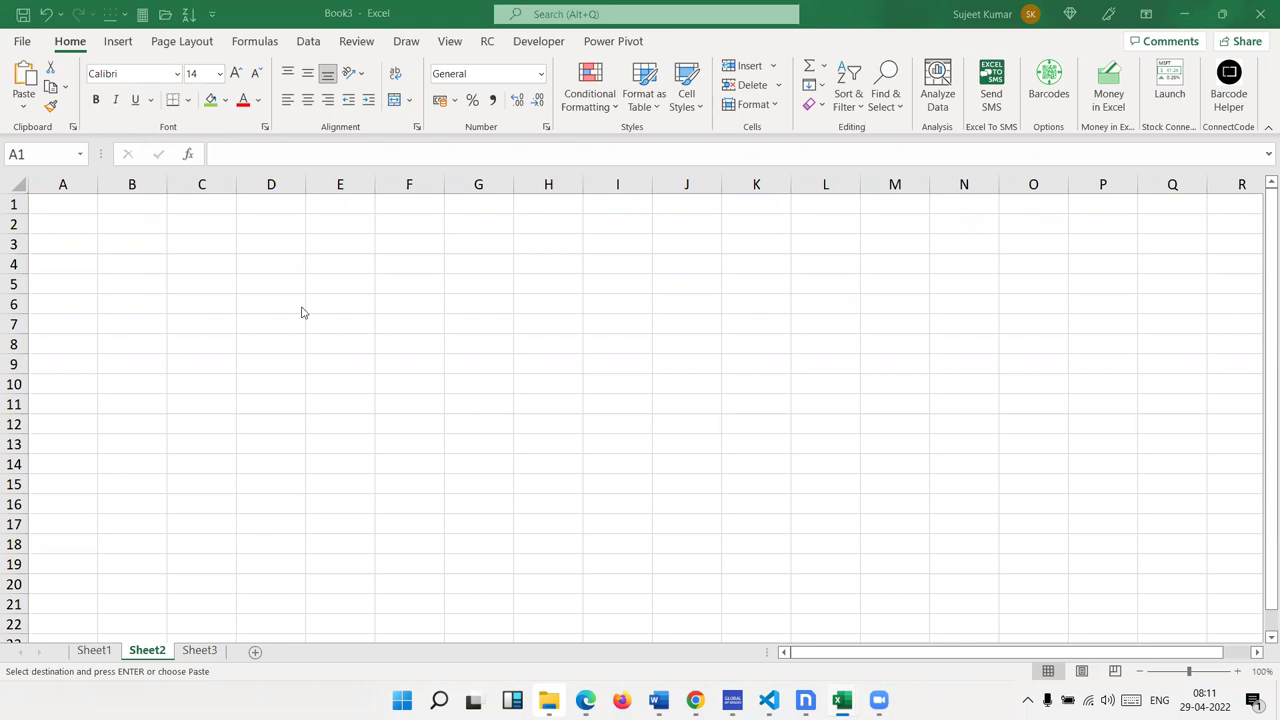
- Paste the copied course sales table onto Sheet1
click(94, 650)
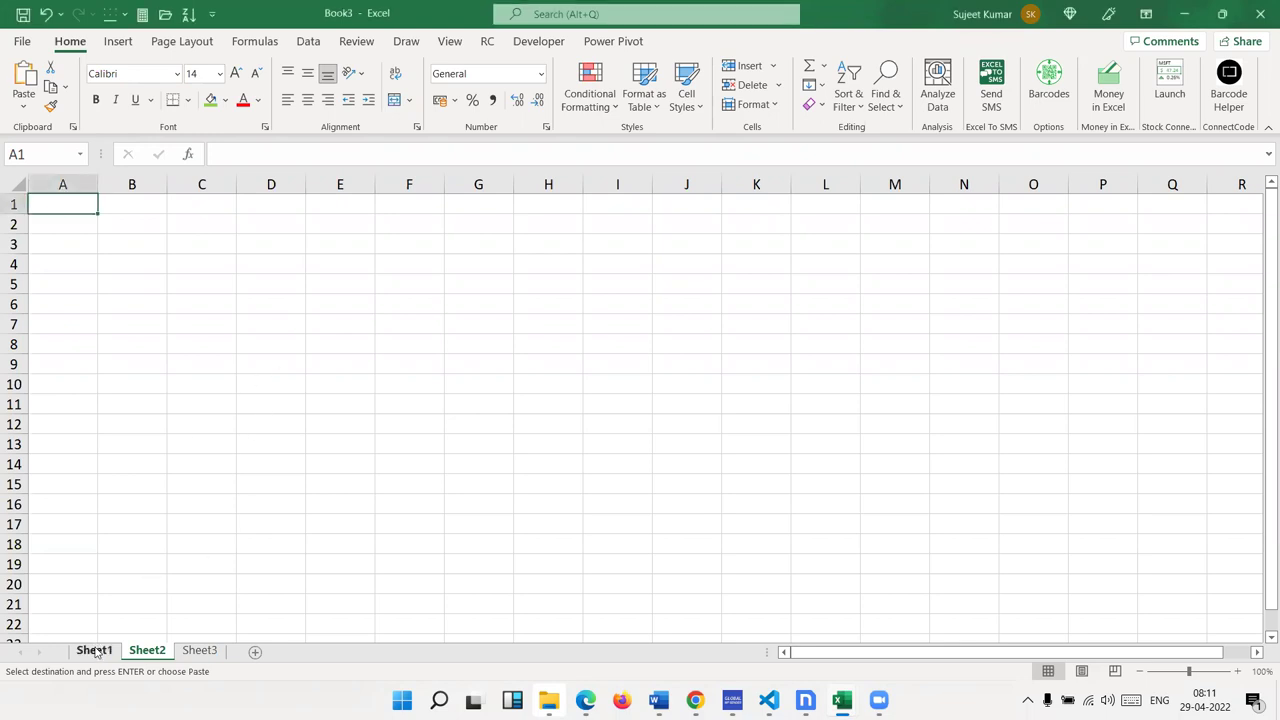
key(ctrl+v)
click(205, 329)
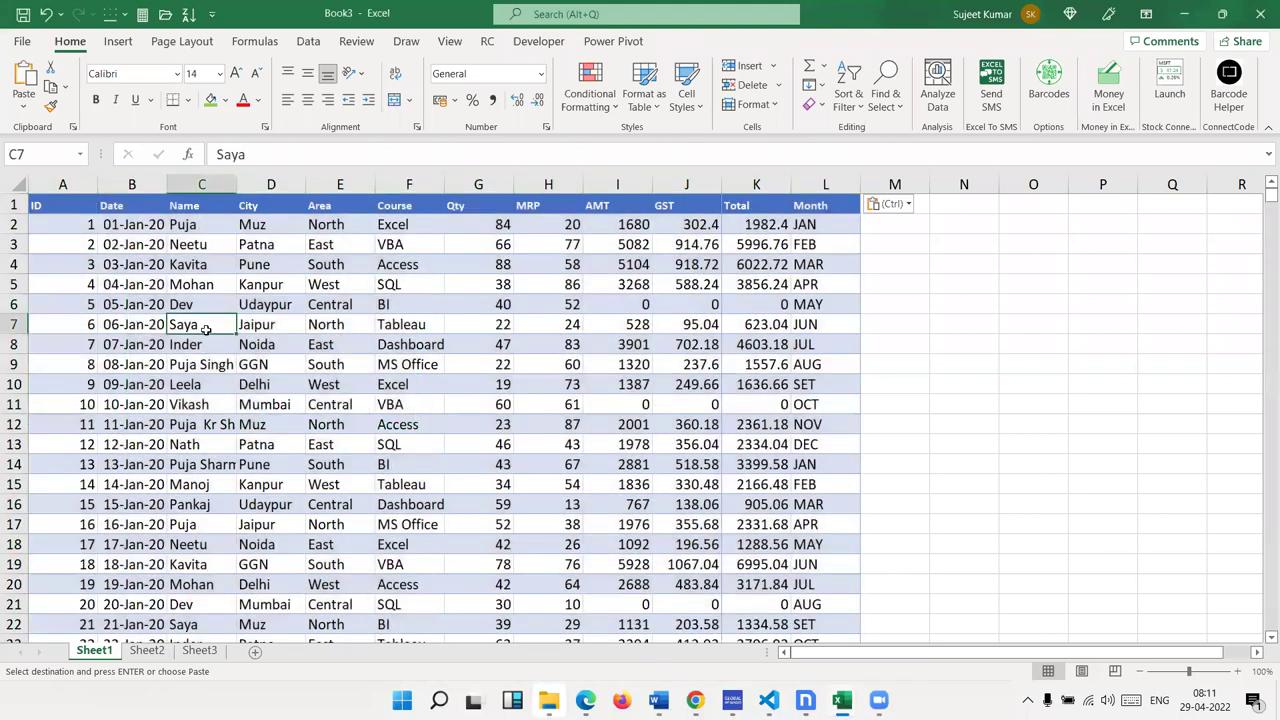
- Autofit the Date column in column B so every date displays in full
scroll(146, 485, down, 15)
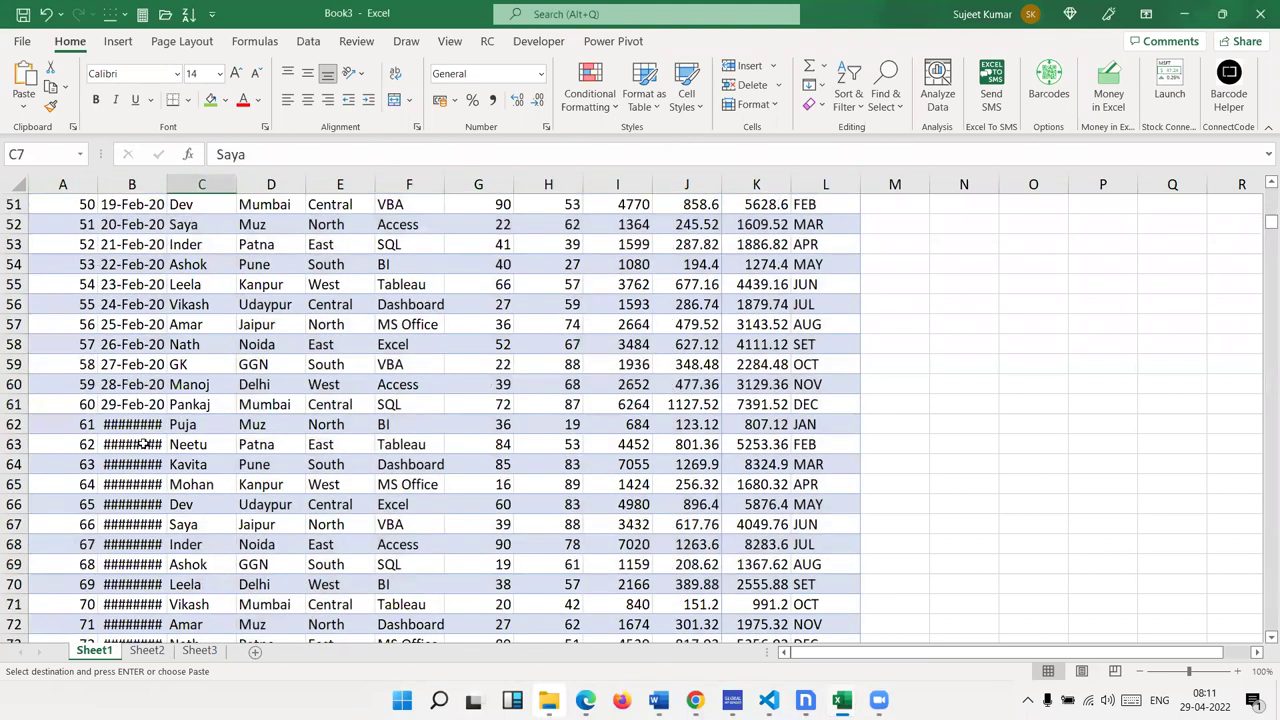
scroll(143, 444, down, 20)
scroll(144, 444, up, 13)
scroll(144, 444, up, 20)
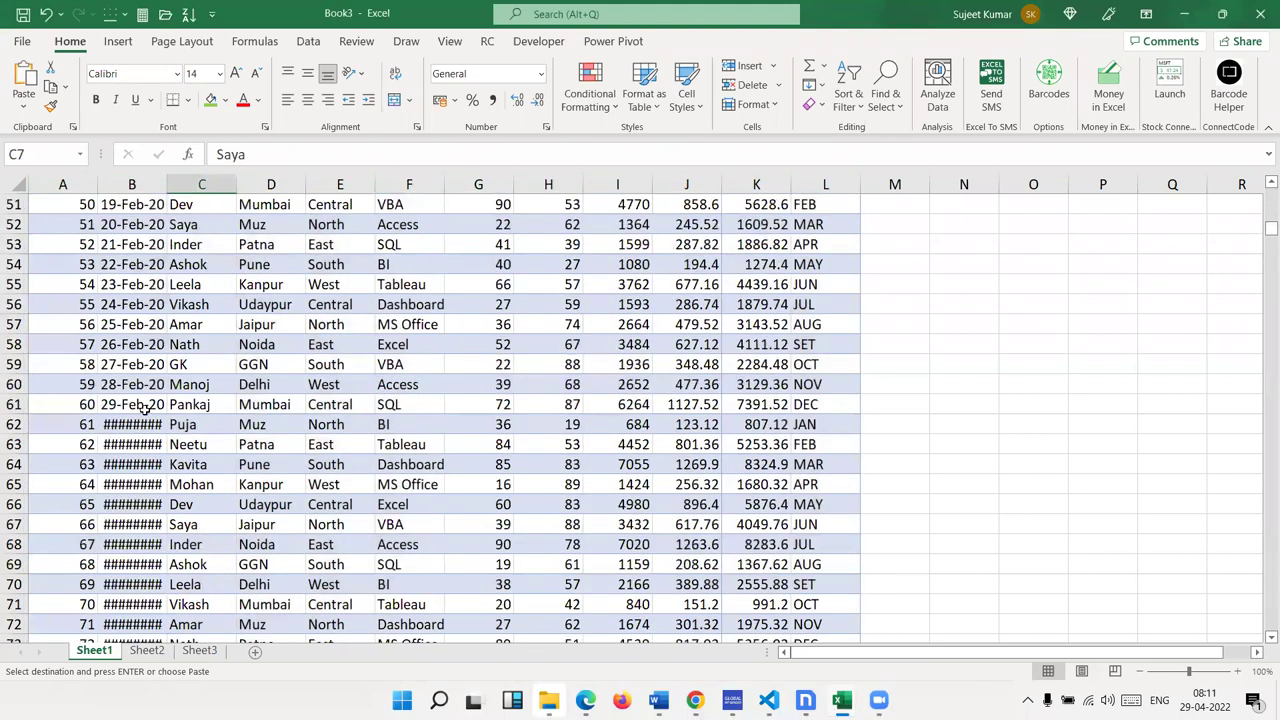
click(148, 344)
double_click(167, 187)
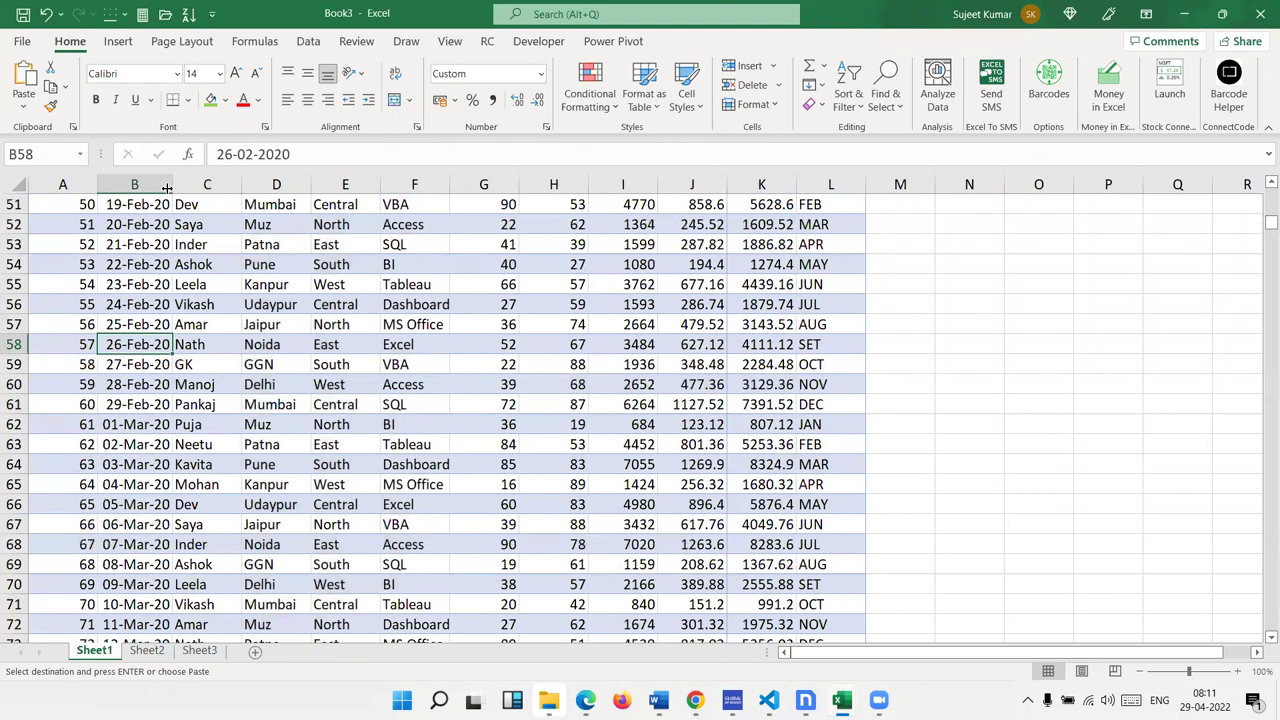
- Go to the blank Sheet2, ready to receive the copied table data
click(150, 652)
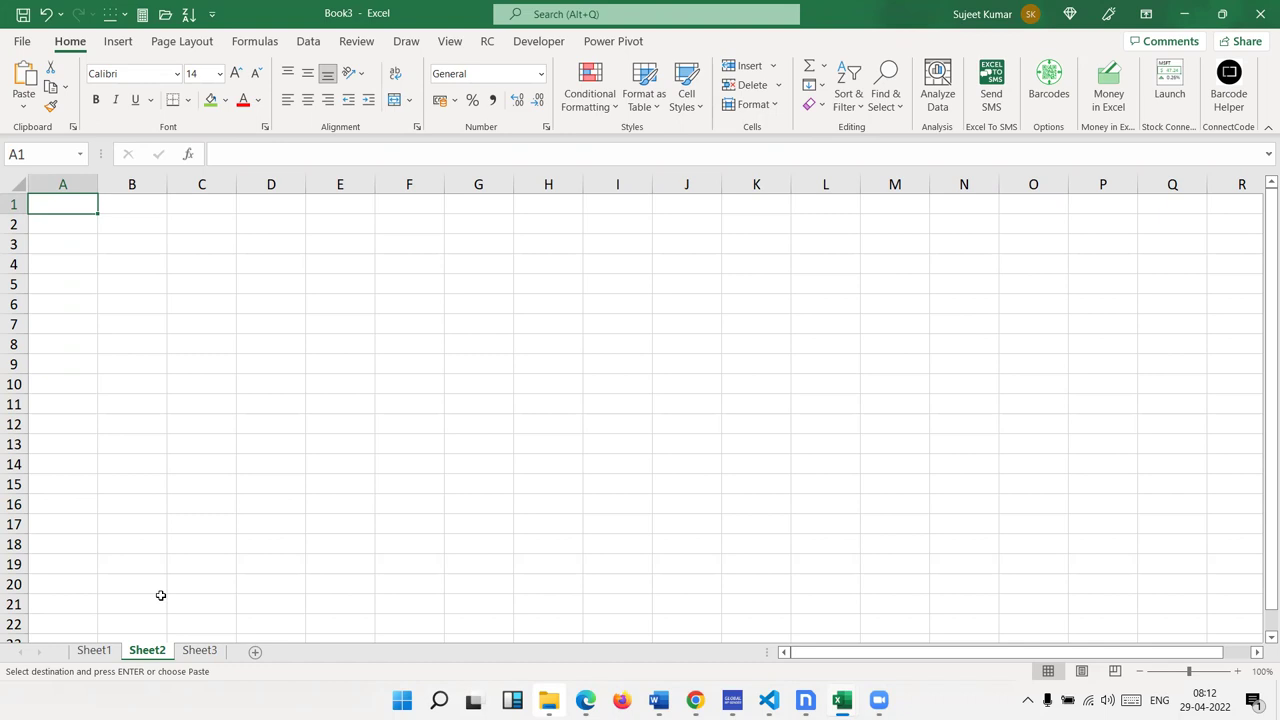
- Copy Sheet1's header row A1:L1 and paste it at the top of Sheet2
click(86, 656)
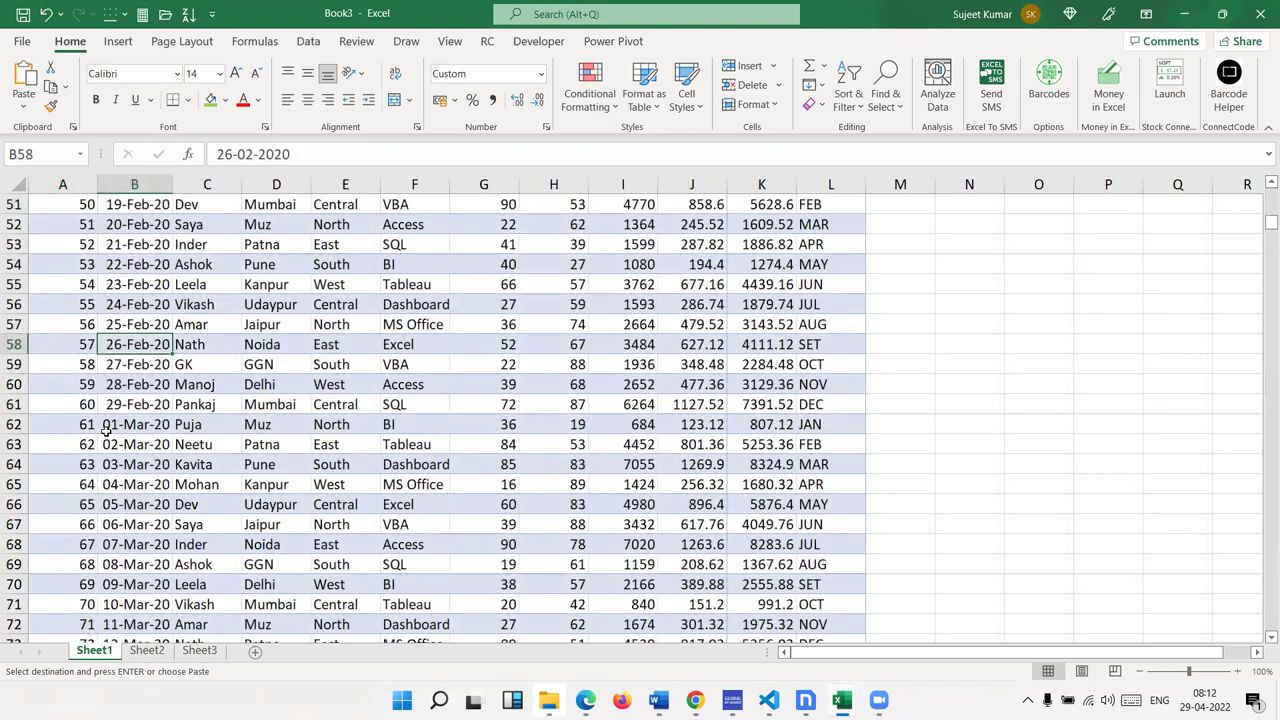
key(ctrl+Up)
key(ctrl+Left)
key(ctrl+shift+Right)
key(ctrl+c)
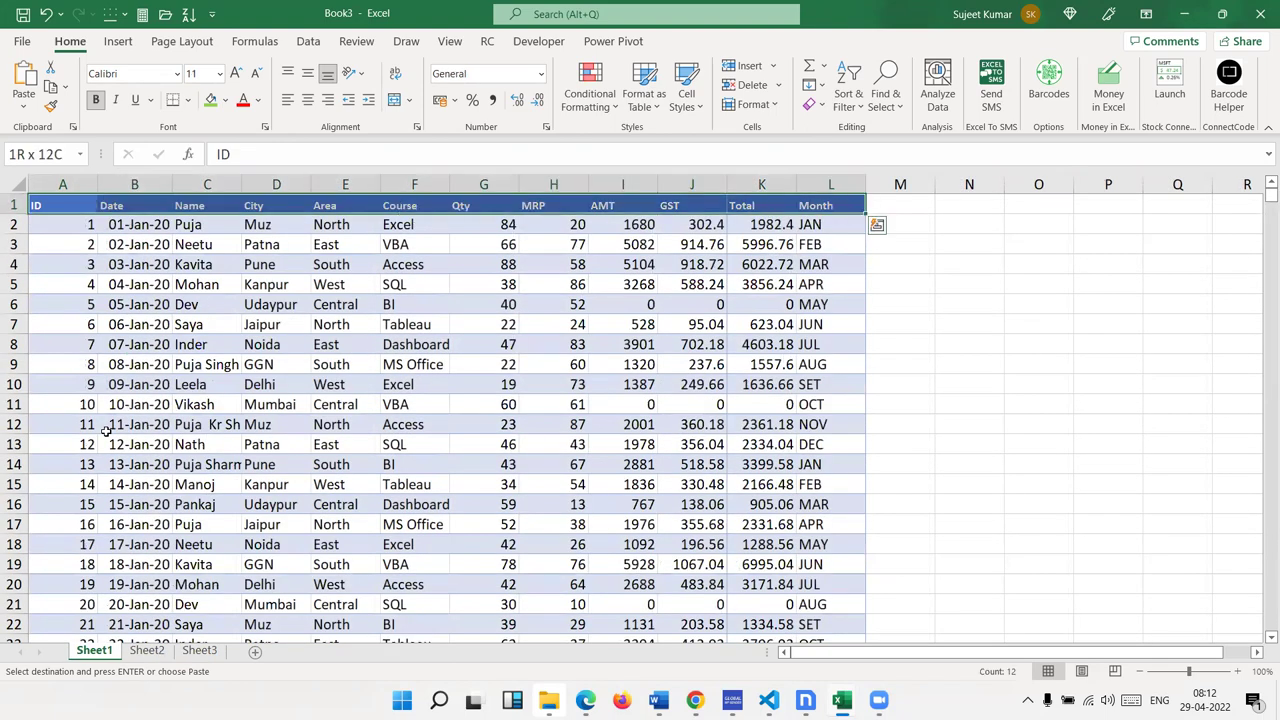
click(160, 652)
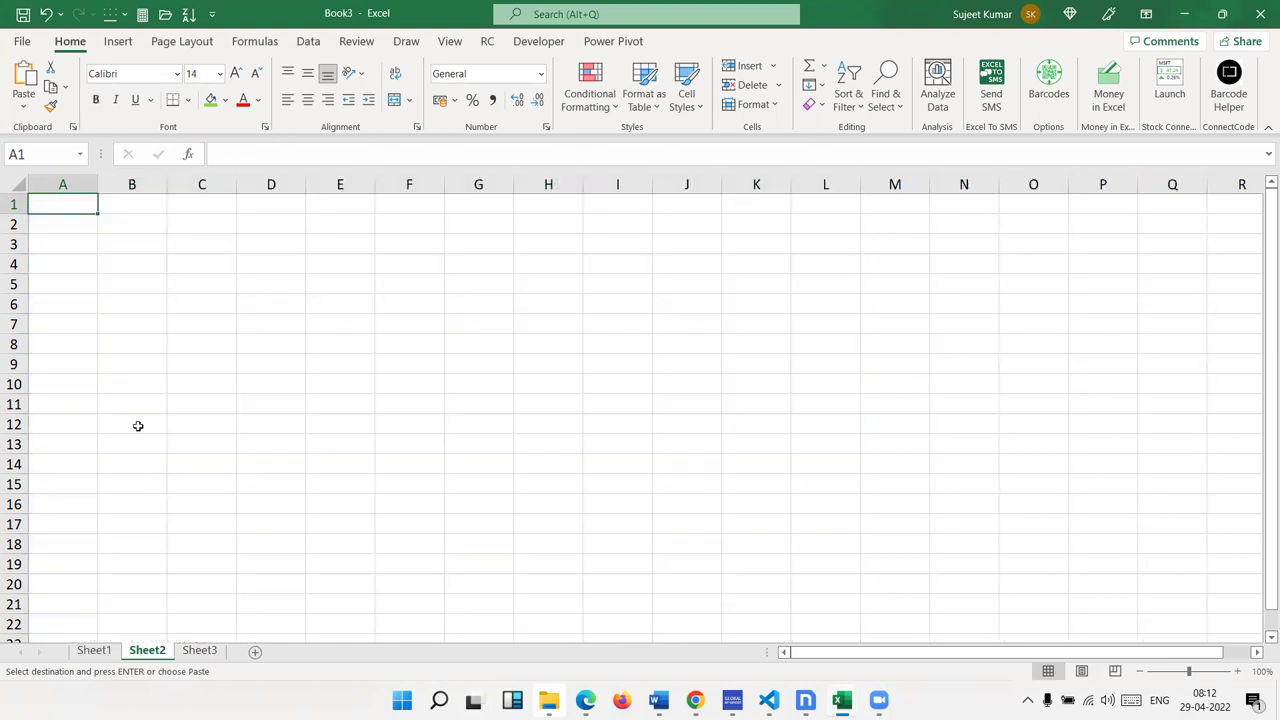
key(ctrl+v)
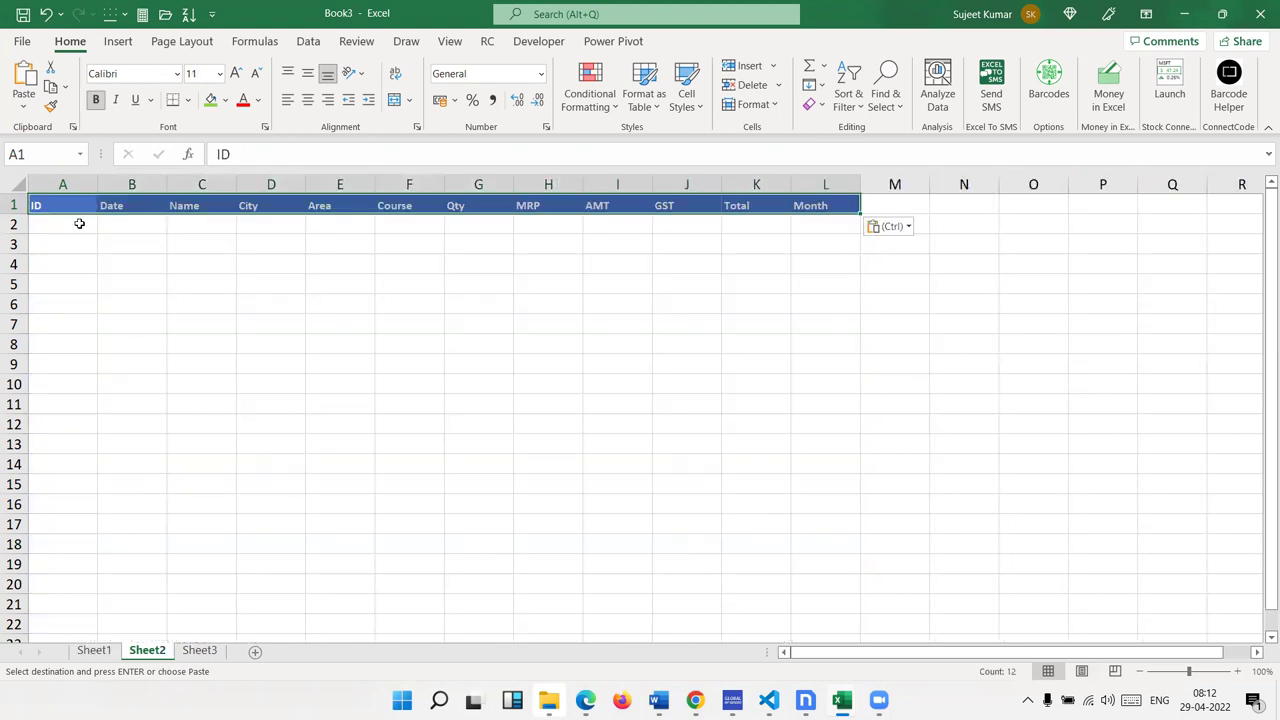
- Enter IDs 55, 6, 4, 87, 25 and 63 down A2:A7
click(80, 224)
text(55)
key(Return)
text(6)
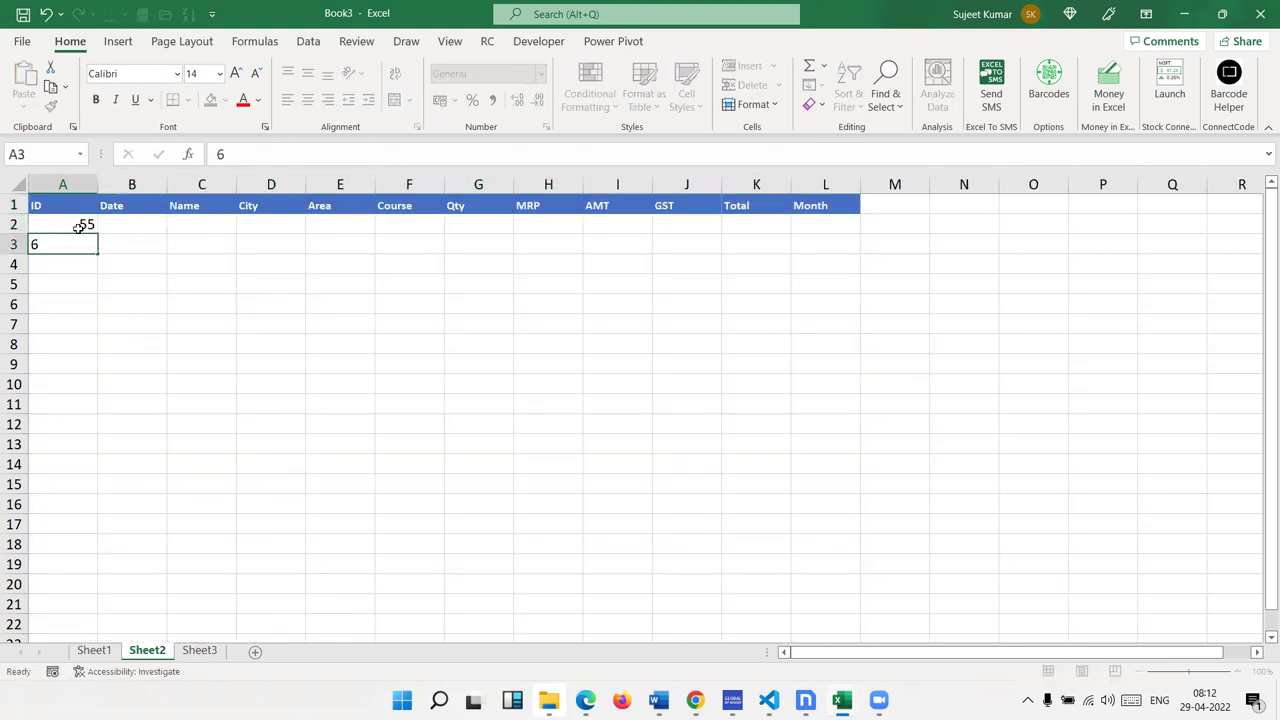
key(Return)
text(4)
key(Return)
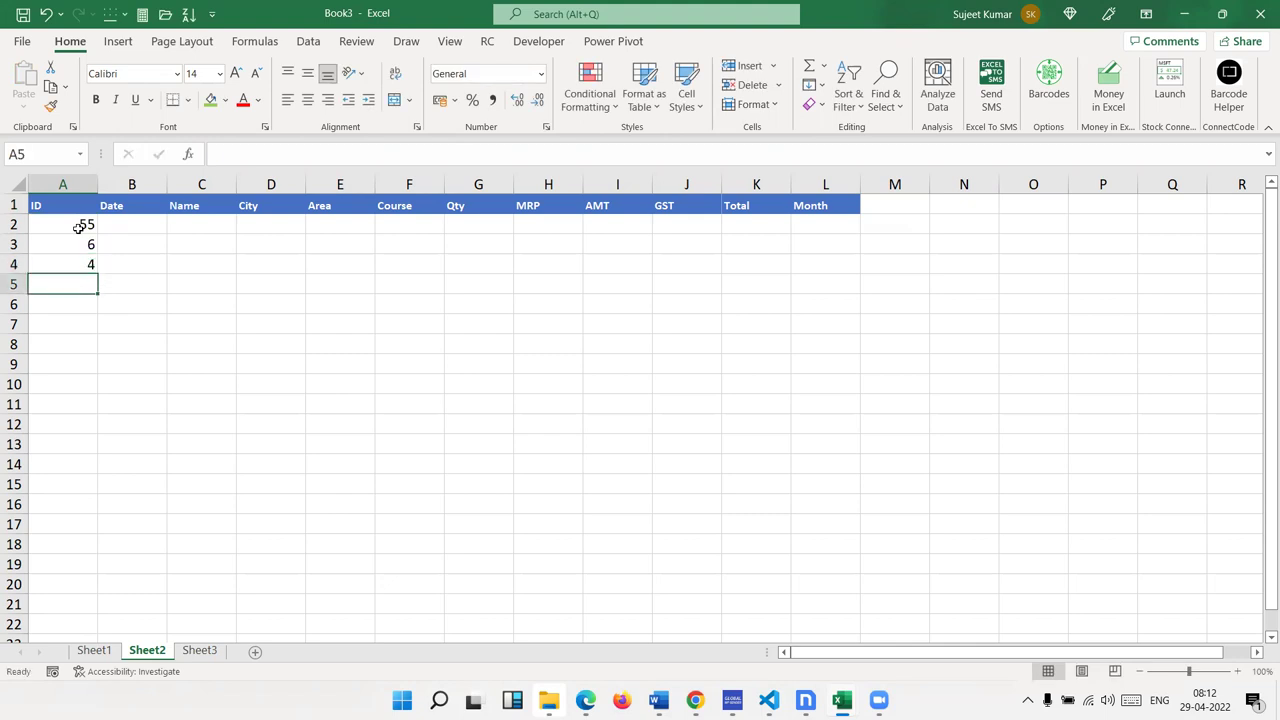
text(87)
key(Return)
text(25)
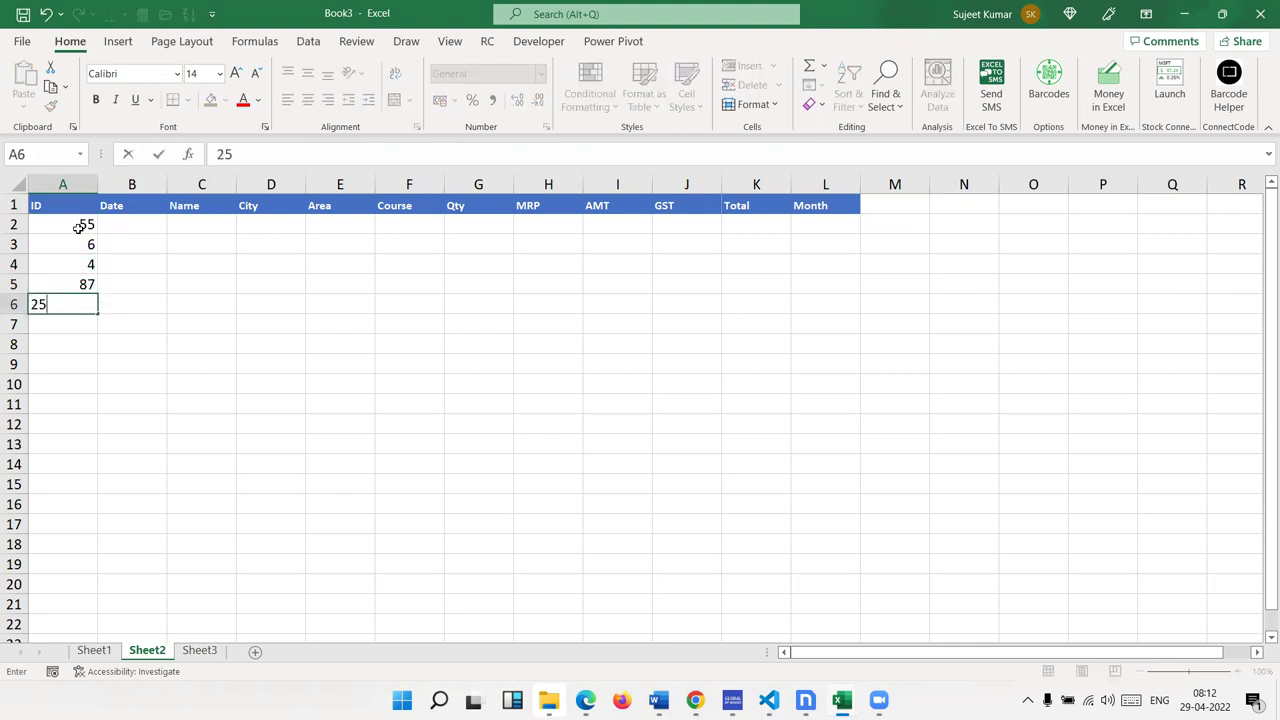
key(Return)
text(63)
key(Return)
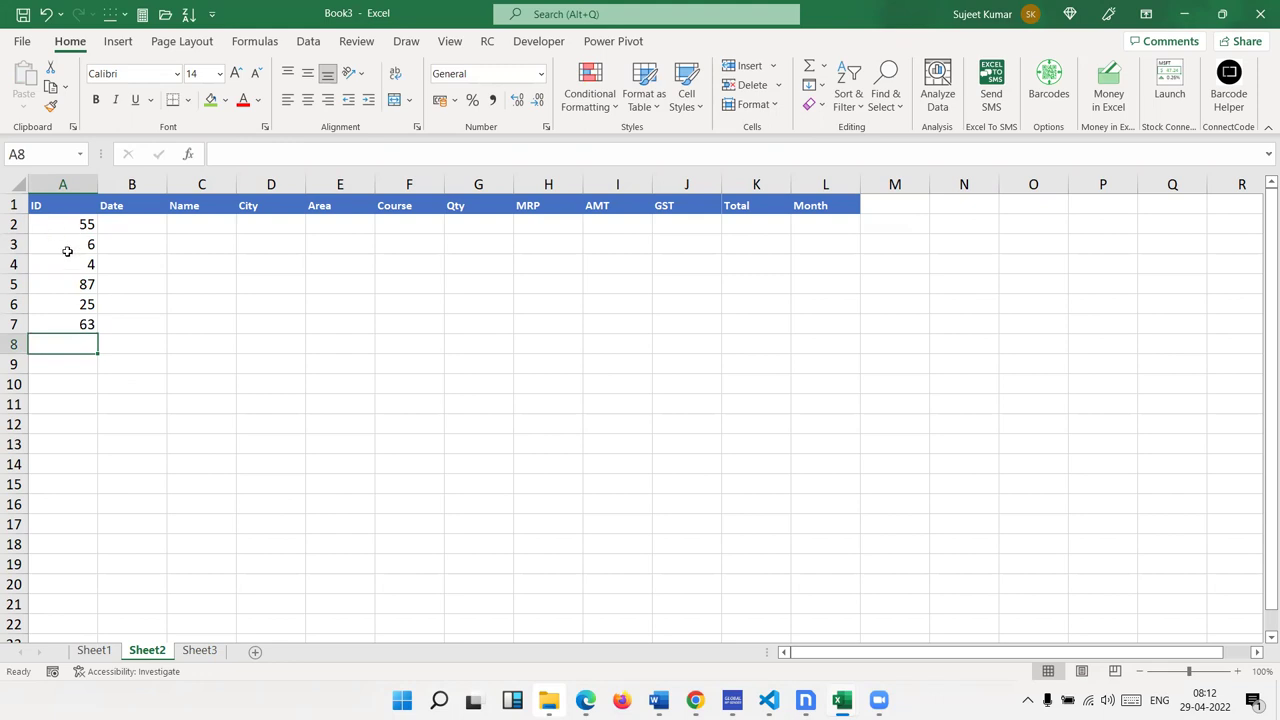
click(80, 227)
key(ctrl+c)
click(94, 650)
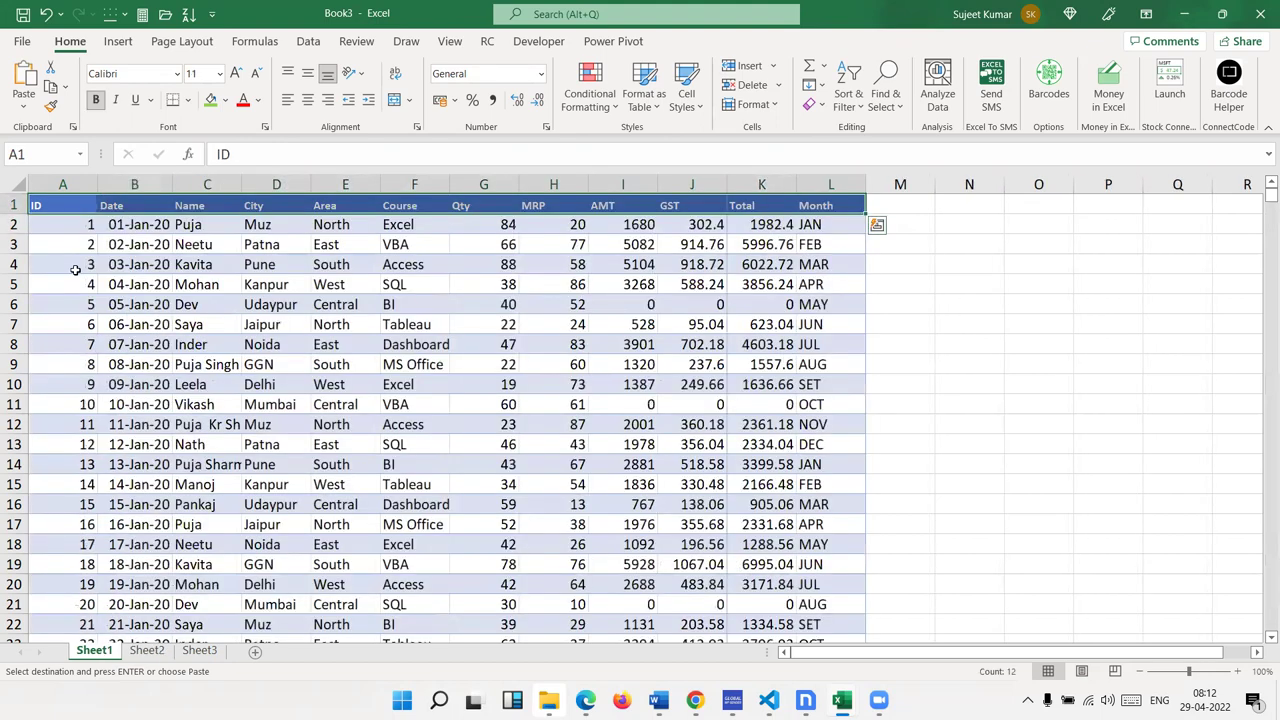
click(70, 187)
key(ctrl+f)
key(ctrl+v)
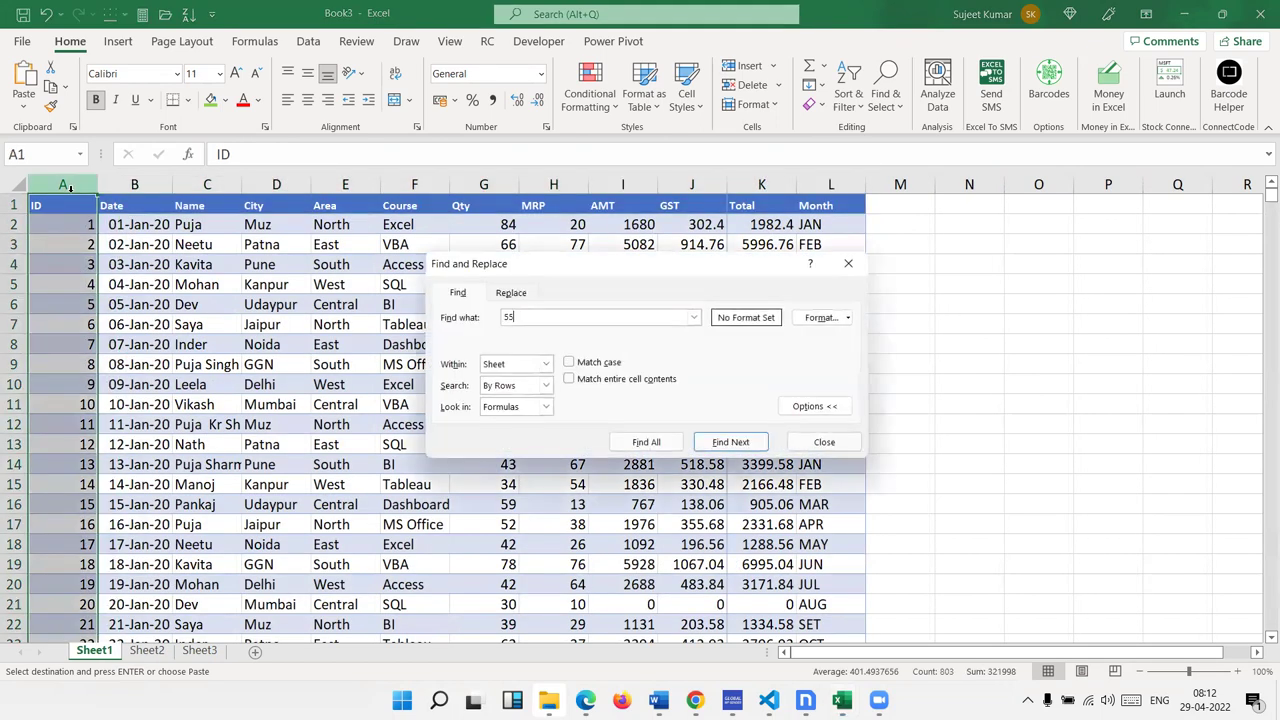
key(Return)
key(Escape)
key(Right)
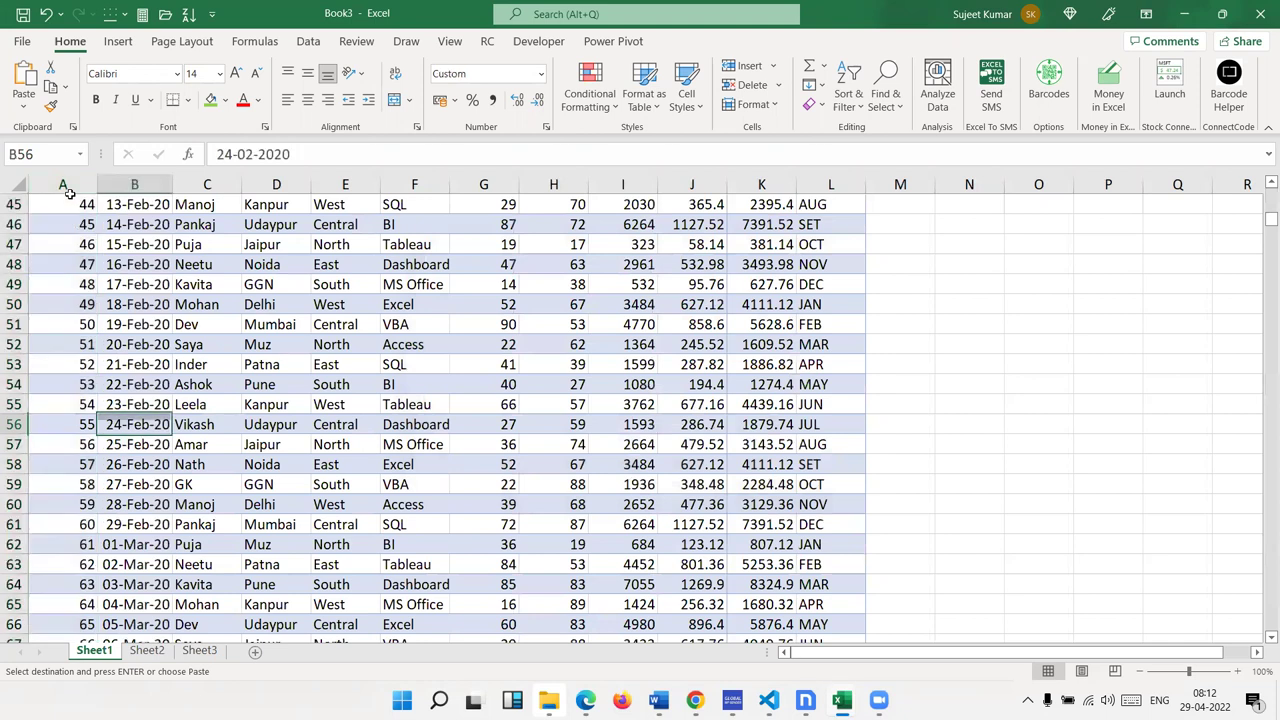
key(ctrl+shift+Right)
key(ctrl+c)
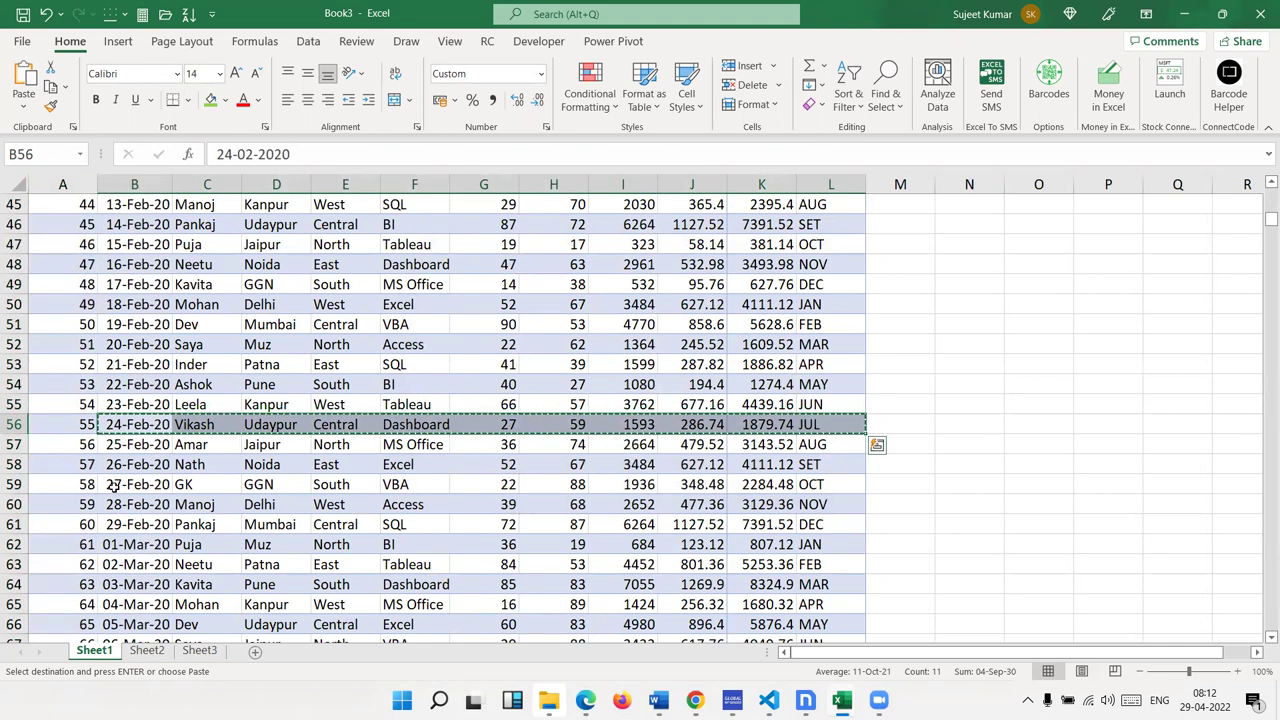
click(145, 651)
click(134, 229)
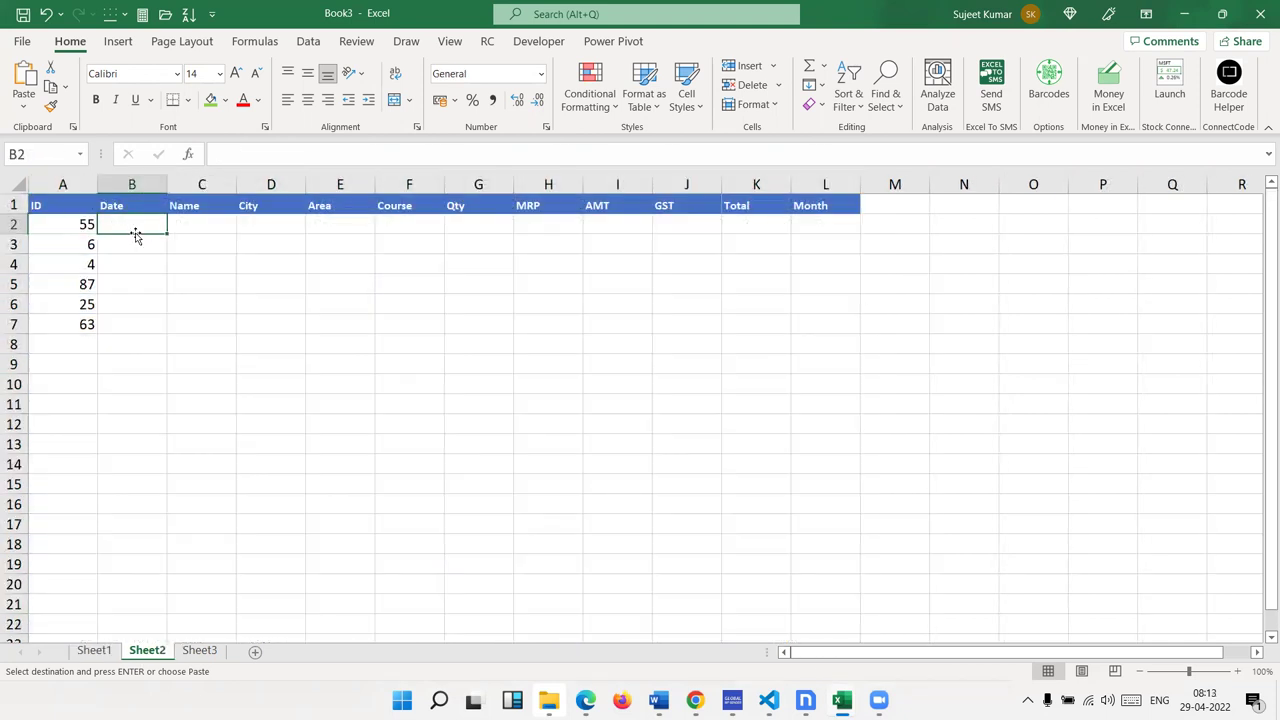
key(ctrl+v)
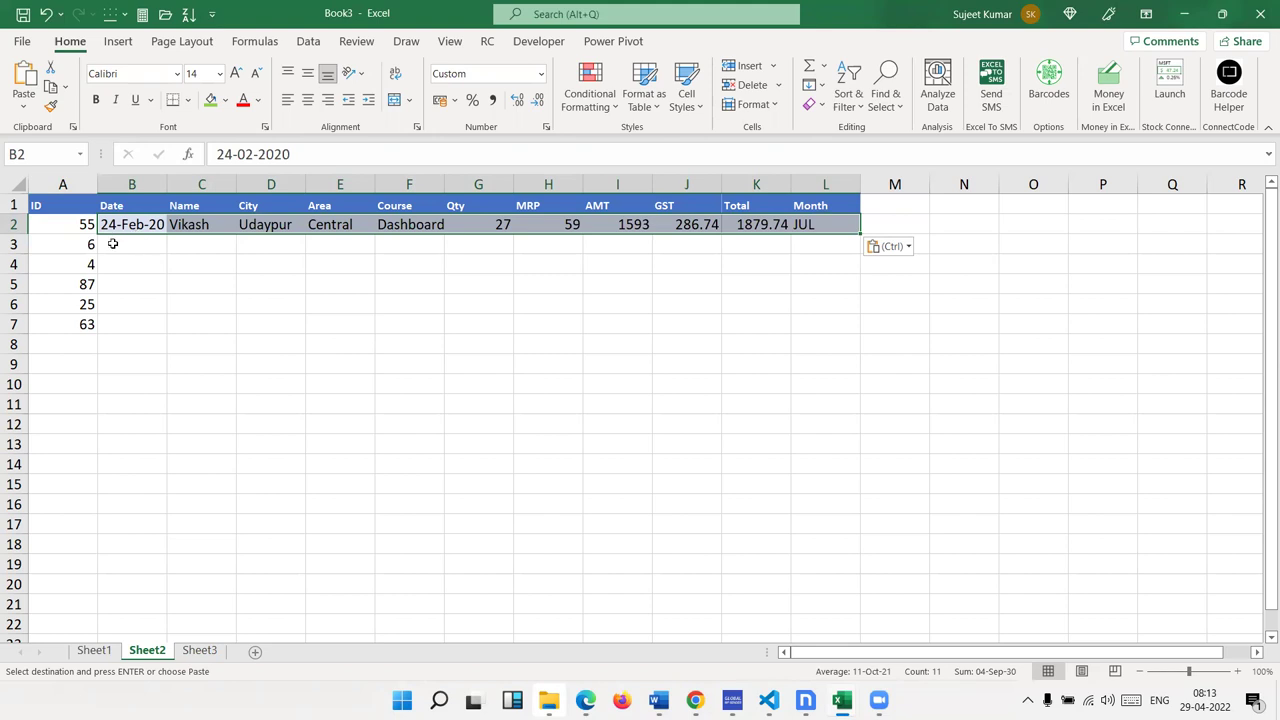
key(ctrl+z)
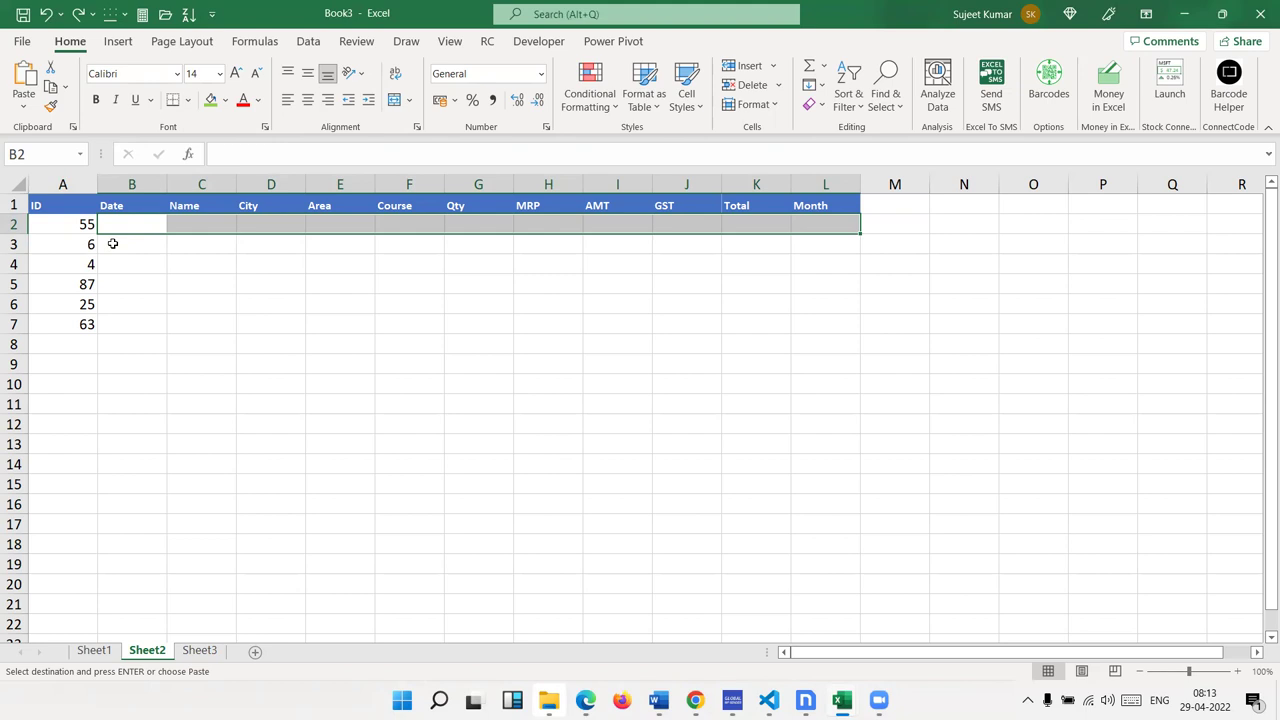
key(Left)
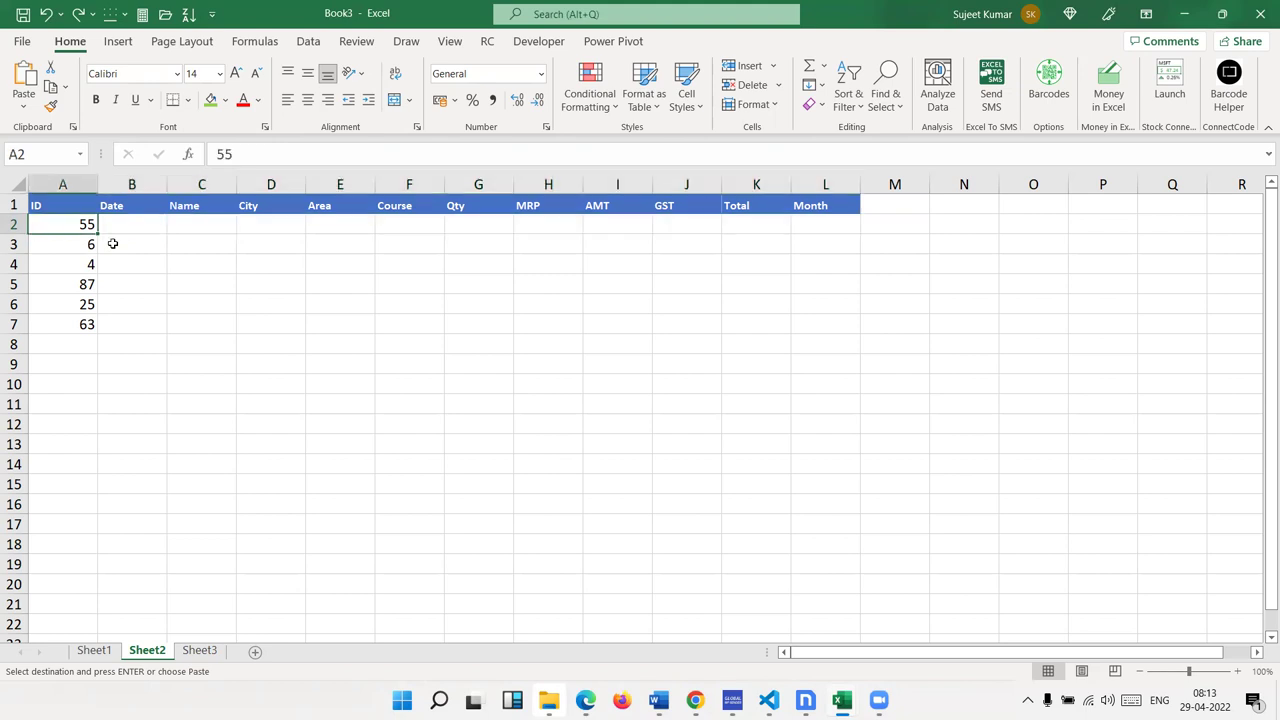
- After checking Sheet1's data, begin a VLOOKUP formula in Sheet2's B2
click(96, 651)
drag(135, 224, 62, 424)
key(ctrl+Up)
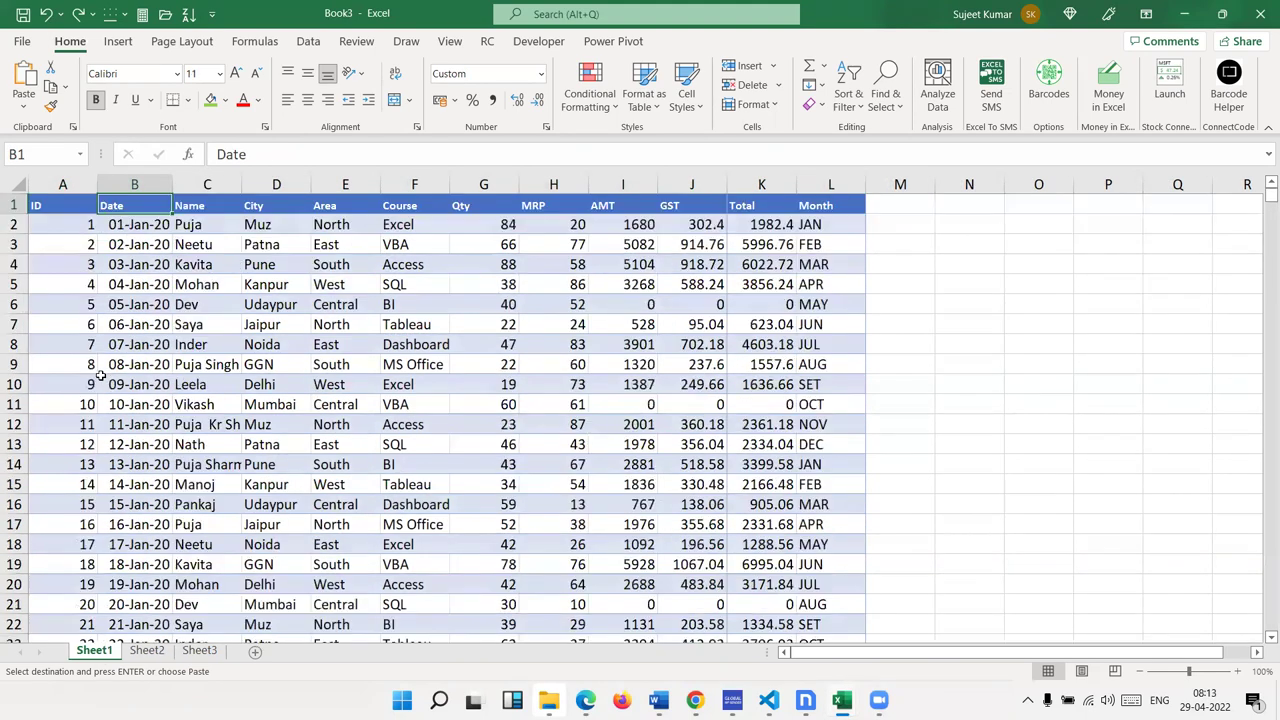
click(167, 651)
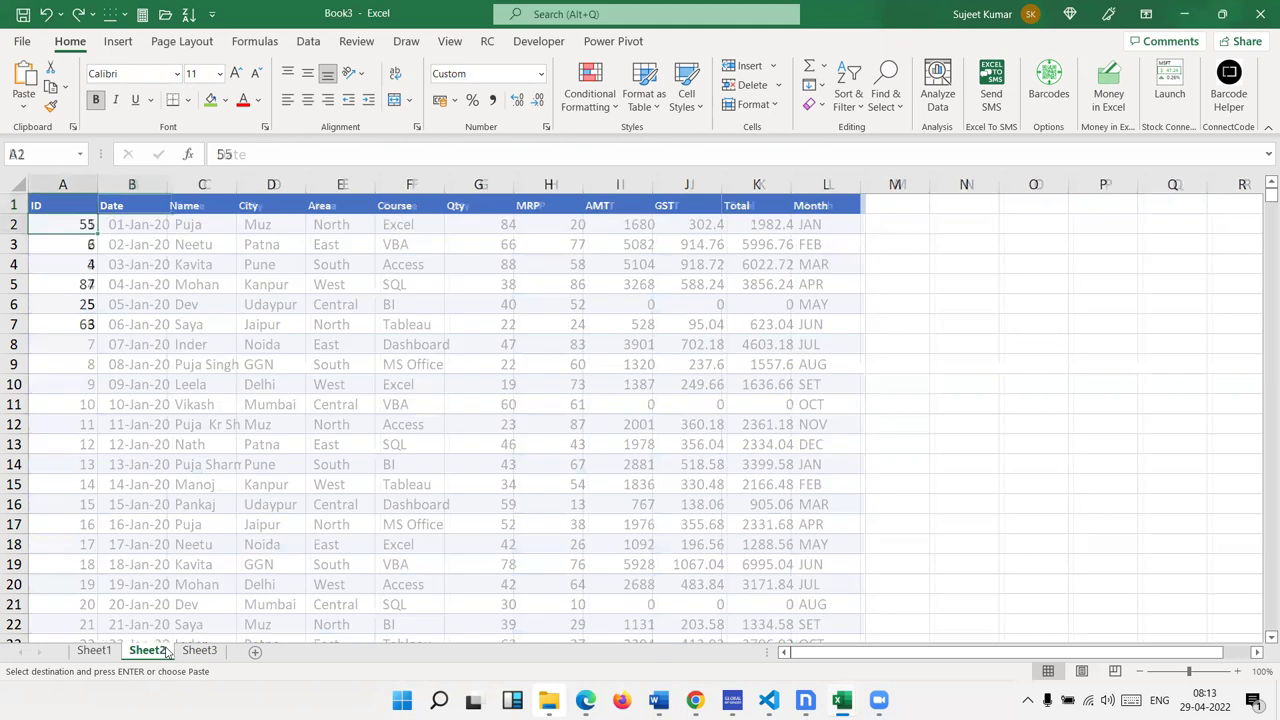
key(Right)
text(=vl)
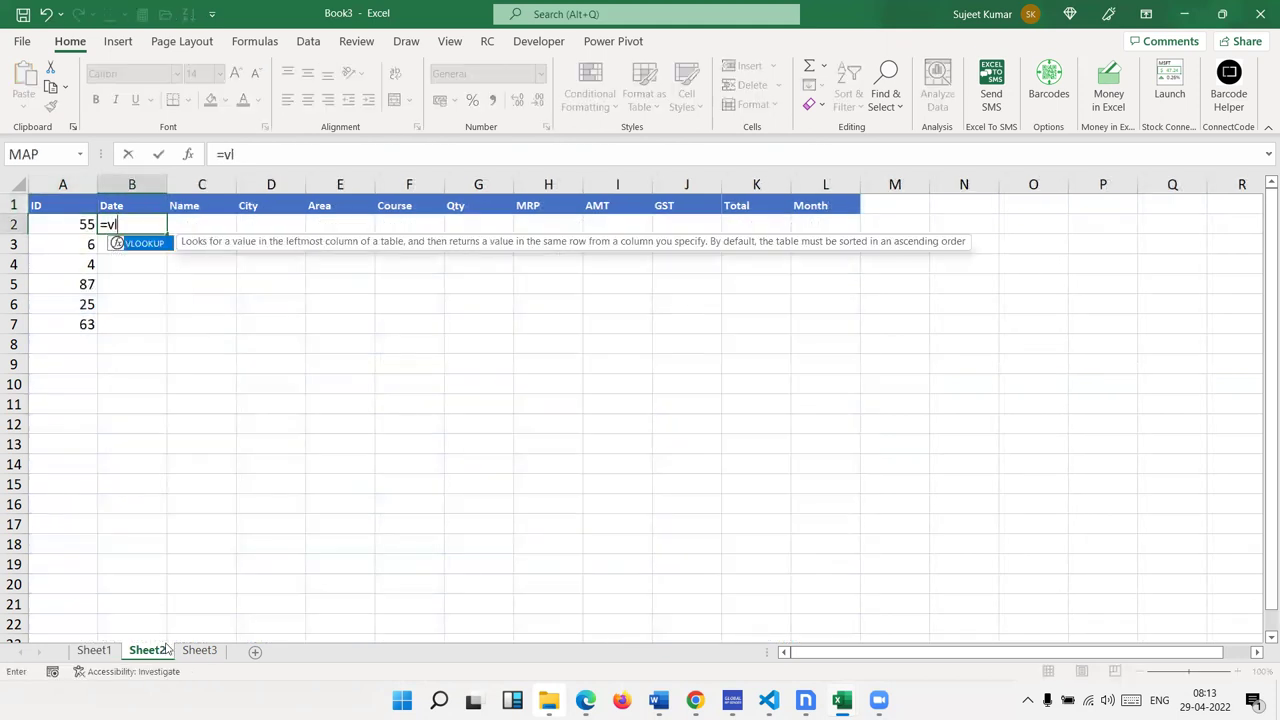
key(Tab)
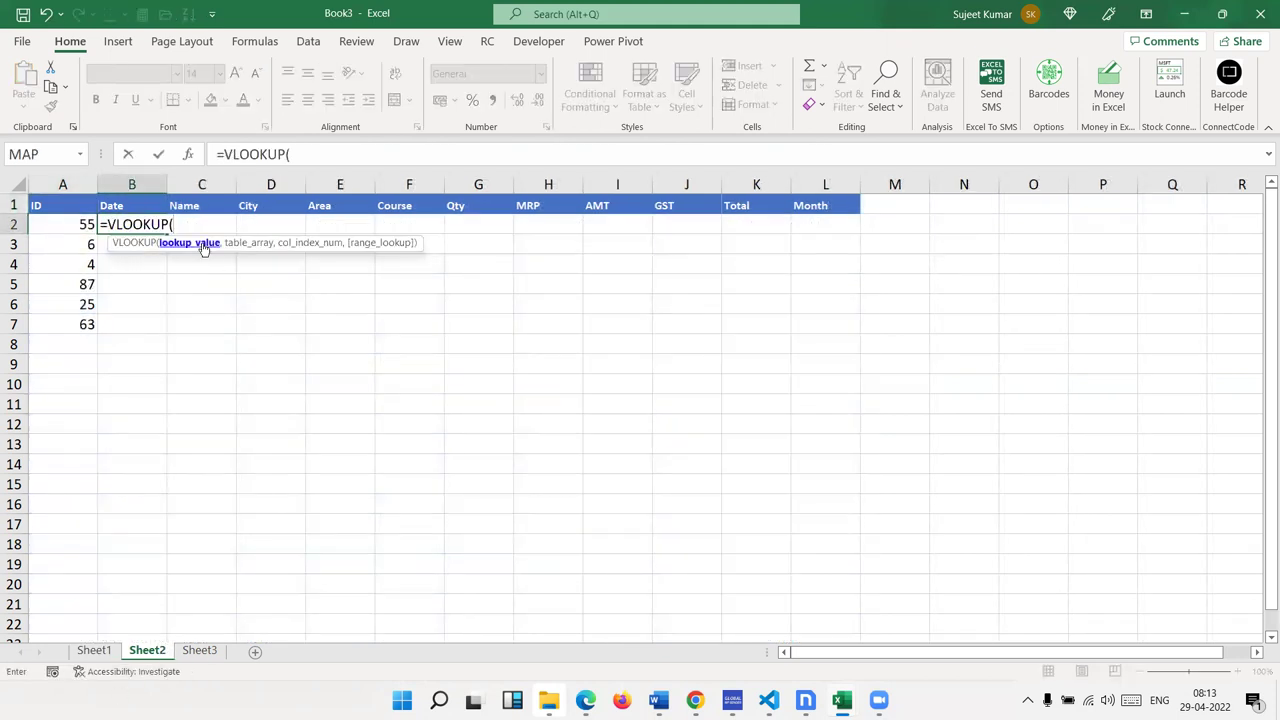
click(203, 247)
- Use A2 as the lookup value and Sheet1 columns A:L as the table
click(75, 224)
text(,)
click(267, 246)
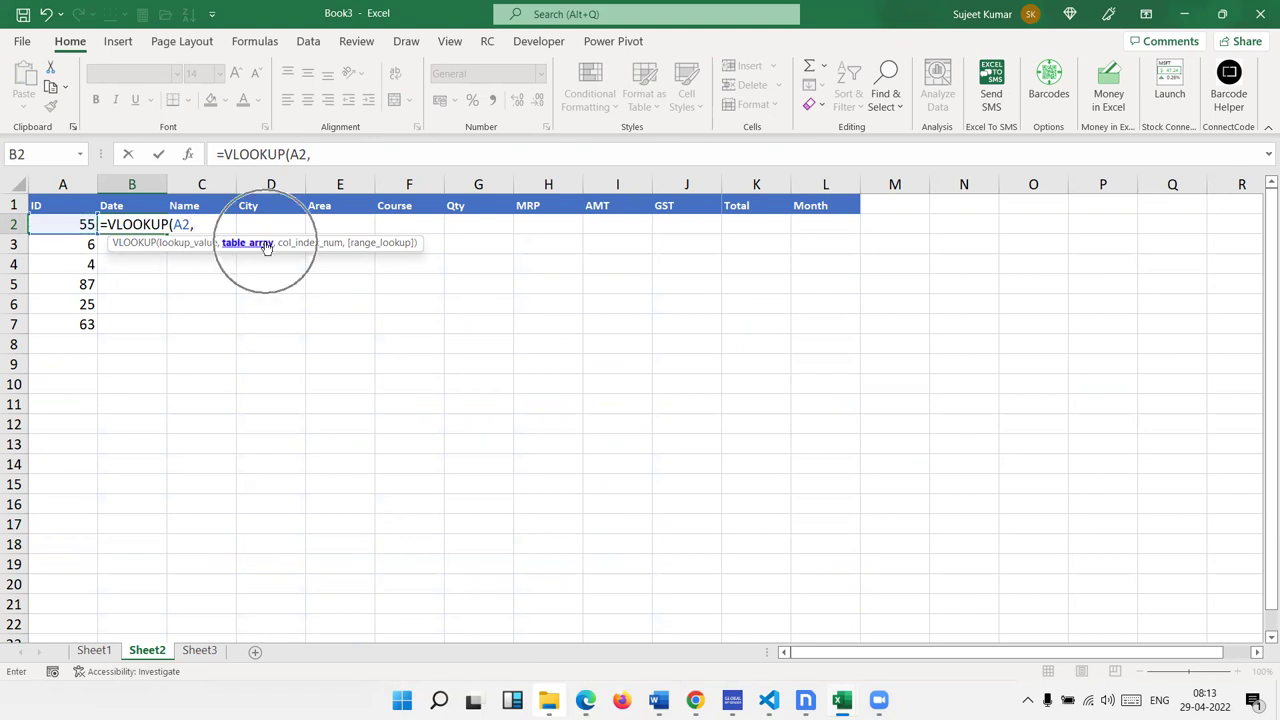
click(94, 650)
drag(62, 184, 822, 243)
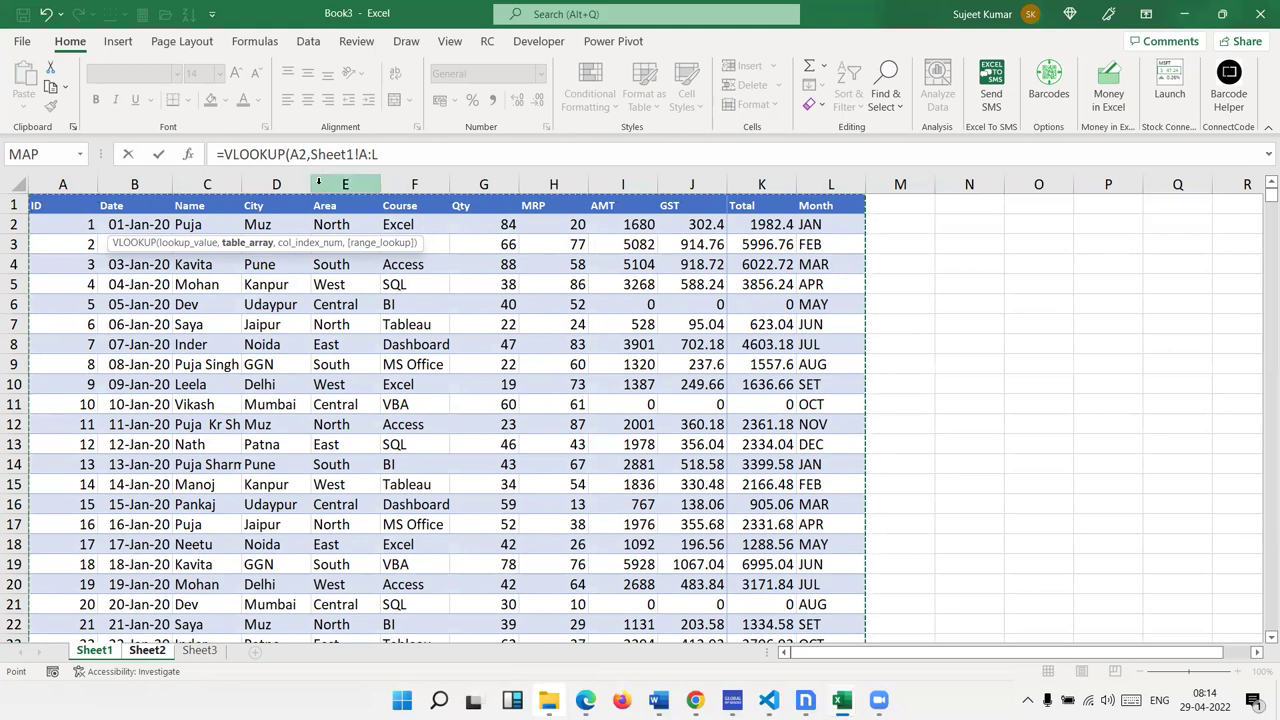
- Complete B2 as =VLOOKUP(A2,Sheet1!A:L,2,0) with exact match, returning 43885
click(385, 154)
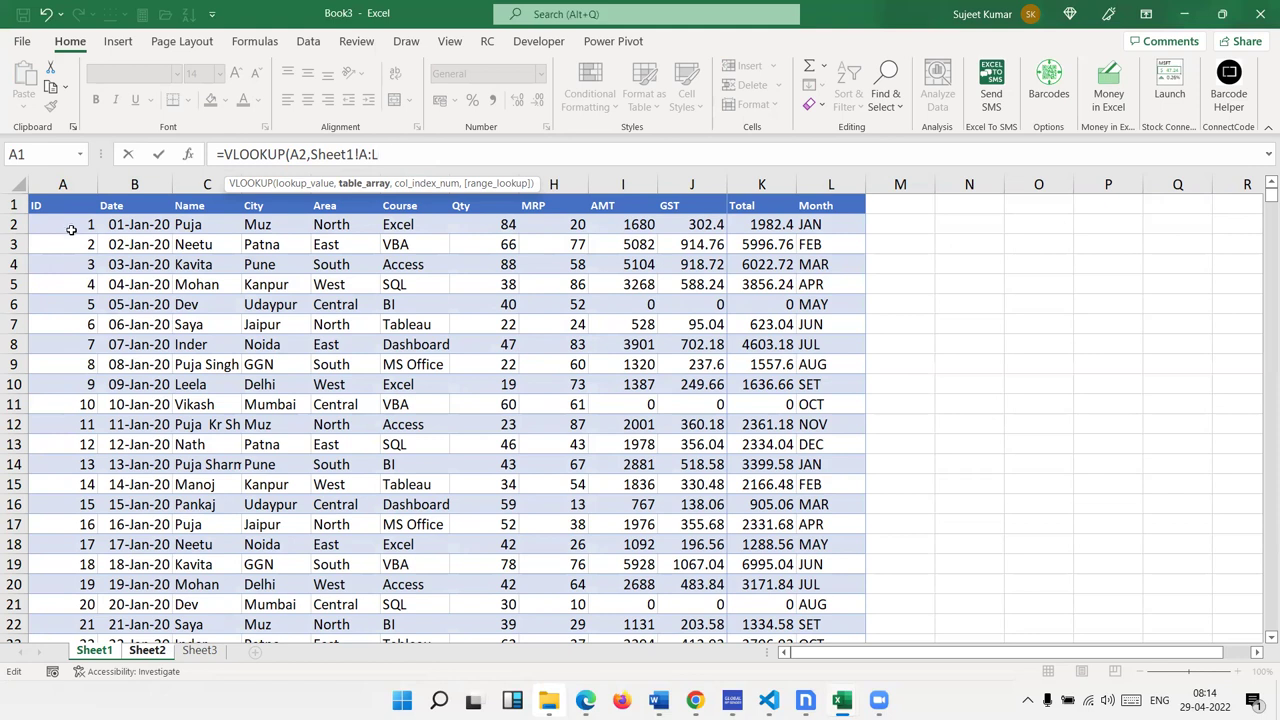
text(,)
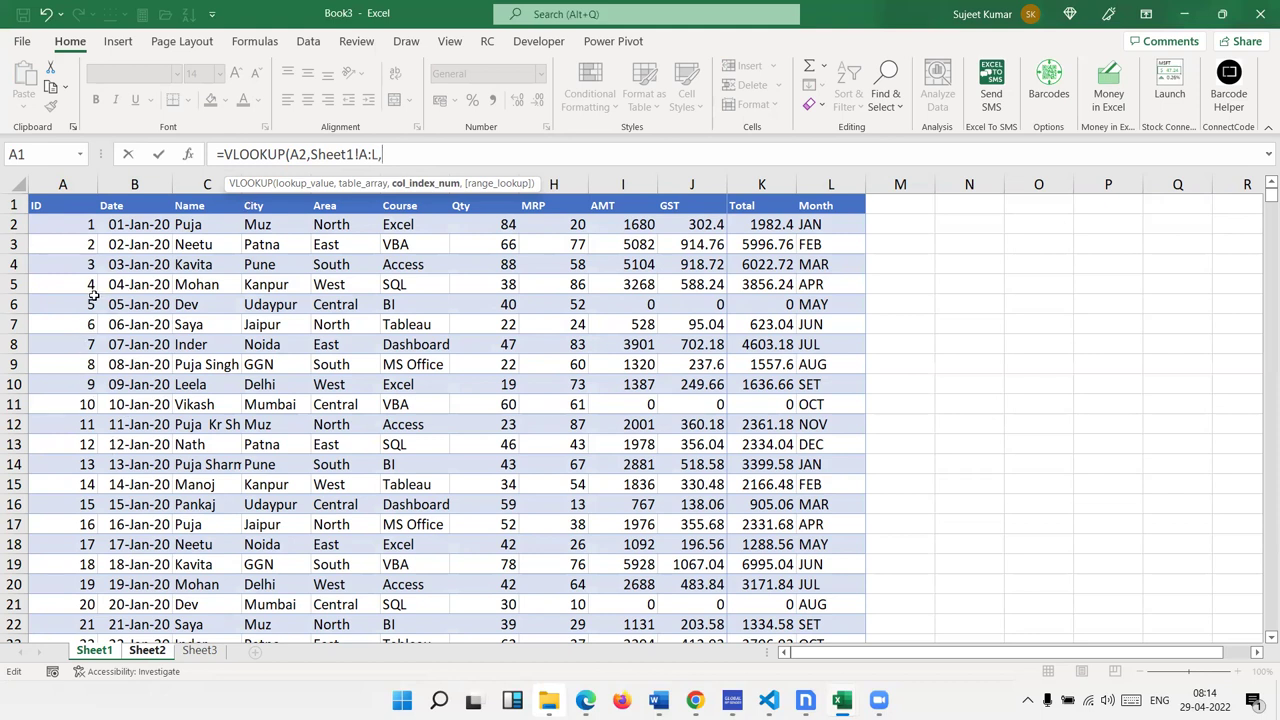
double_click(358, 154)
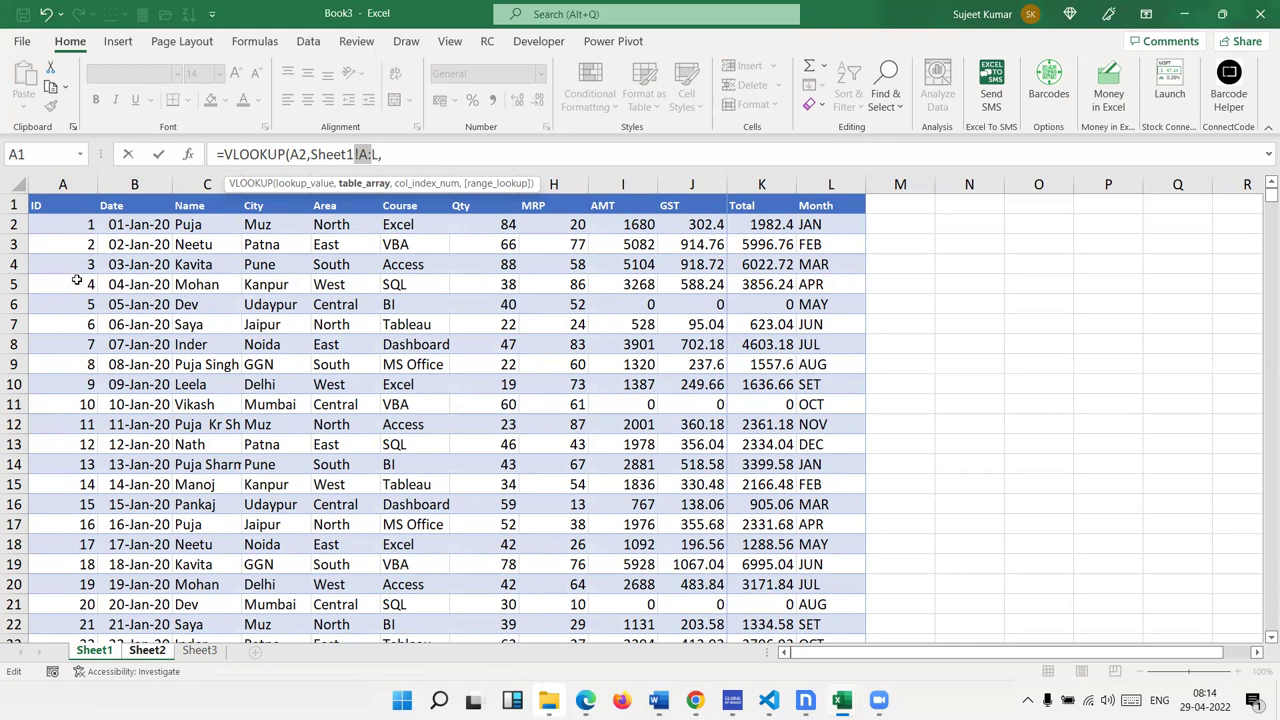
click(818, 285)
click(417, 154)
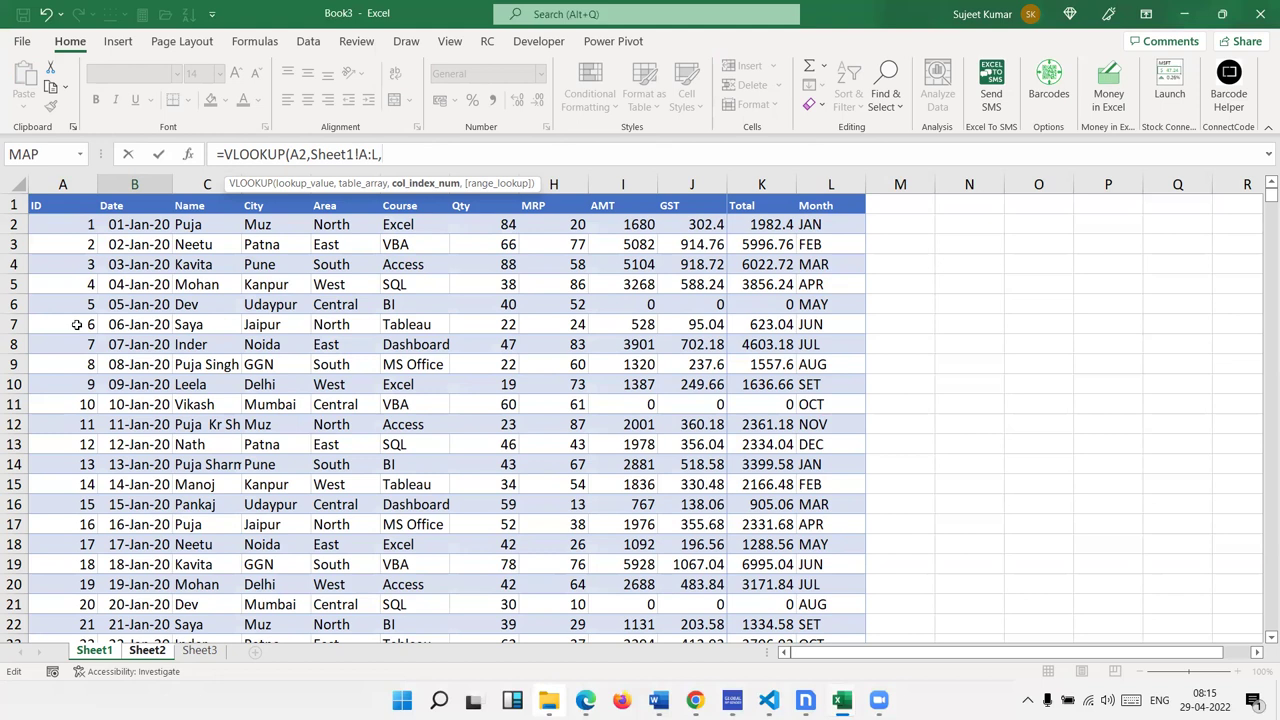
text(2)
text(,0)
key(Down)
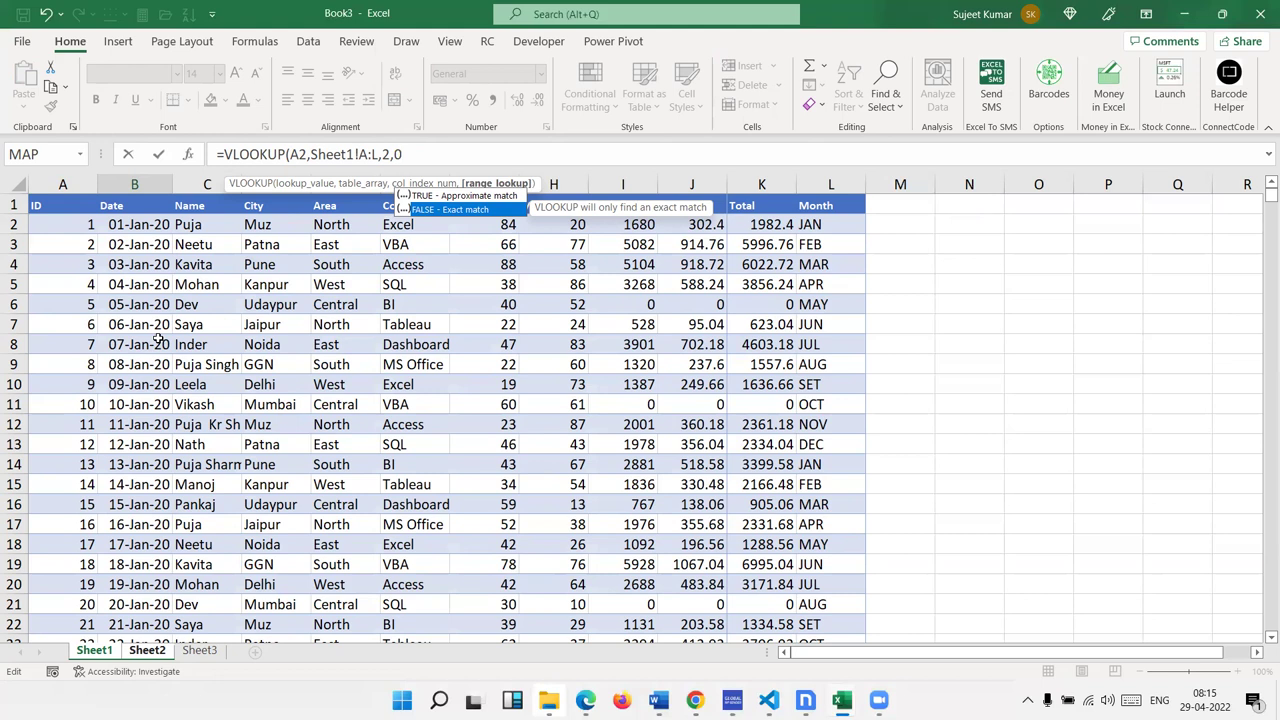
key(Return)
key(Up)
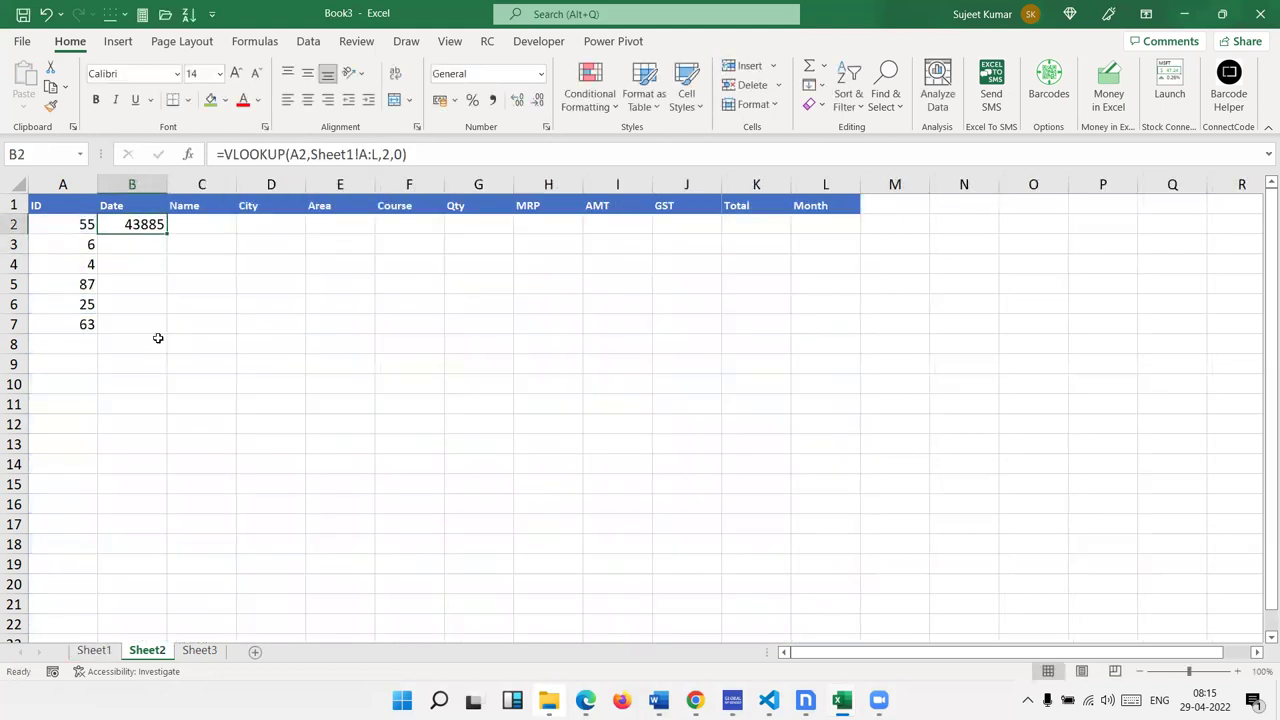
- Format B2's result as a date, showing 24-Feb-20
key(Right)
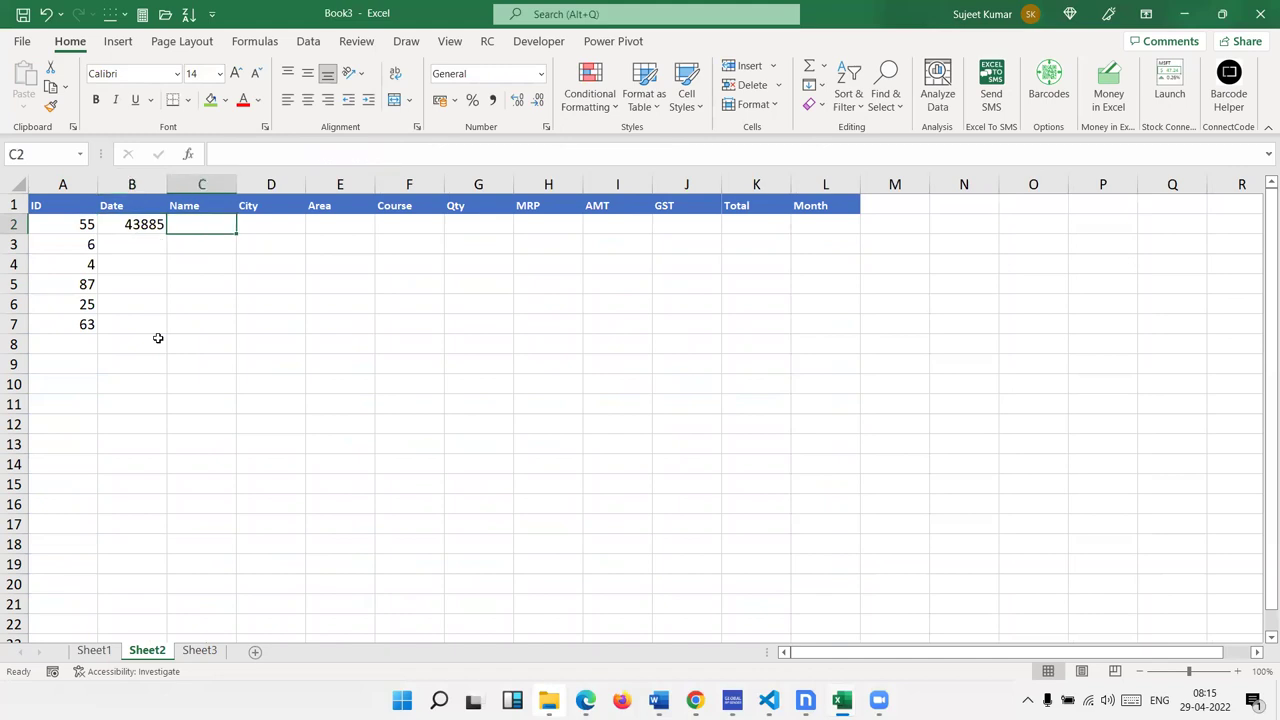
key(Left)
key(ctrl+shift+numbersign)
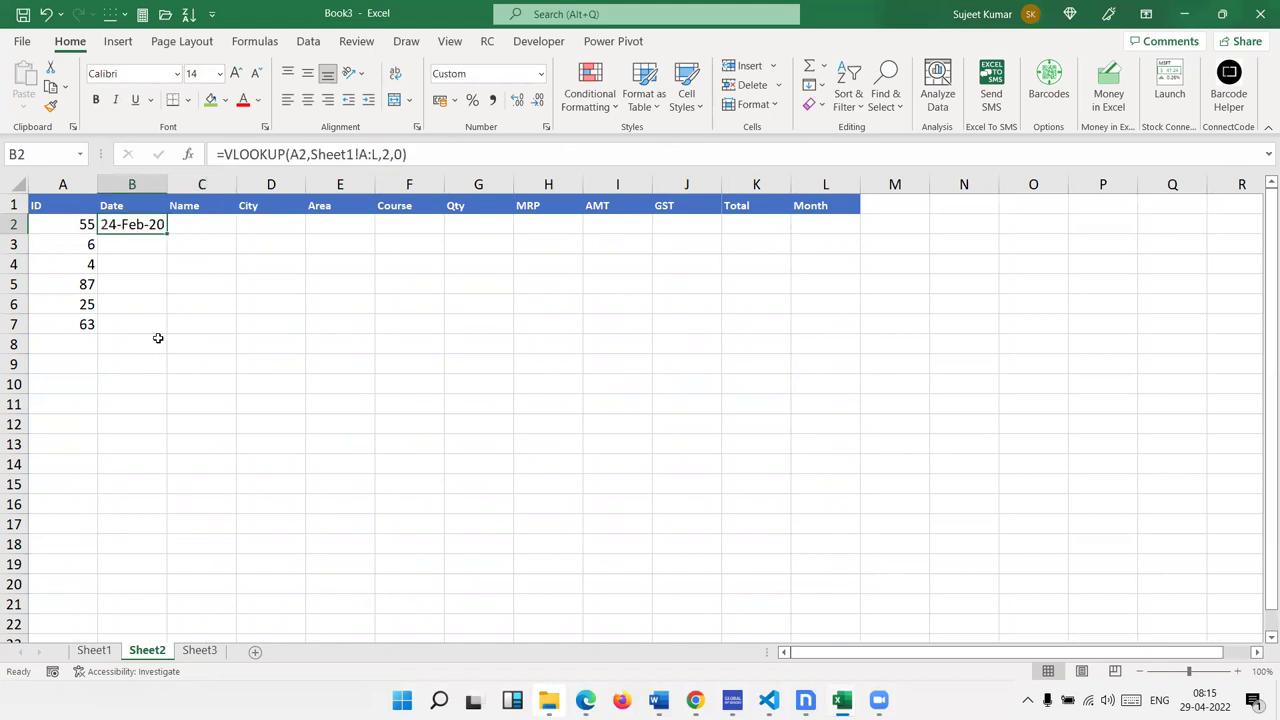
- Enter =VLOOKUP(A2,Sheet1!A:L,3,0) in C2, returning the Name Vikash
key(Right)
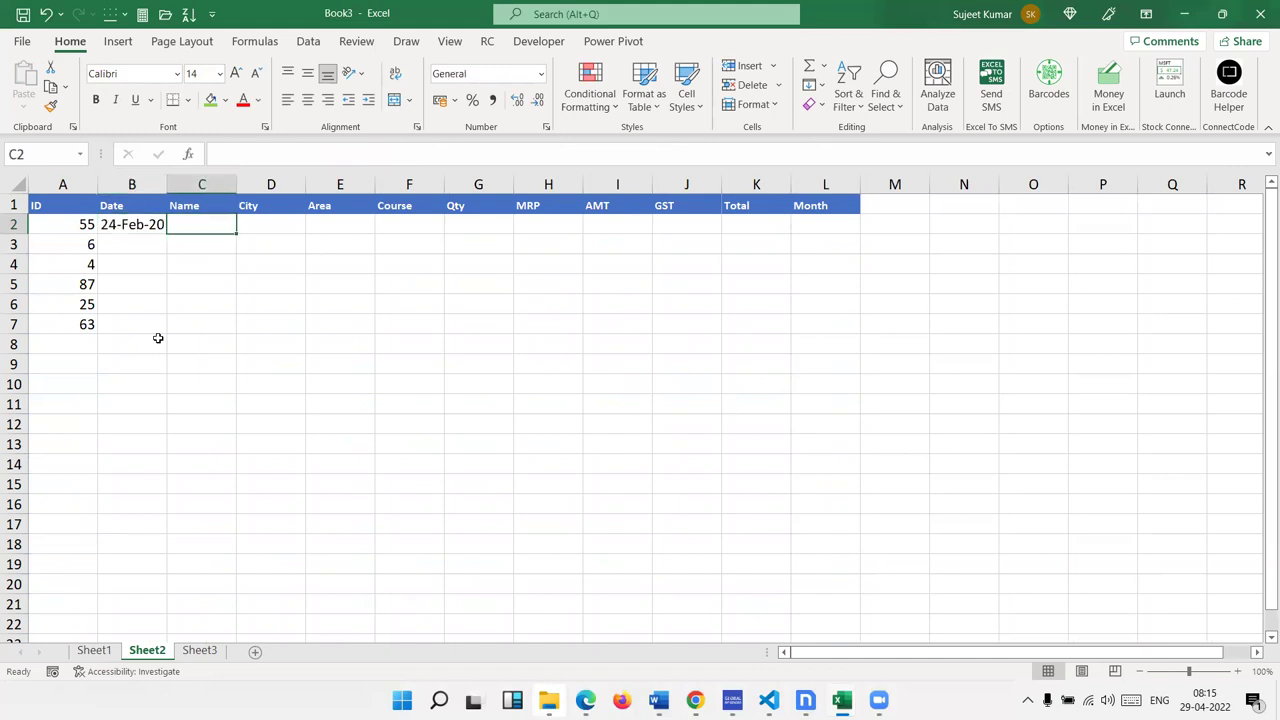
text(=vl)
key(Tab)
key(Left)
key(Left)
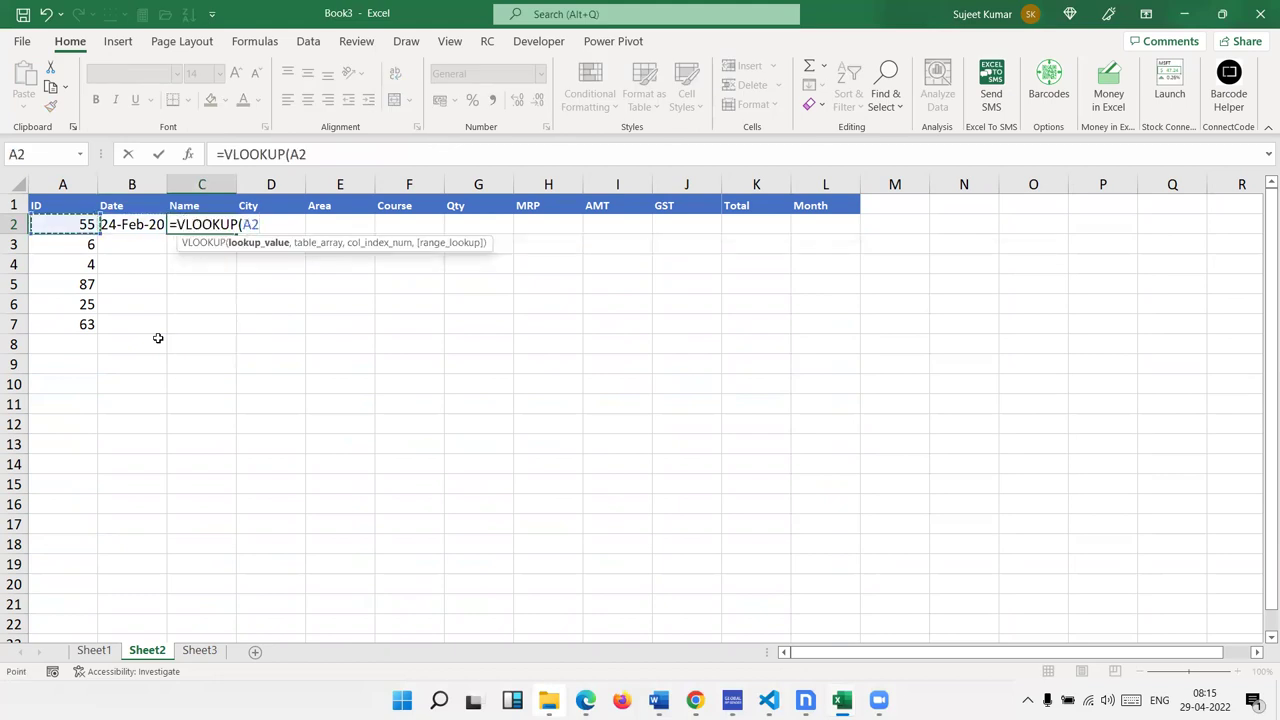
text(,)
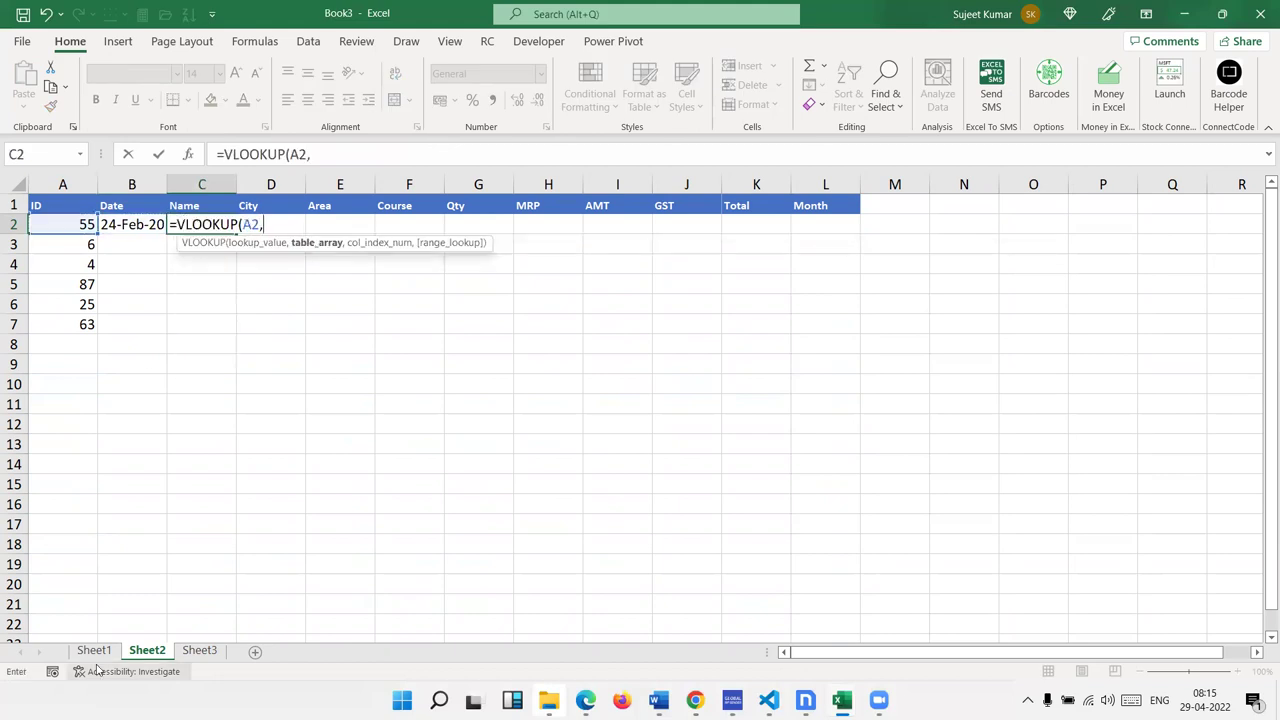
click(94, 651)
drag(83, 186, 831, 235)
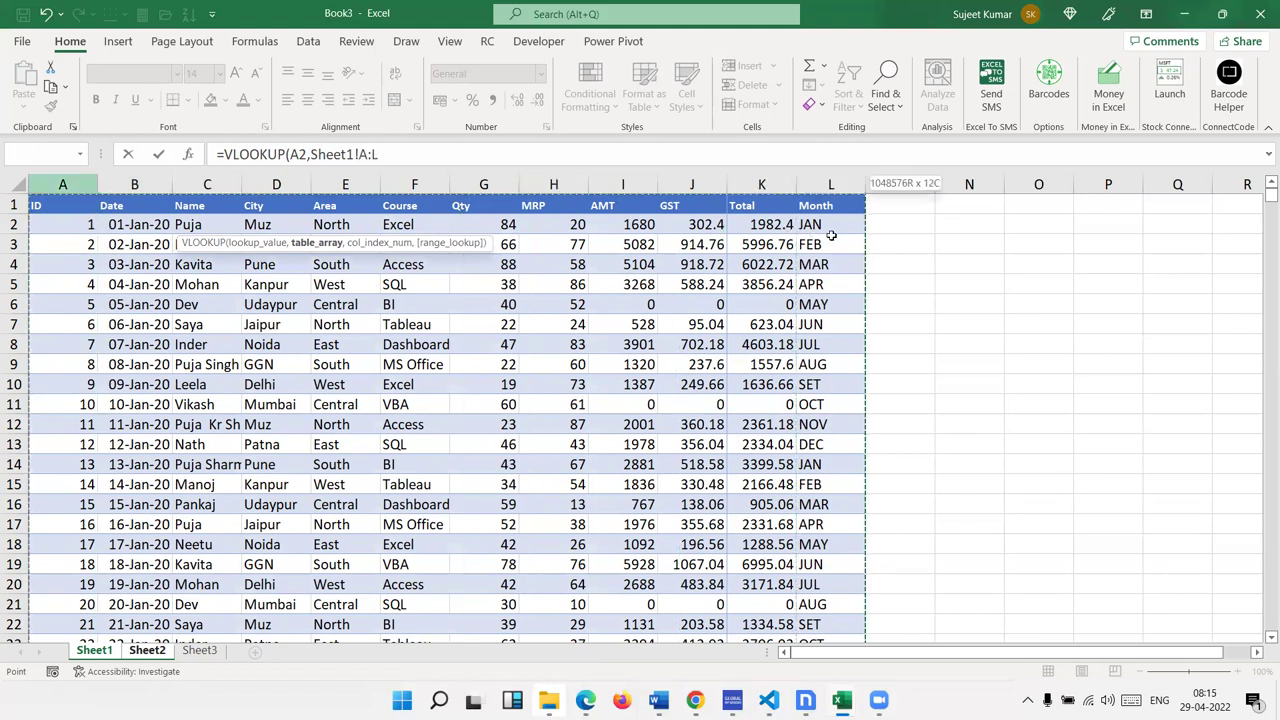
text(,)
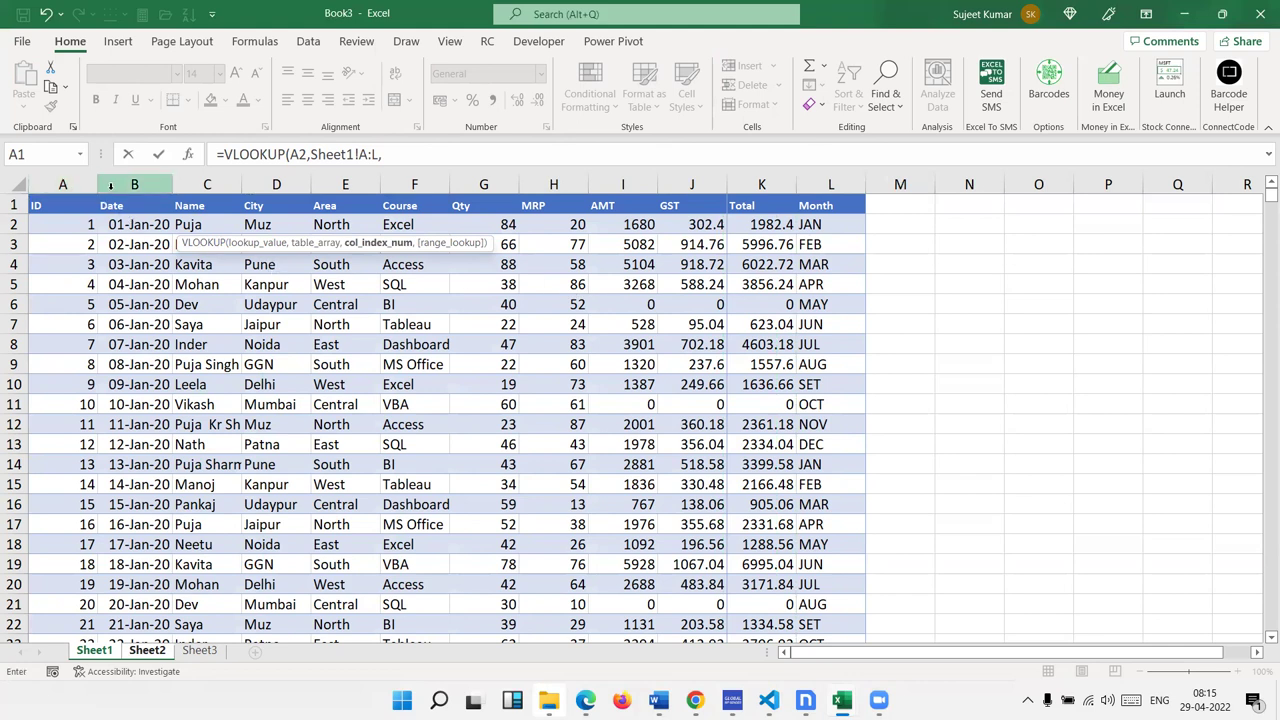
text(3)
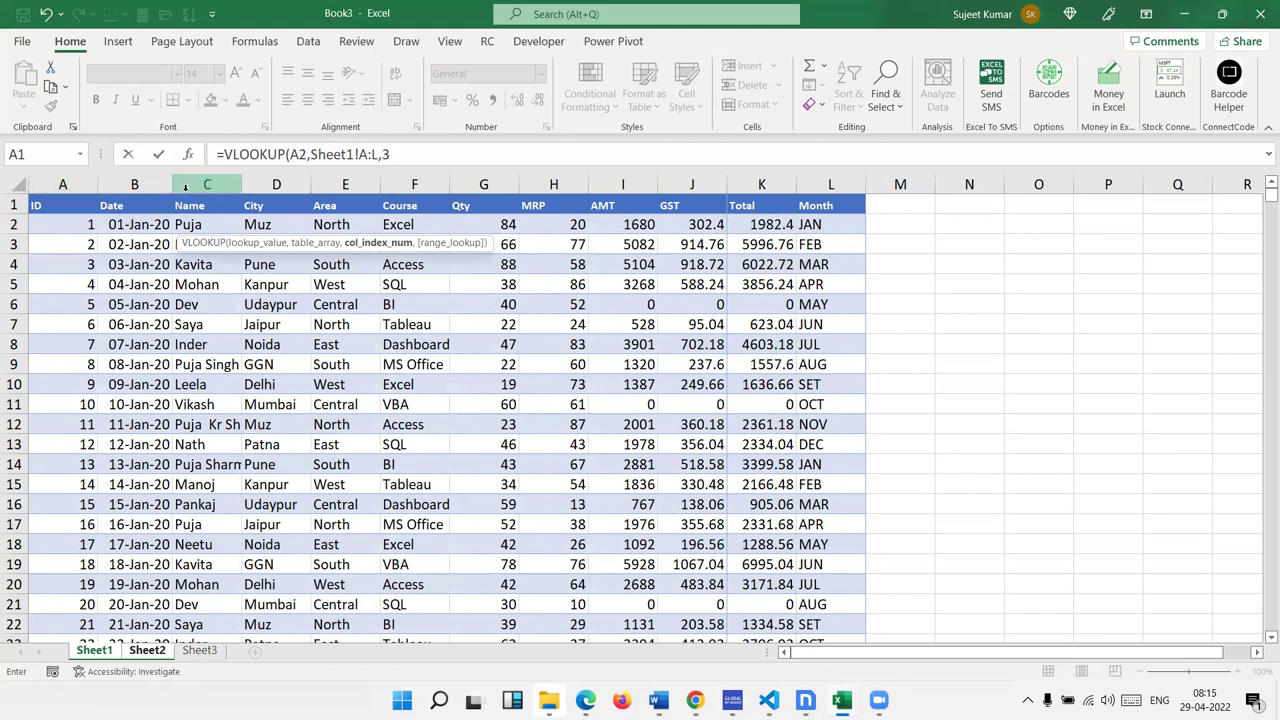
text(,0)
key(Return)
key(Up)
key(Right)
- Enter =VLOOKUP(A2,Sheet1!A:L,4,0) in D2, returning the City Udaypur
text(=vl)
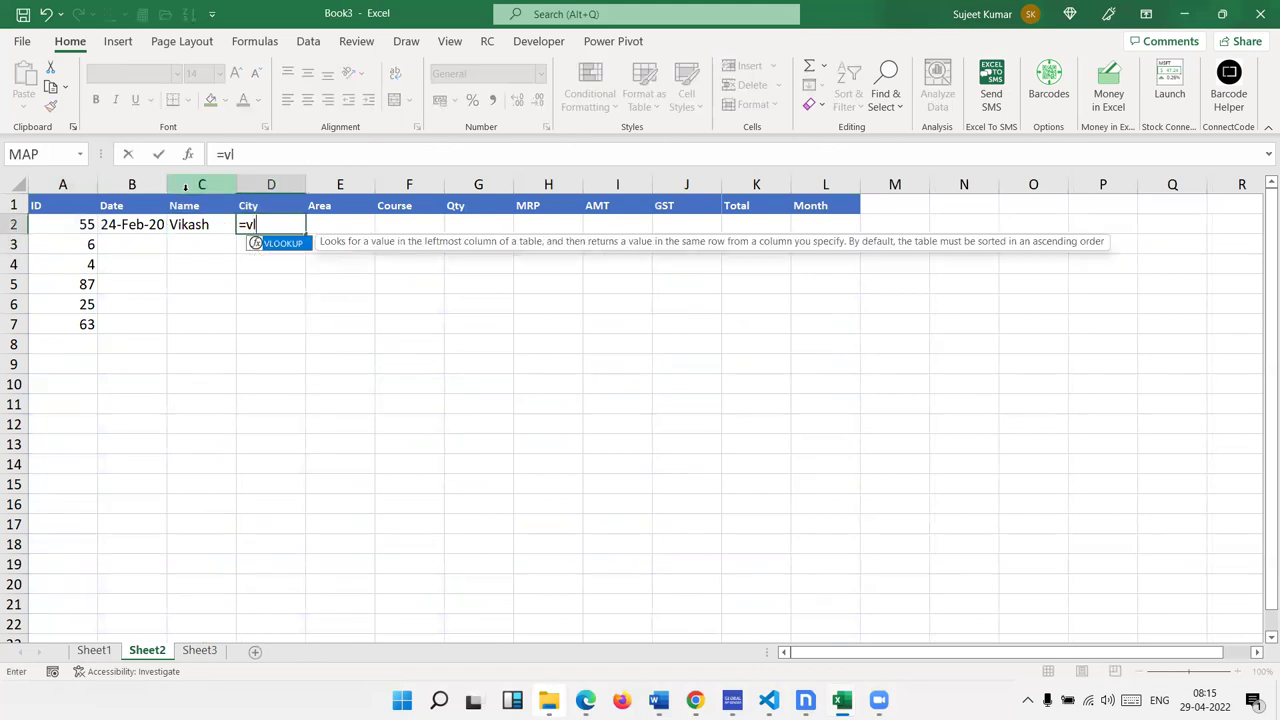
key(Tab)
key(Left)
key(Left)
key(Left)
text(,)
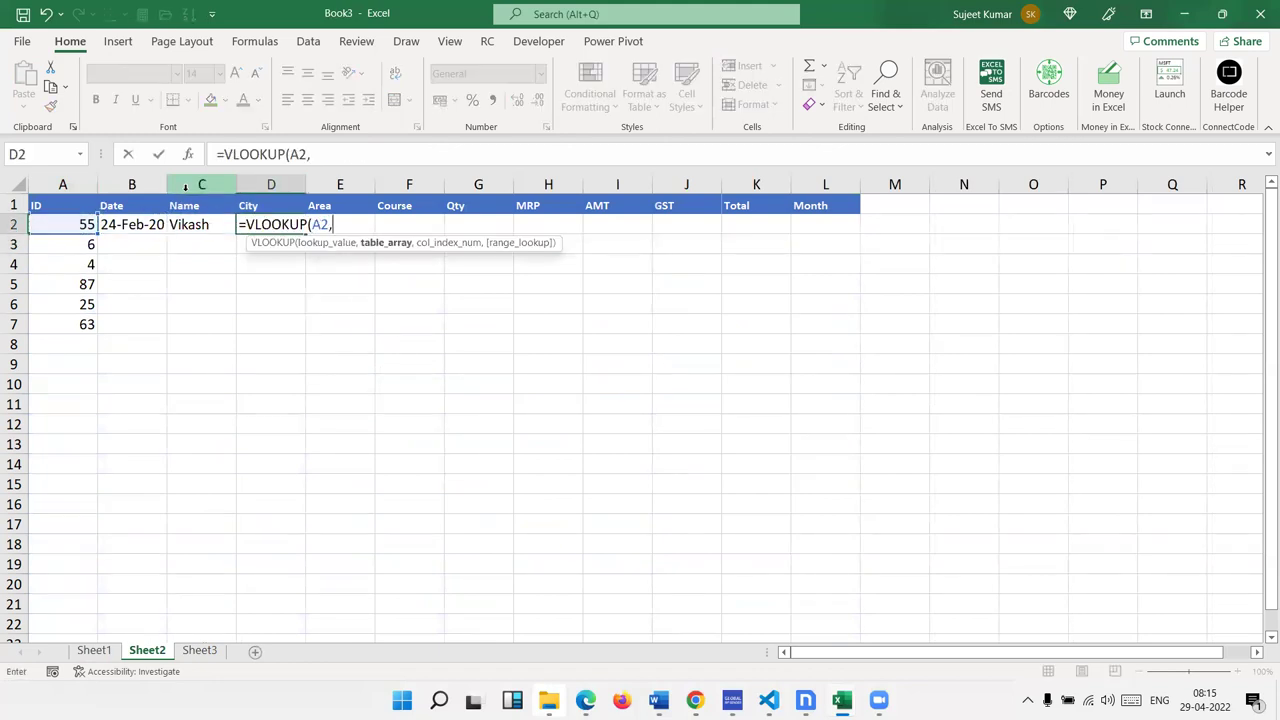
click(94, 650)
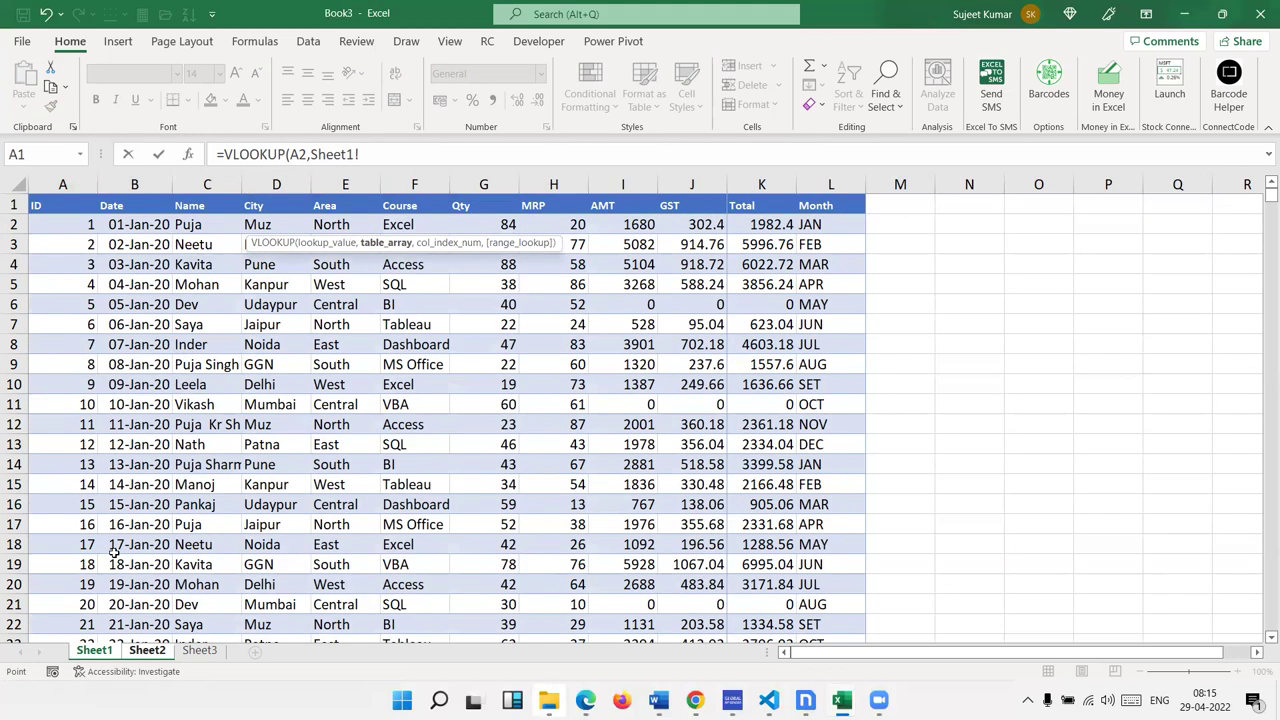
drag(62, 185, 818, 258)
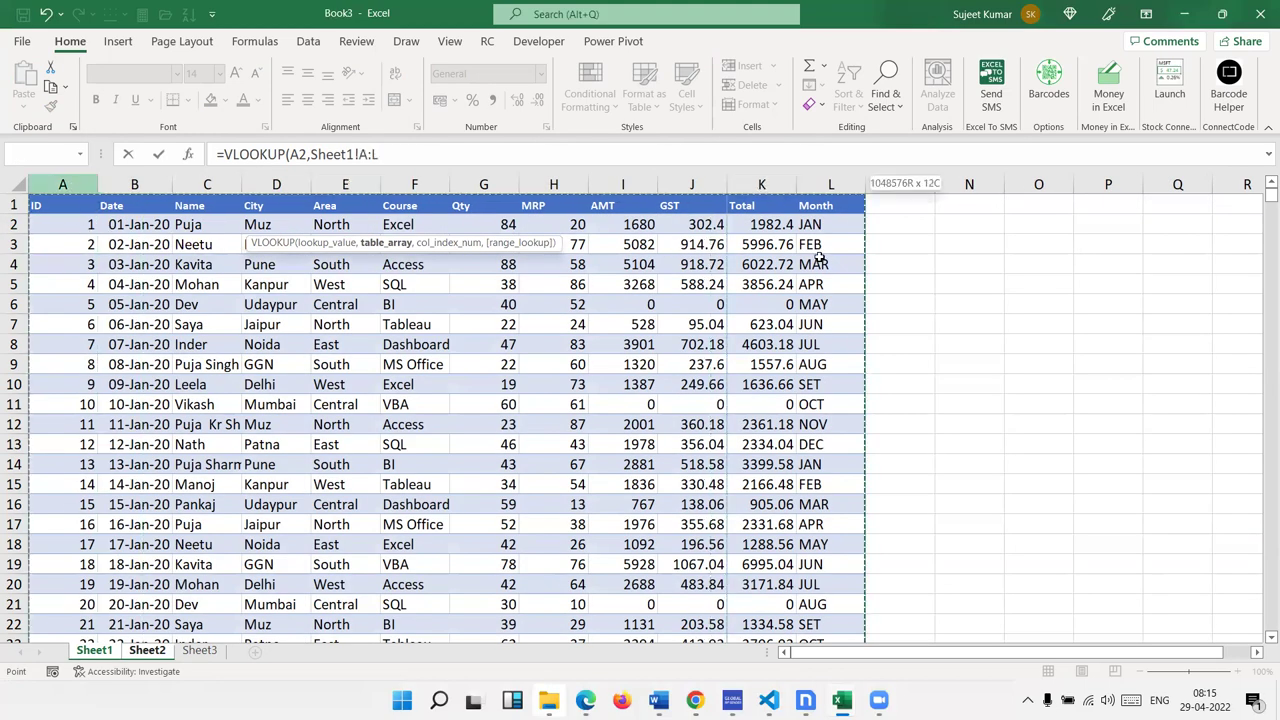
text(,)
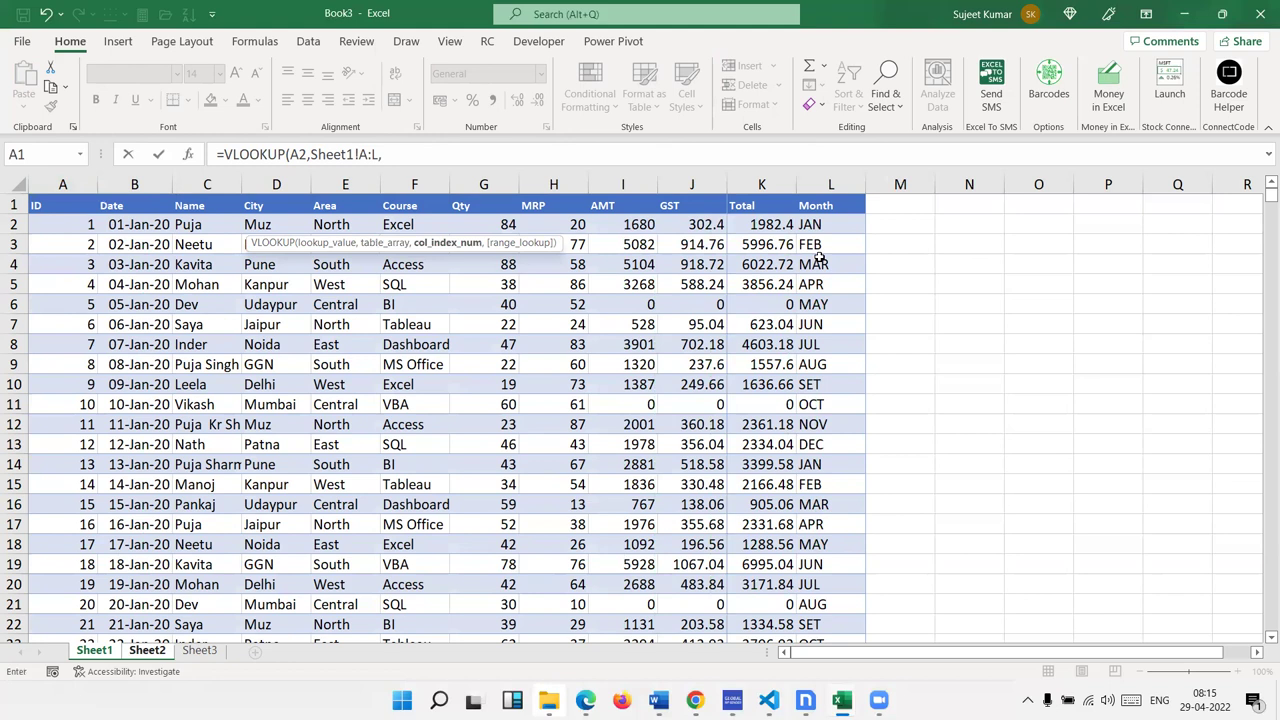
text(4,0)
key(ctrl+Return)
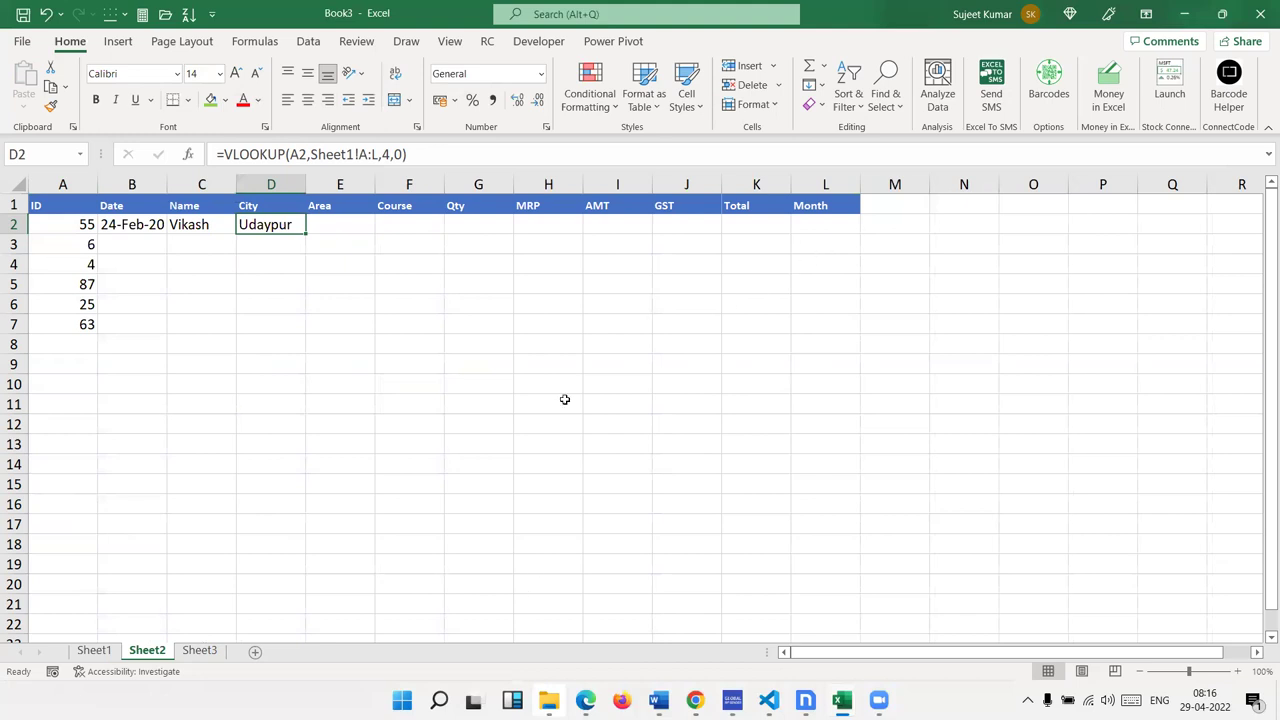
- Change D2 to =VLOOKUP($A2,Sheet1!$A:$L,4,0) and fill it across E2:L2
double_click(277, 236)
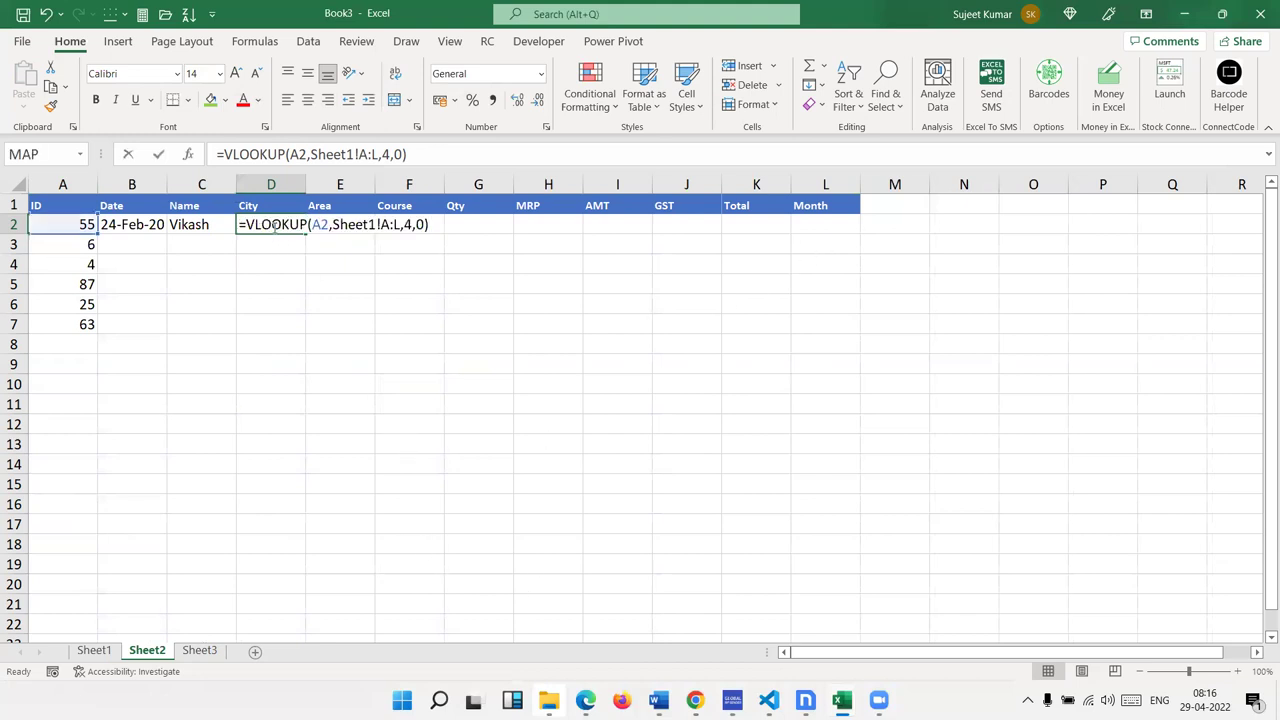
click(313, 226)
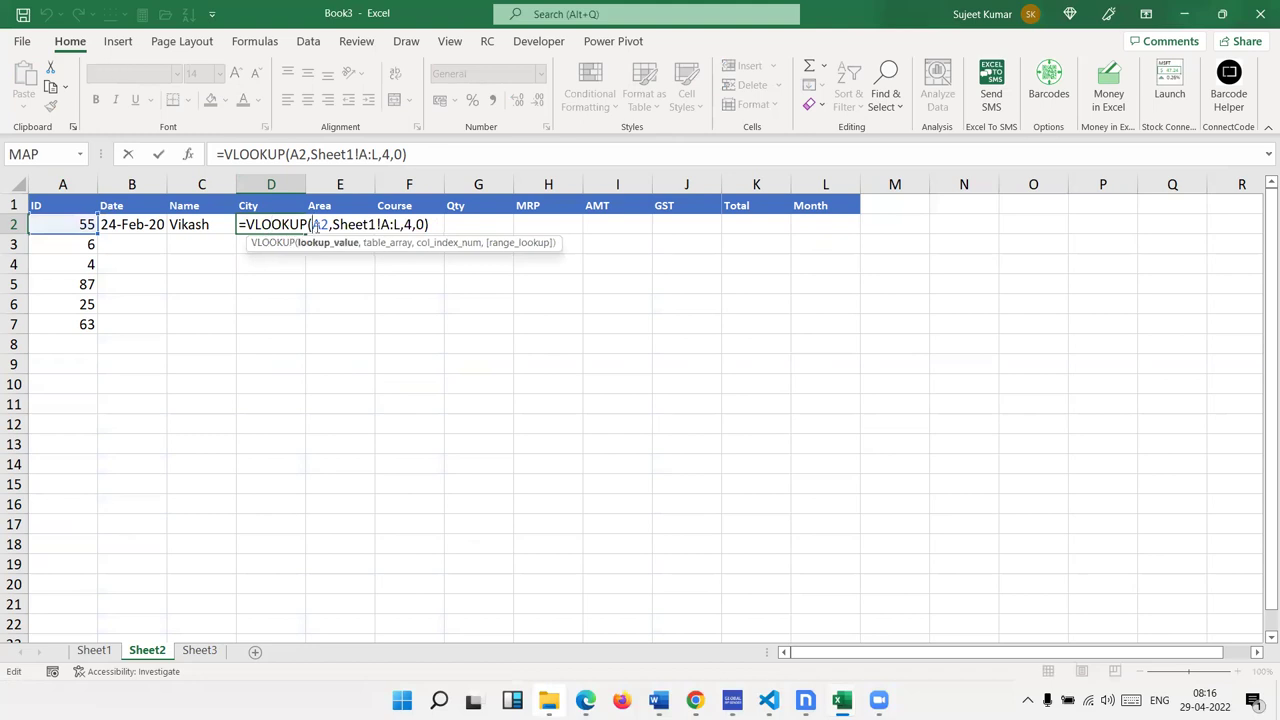
text($)
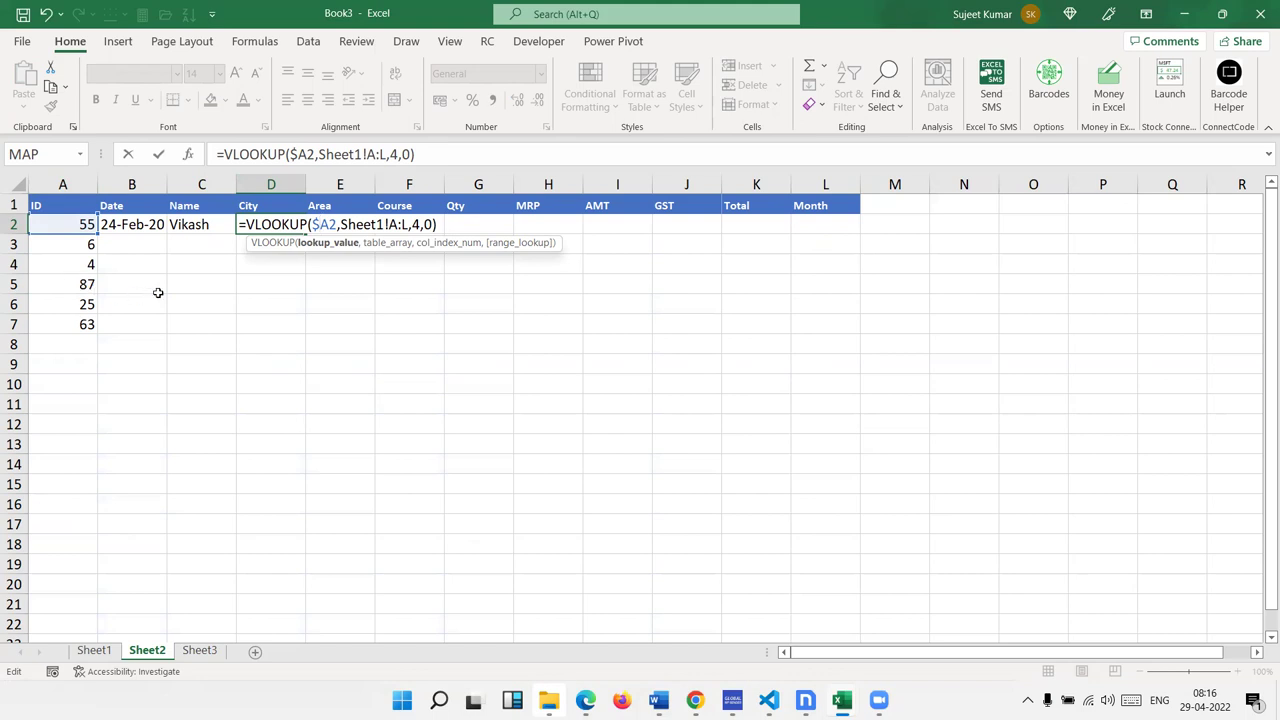
click(389, 224)
key(F4)
key(Return)
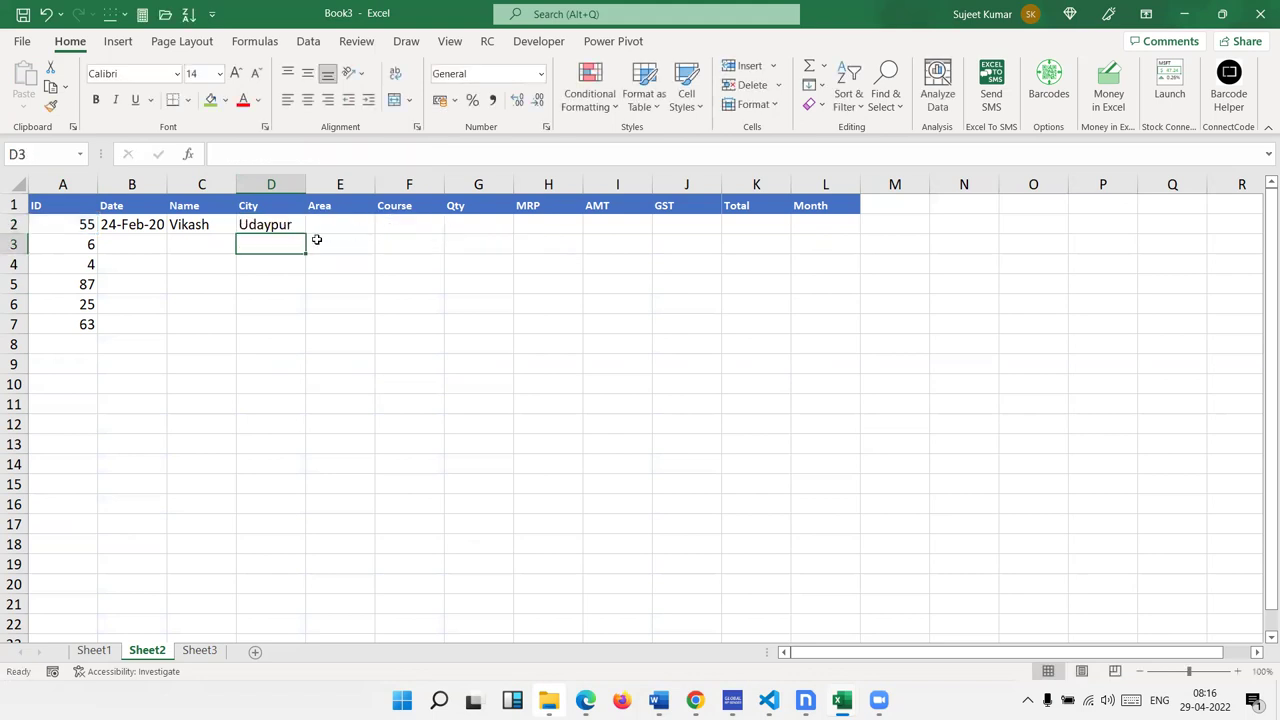
click(289, 225)
drag(306, 234, 843, 218)
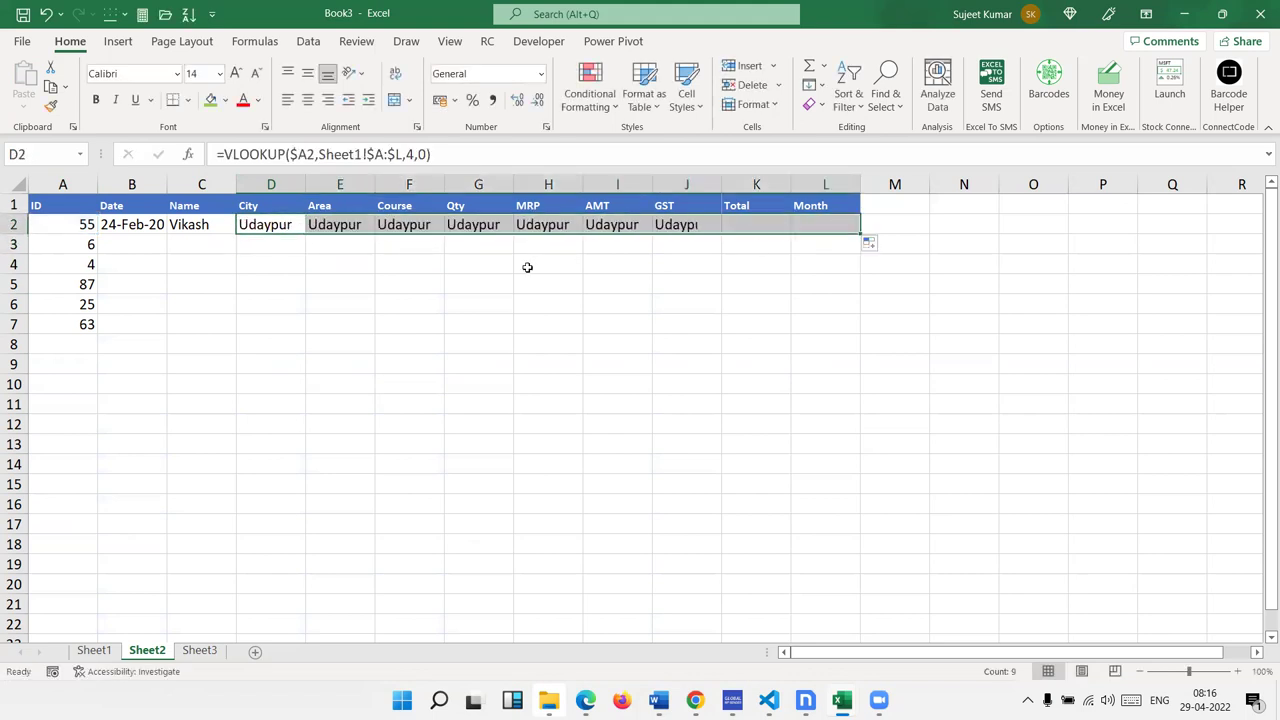
- Change E2 and F2 column numbers to 5 and 6, returning Central and Dashboard
click(365, 228)
click(405, 155)
key(BackSpace)
text(5)
key(Return)
click(410, 225)
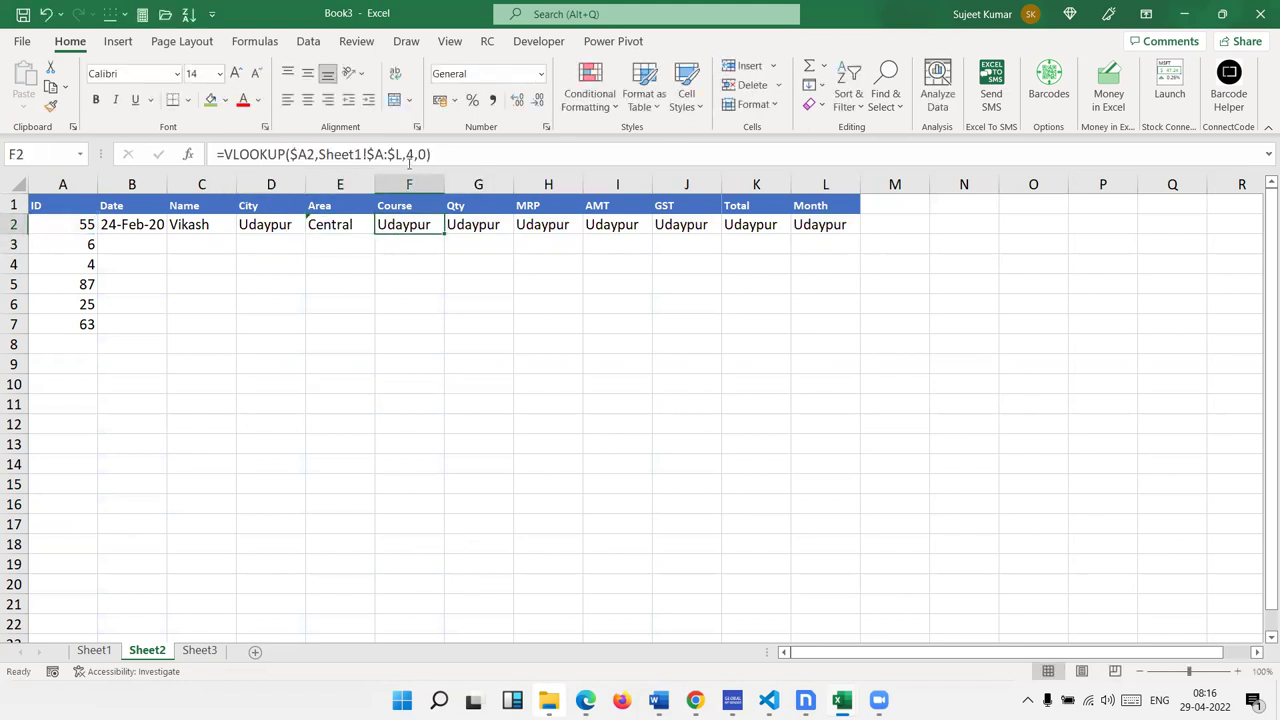
click(405, 155)
key(Delete)
text(6)
key(Return)
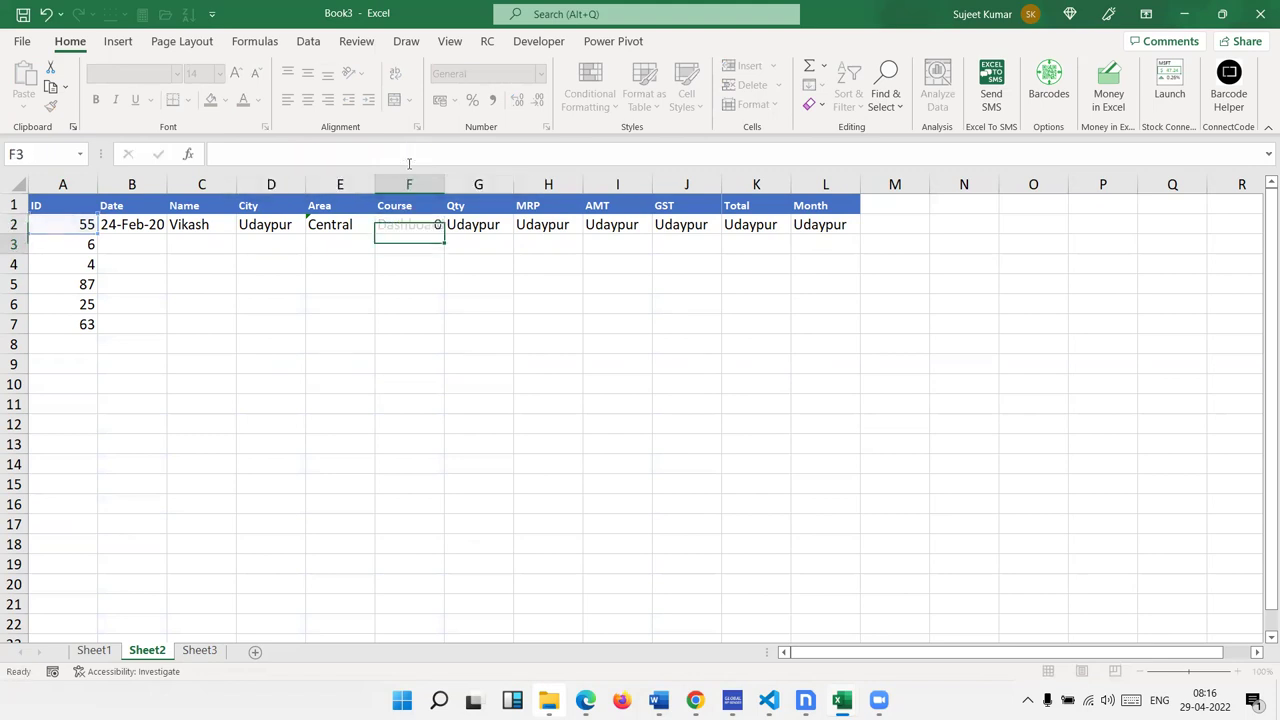
- Set G2 and H2 column numbers to 7 and 8, returning 27 and MRP 59
key(Up)
key(Right)
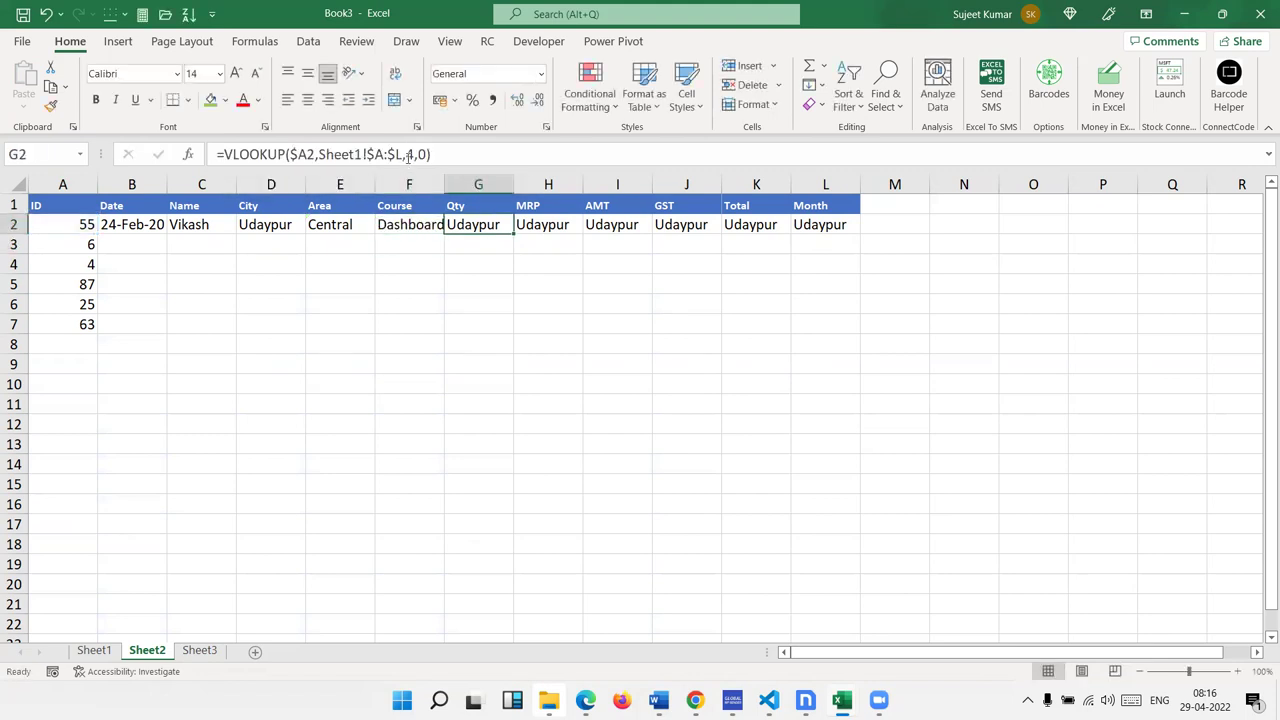
click(408, 155)
key(Delete)
text(7)
key(Return)
key(Up)
key(Right)
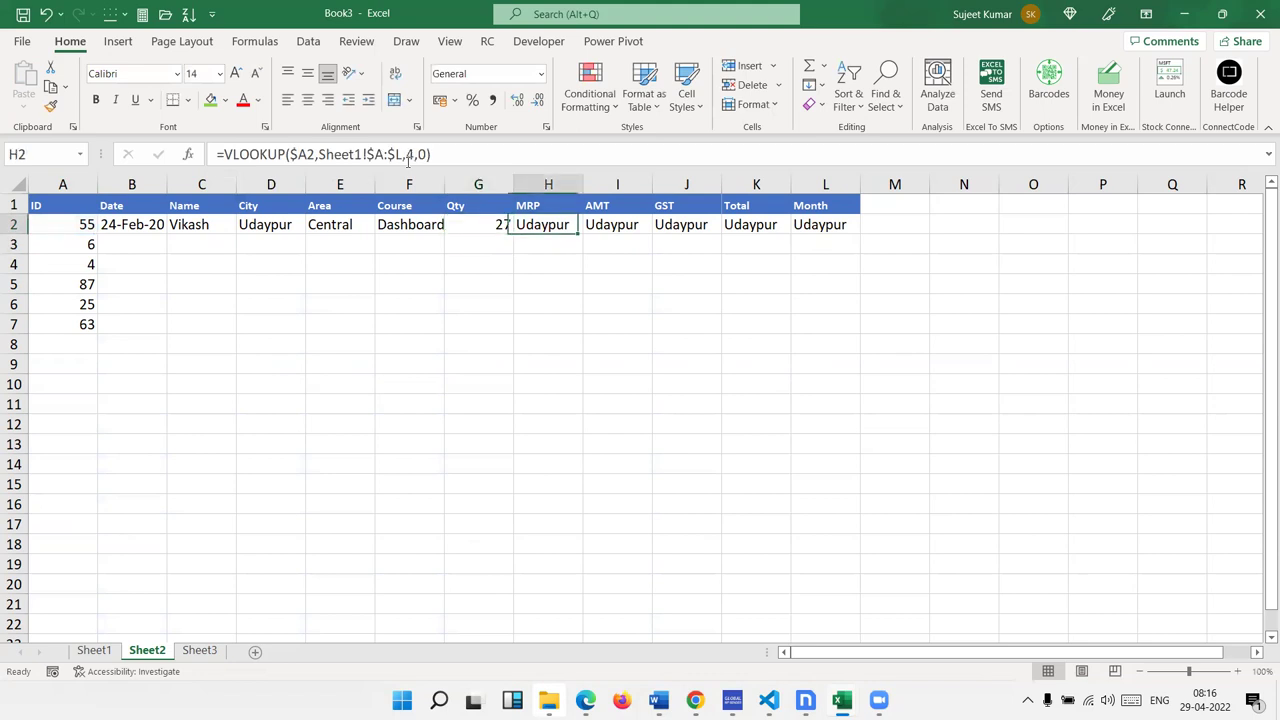
click(408, 155)
key(Delete)
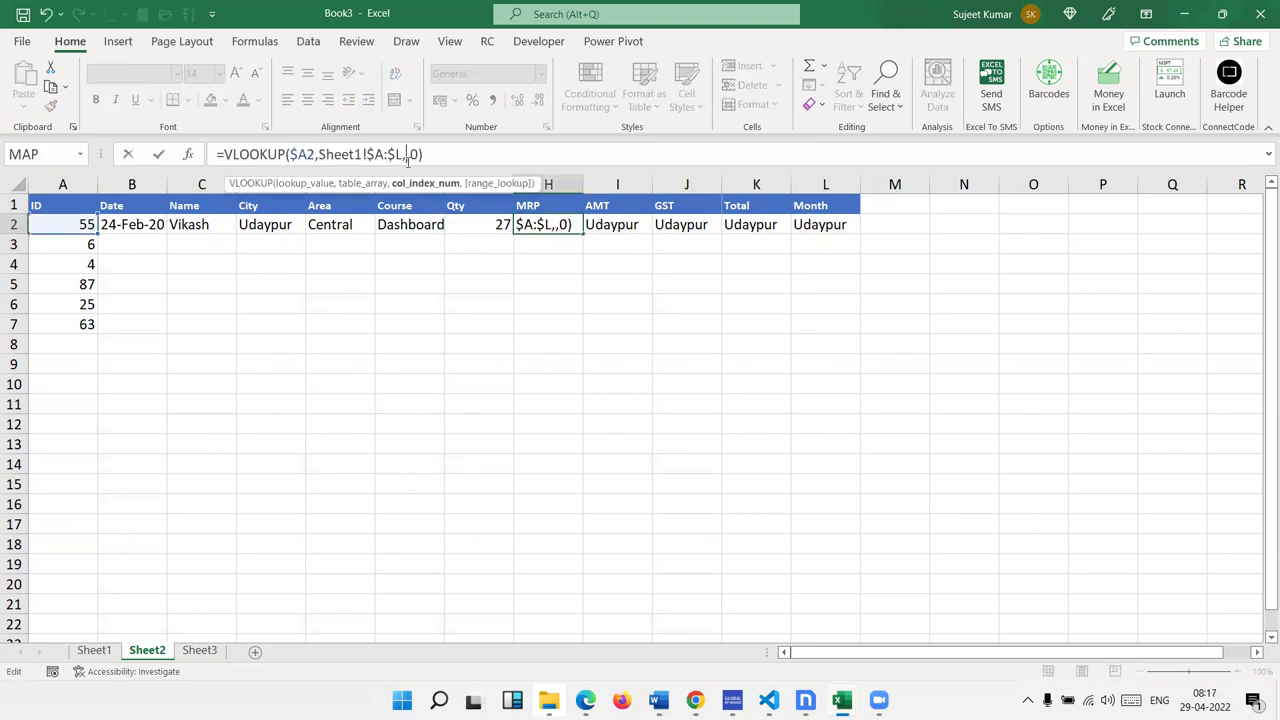
text(8)
key(Tab)
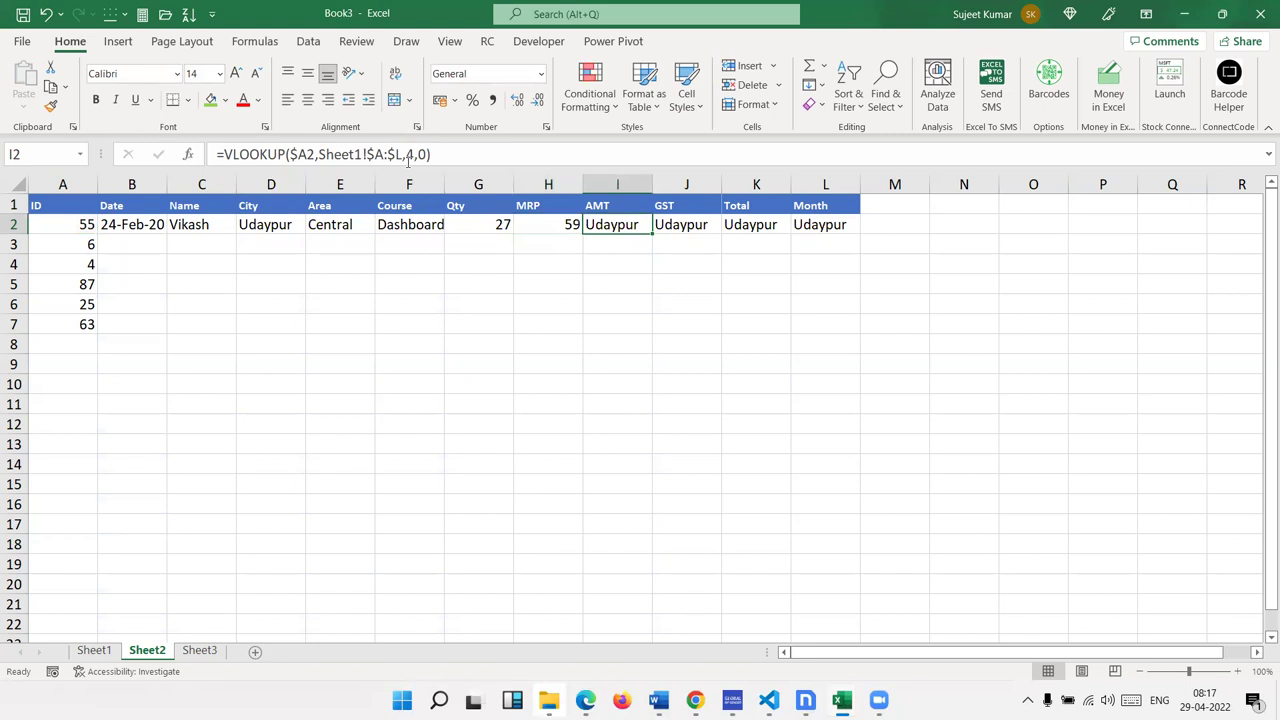
- Set I2 and J2 column numbers to 9 and 10, returning AMT 1593 and GST 286.74
click(407, 157)
key(Delete)
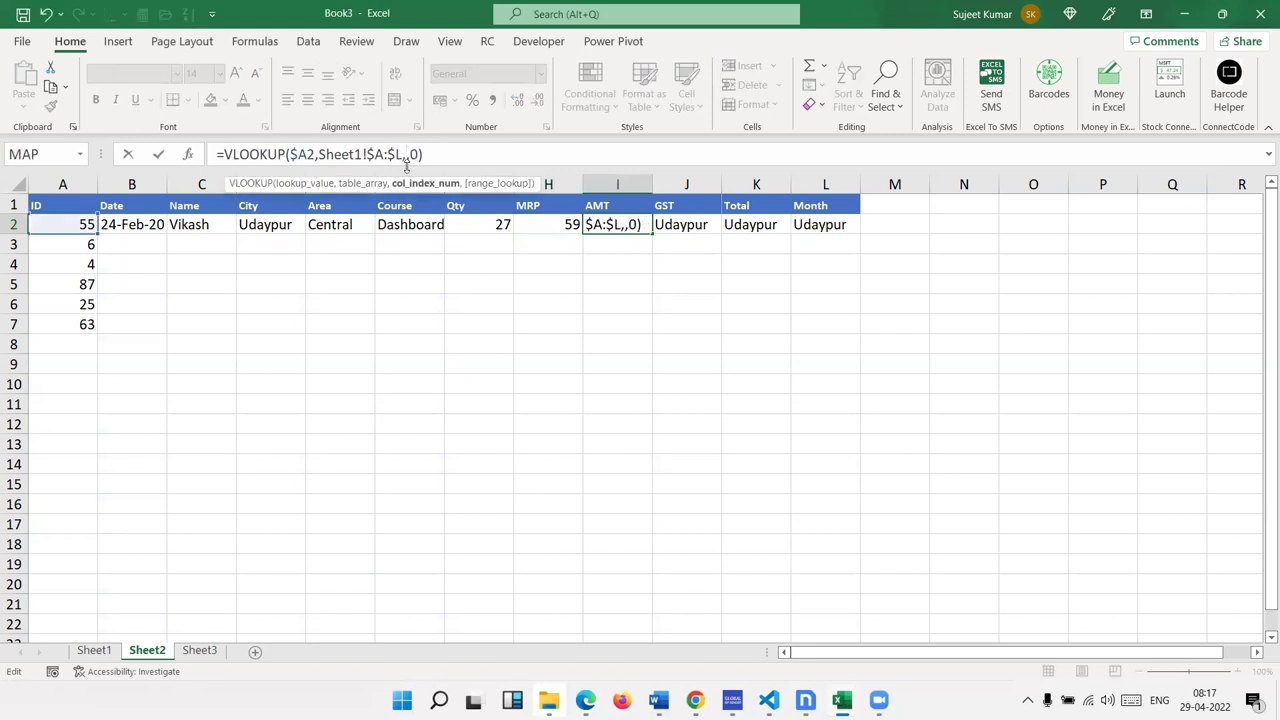
text(9)
key(Return)
key(Up)
key(Right)
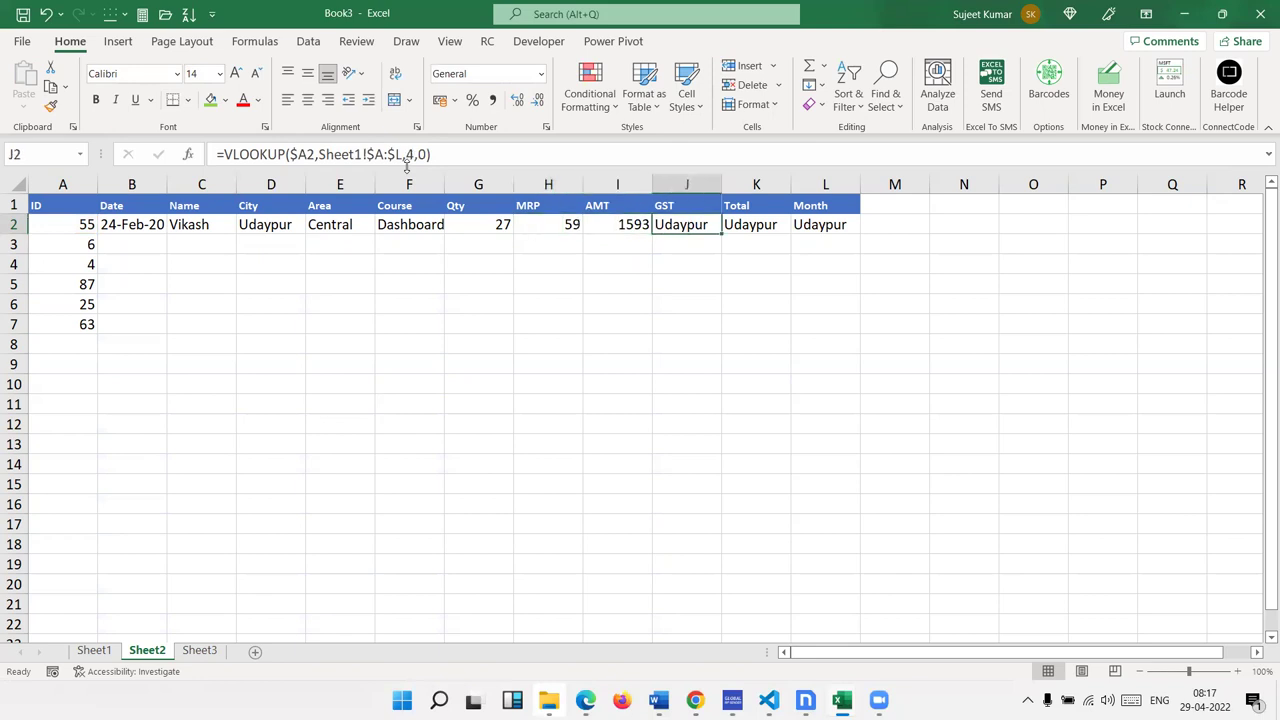
click(410, 162)
key(BackSpace)
text(10)
key(Return)
- Set K2 and L2 column numbers to 11 and 12, returning Total 1879.74 and Month JUL
key(Up)
key(Right)
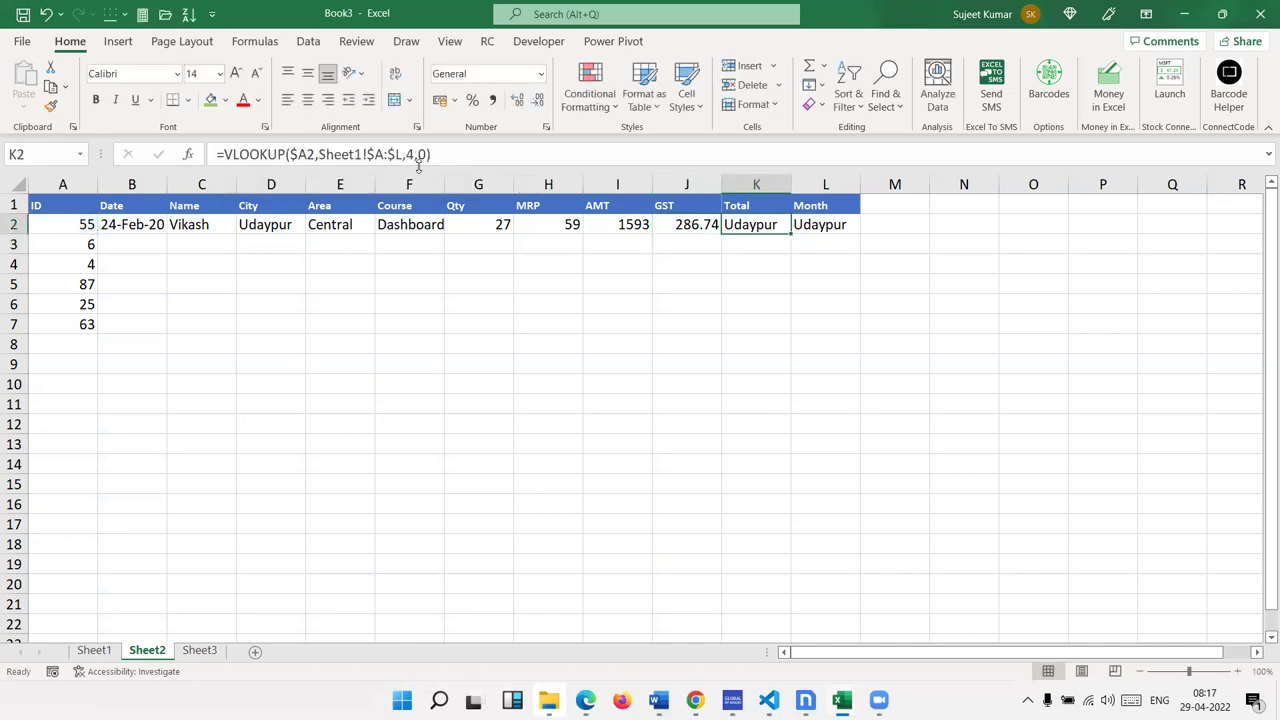
click(414, 158)
key(BackSpace)
text(11)
key(Return)
key(Up)
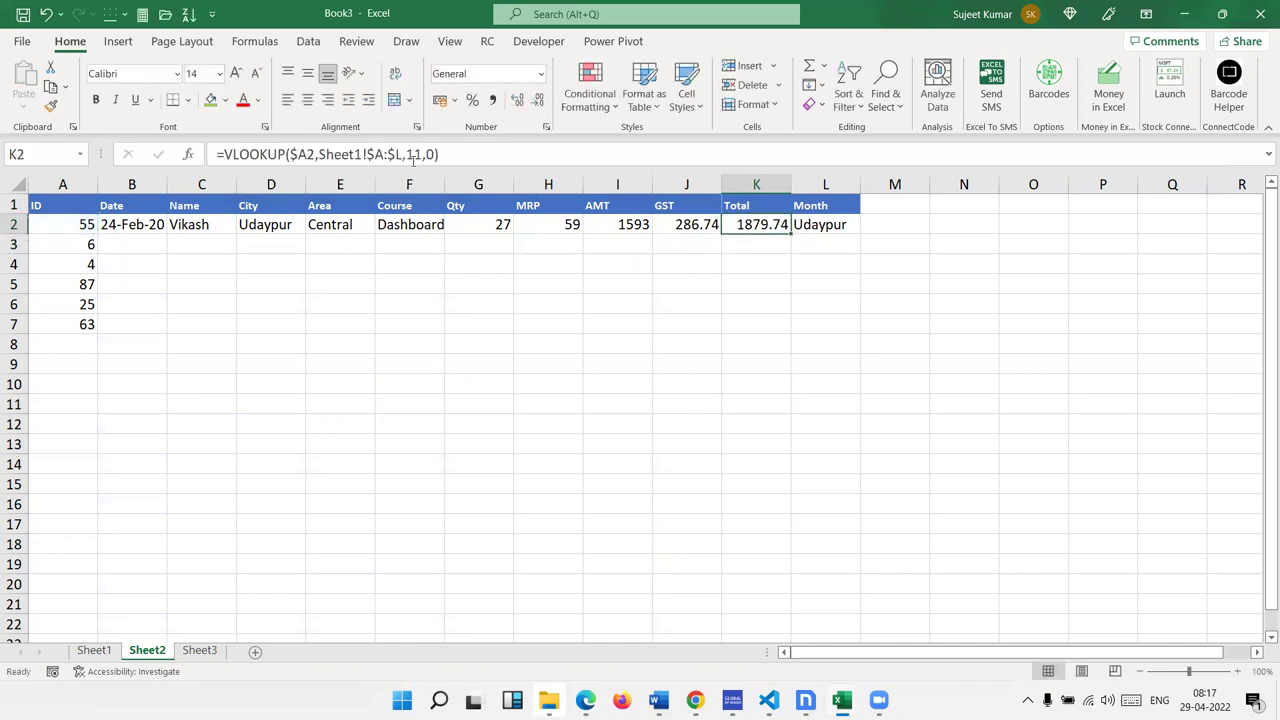
key(Right)
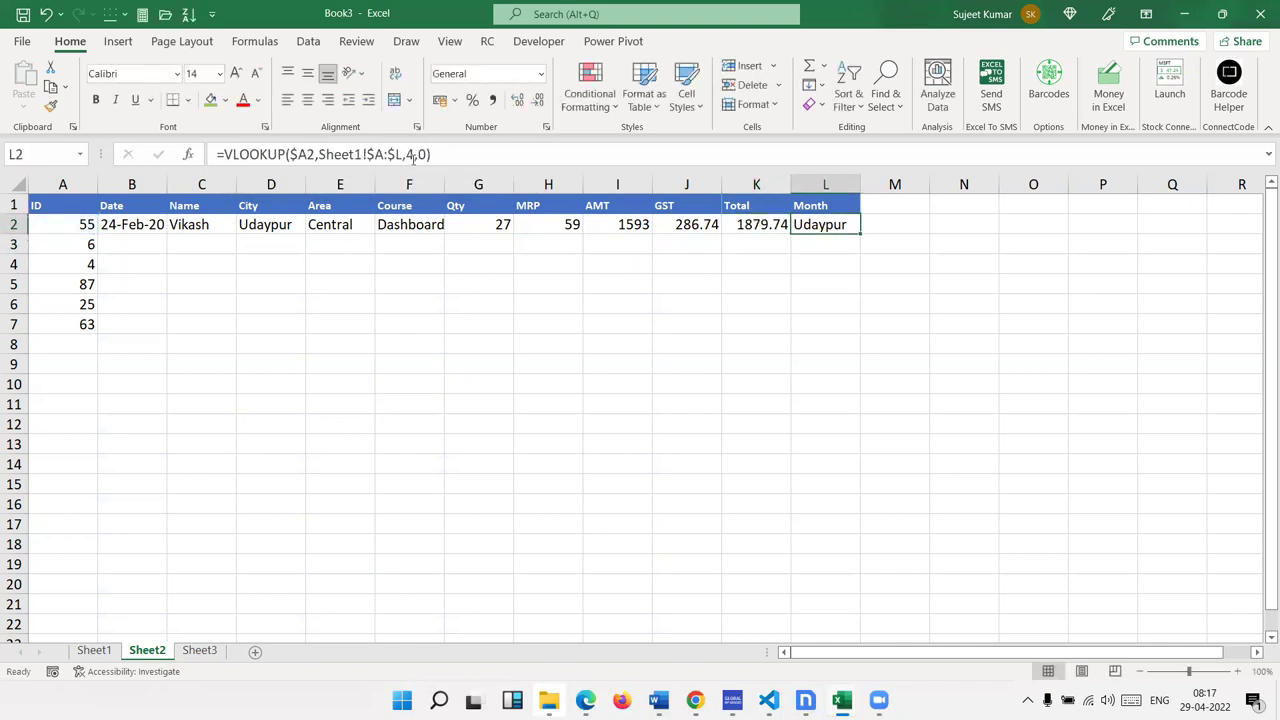
click(414, 158)
key(BackSpace)
text(12)
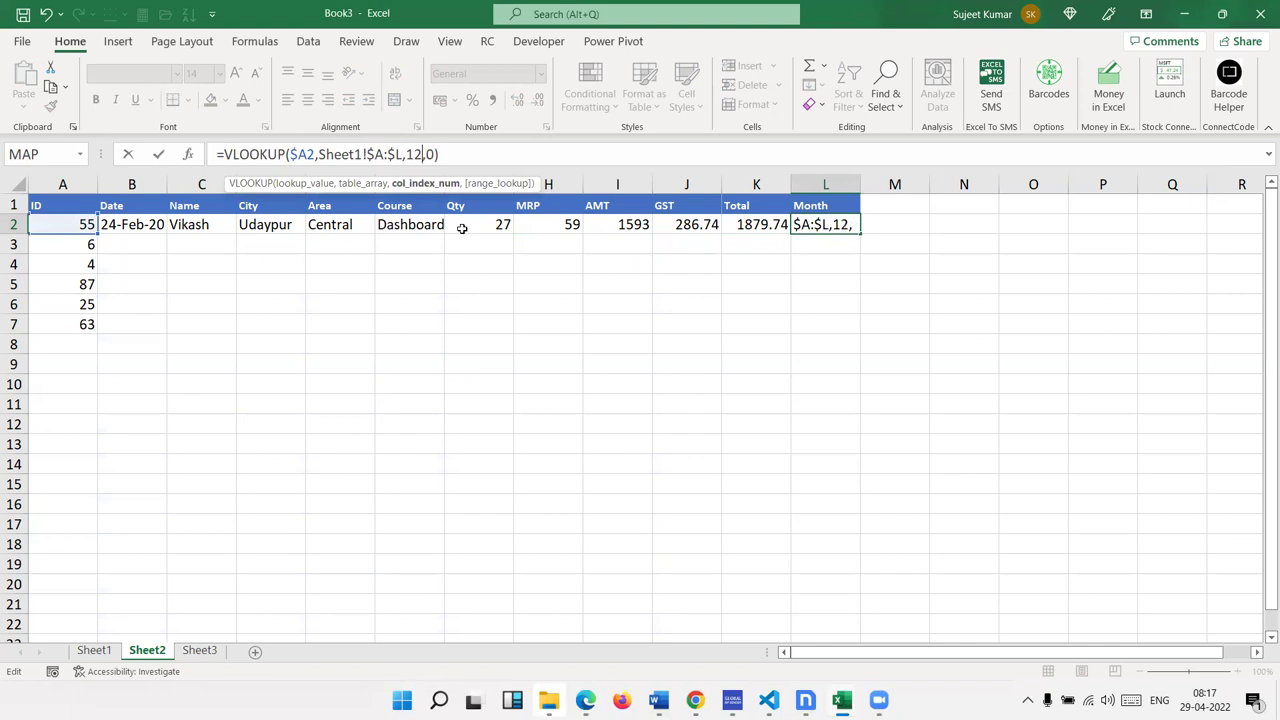
key(Return)
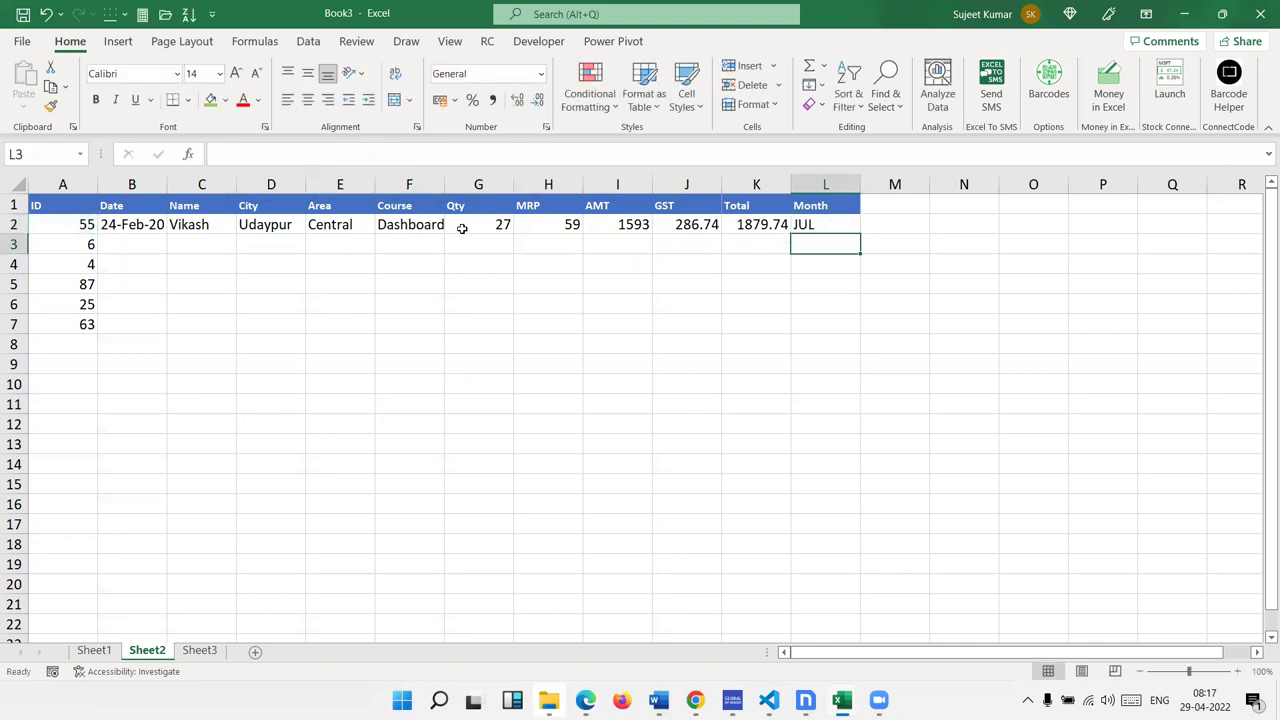
key(Up)
key(Left)
key(Left)
key(Left)
key(Left)
key(Left)
key(Left)
key(Left)
key(Left)
key(Left)
key(Left)
- Insert a blank row above Sheet2's header row
key(Up)
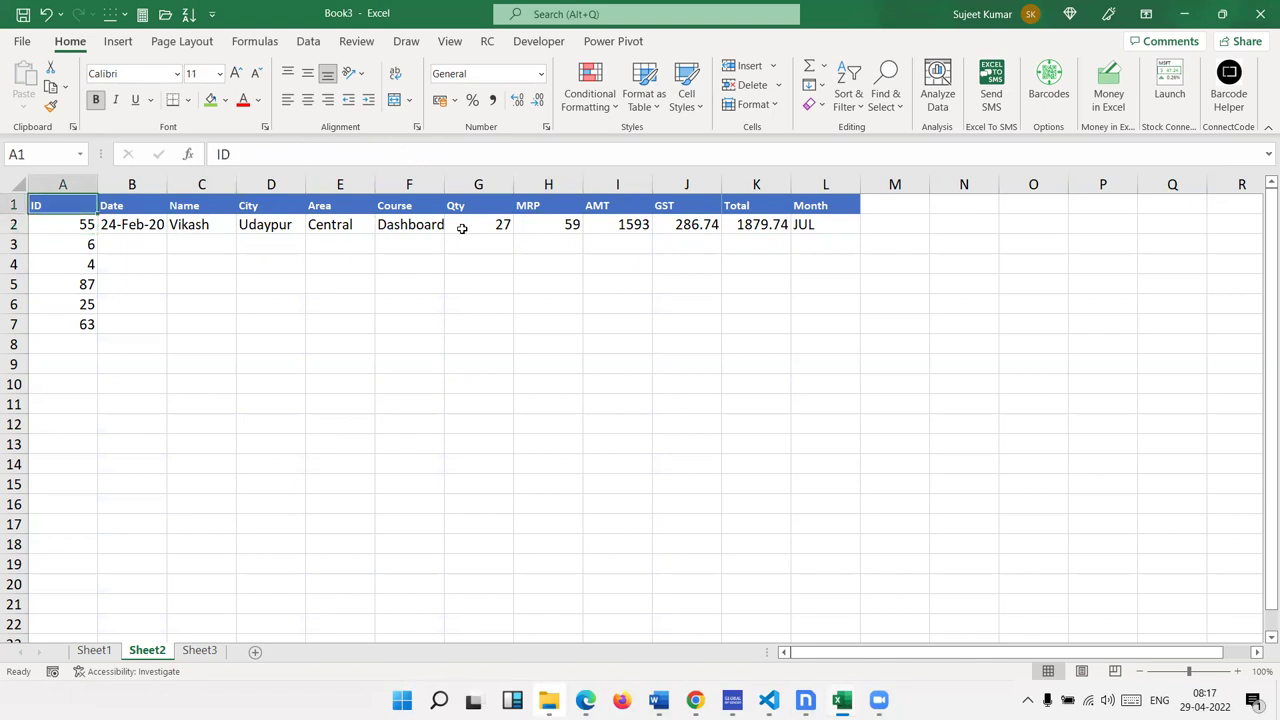
key(shift+space)
key(ctrl+shift+plus)
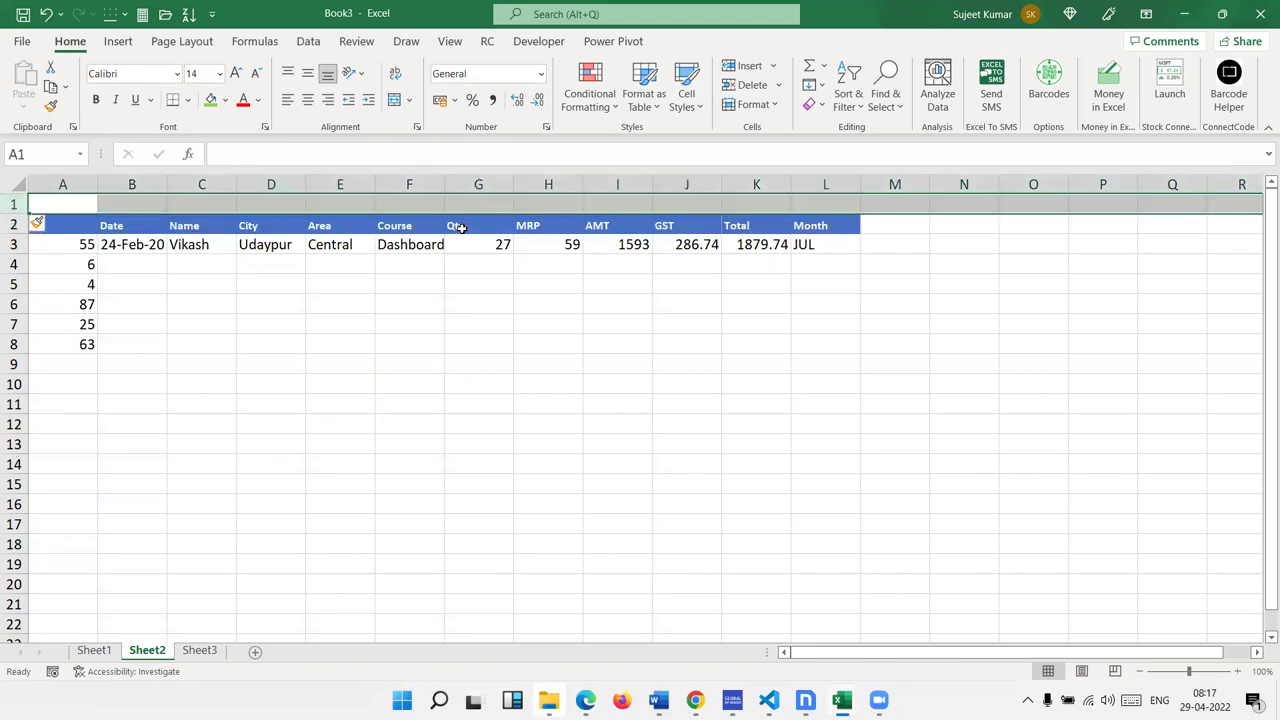
key(Up)
- Enter 2 in B1 and 3 in C1, then select both to extend the numbering
key(Right)
text(2)
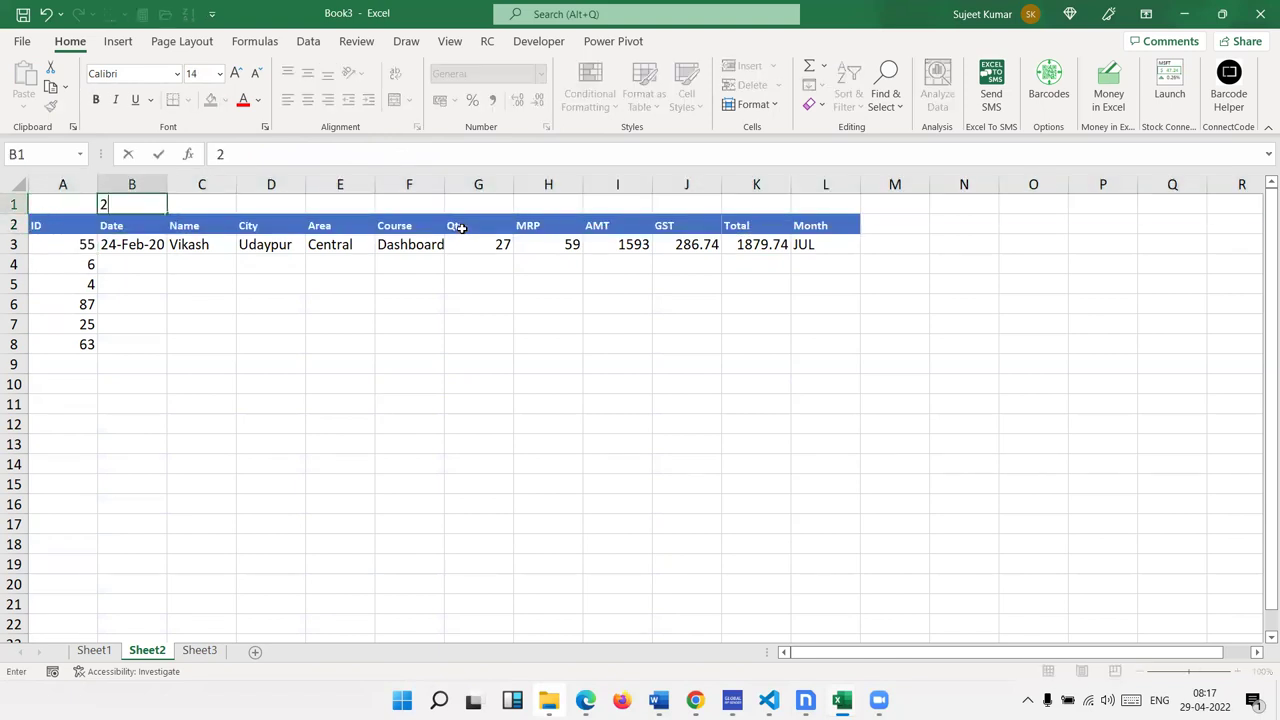
key(Tab)
text(2)
key(Escape)
text(3)
key(ctrl+Return)
drag(131, 204, 830, 212)
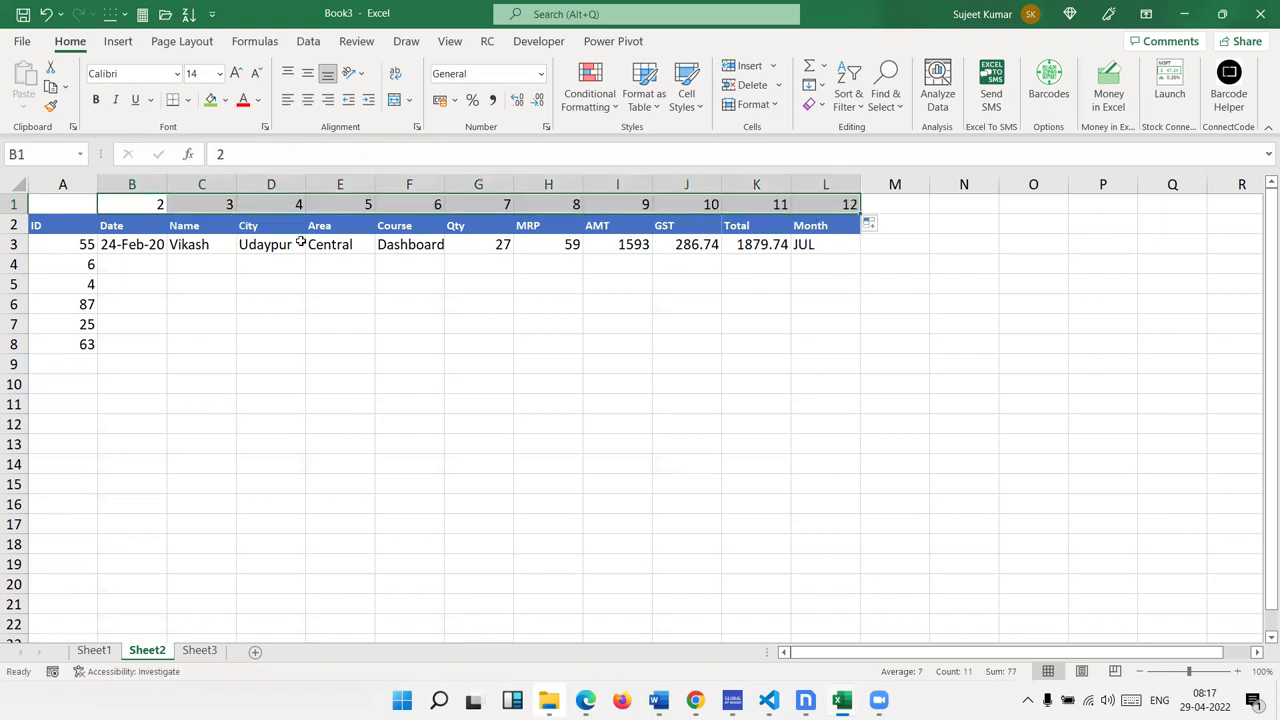
- Start a formula in B4, then cancel the mistaken CLEAN entry
click(156, 260)
text(=cl)
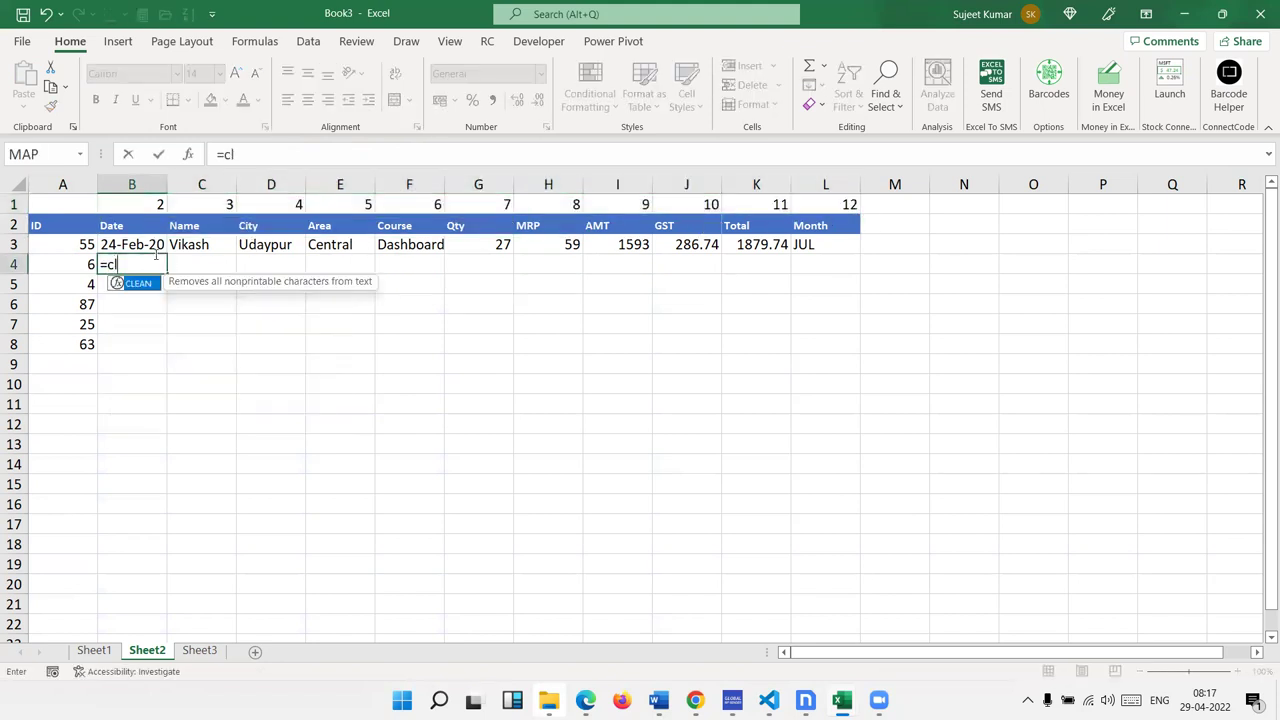
key(Tab)
key(Left)
key(Escape)
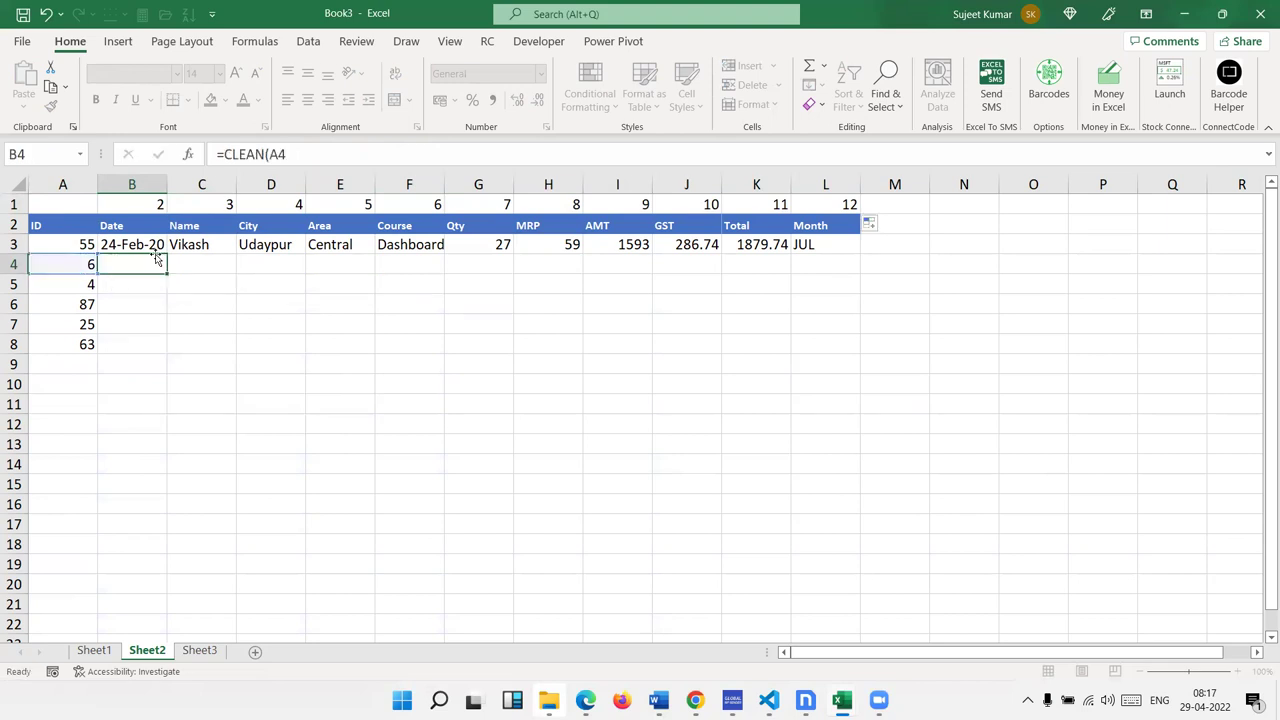
- Enter =VLOOKUP(A4,Sheet1!A:L,Sheet2!B1,0) in B4 for ID 6's date
text(=vl)
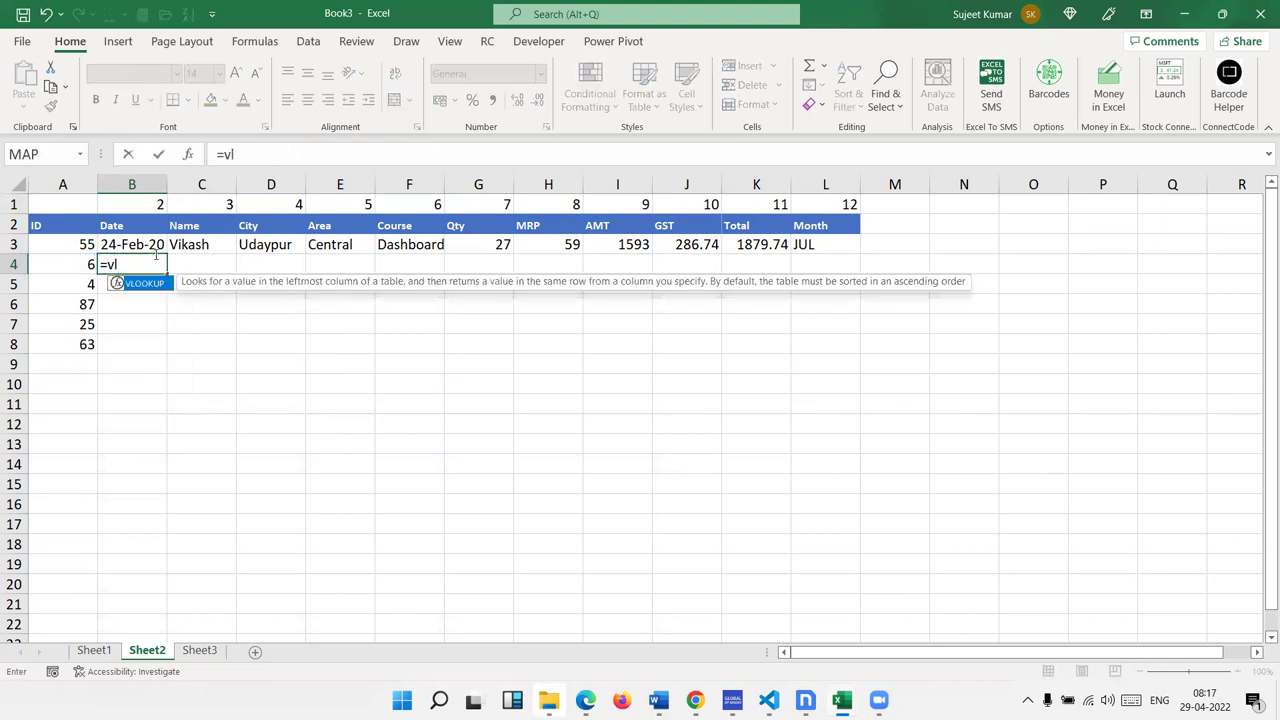
key(Tab)
key(Left)
text(,)
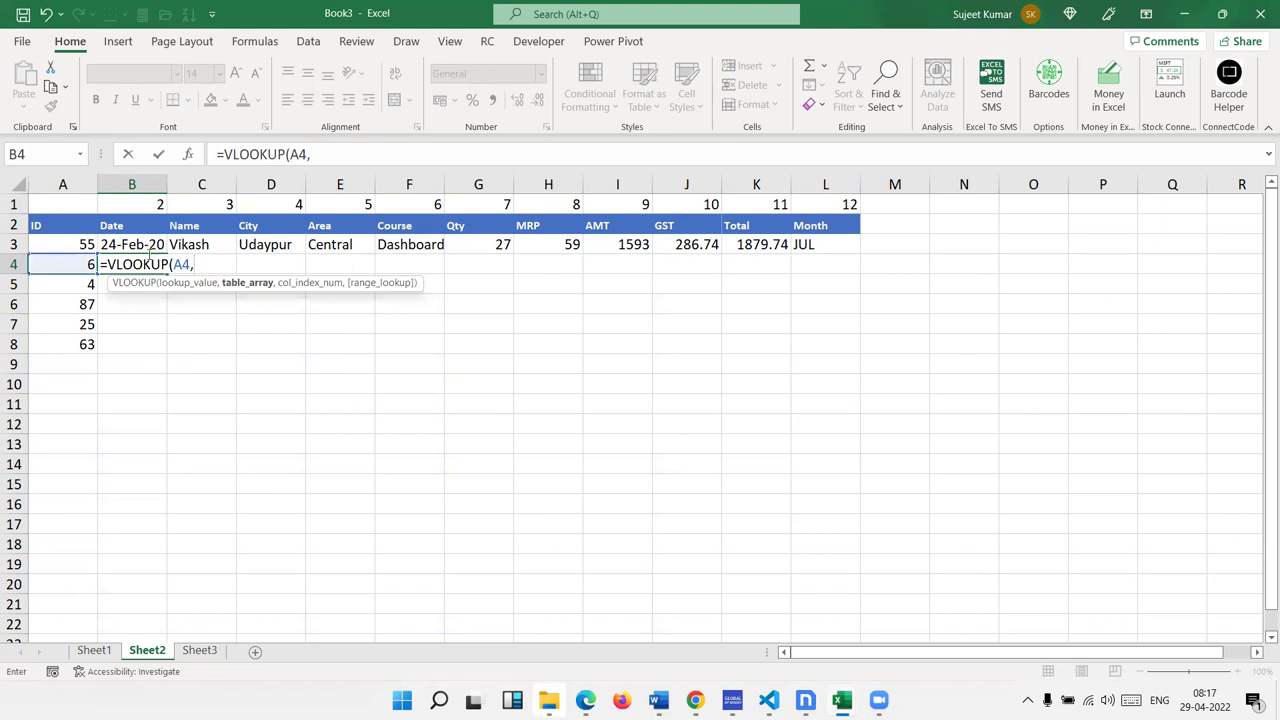
click(94, 650)
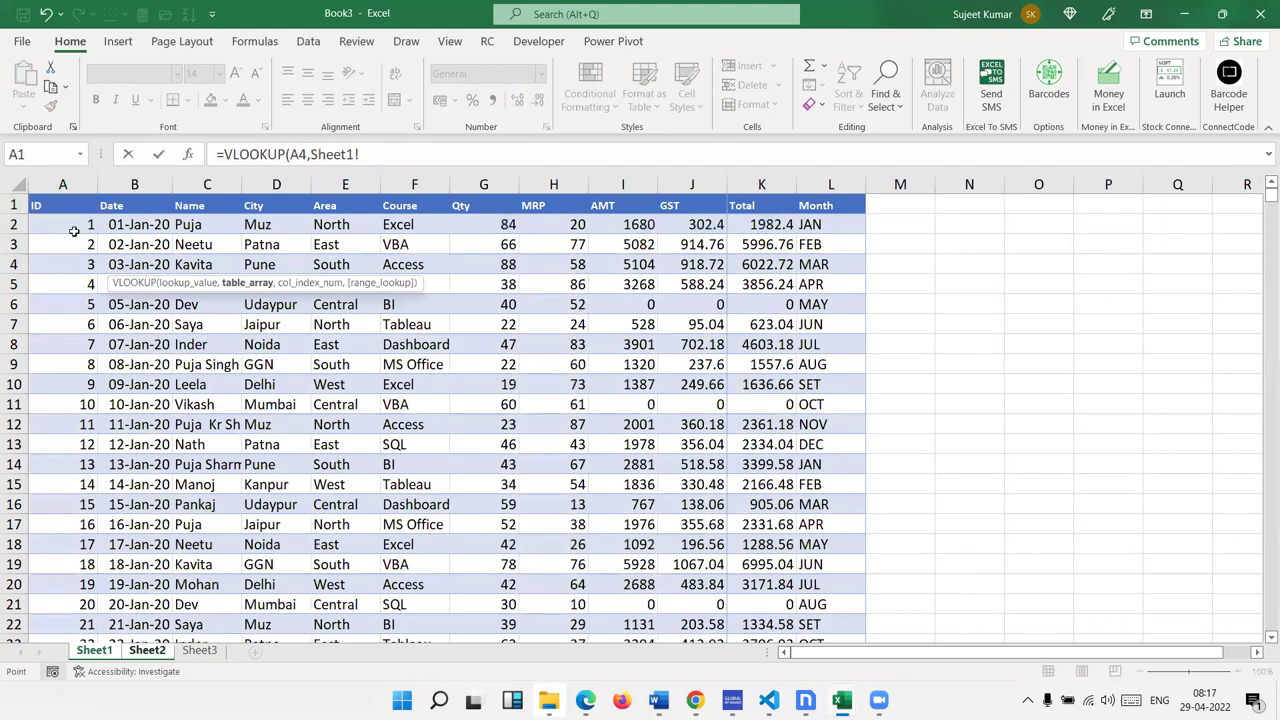
drag(62, 184, 831, 165)
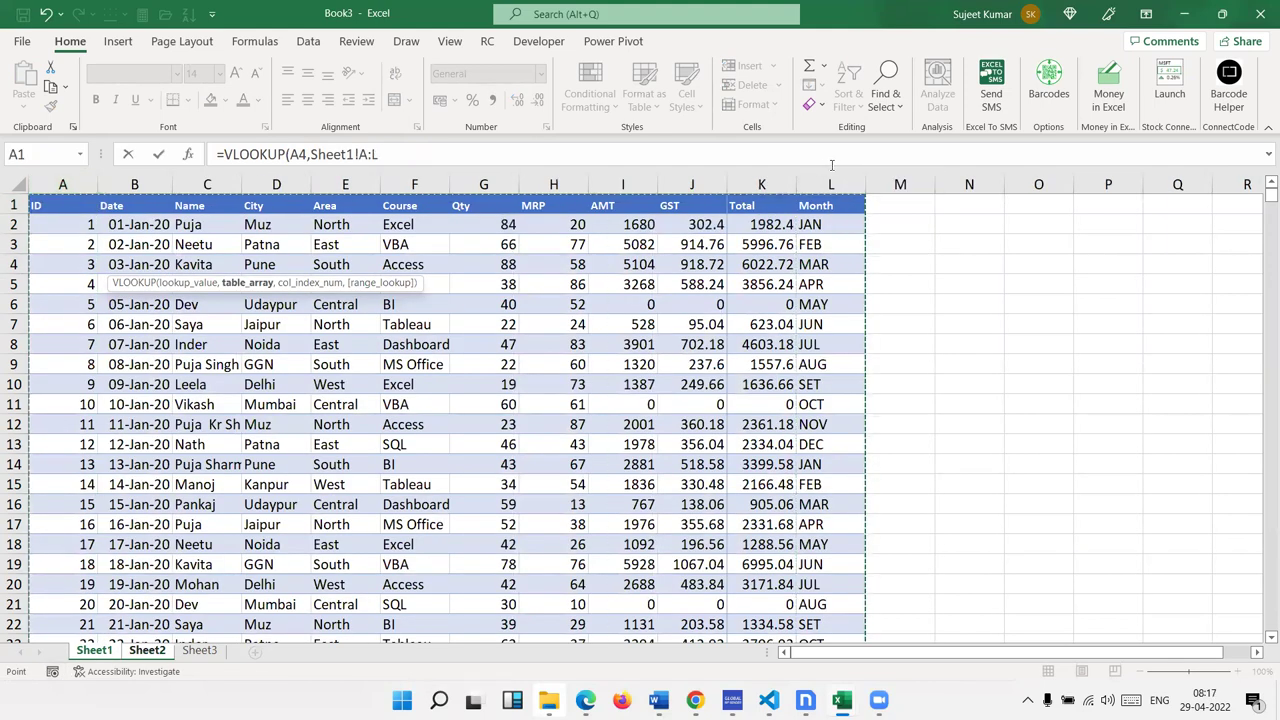
text(,)
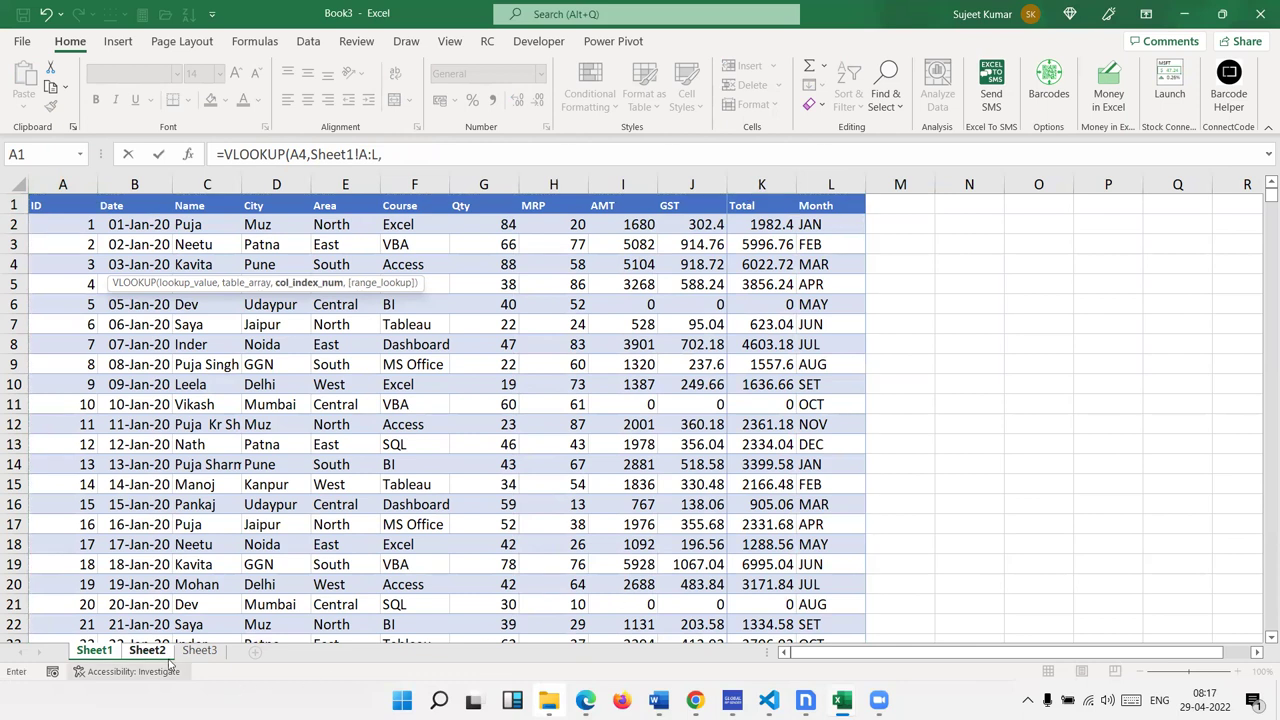
click(147, 650)
click(160, 207)
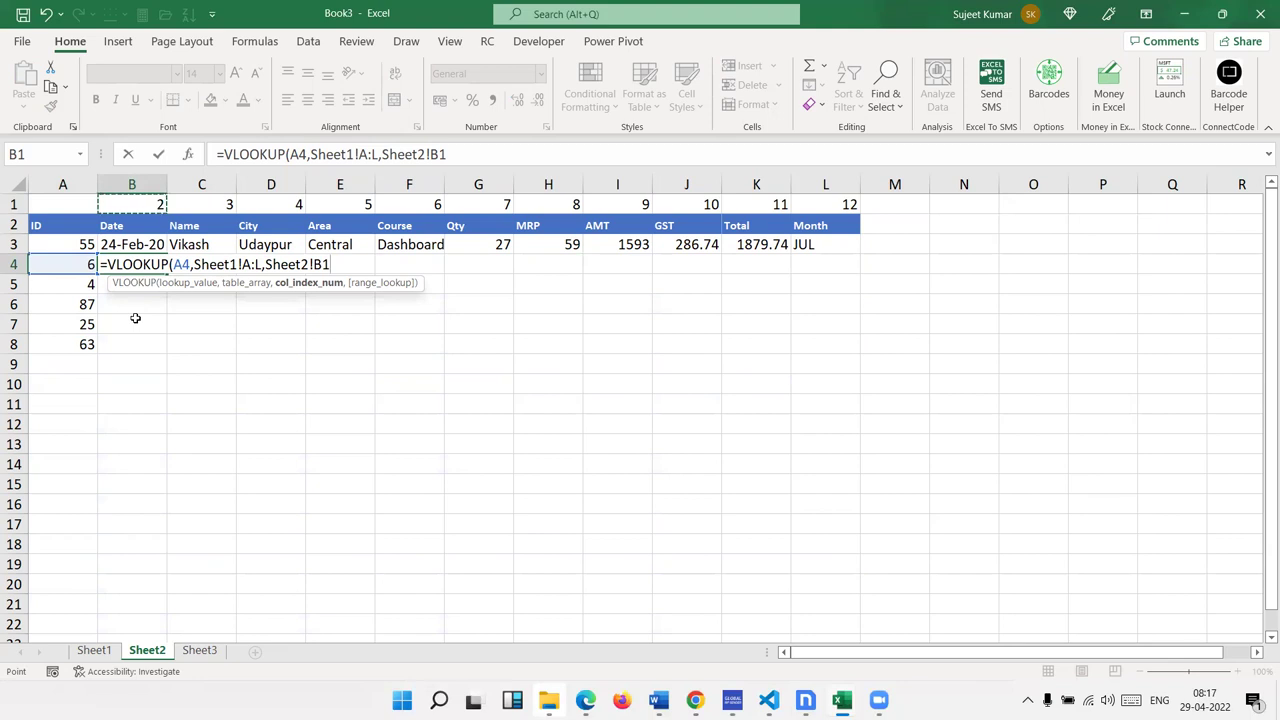
text(,)
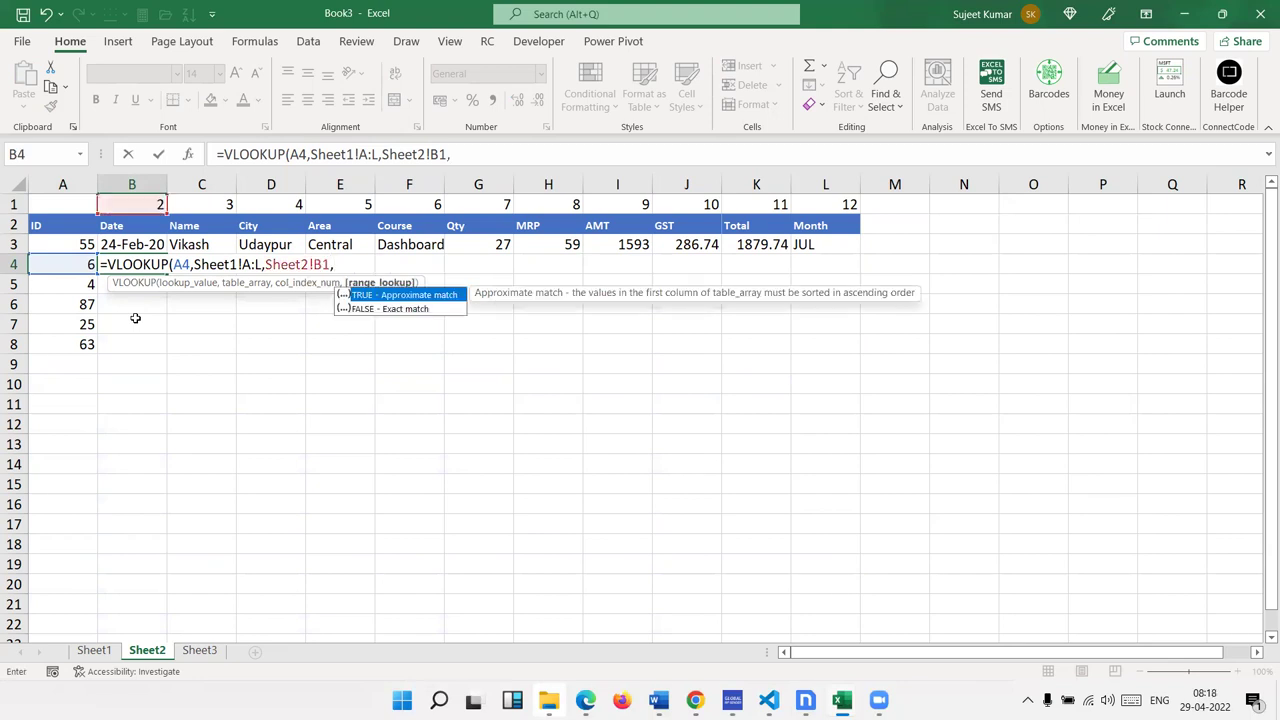
text(0)
key(Return)
- Lock B4's references as $A4, Sheet1!$A:$L and Sheet2!B$1
key(Up)
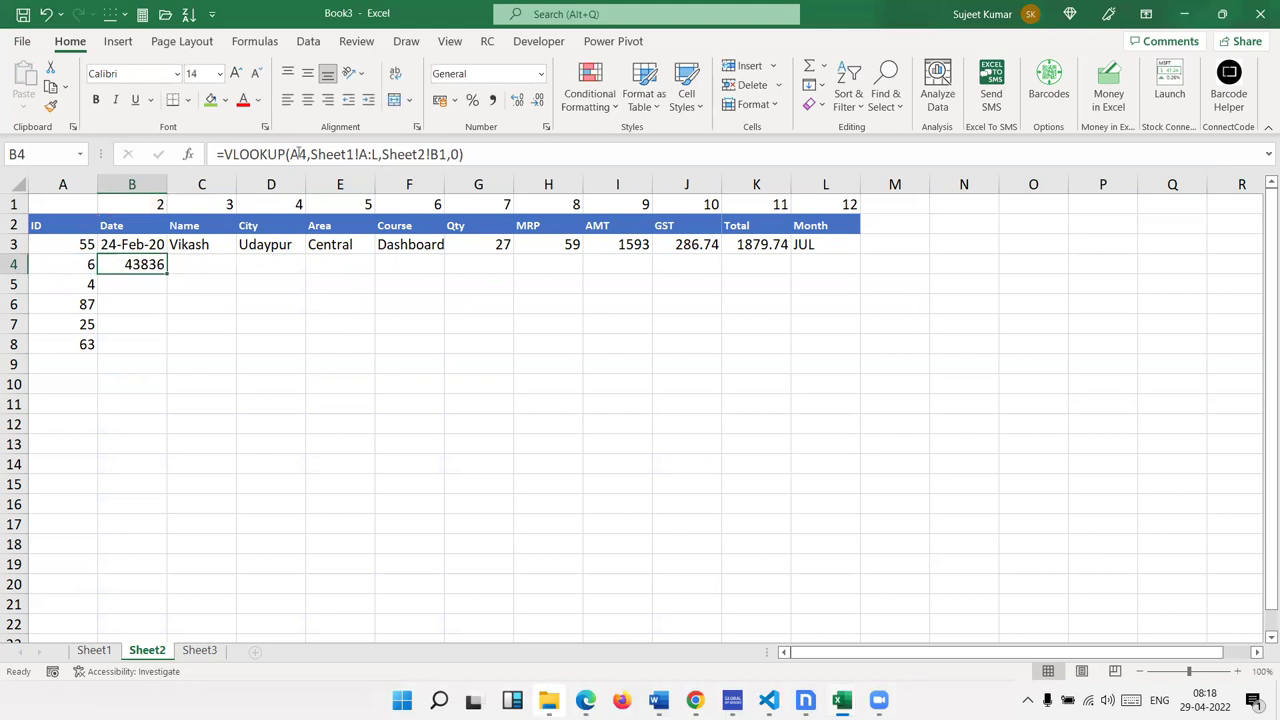
click(292, 154)
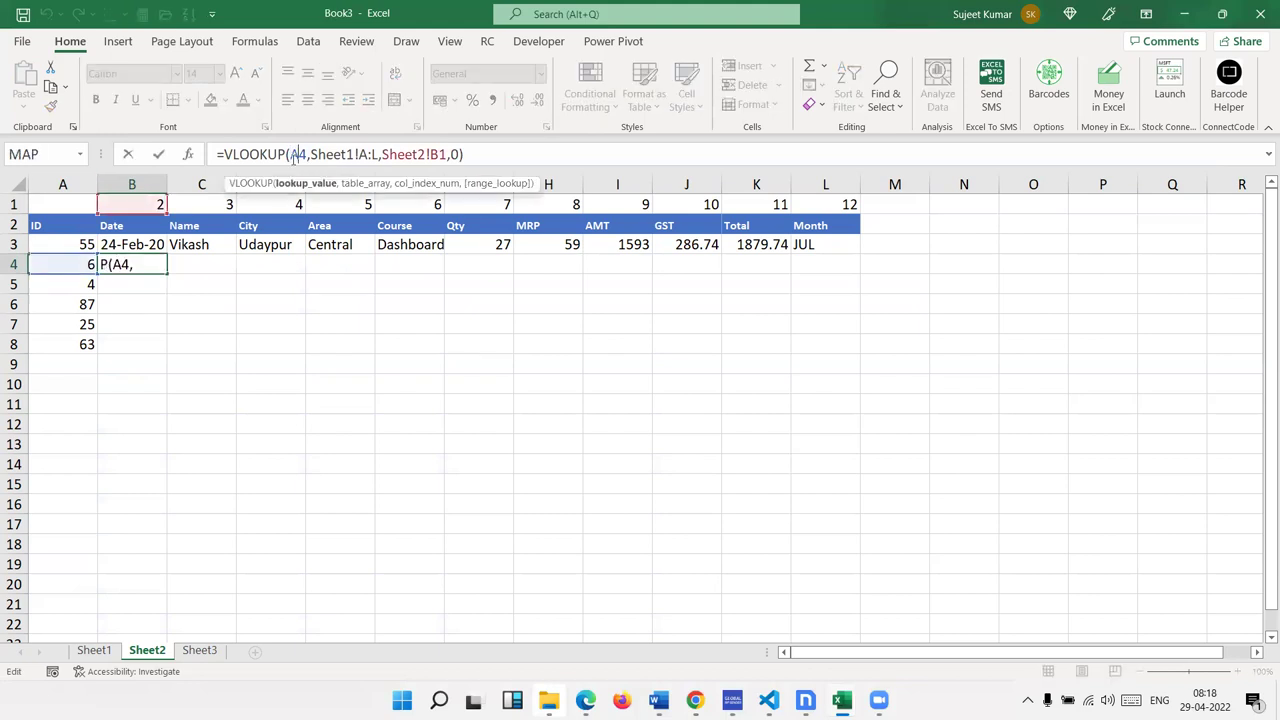
text($)
key(Right)
key(Right)
key(Right)
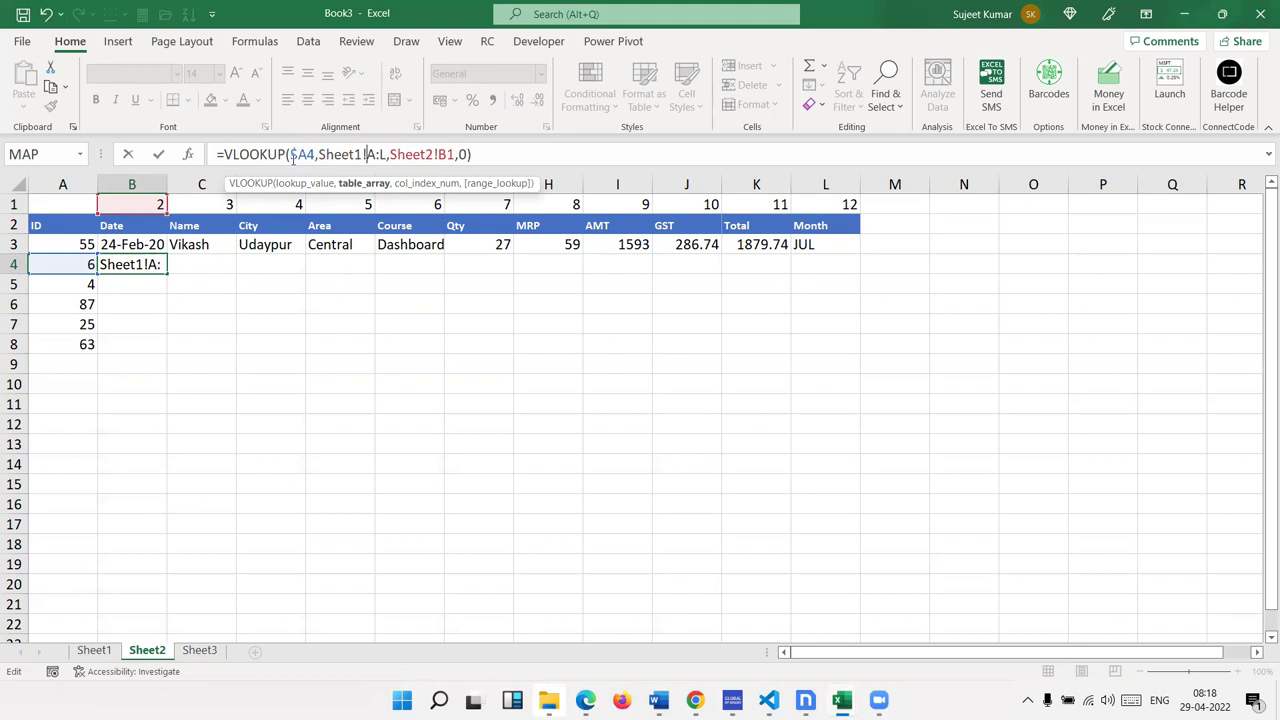
key(F4)
key(Right)
key(Right)
key(Right)
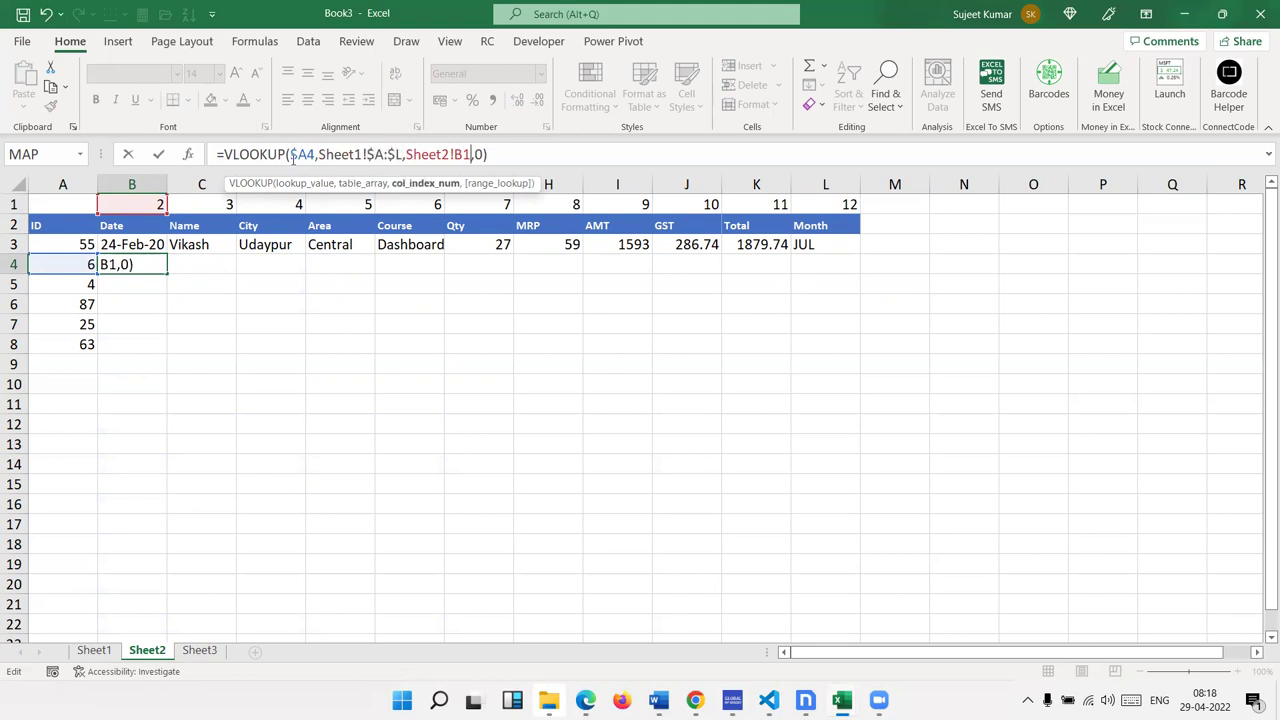
text($)
key(Return)
key(Up)
- Fill the lookup across B4:L4 with Ctrl+R and format B4 as a date
key(shift+Right)
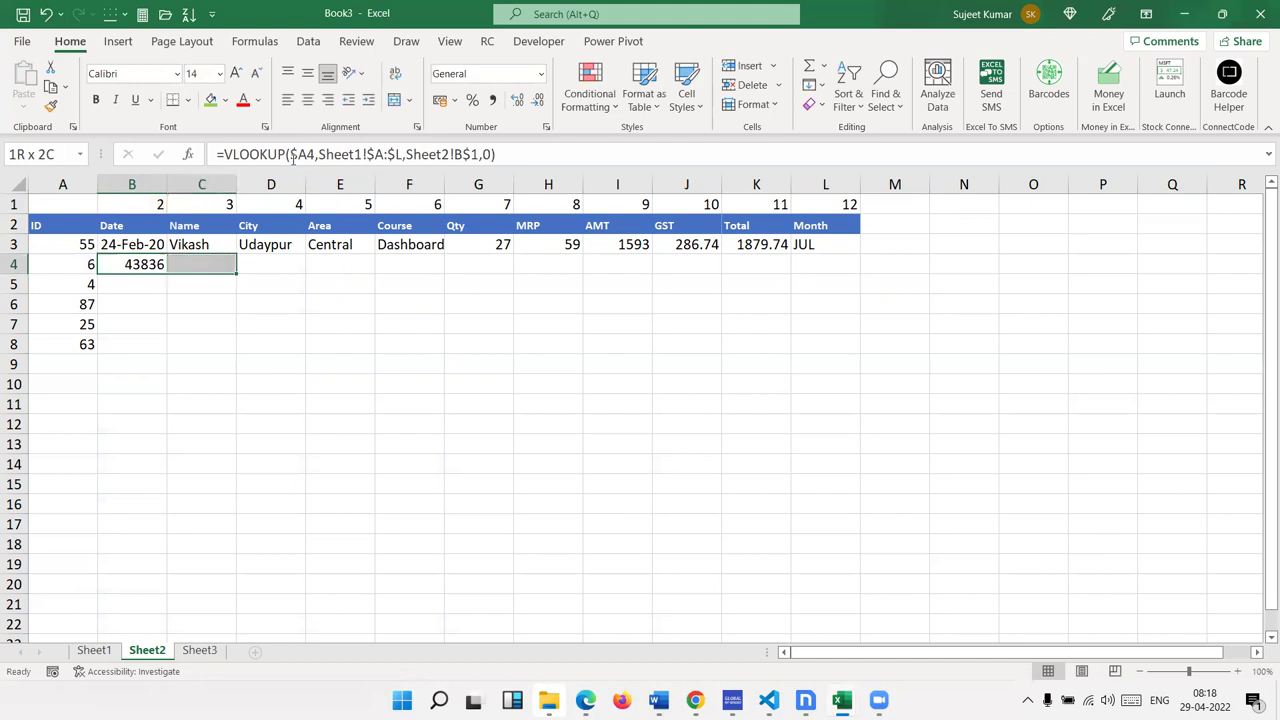
key(shift+Right)
key(shift+Right)
key(shift+Right)
key(shift+Right)
key(shift+Right)
key(ctrl+r)
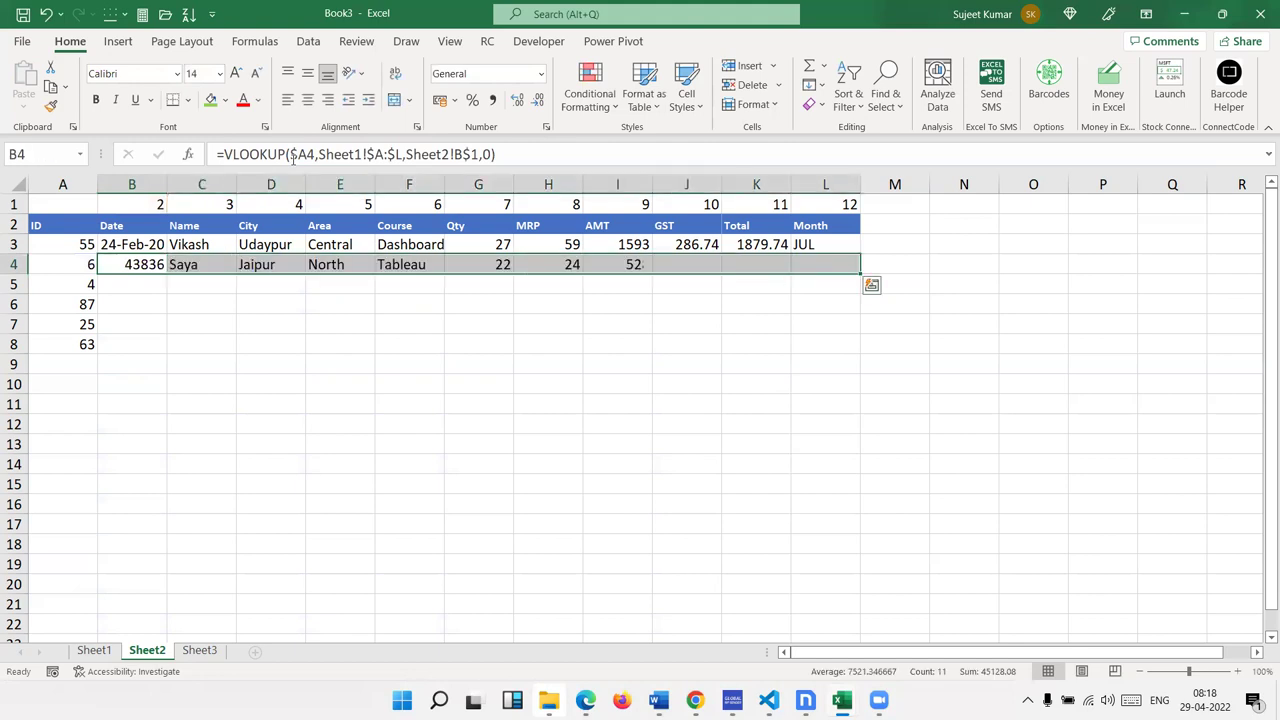
key(Left)
key(Right)
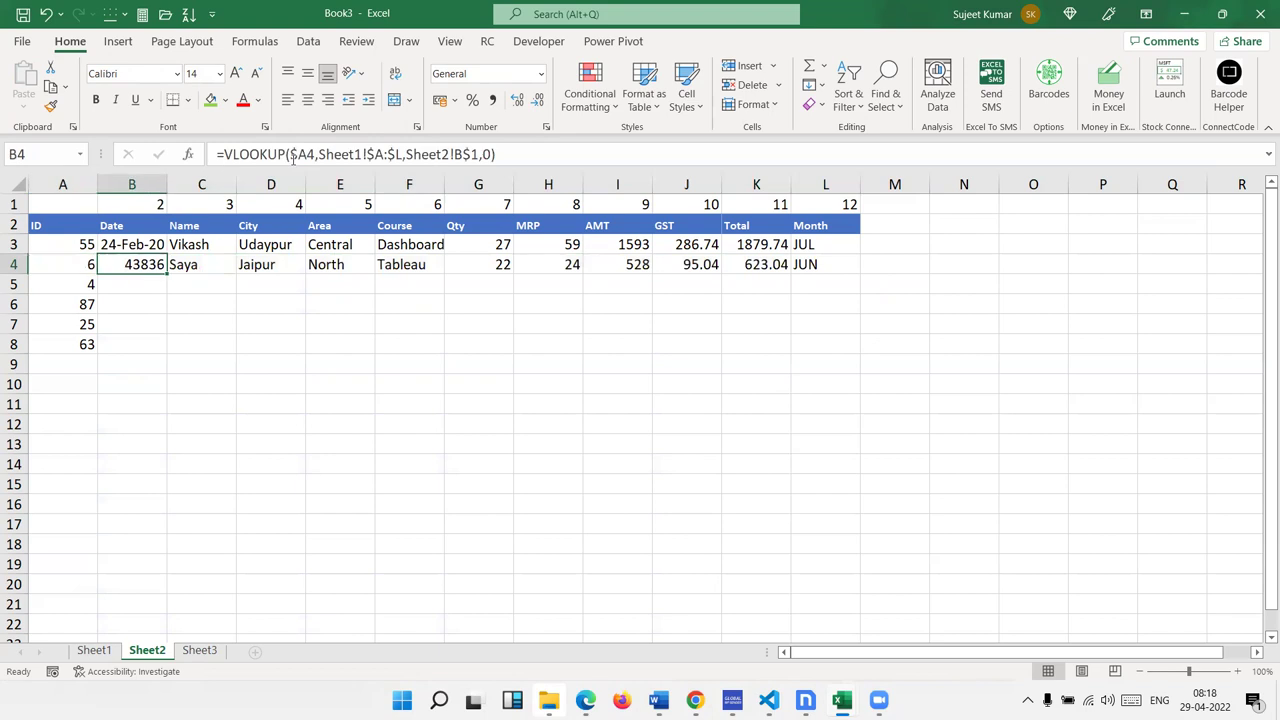
key(ctrl+shift+3)
- Check row 1's column numbers, then try =COLUMN(N5) in B5, which returns 14
key(Up)
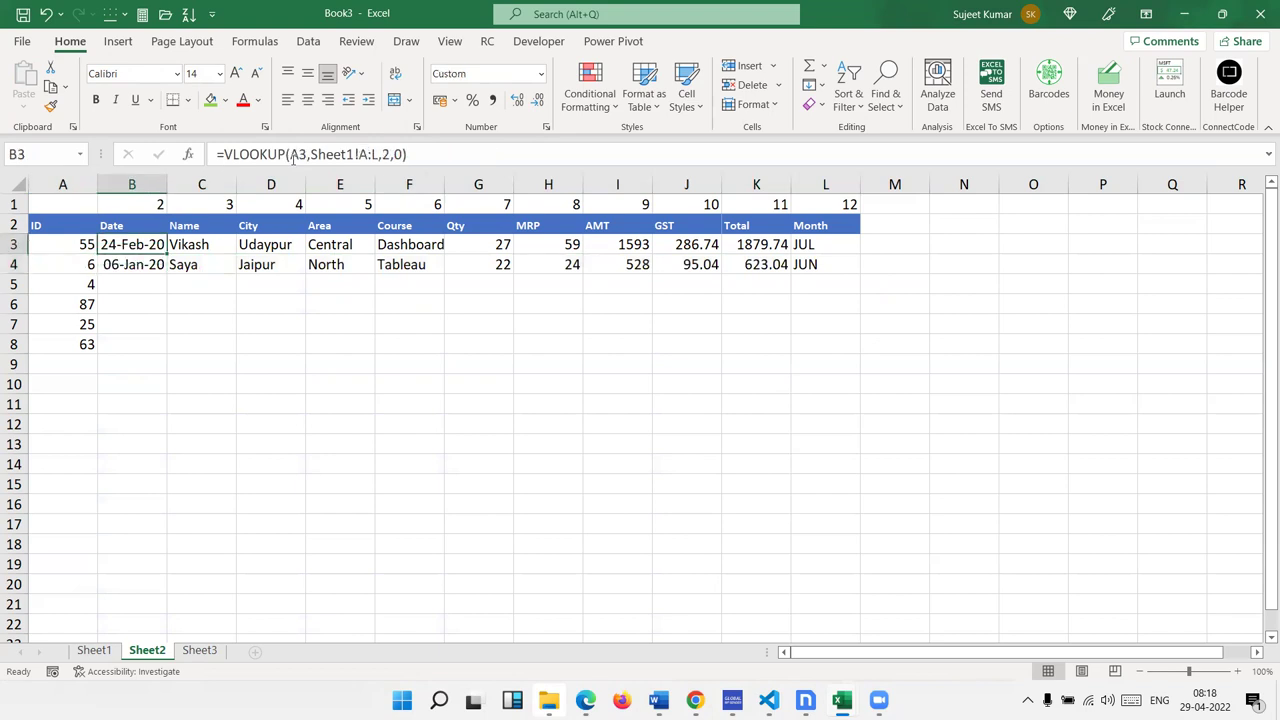
key(Up)
key(Up)
key(Right)
key(Right)
key(Right)
key(Right)
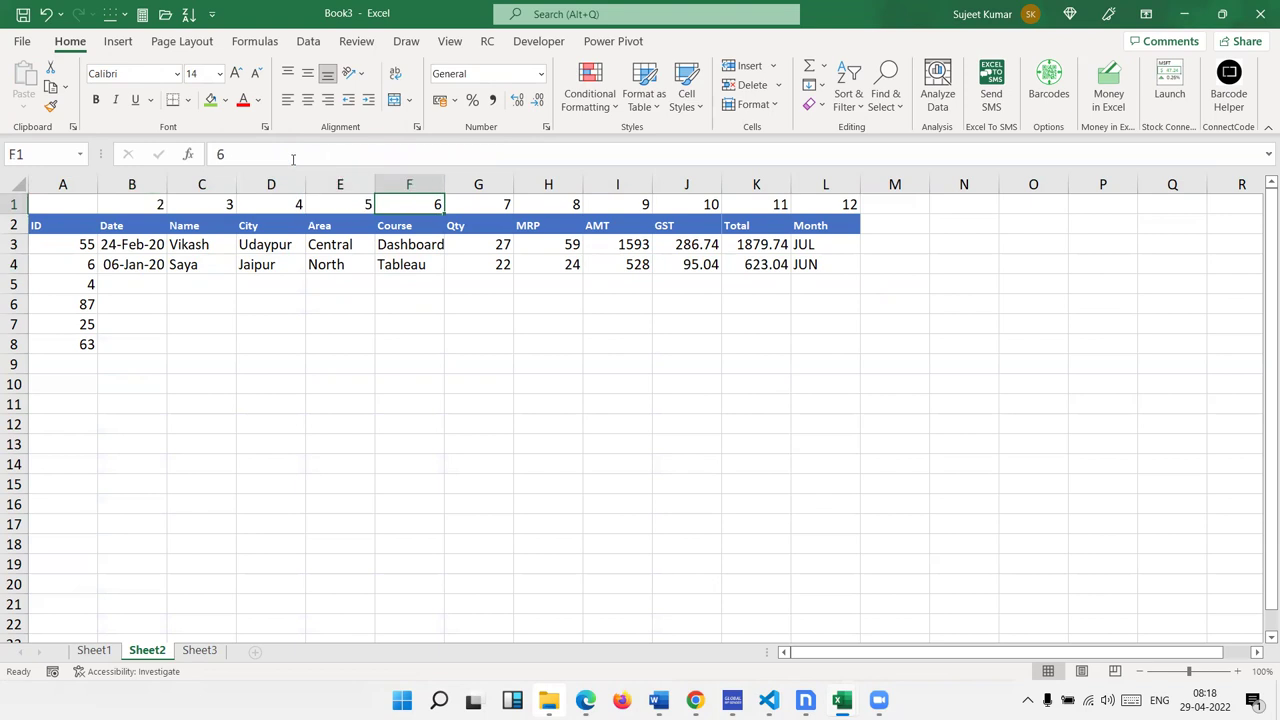
key(Down)
key(Down)
key(Down)
key(Down)
key(Left)
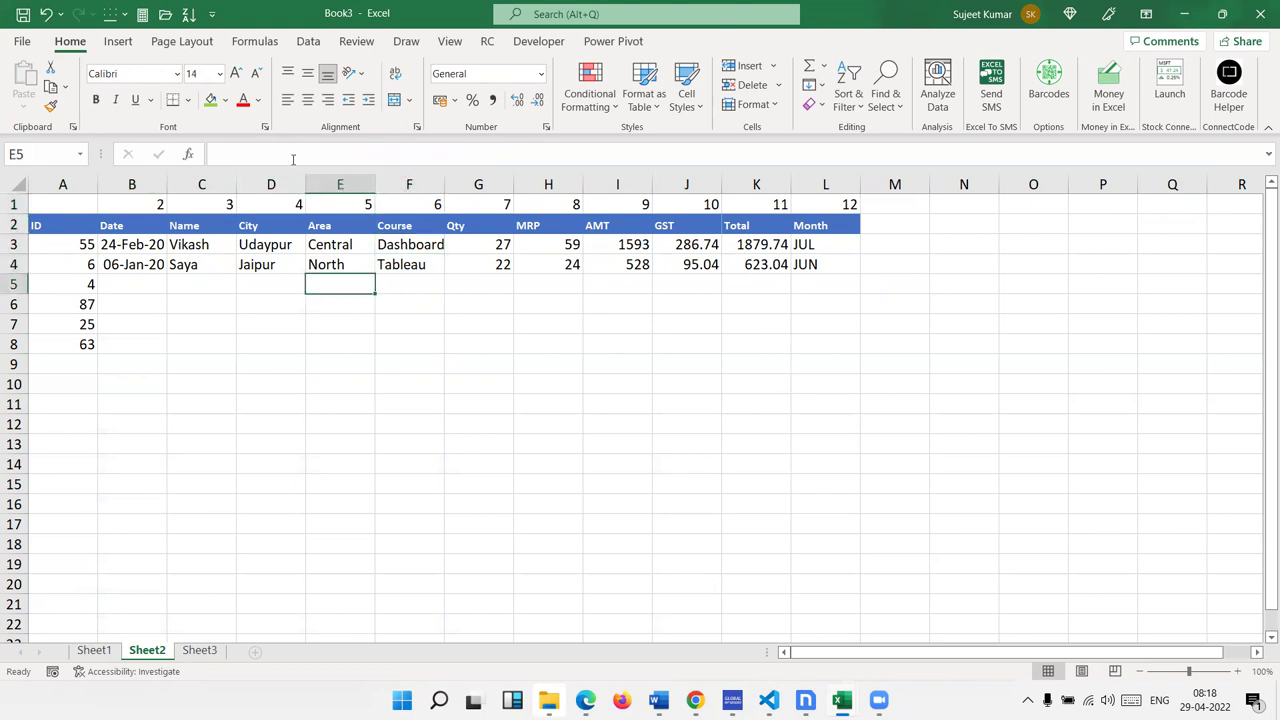
key(Left)
key(Left)
key(Left)
text(=C)
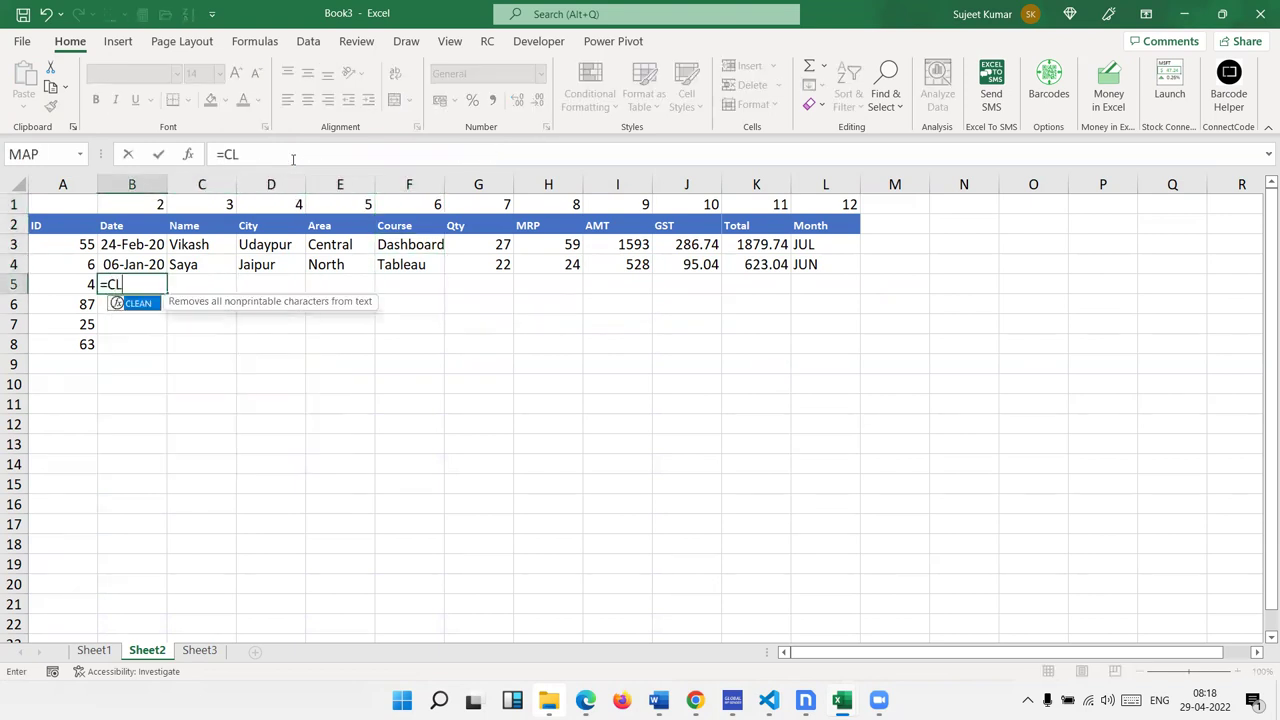
text(OL)
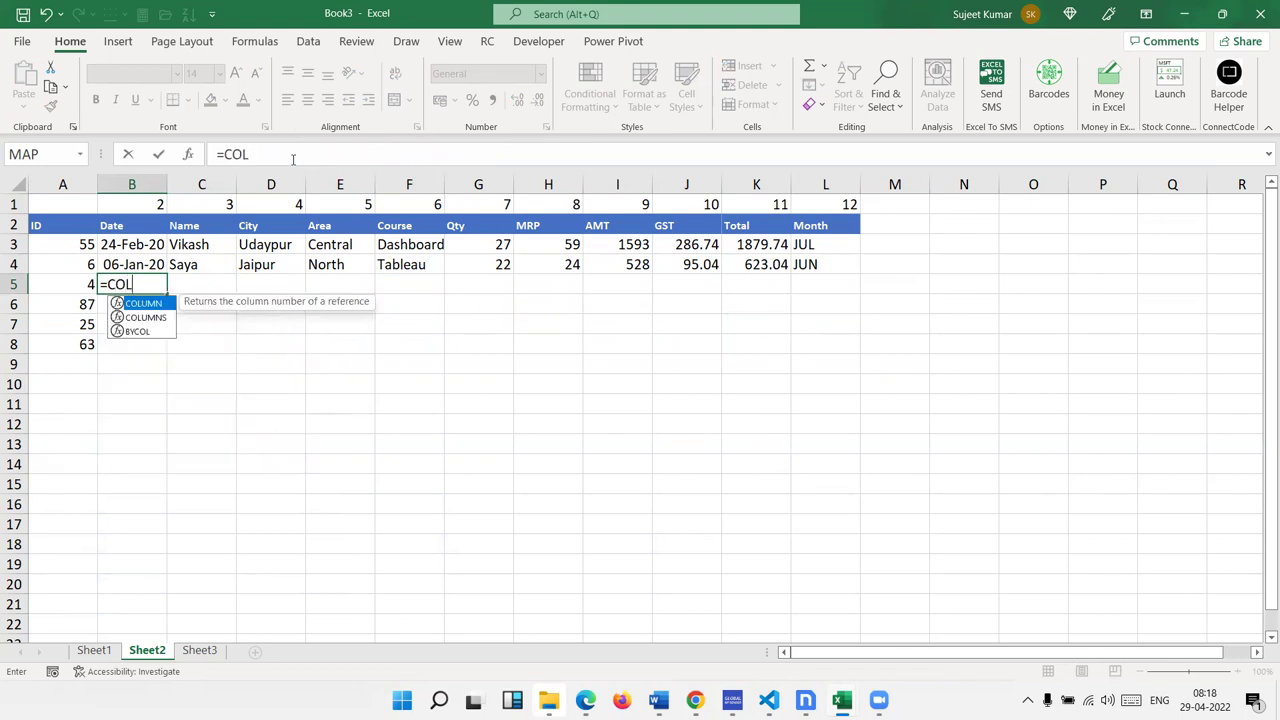
text(UMN()
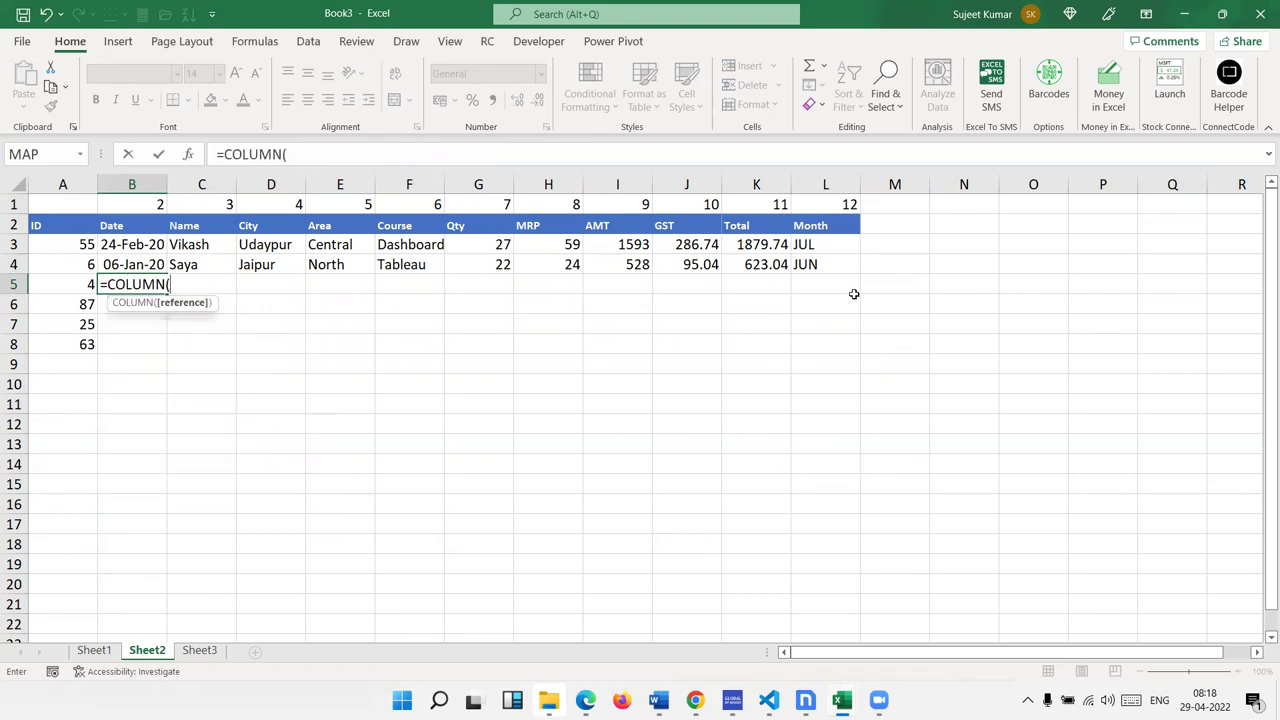
click(979, 289)
key(Return)
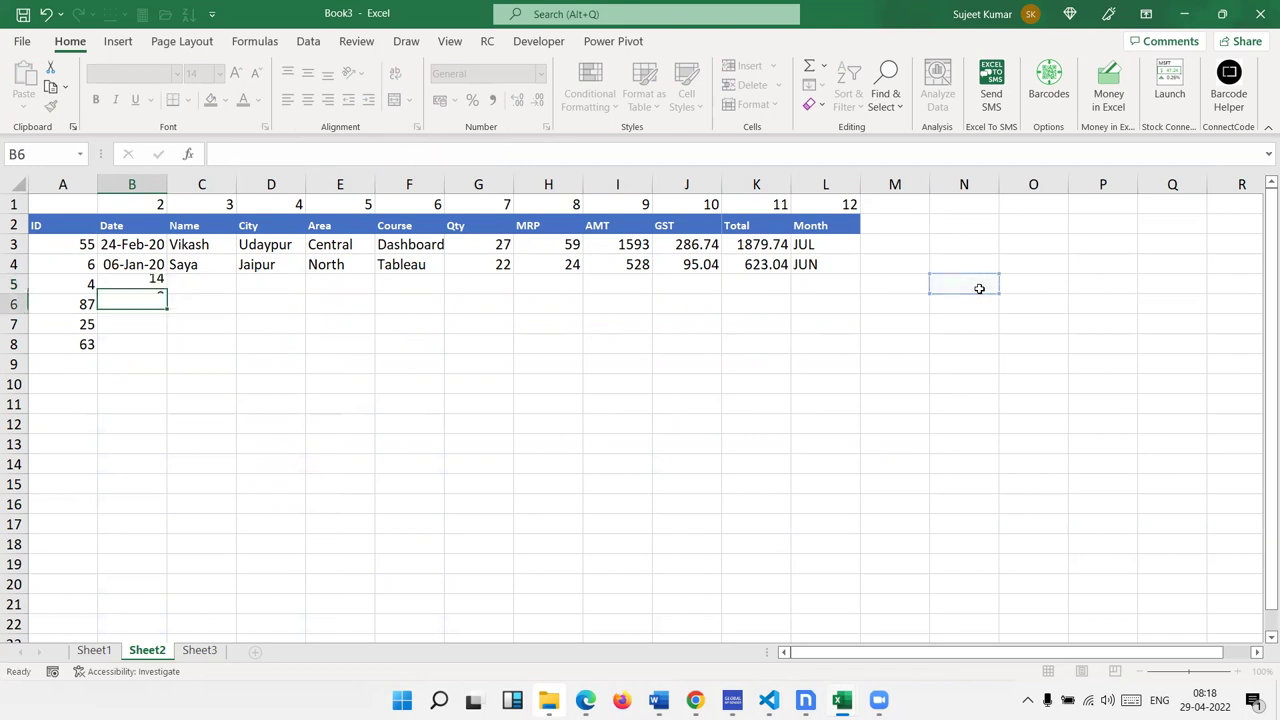
key(Up)
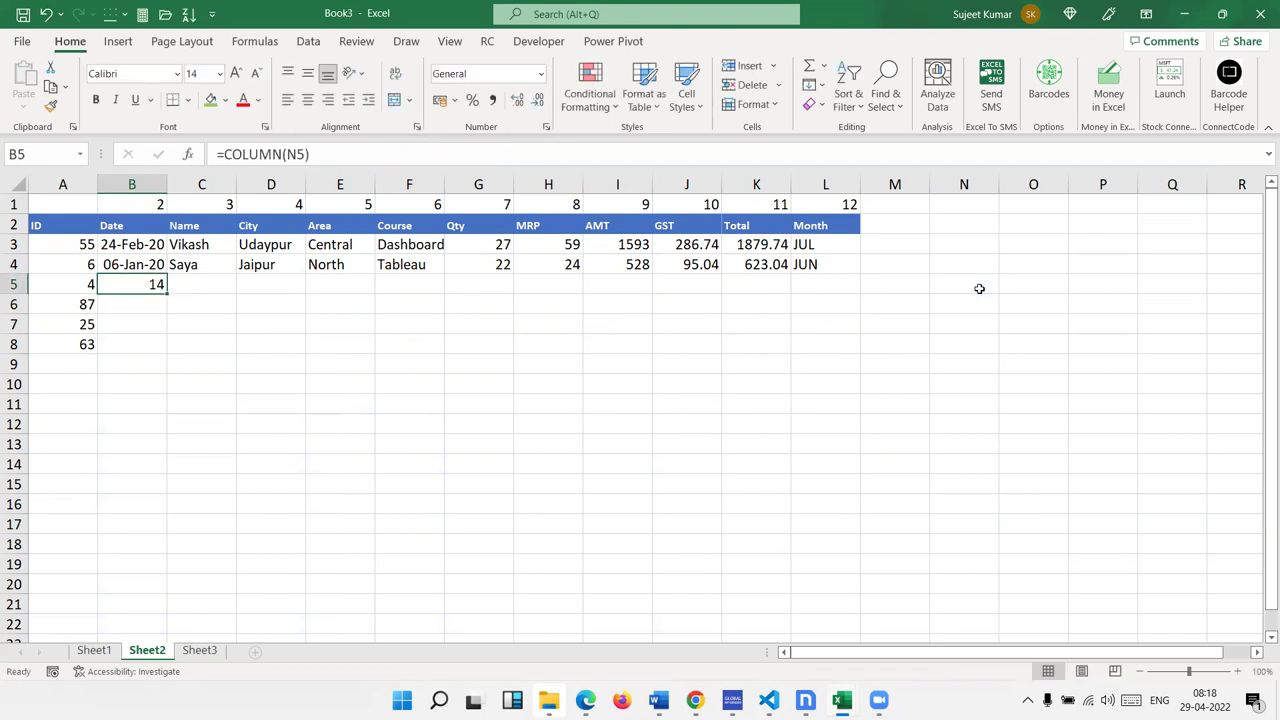
- Rewrite B5 as =COLUMN(Sheet1!B1) so it returns 2
drag(78, 286, 960, 283)
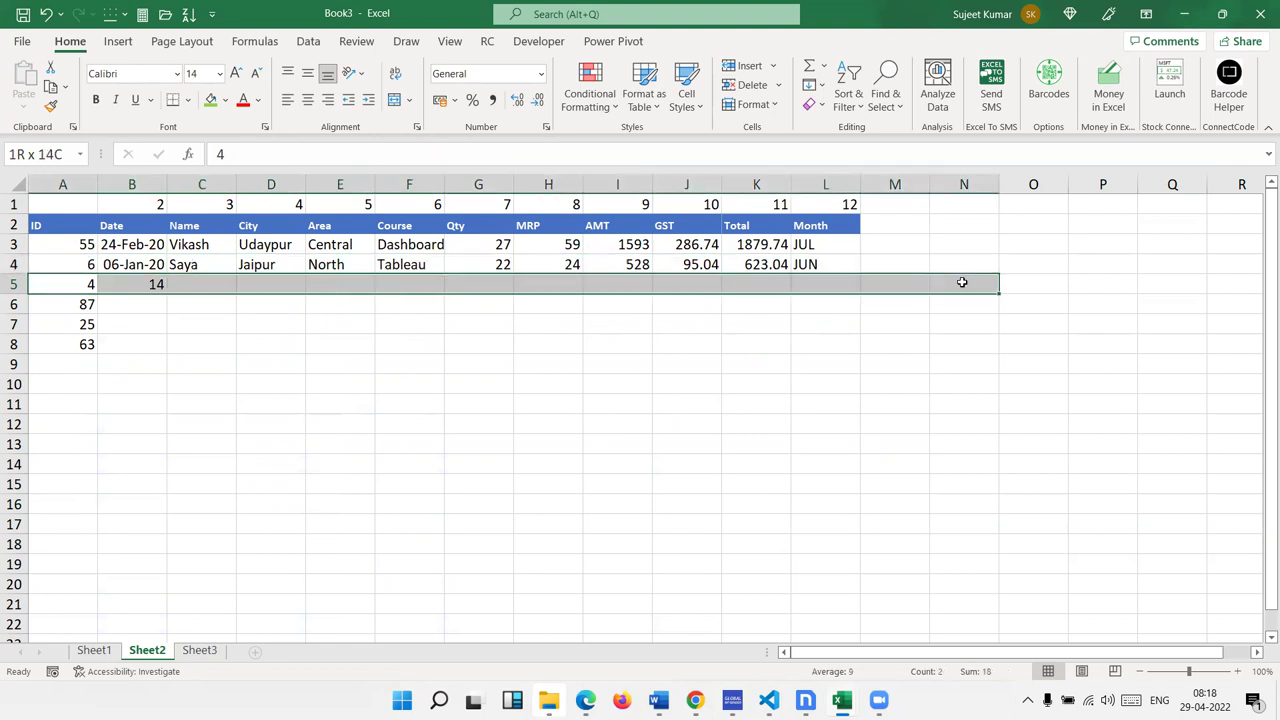
click(154, 286)
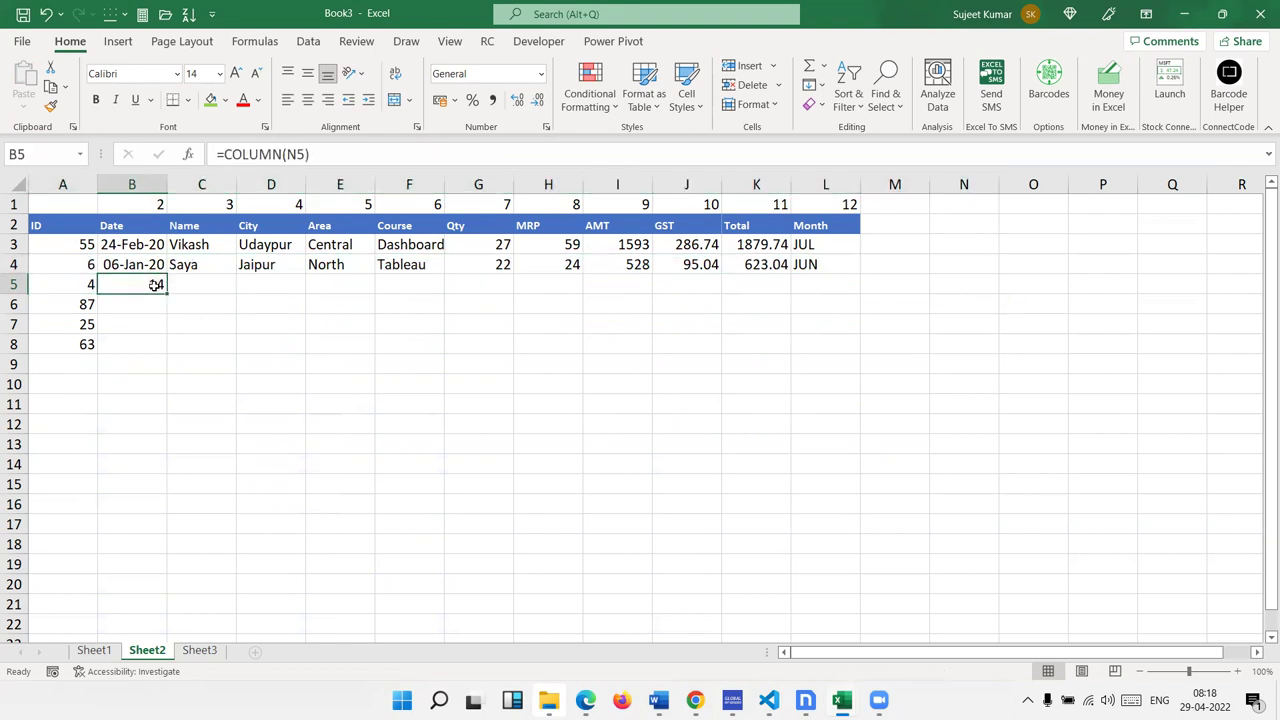
text(=COL)
key(Tab)
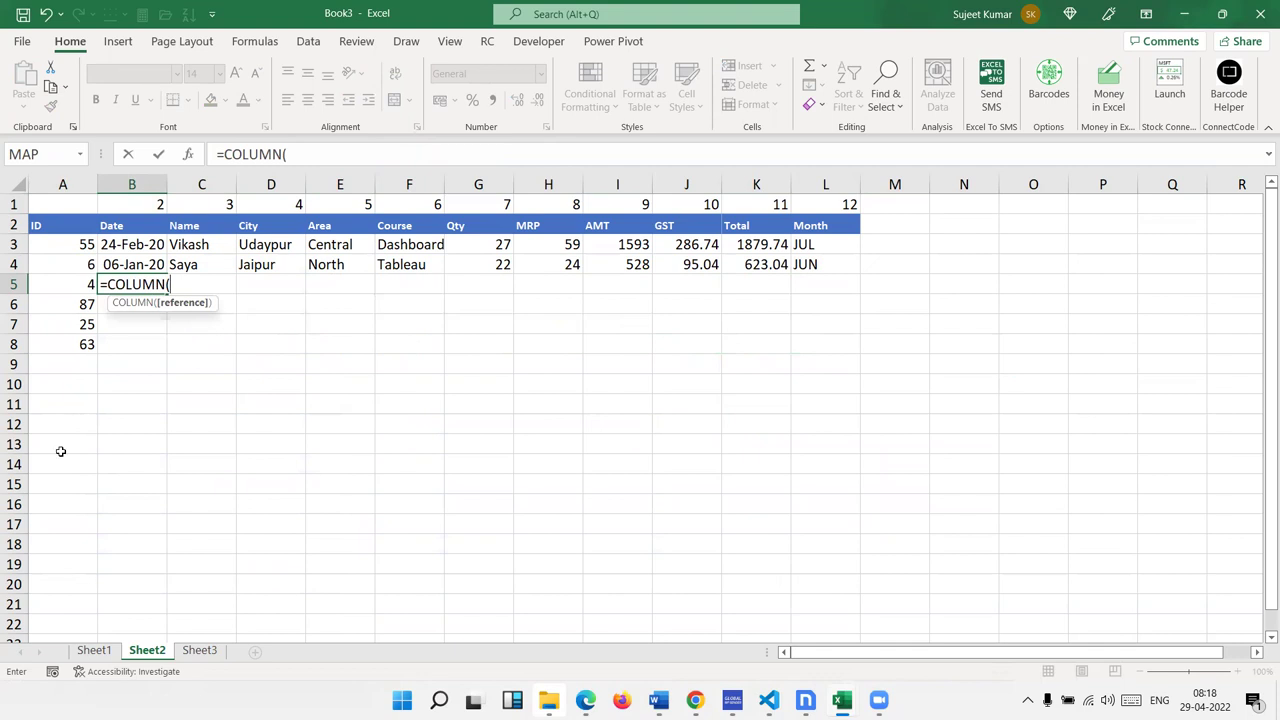
click(94, 651)
click(138, 208)
key(Return)
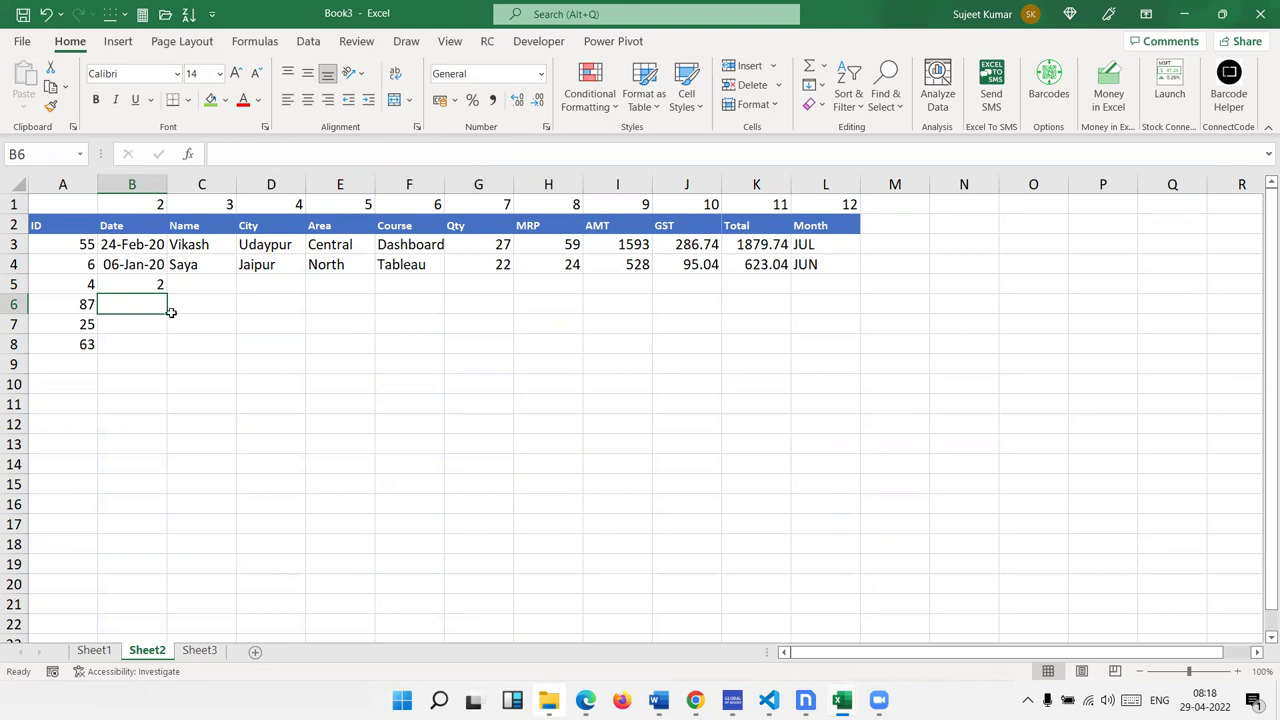
click(150, 288)
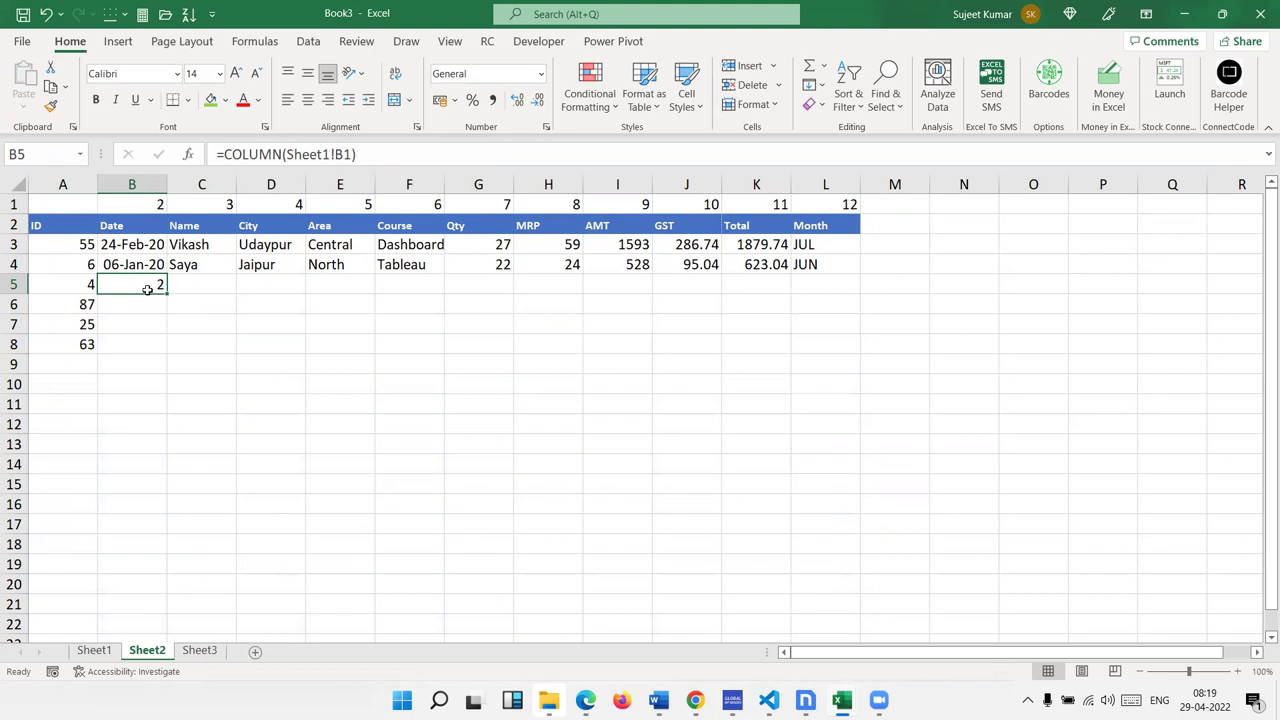
- Build =VLOOKUP(A5,Sheet1!A:L,COLUMN(Sheet1!B1),0) in B5 for ID 4's Date
text(=)
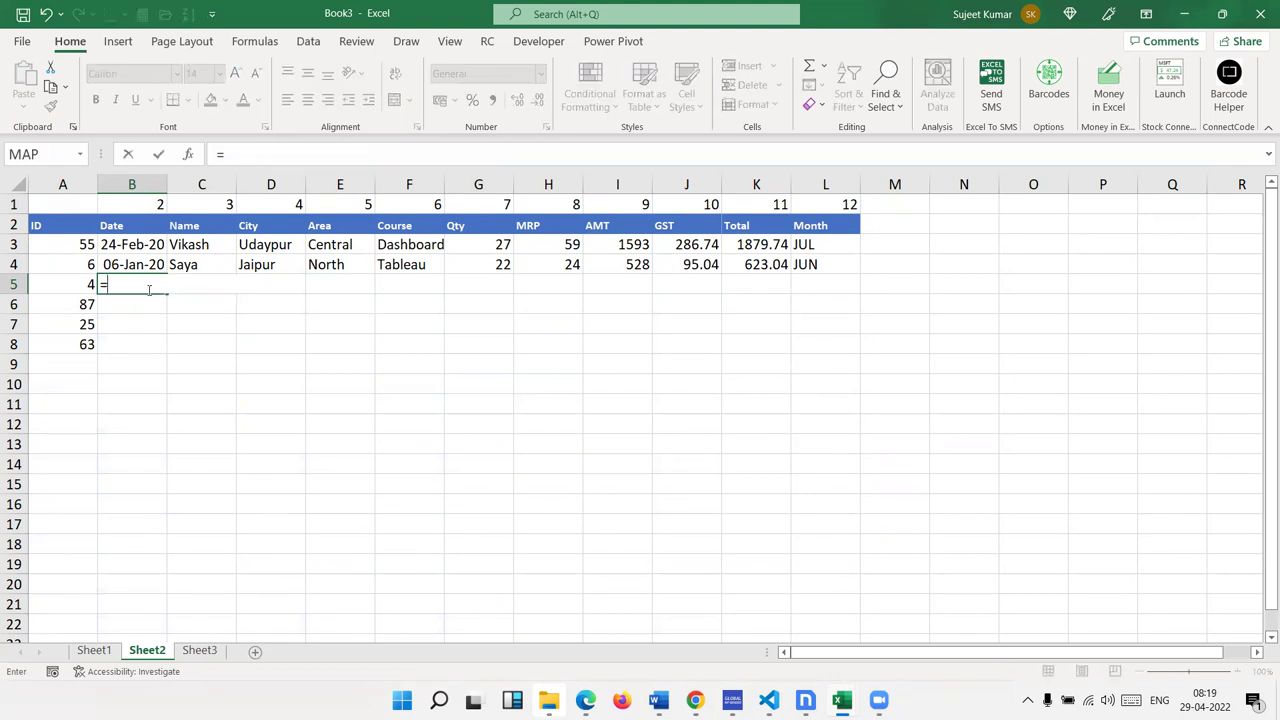
text(V)
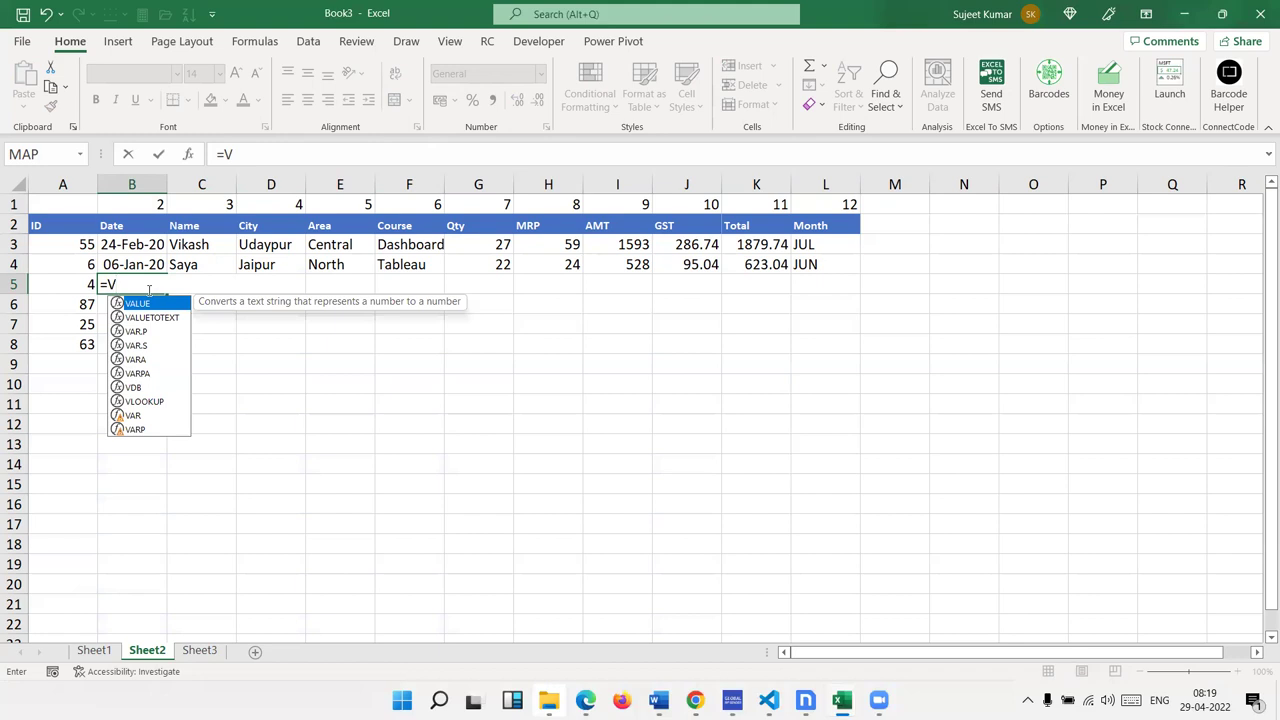
text(L)
key(Tab)
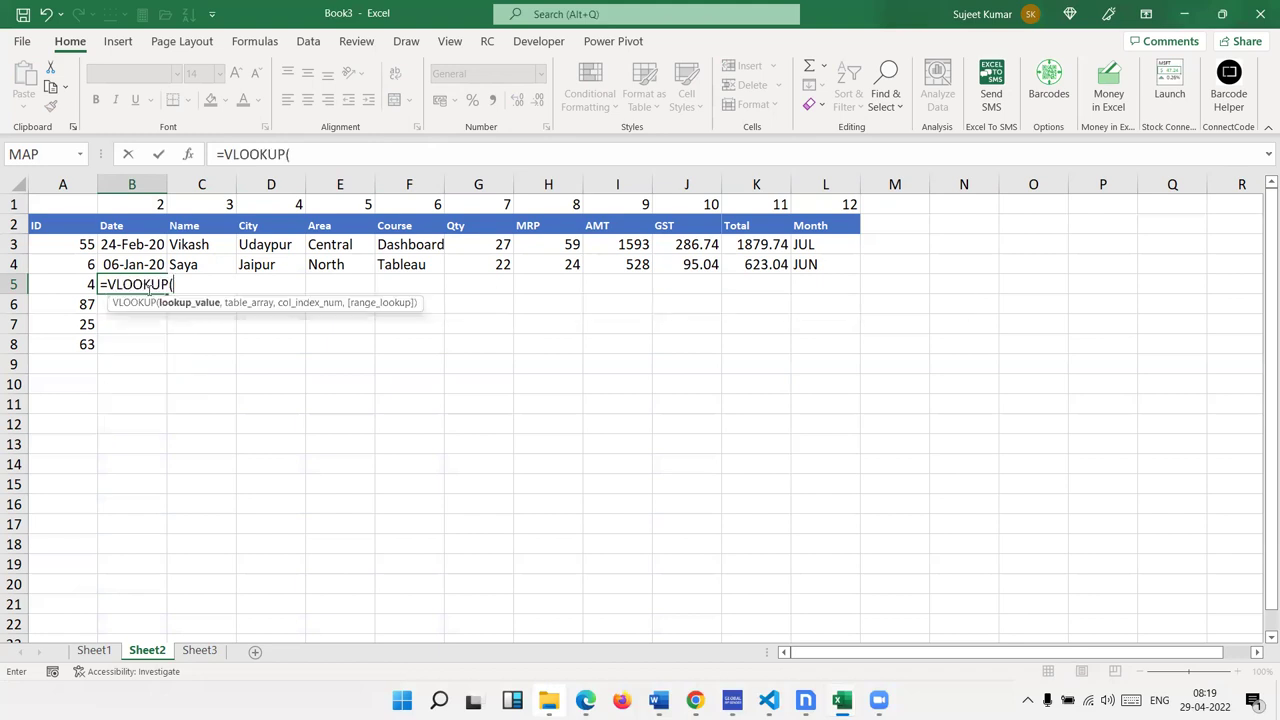
key(Left)
key(Down)
key(Up)
text(,)
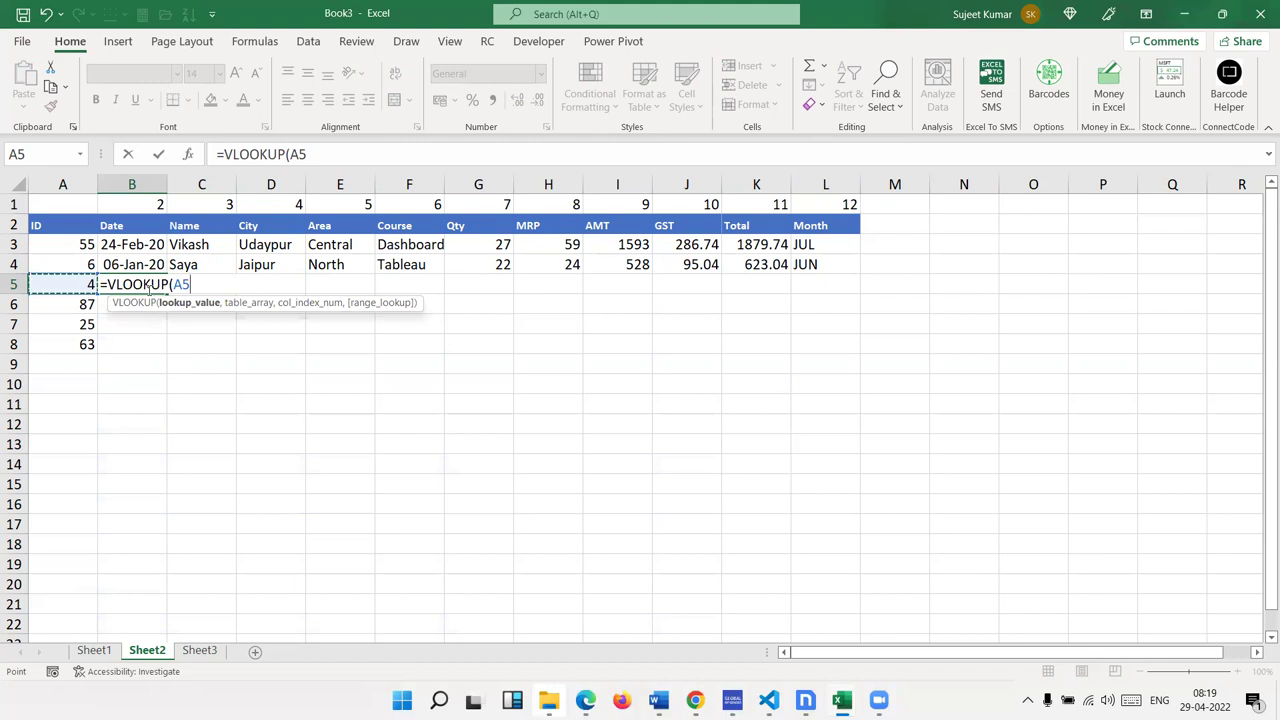
click(96, 651)
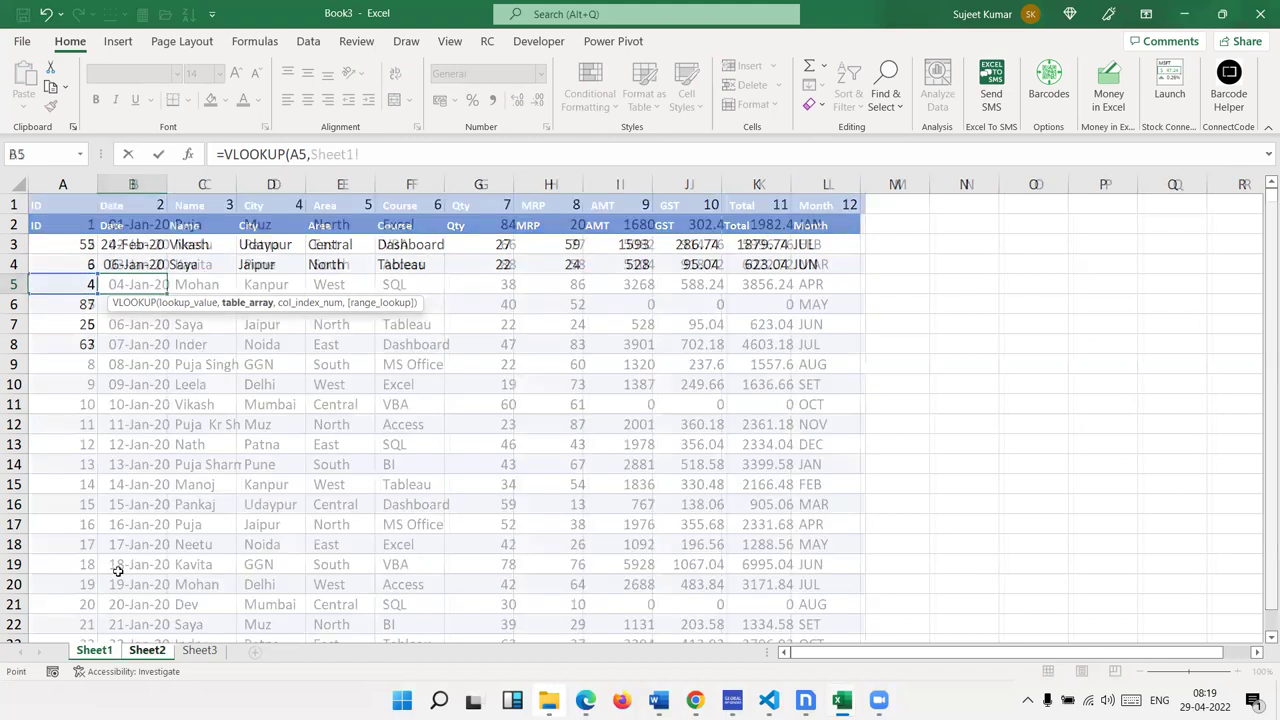
mouse_move(62, 184)
mouse_down()
mouse_move(804, 193)
mouse_move(839, 250)
mouse_up()
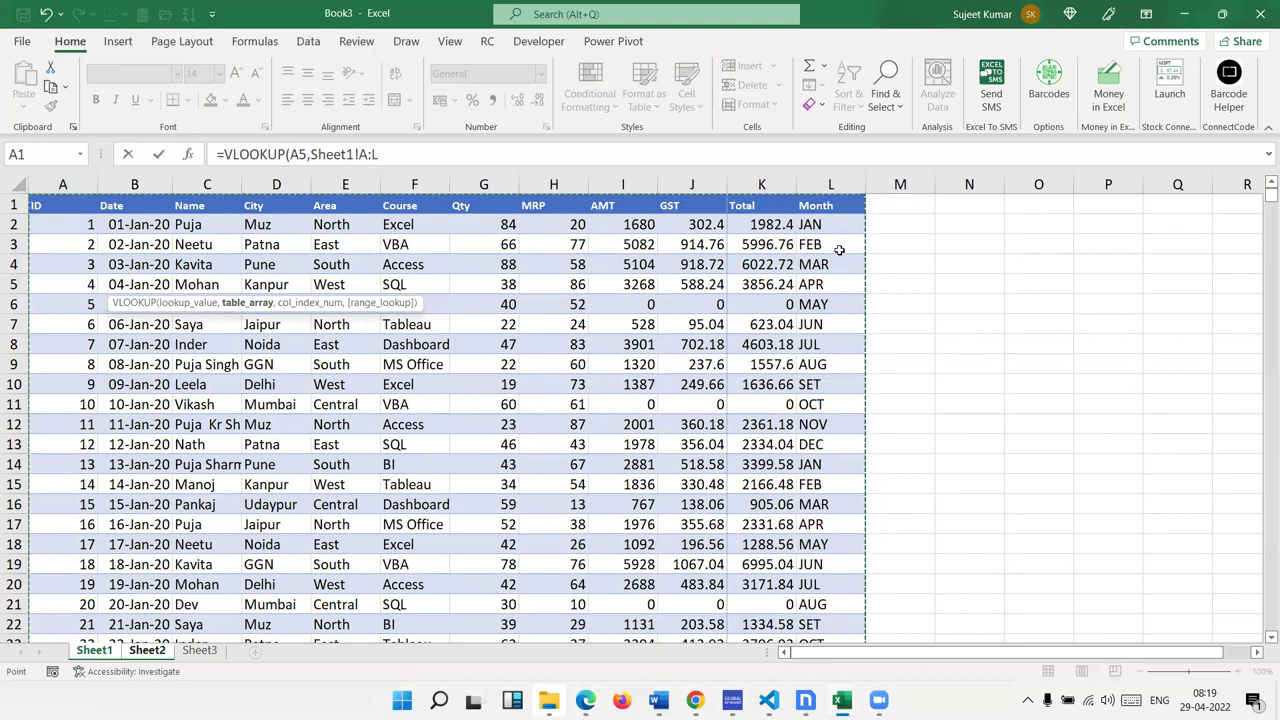
text(,)
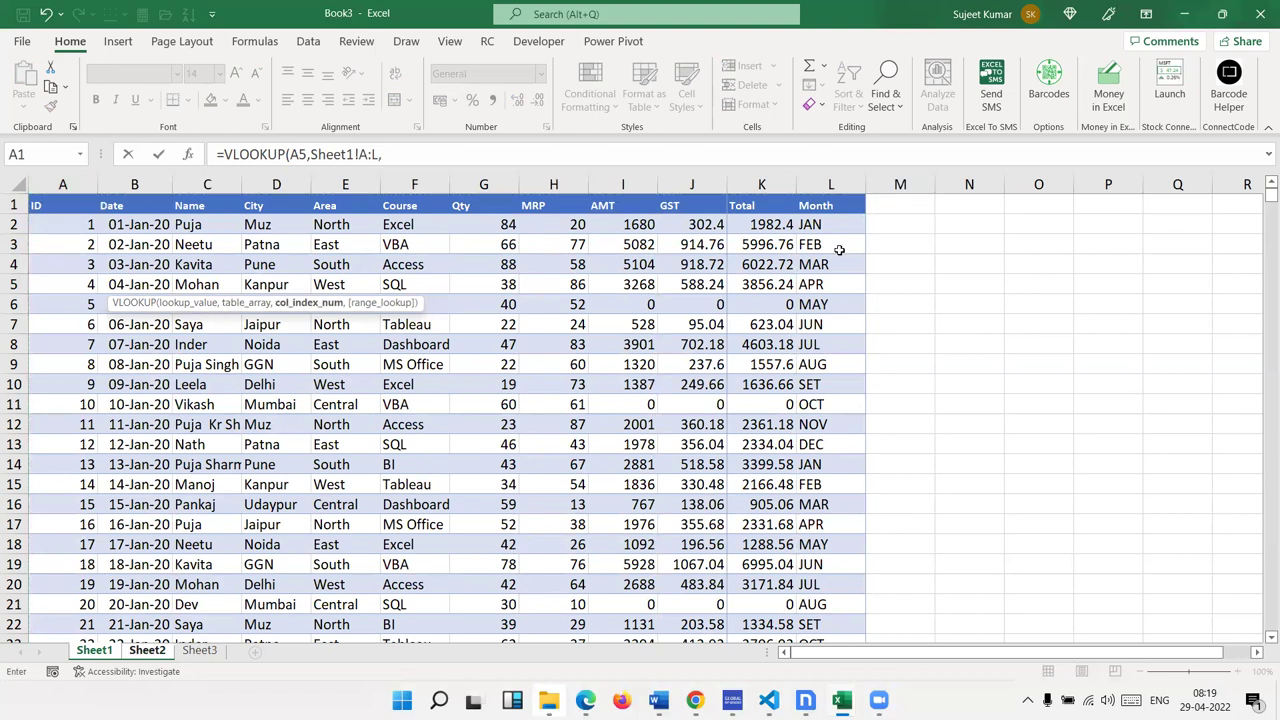
text(COL)
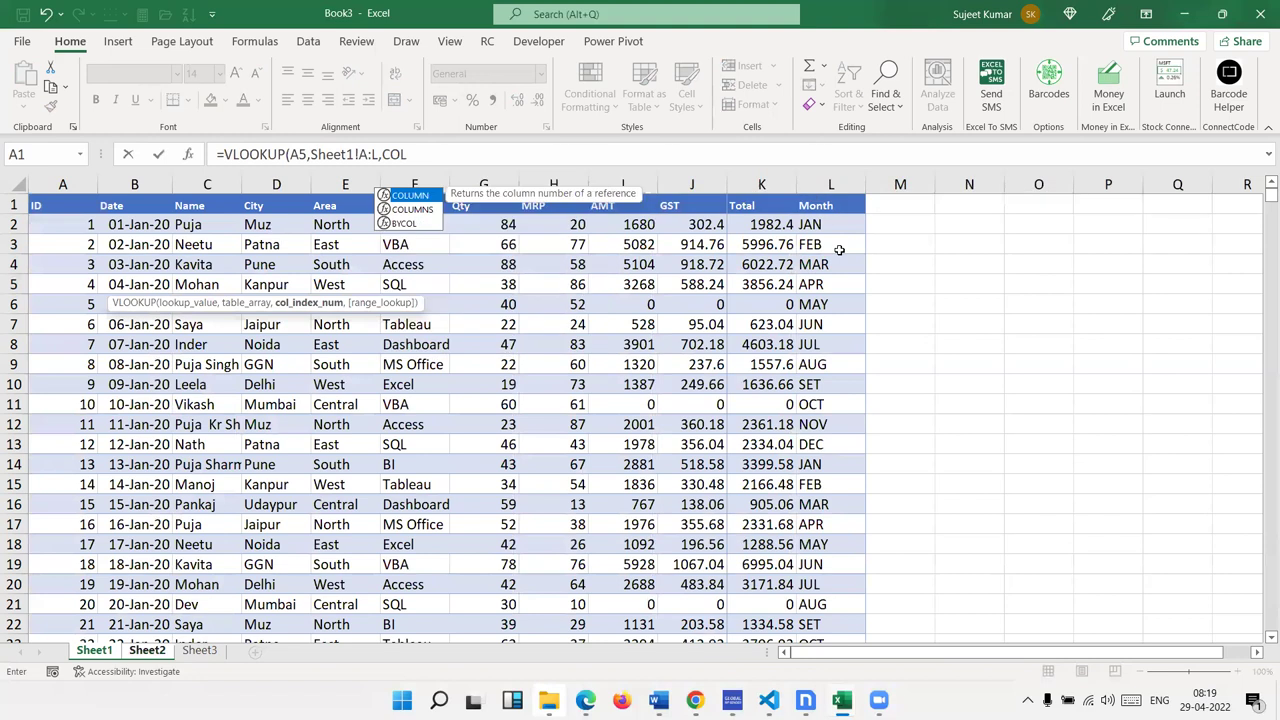
key(Tab)
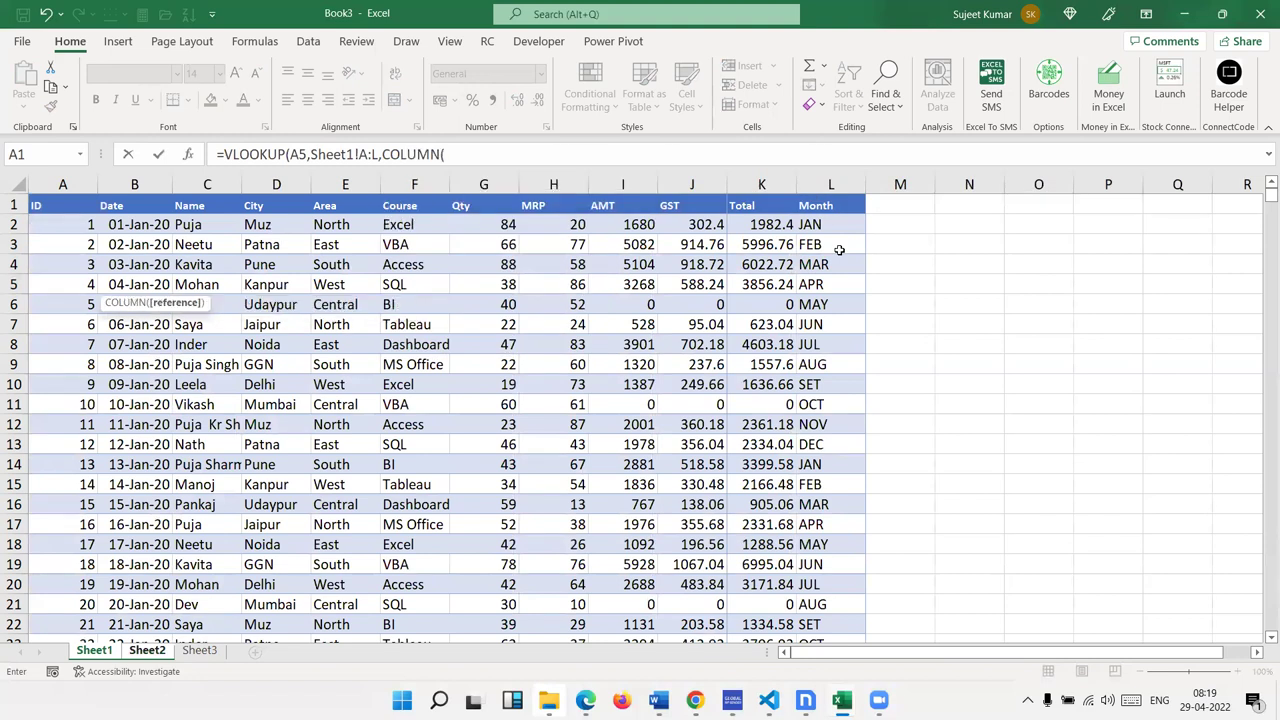
click(115, 207)
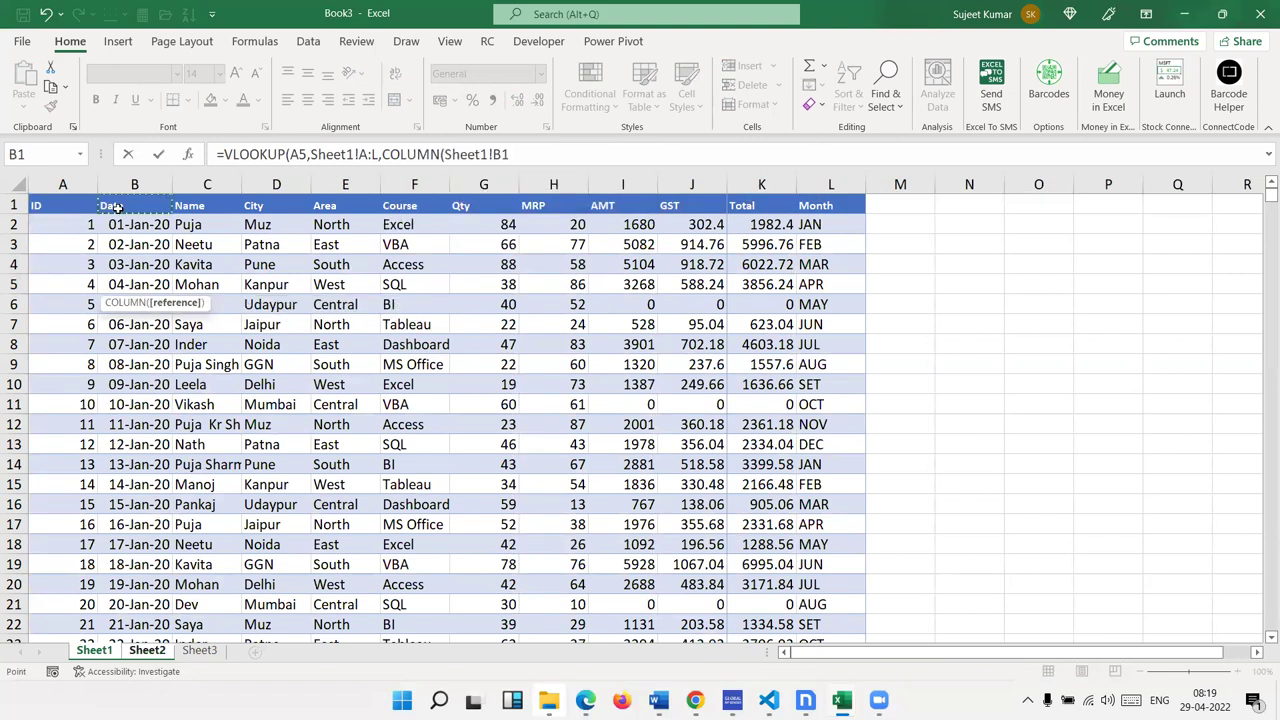
text())
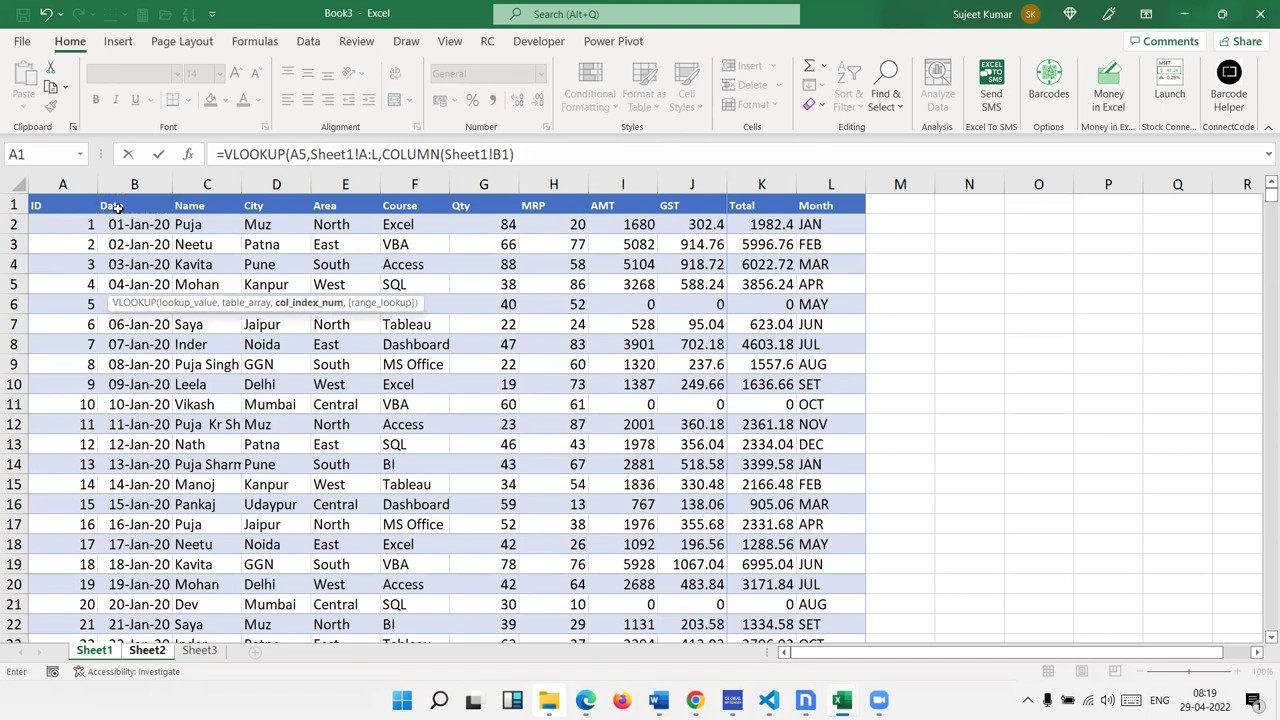
text(,0)
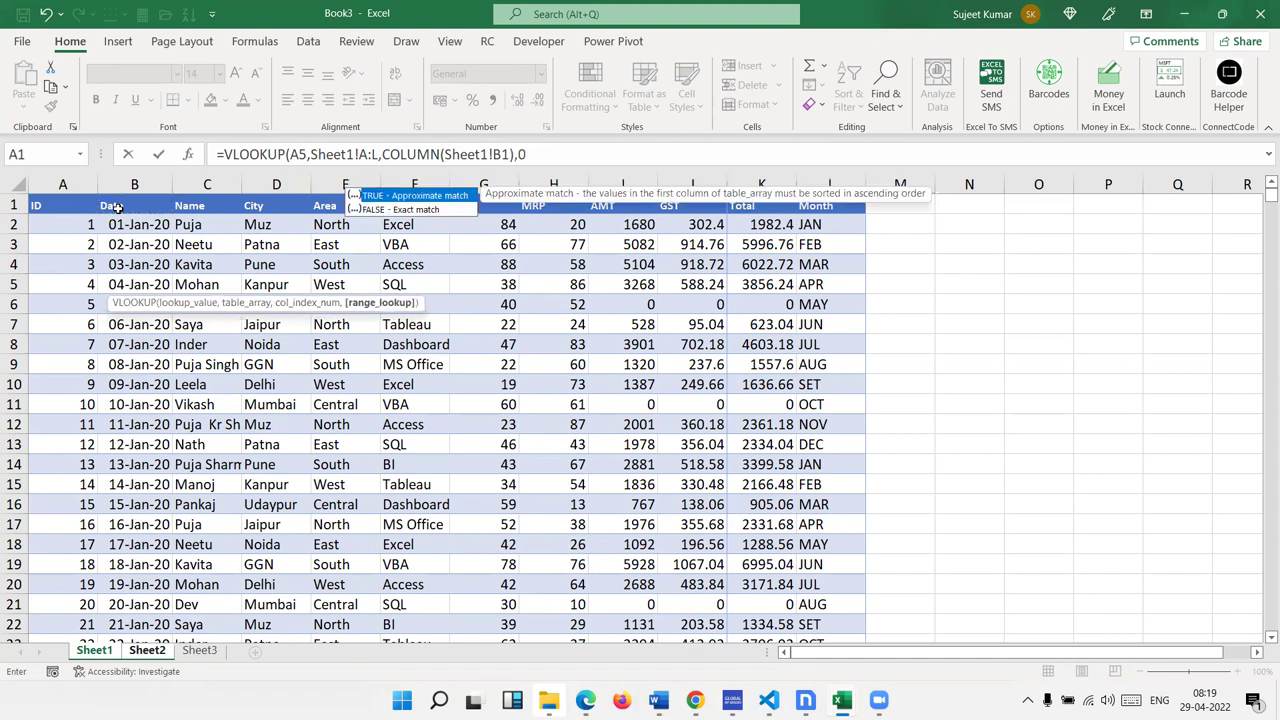
text())
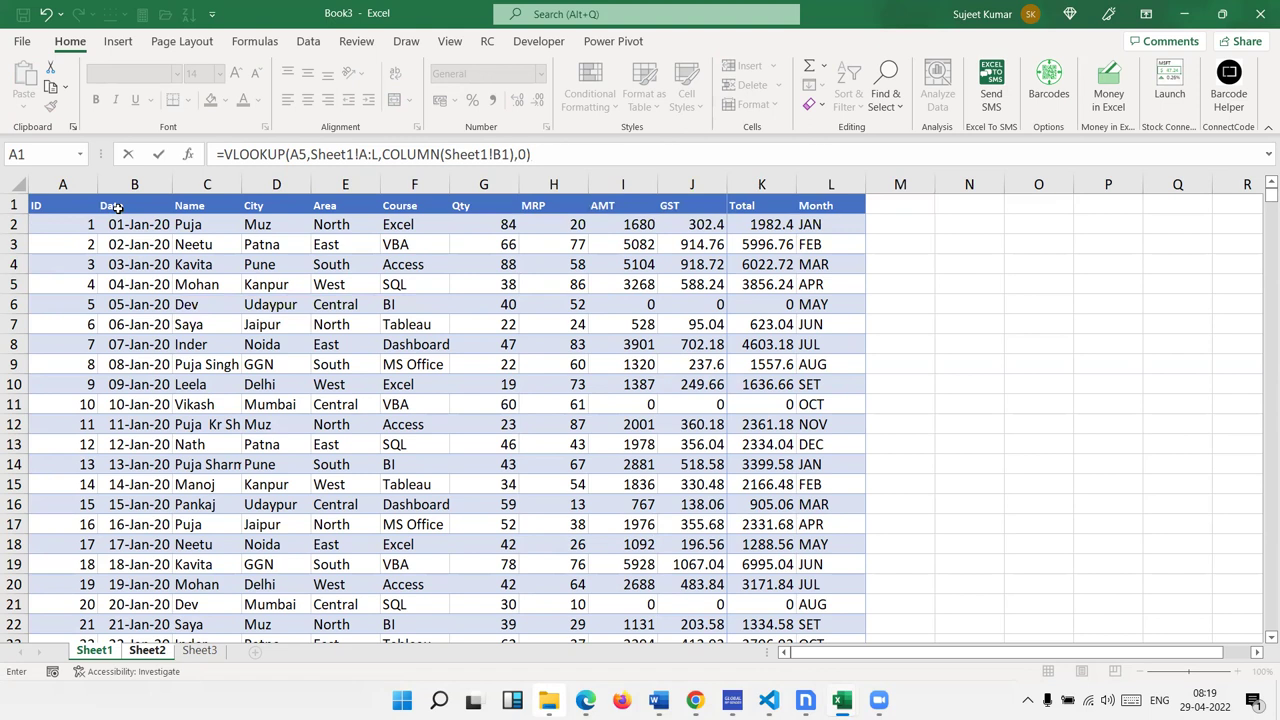
key(Return)
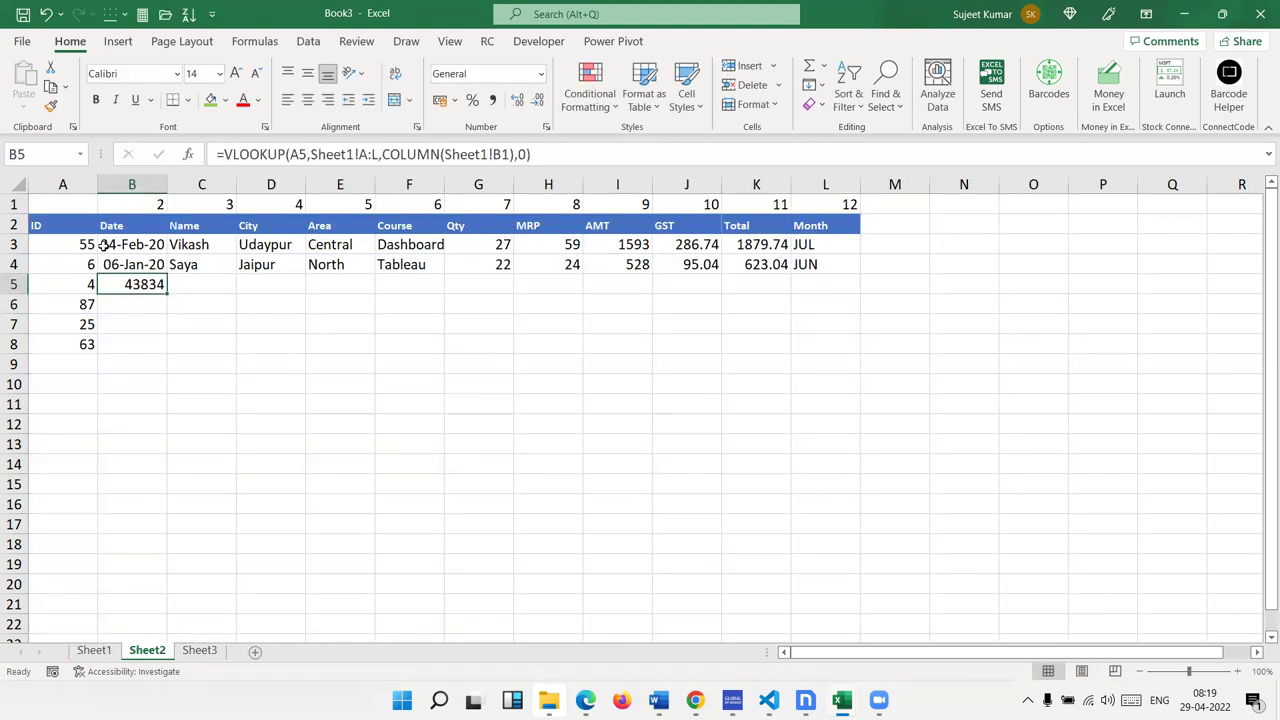
- Lock $A5 and $A:$L in B5's lookup, commit it, and fill it across to L5
click(297, 154)
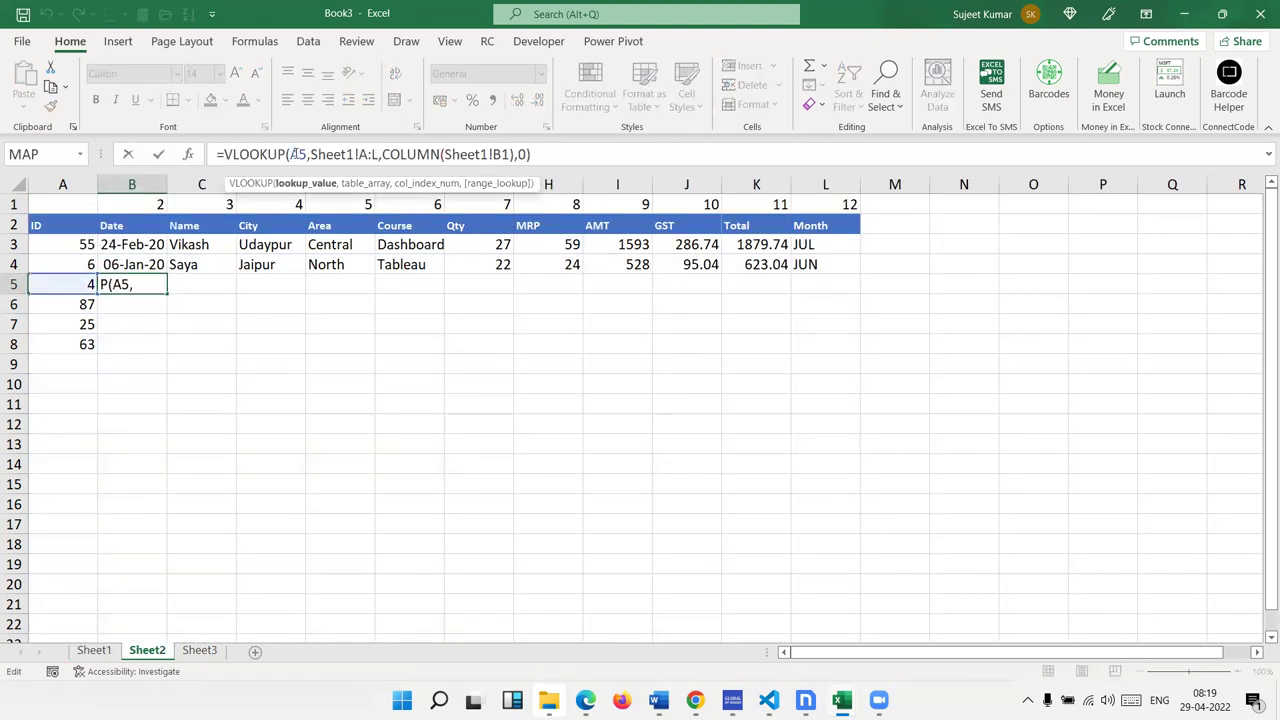
text($)
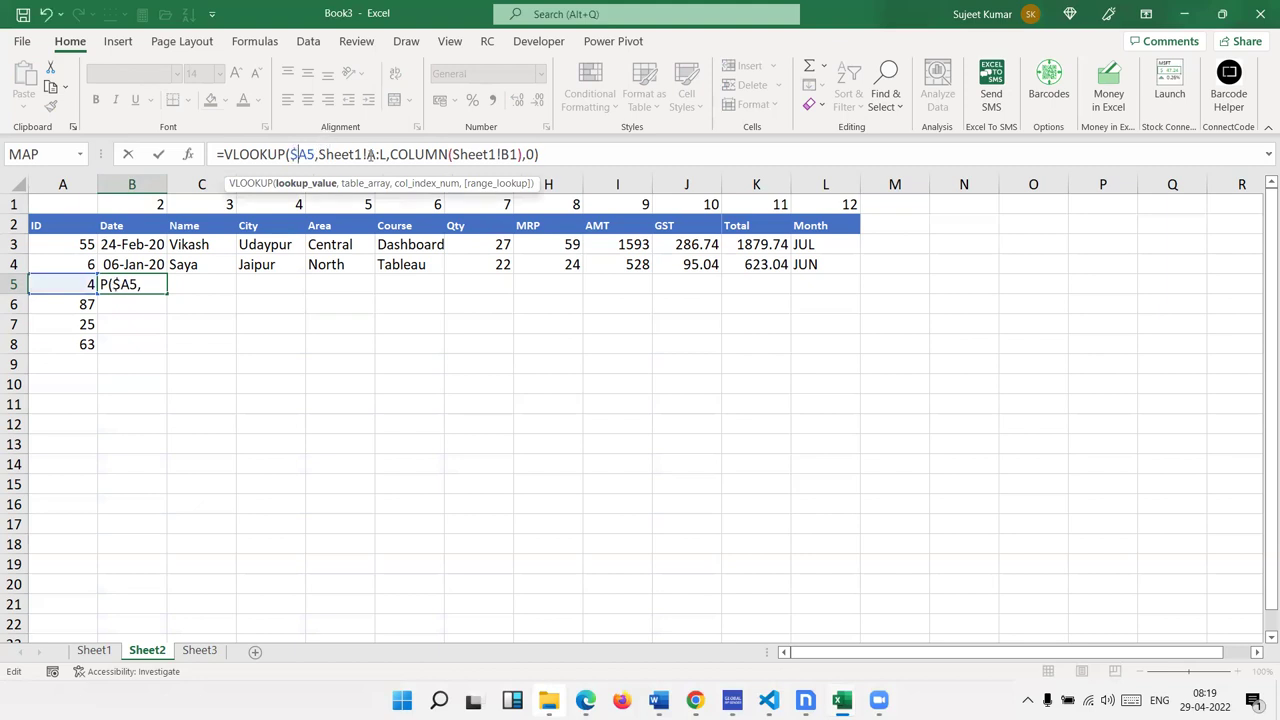
click(378, 154)
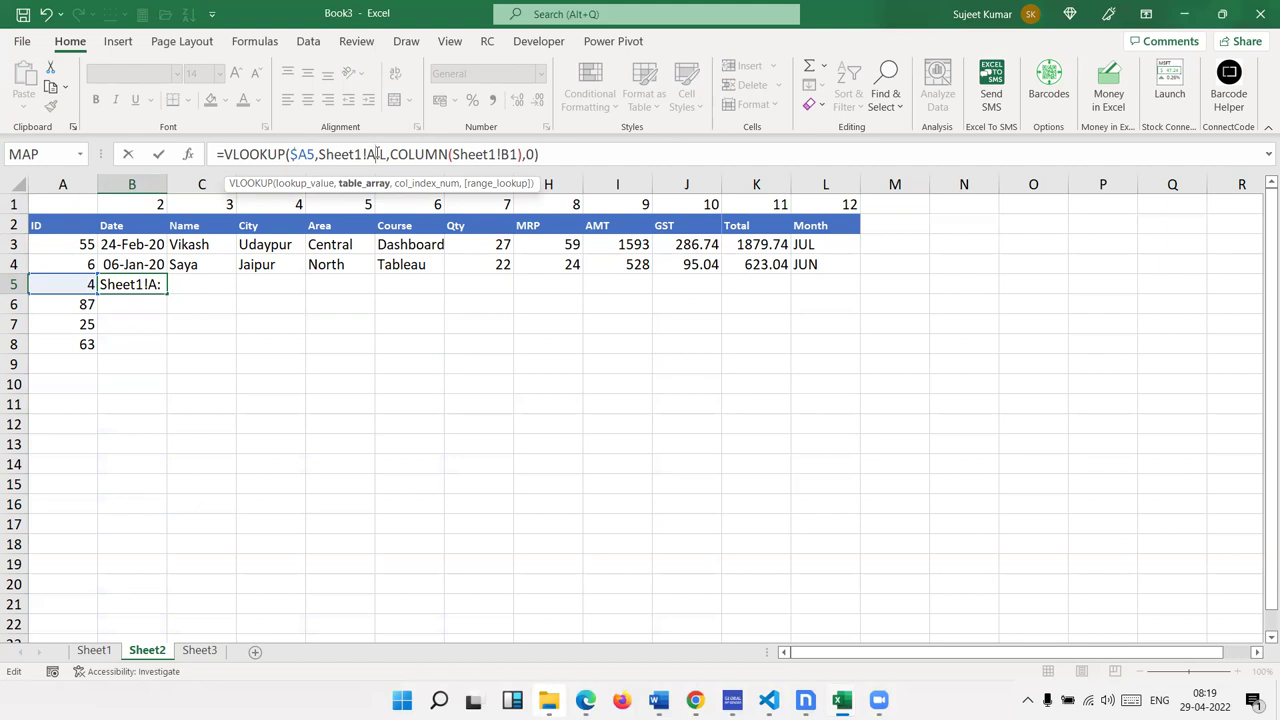
key(F4)
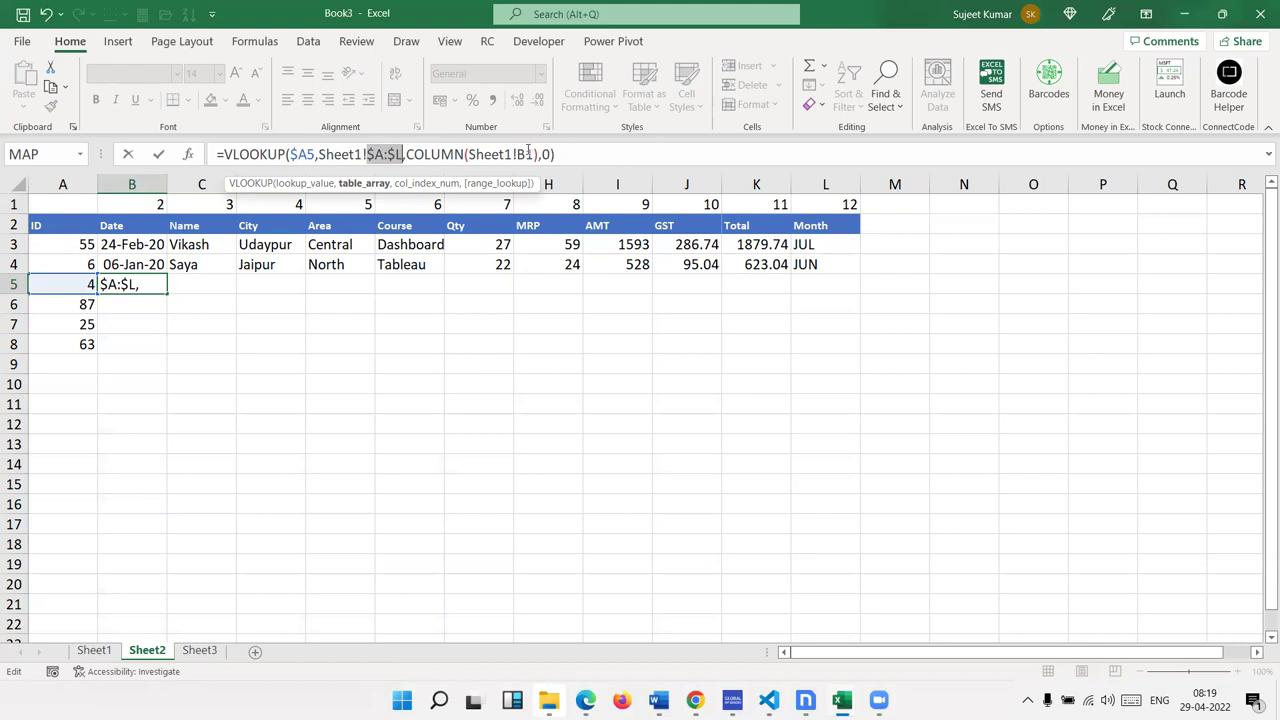
key(Return)
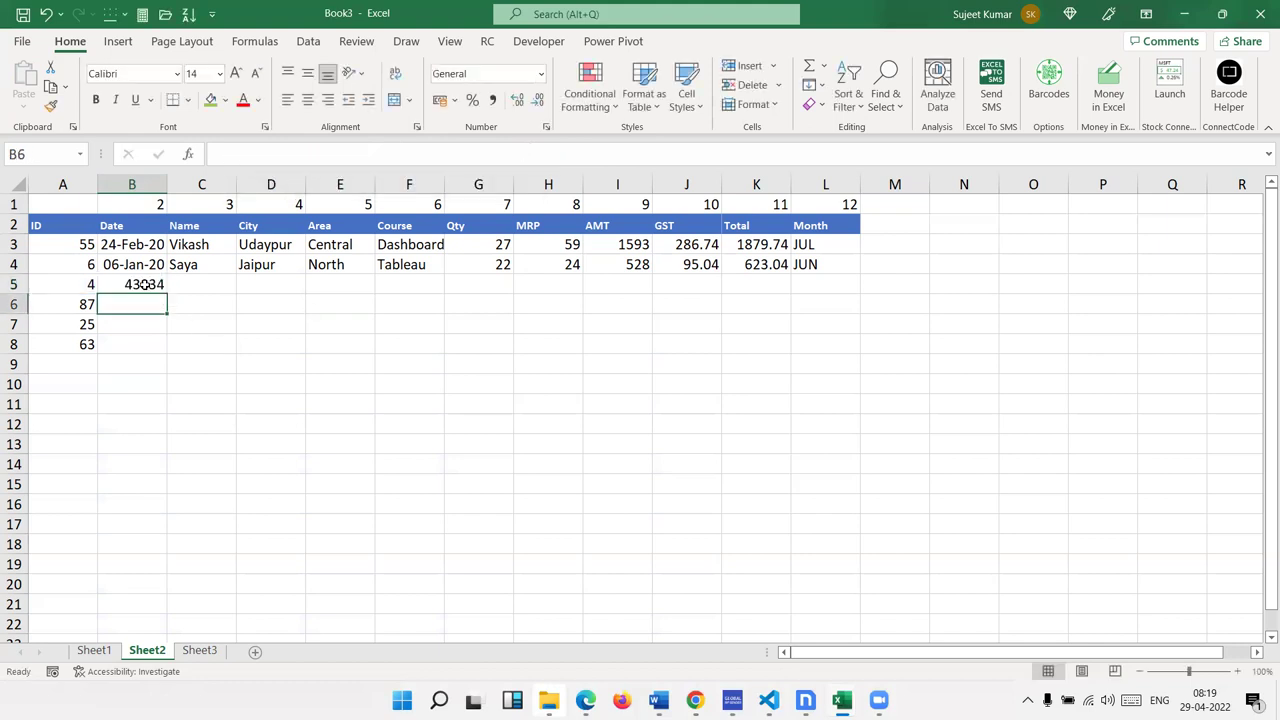
click(145, 285)
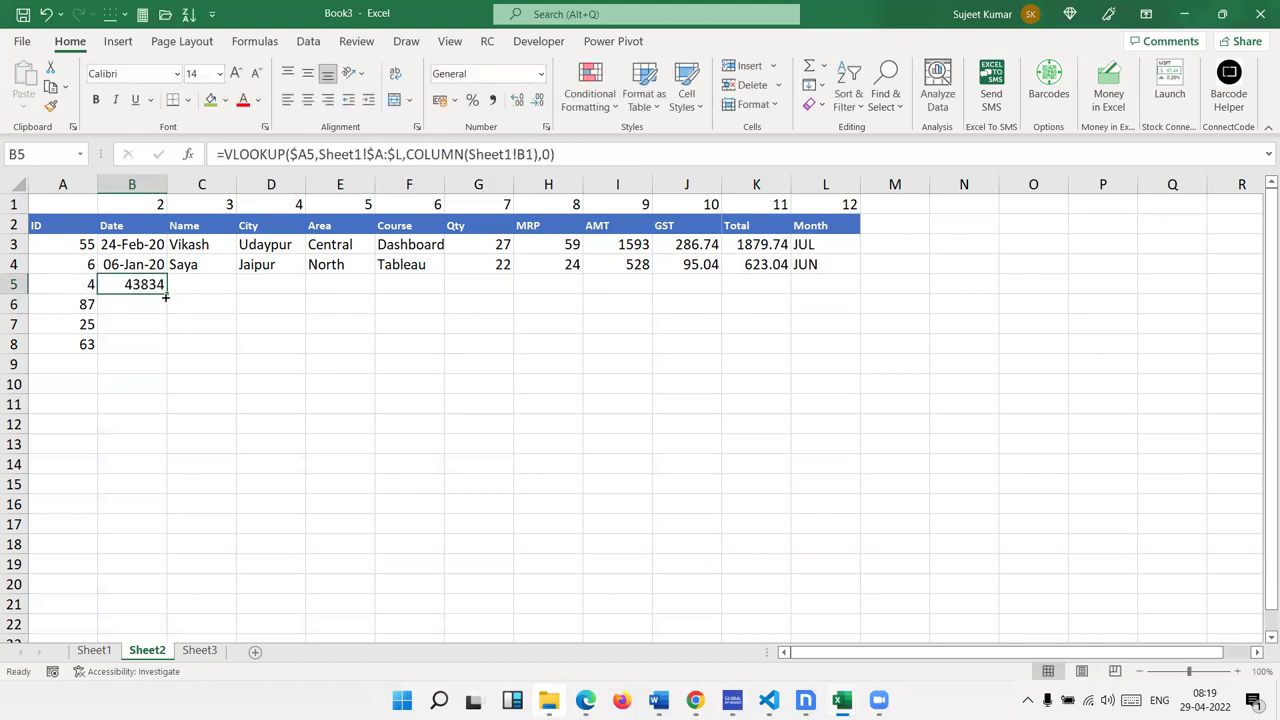
drag(165, 297, 837, 306)
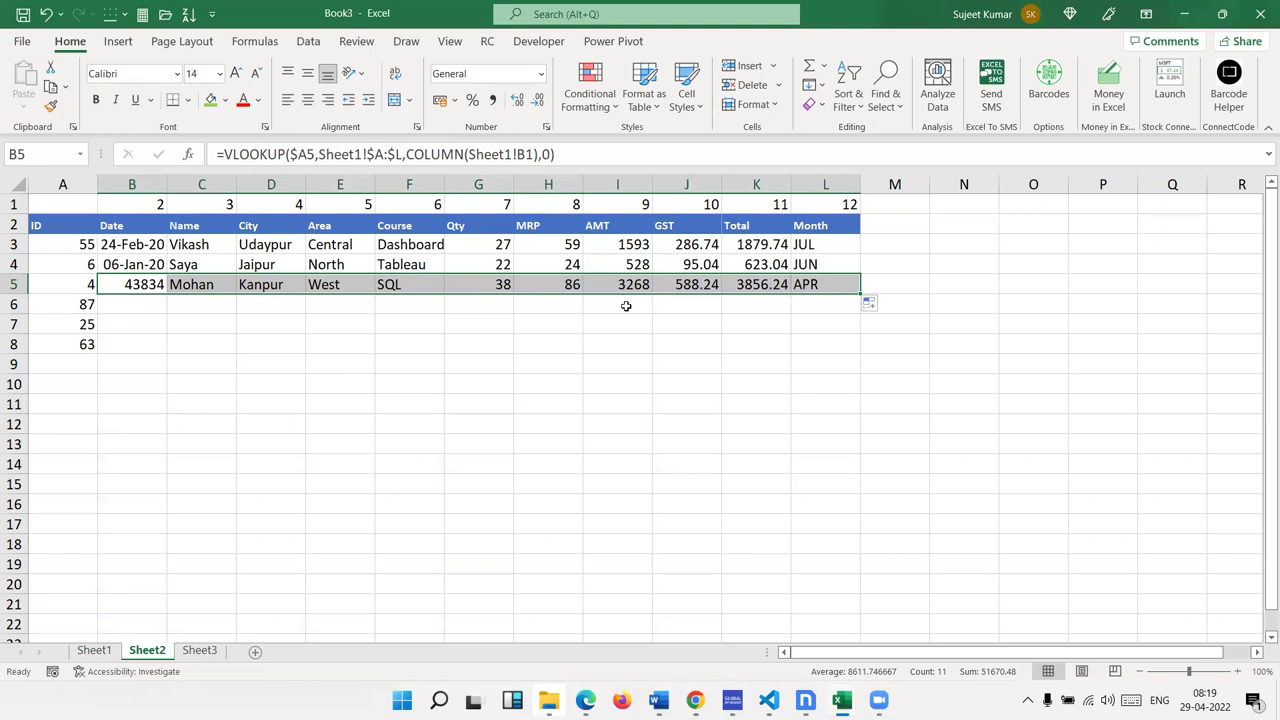
- Check the copied lookup formulas in C5 through L5
click(212, 286)
click(262, 288)
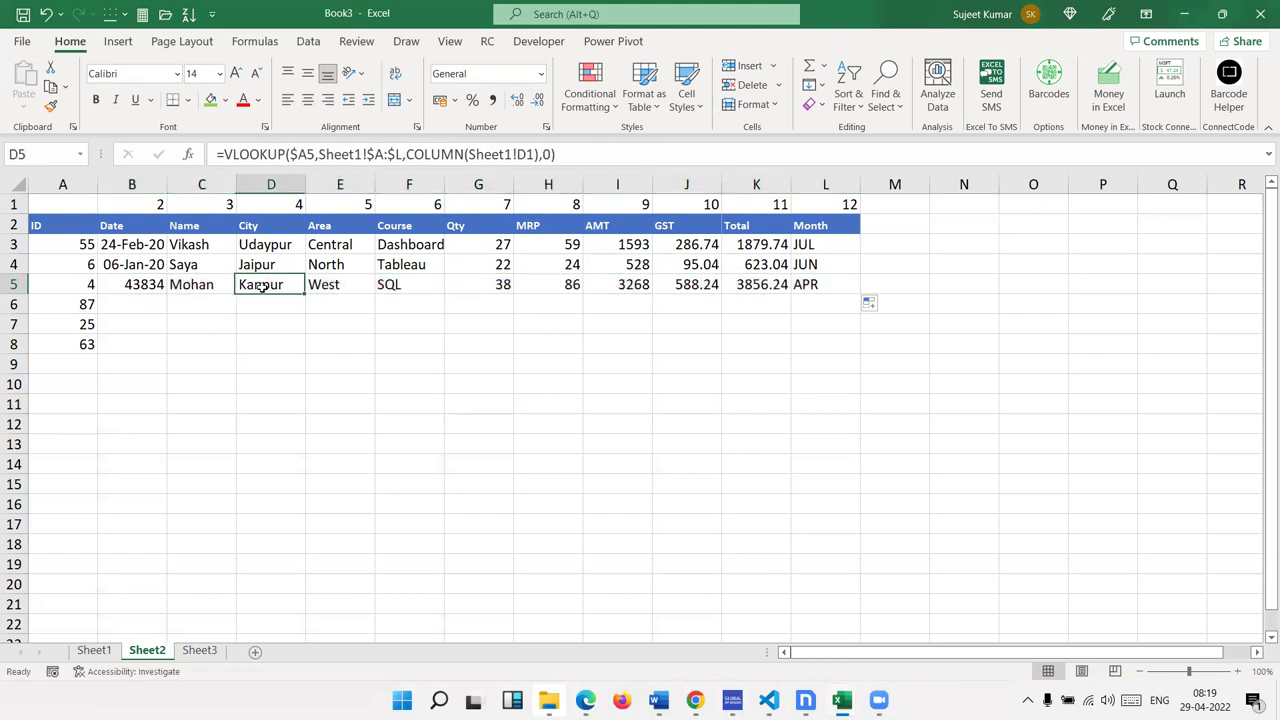
click(320, 288)
click(397, 288)
click(473, 285)
click(546, 290)
click(626, 290)
click(682, 289)
click(738, 285)
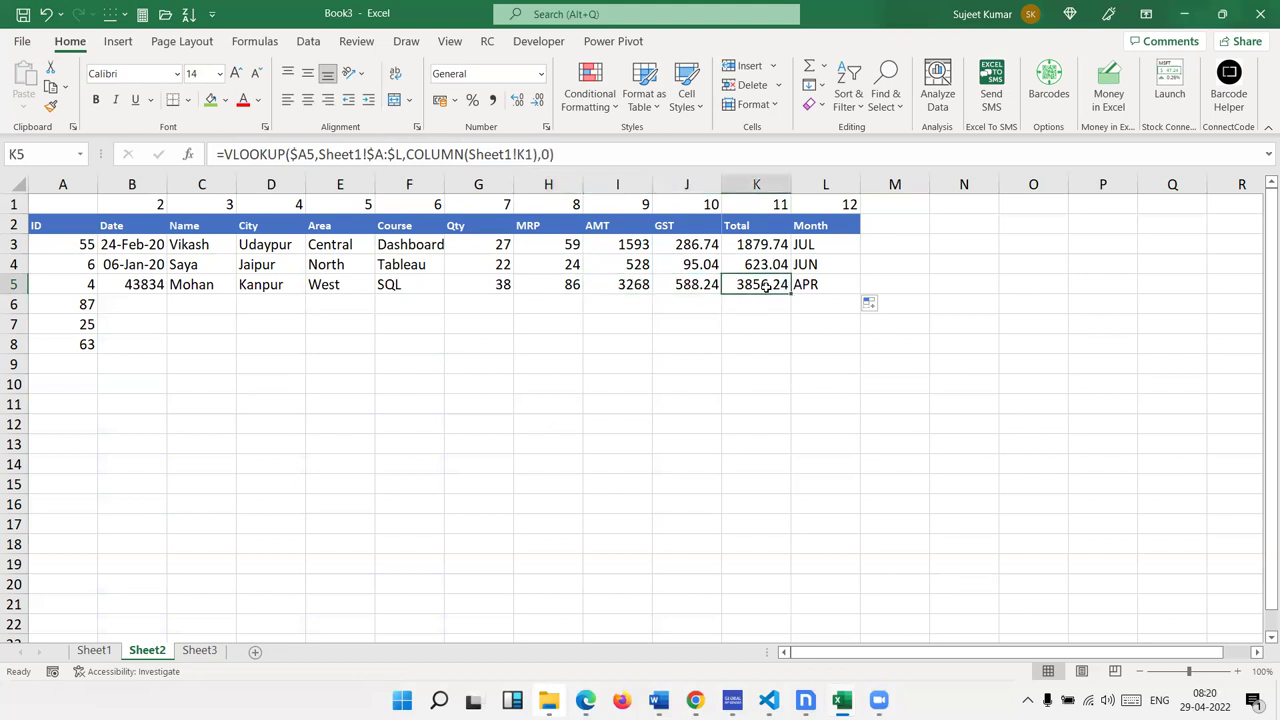
click(802, 280)
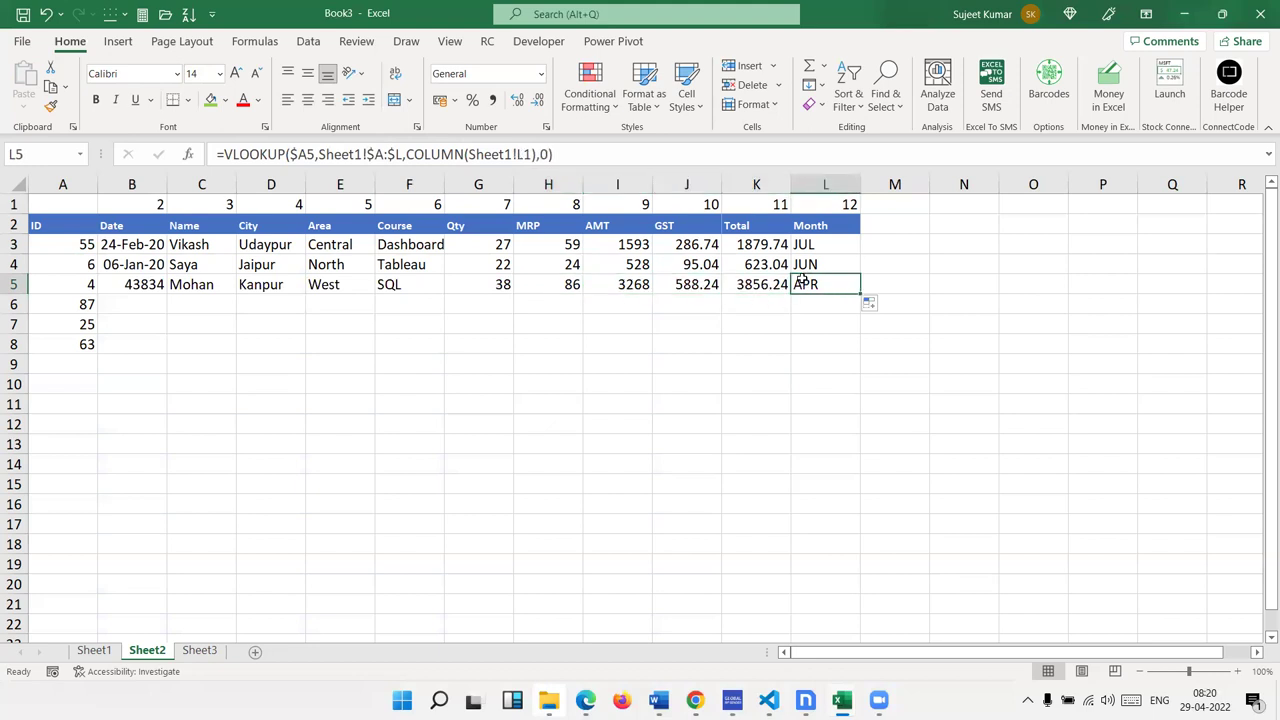
key(Left)
key(Left)
key(Left)
key(Left)
key(Left)
key(Left)
key(Left)
key(Left)
key(Left)
key(Left)
key(Right)
key(Right)
key(Right)
key(Right)
key(Right)
key(Right)
key(Left)
key(Left)
key(Left)
key(Left)
key(Left)
key(Left)
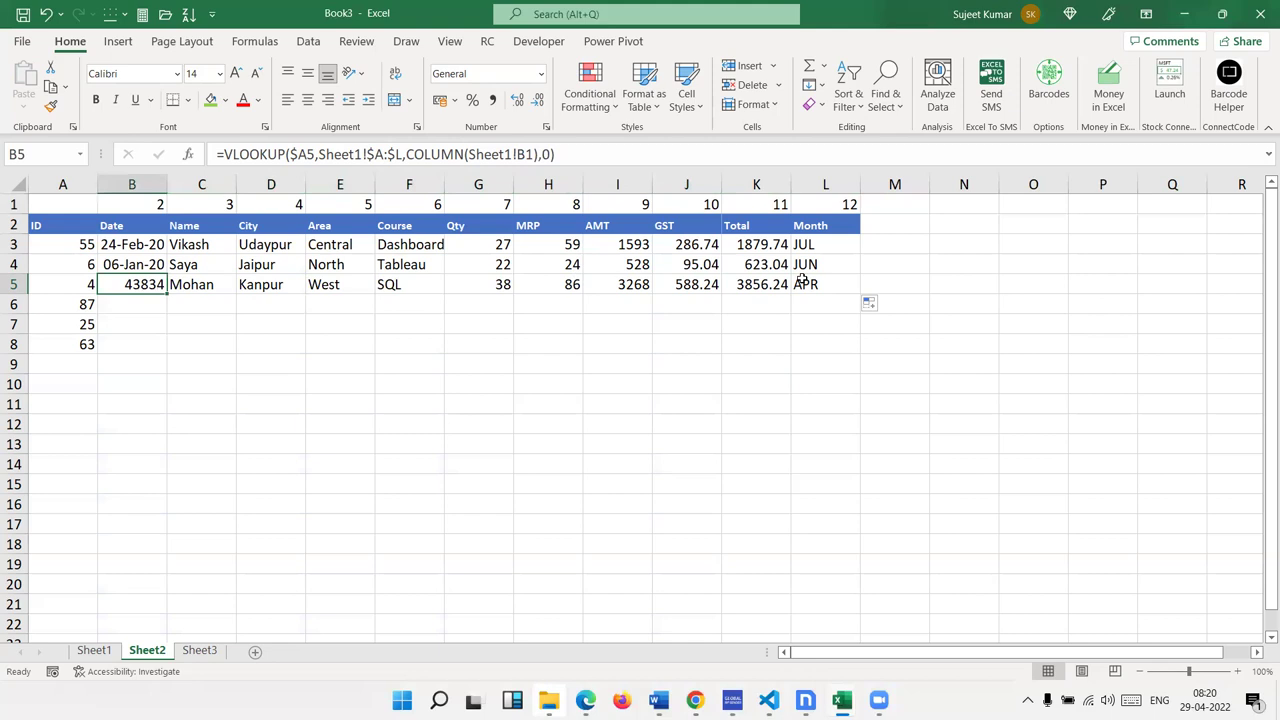
- Format B5 as a date (04-Jan-20) and compare it with Sheet1's ID and Date columns
key(ctrl+shift+3)
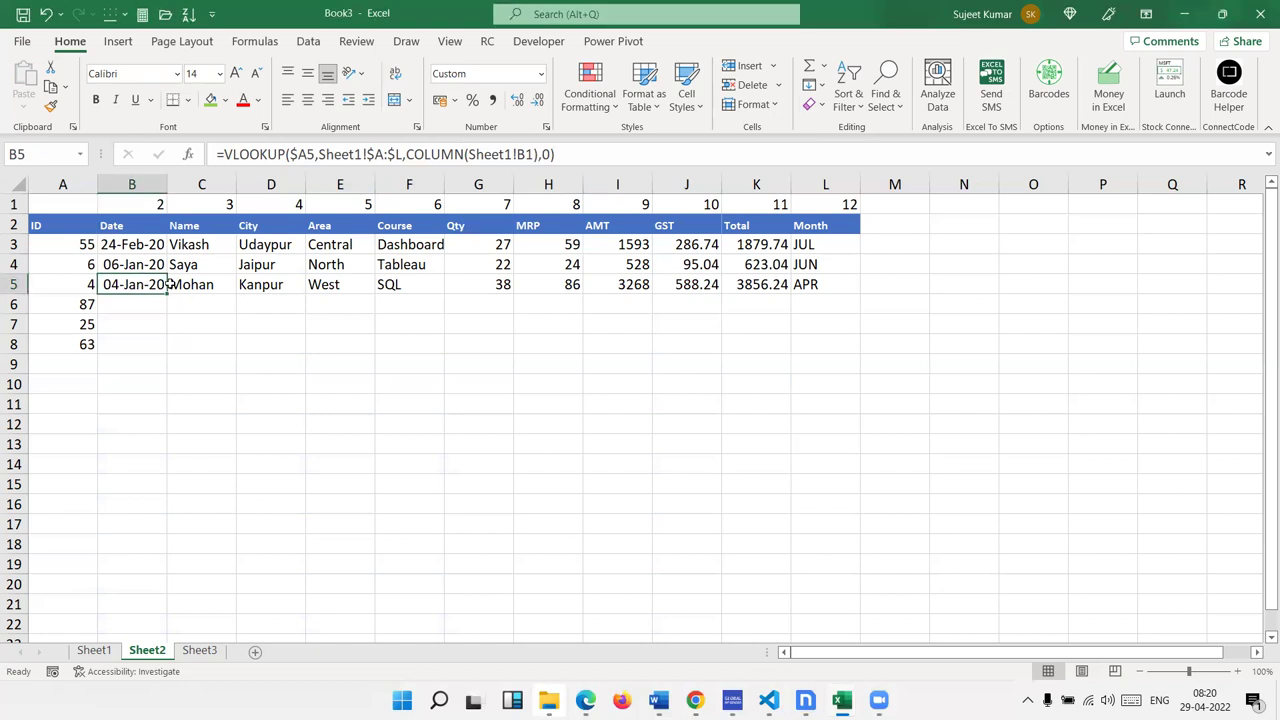
click(93, 650)
drag(62, 184, 134, 184)
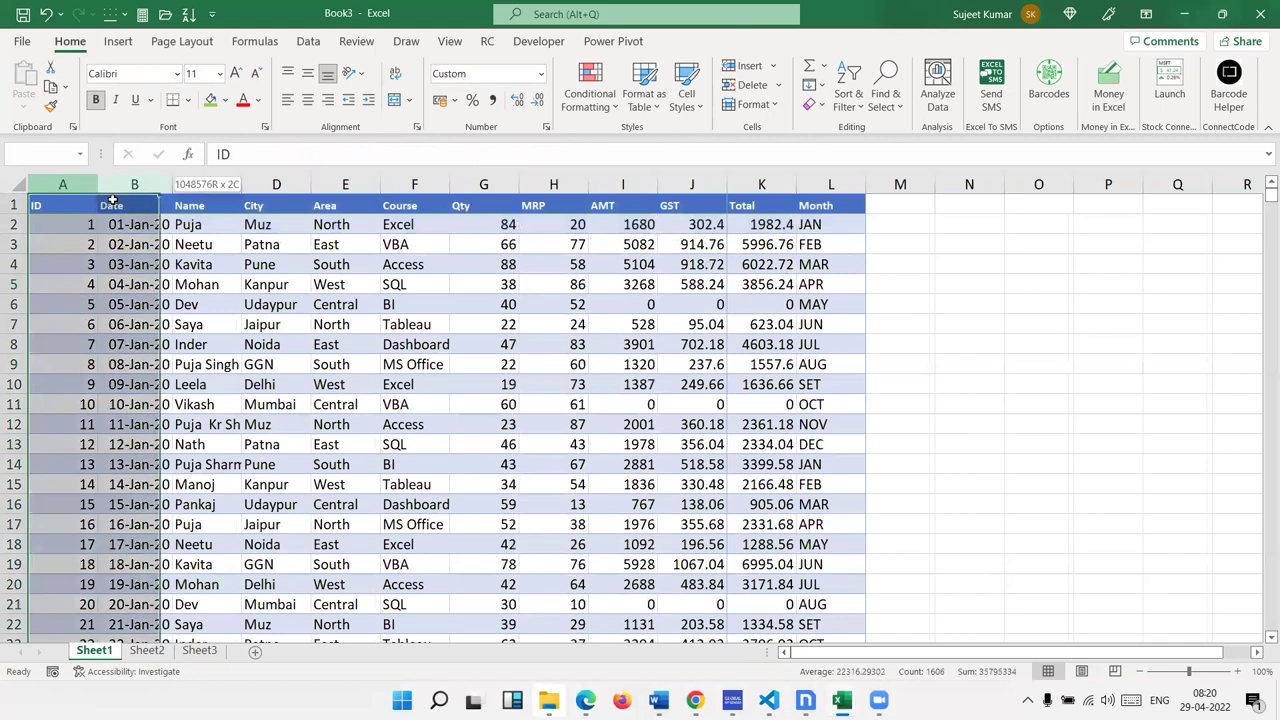
click(985, 222)
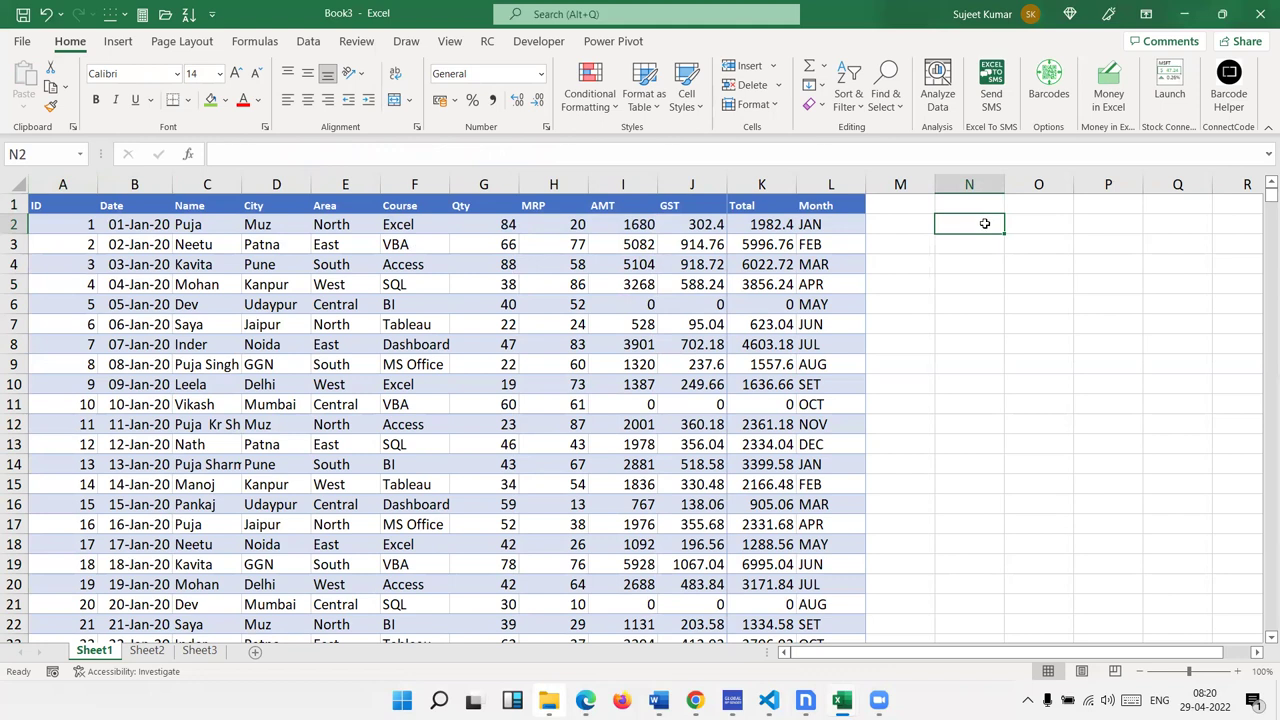
click(150, 652)
click(95, 651)
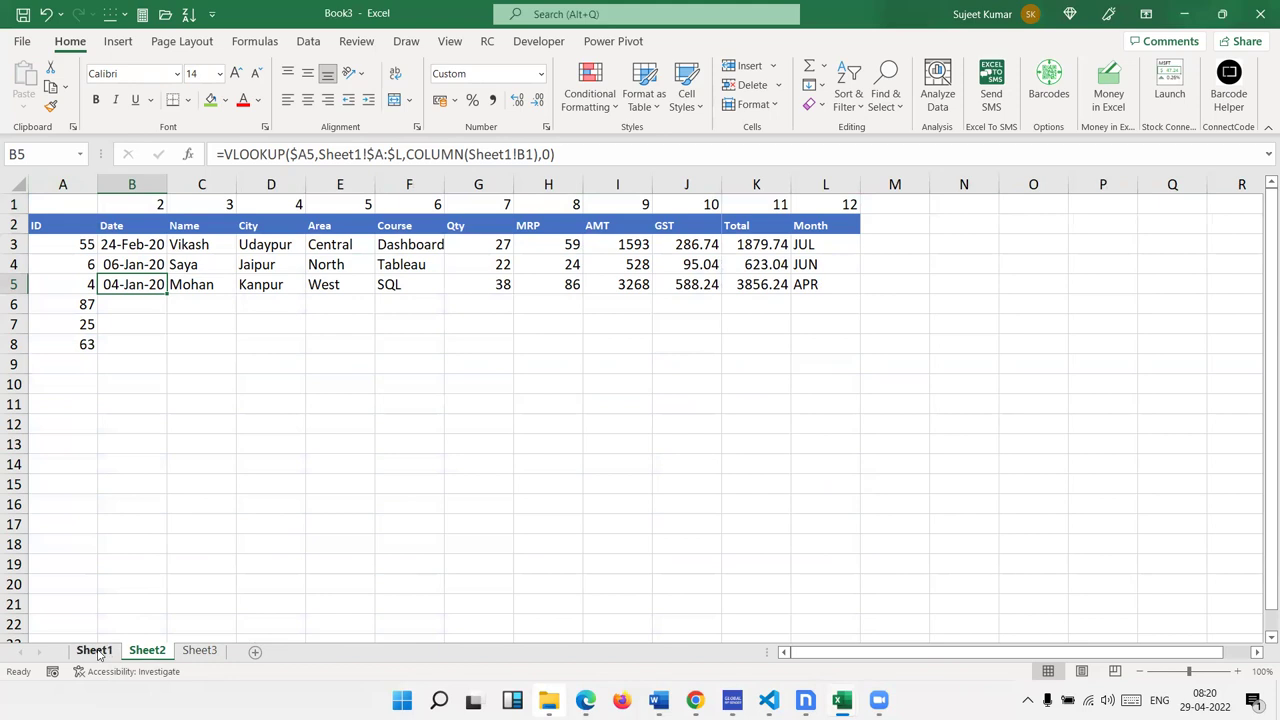
click(145, 652)
- Inspect the existing lookup formulas in B4:D4 and C3:G3
click(140, 266)
click(182, 265)
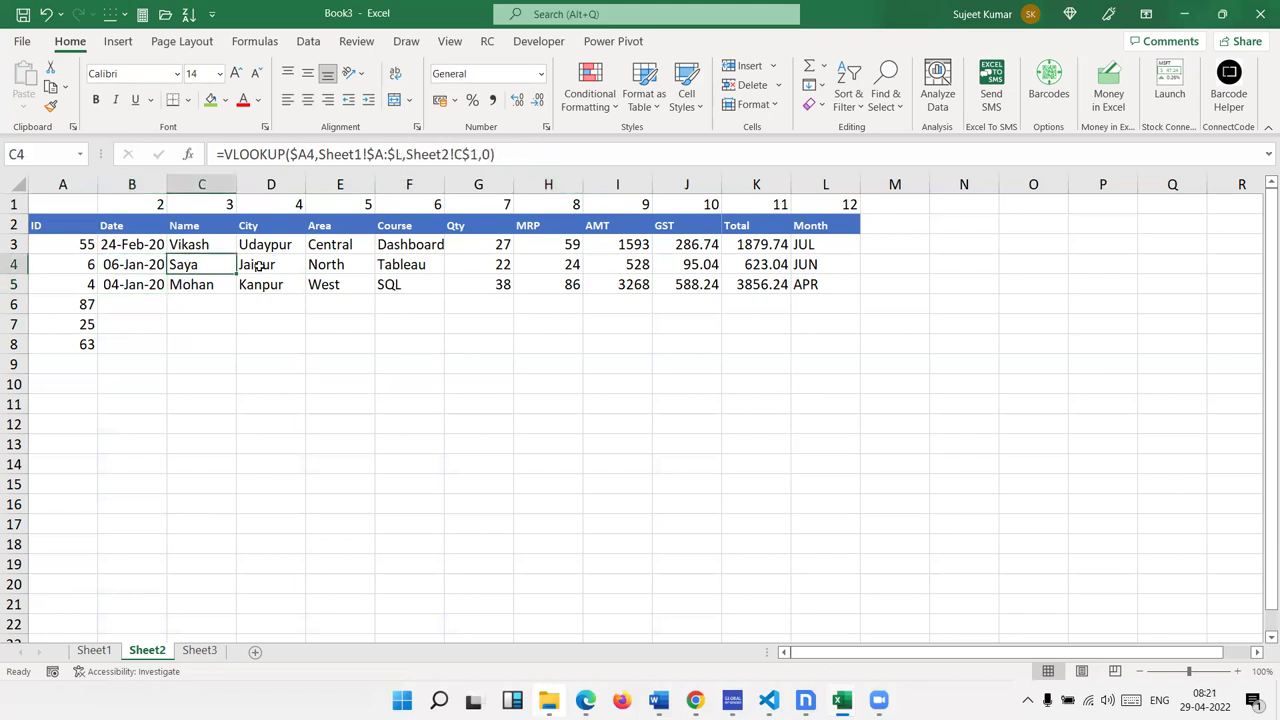
click(258, 266)
click(274, 244)
click(226, 247)
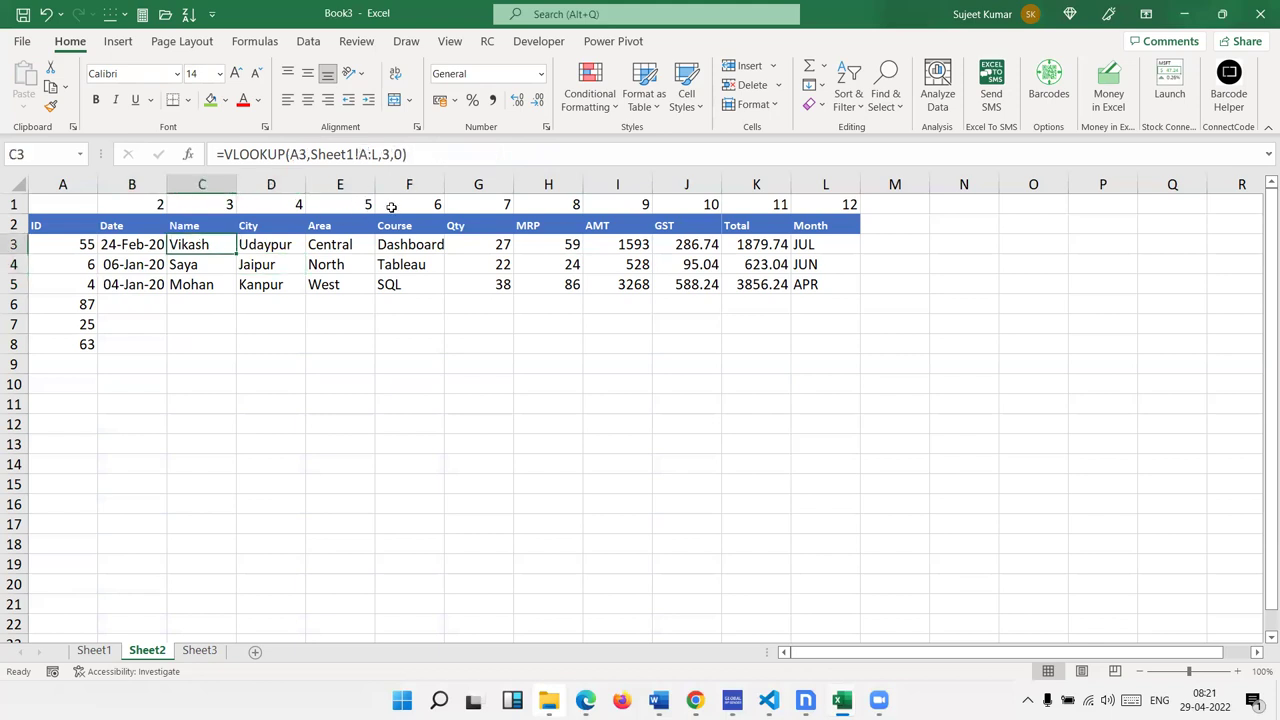
click(390, 242)
click(488, 246)
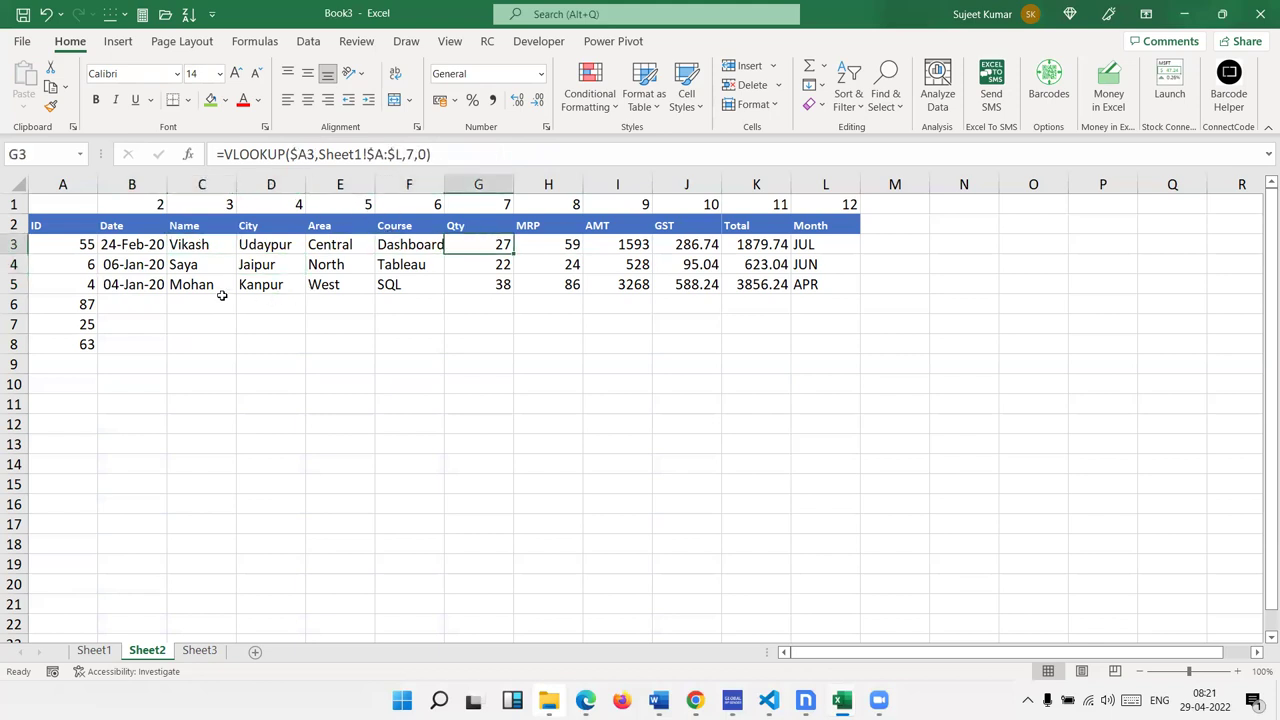
- Enter =COLUMN(Sheet1!B1) in B6 and fill it across to L6
click(130, 303)
text(=)
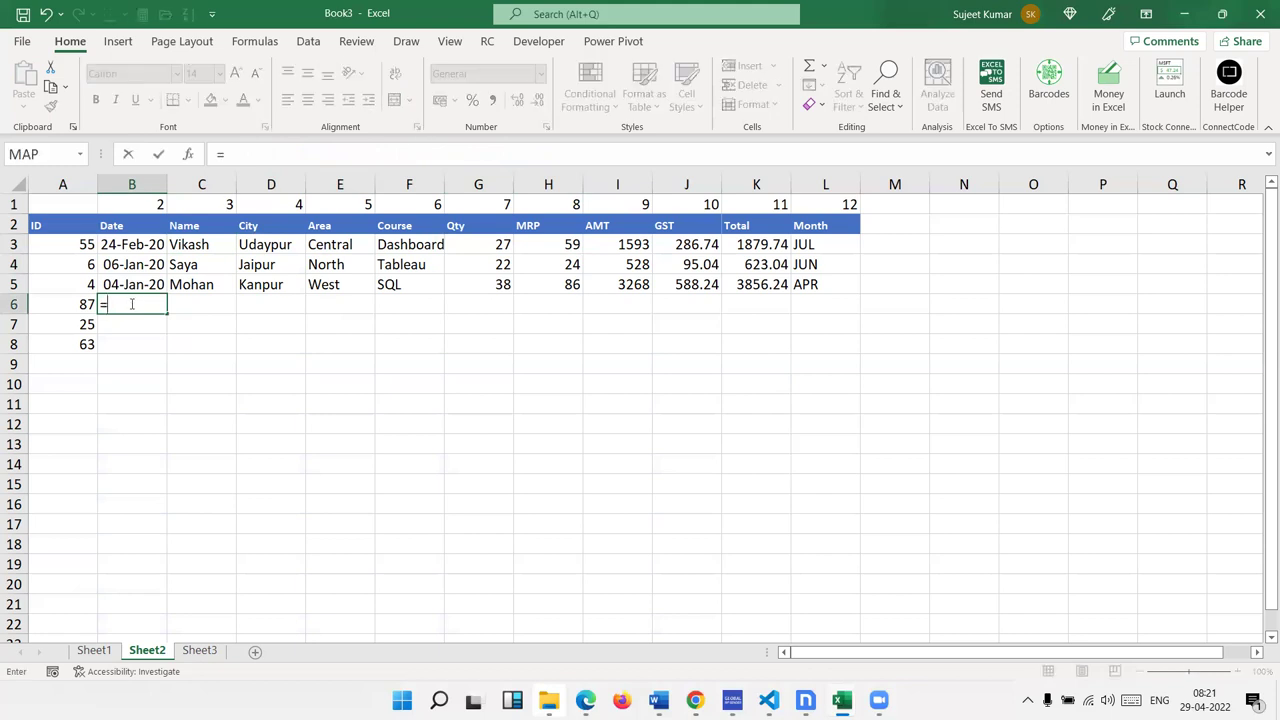
text(COL)
key(Tab)
click(94, 650)
click(142, 198)
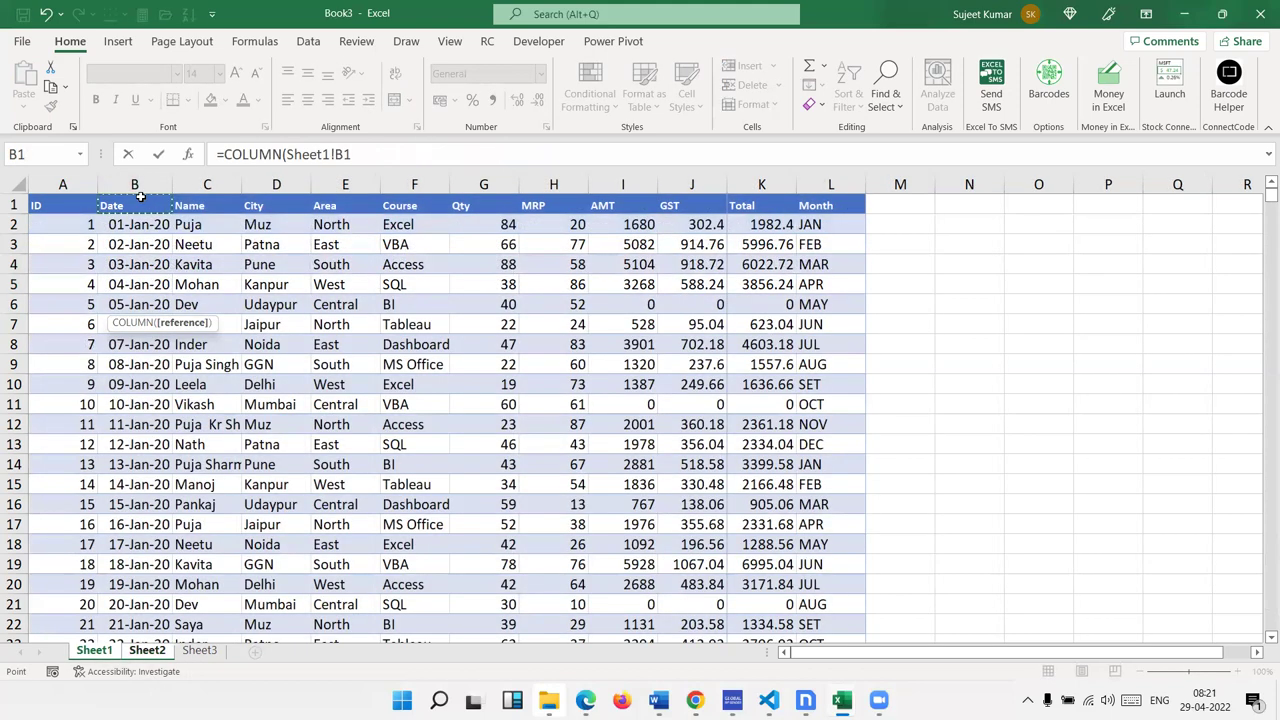
key(Return)
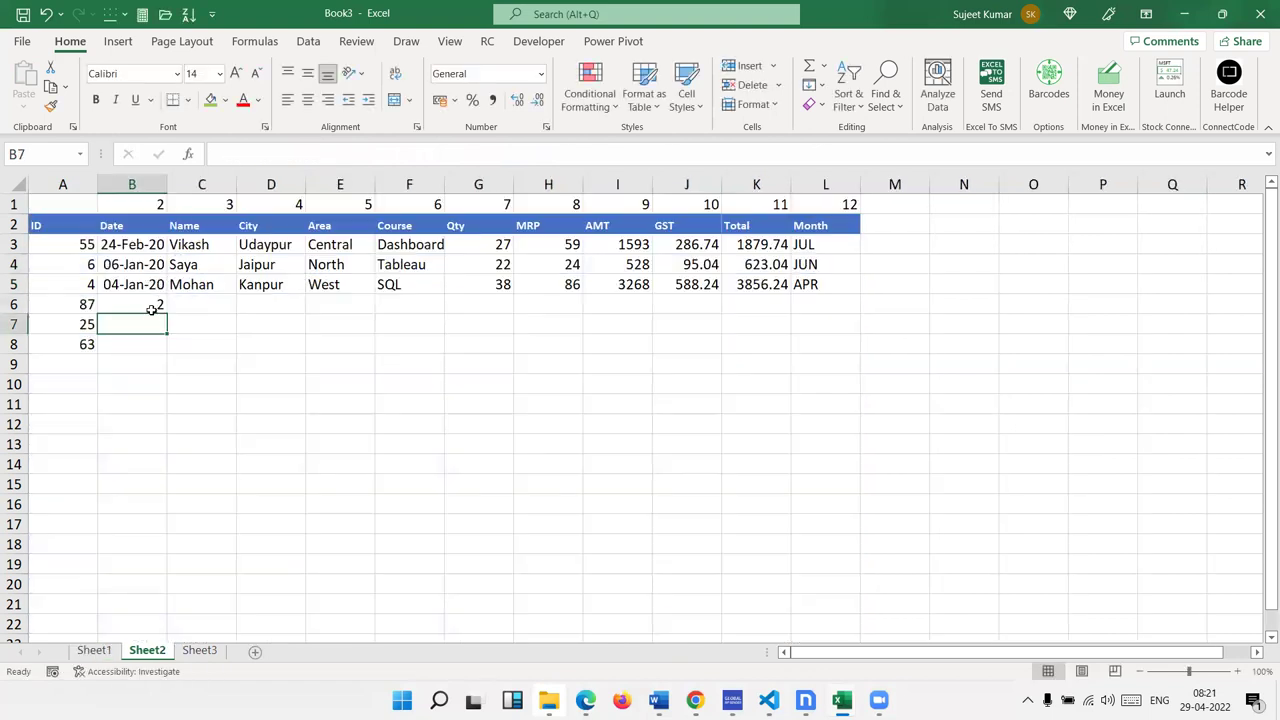
click(155, 305)
drag(166, 313, 812, 319)
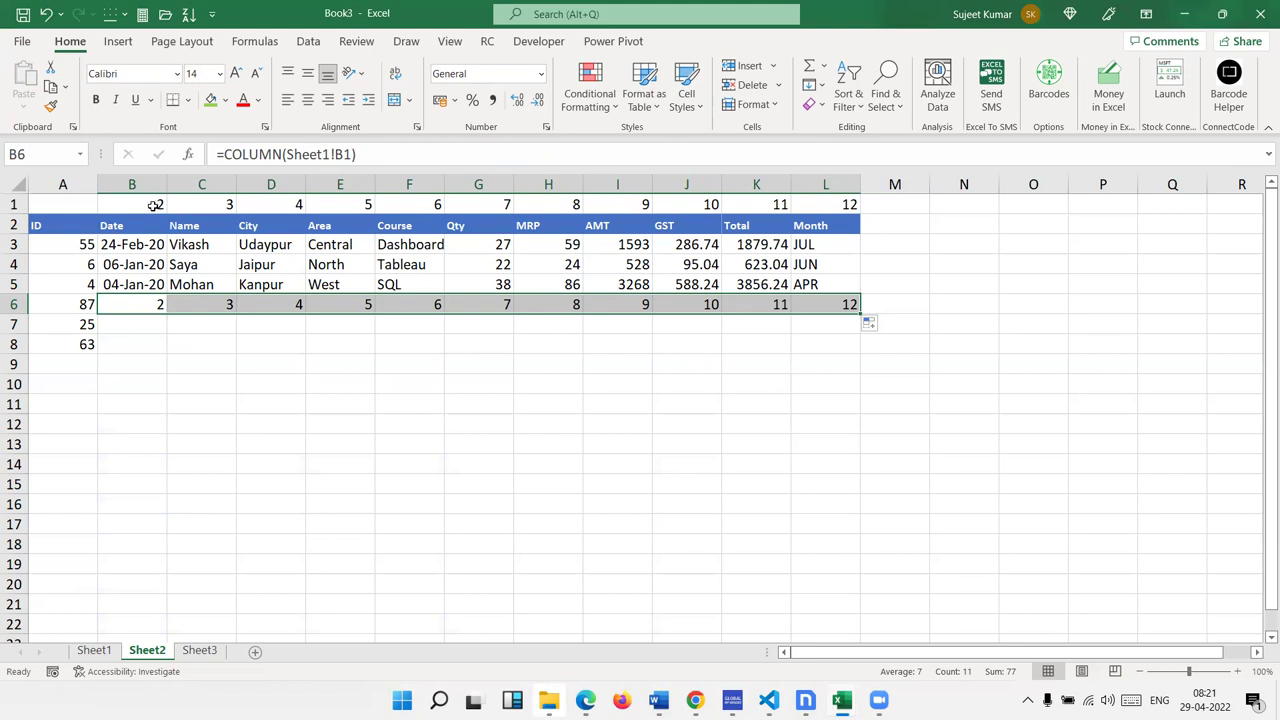
- Compare row 6's column numbers with row 1's numbers and the row 3–5 lookups
drag(155, 205, 850, 224)
mouse_move(183, 246)
mouse_down()
mouse_move(723, 258)
mouse_move(748, 242)
mouse_up()
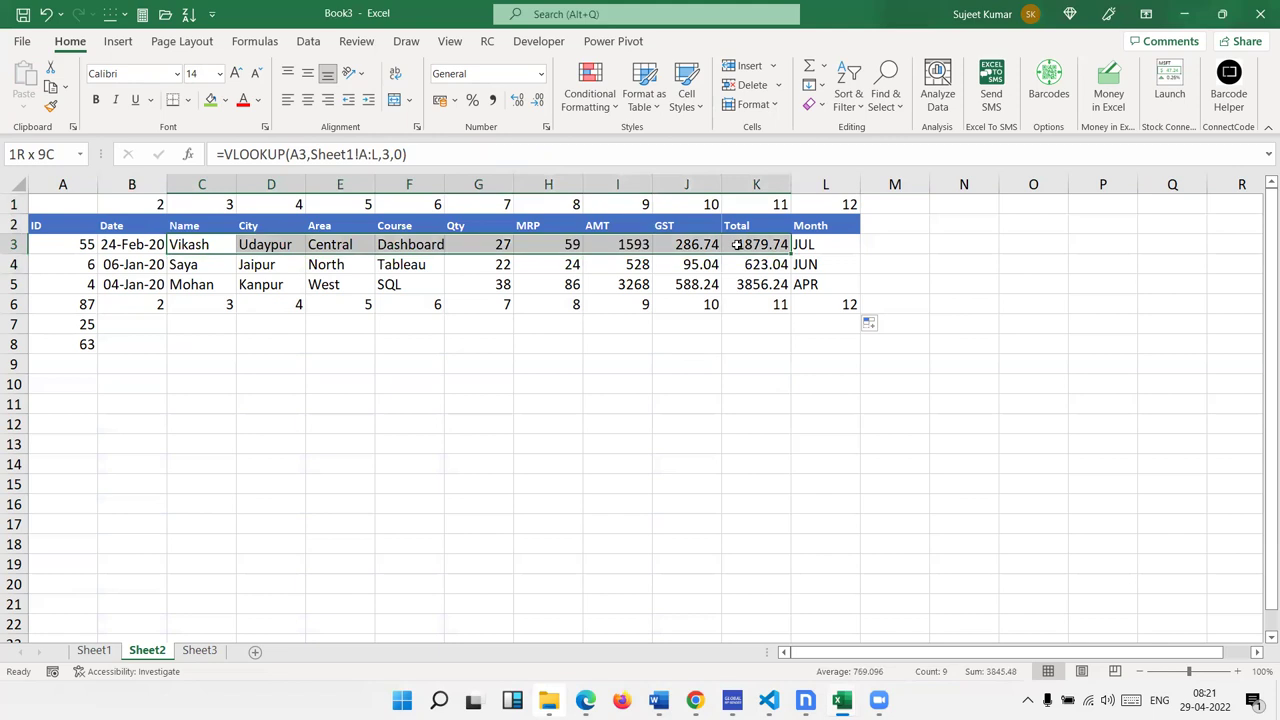
click(157, 303)
click(152, 288)
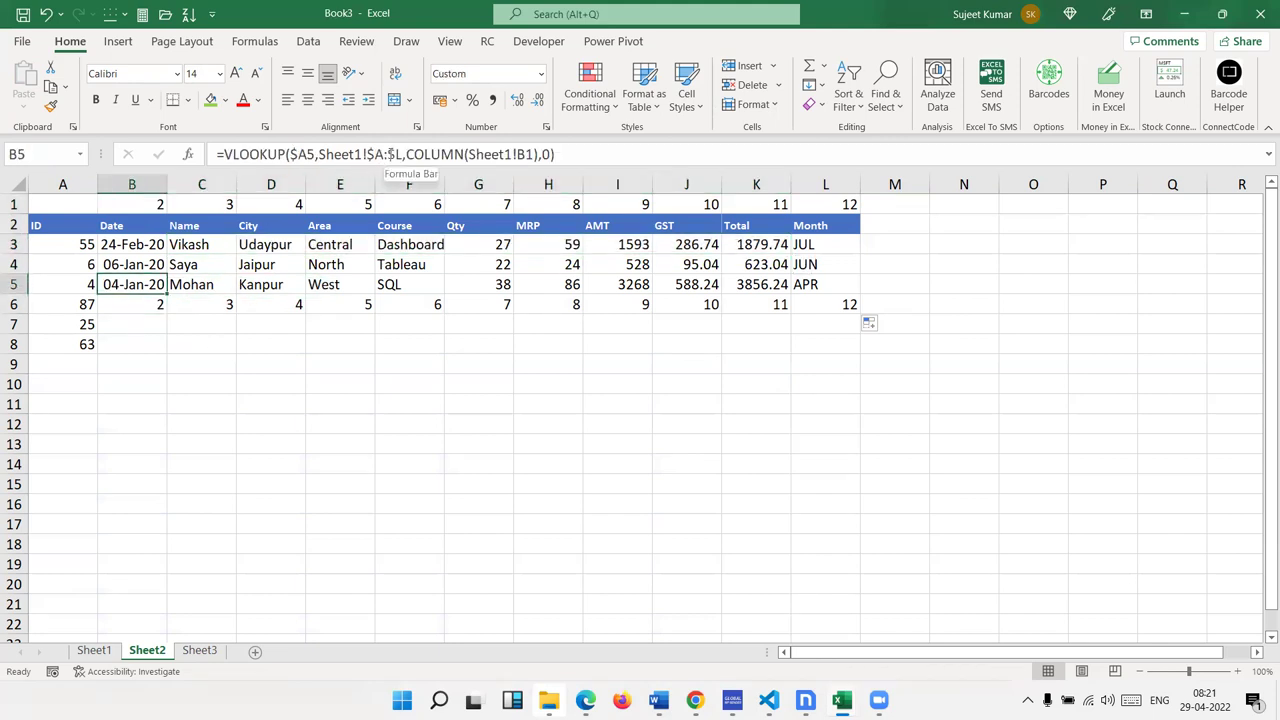
click(11, 204)
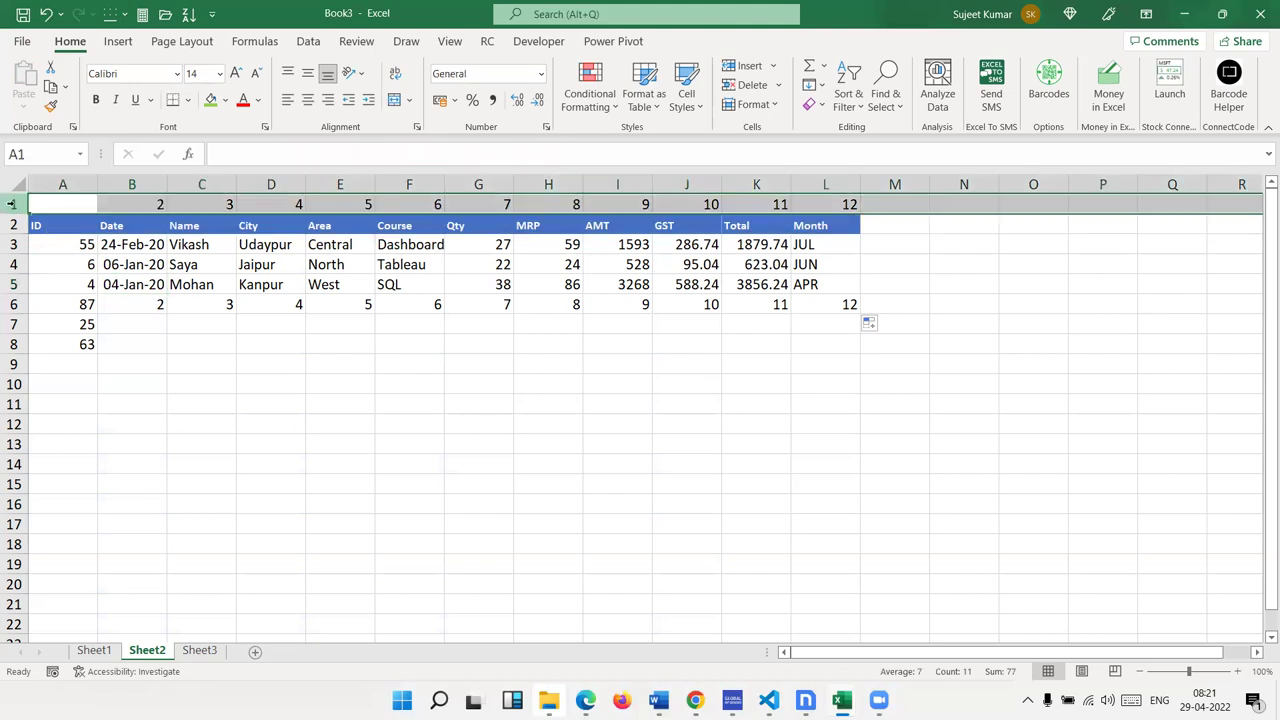
click(156, 250)
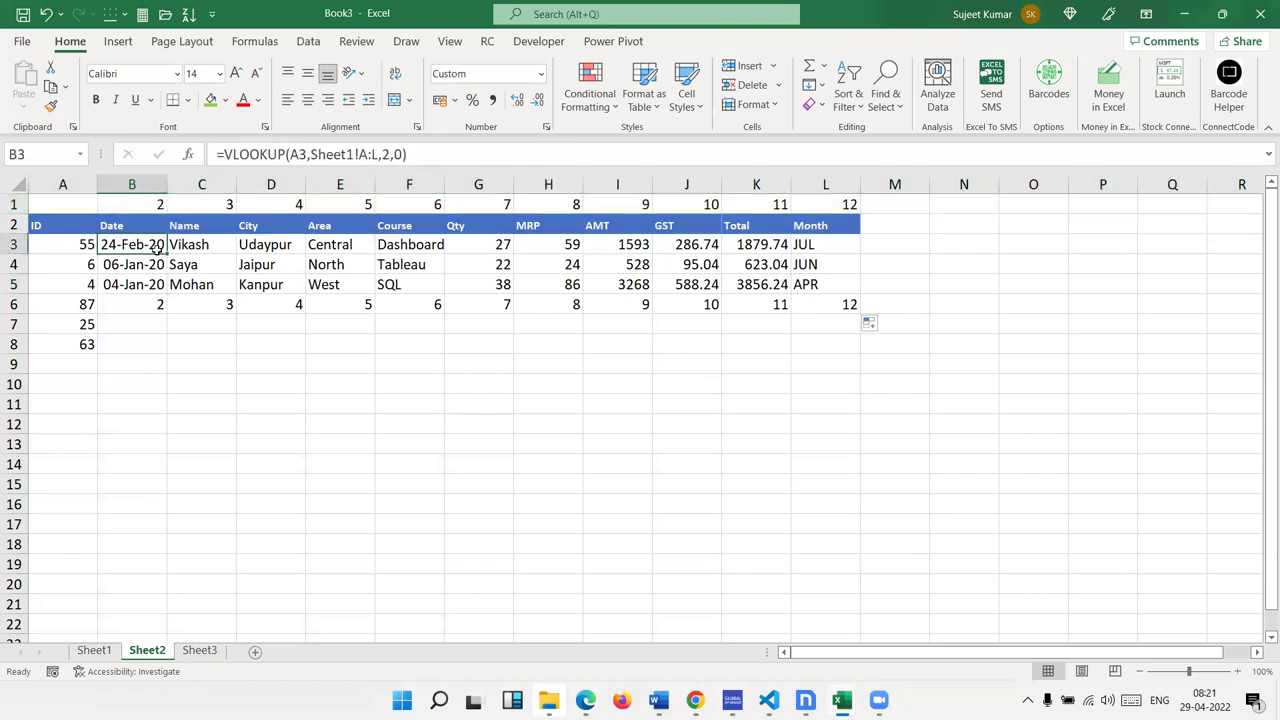
mouse_move(148, 300)
mouse_down()
mouse_move(910, 303)
mouse_move(849, 303)
mouse_up()
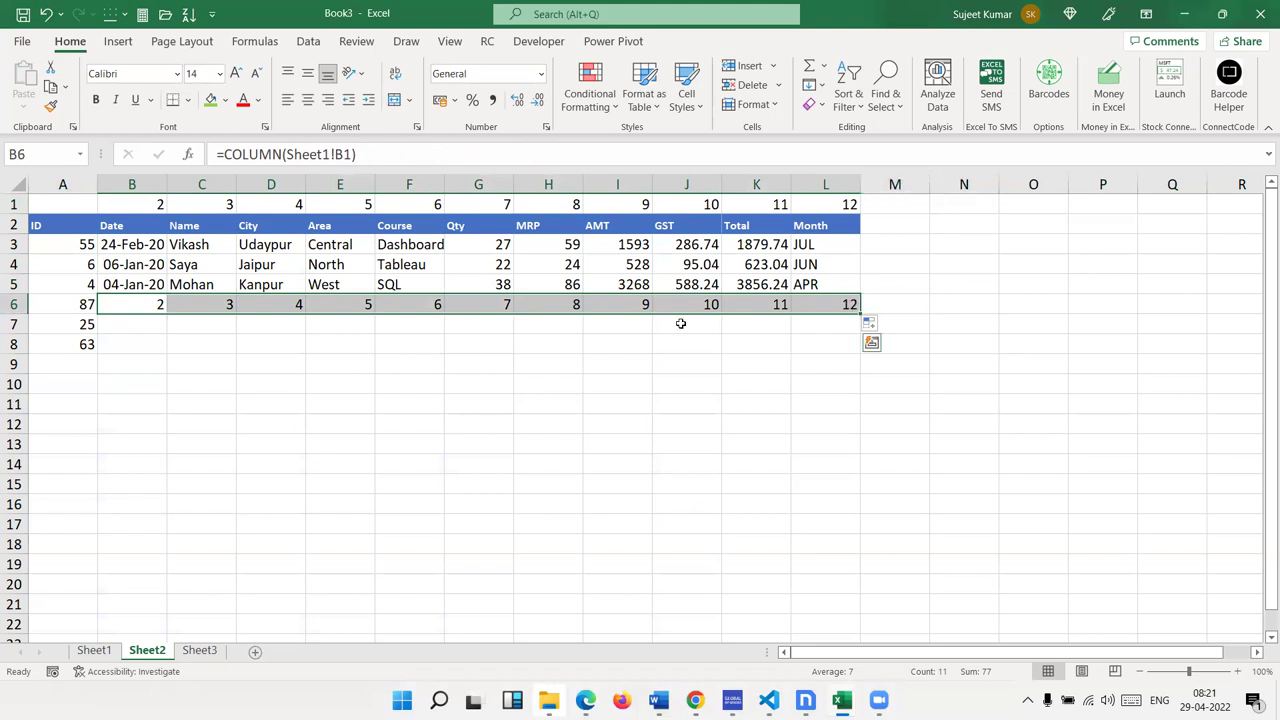
- Rebuild B6 as =COLUMN(Sheet1!B1) and extend it across the row
click(138, 307)
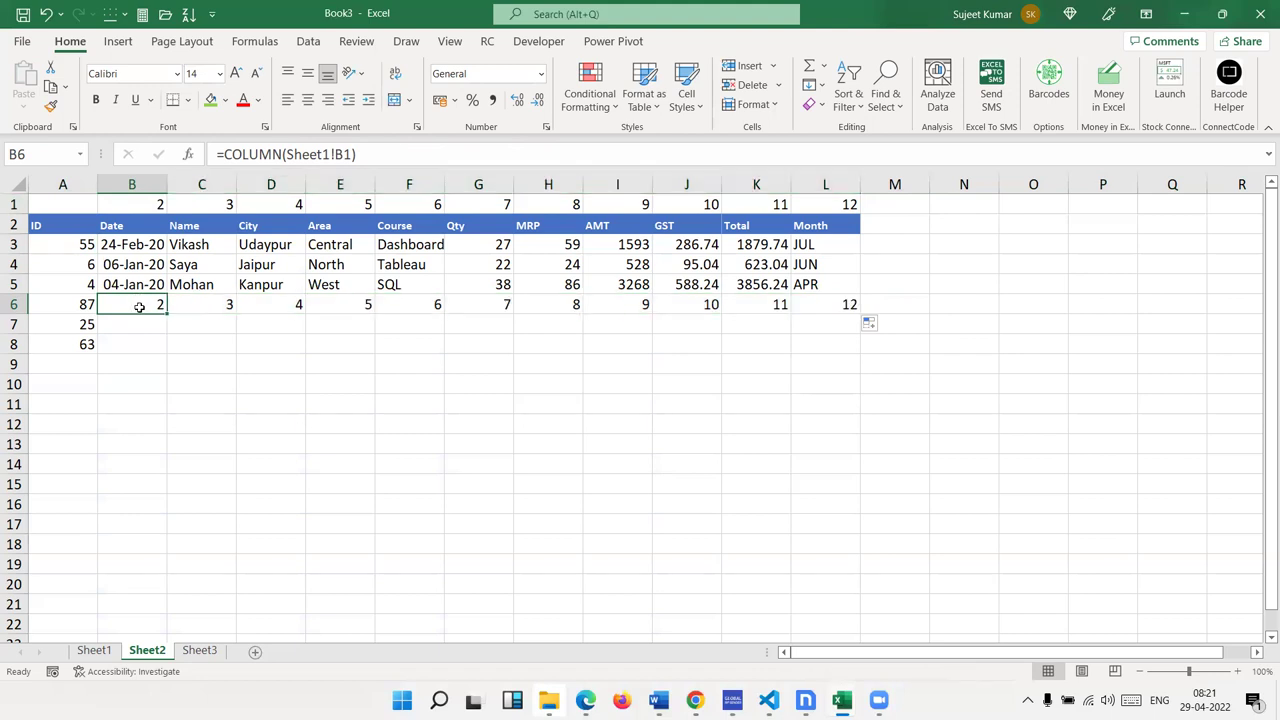
text(=COL)
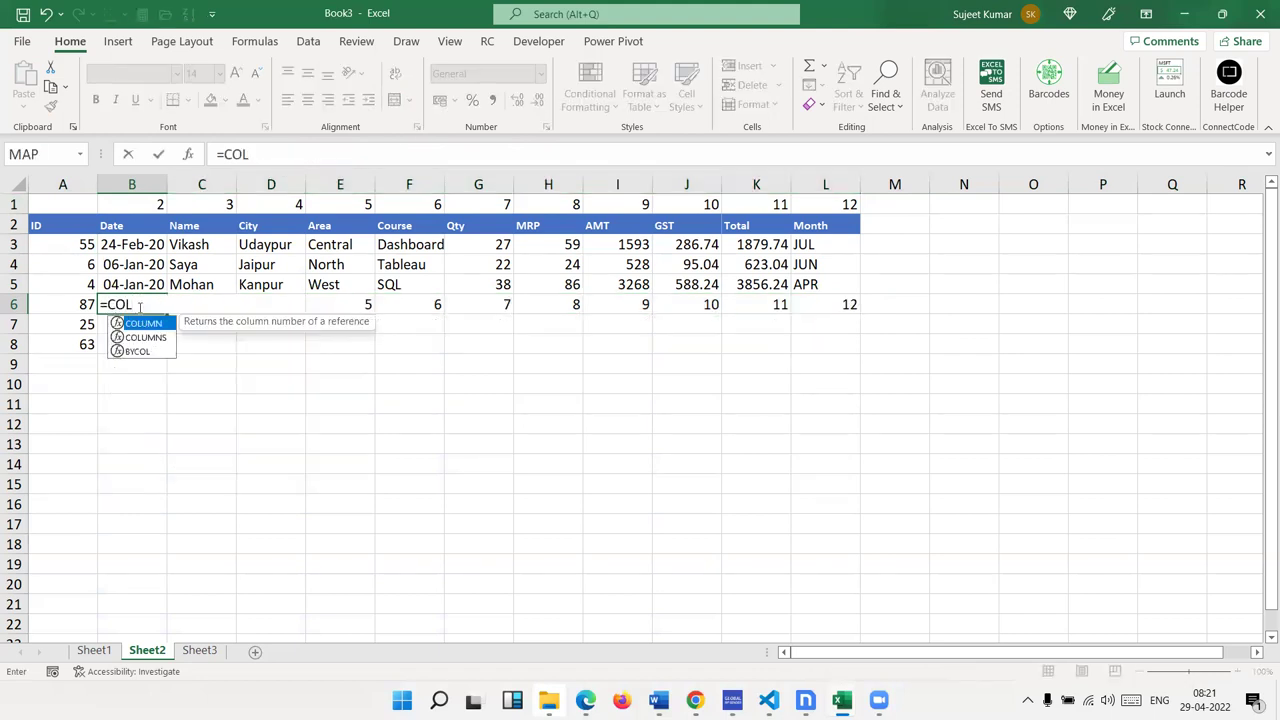
key(Tab)
click(94, 650)
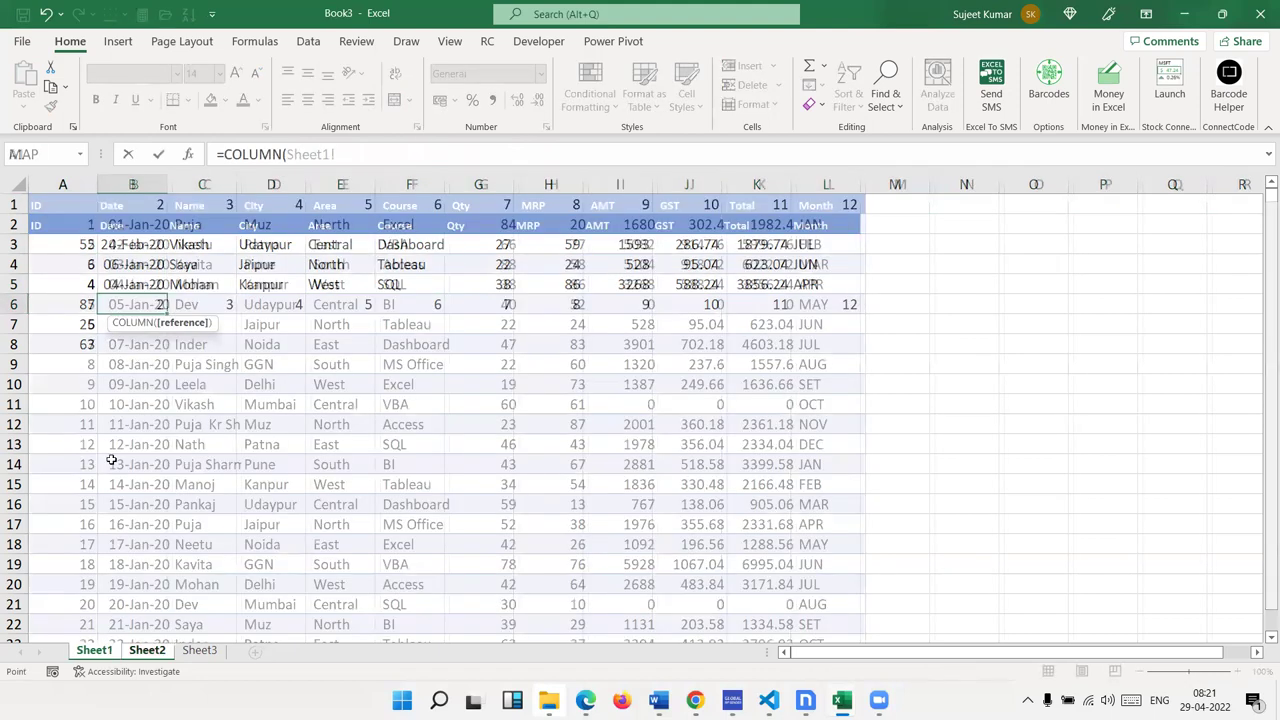
click(146, 204)
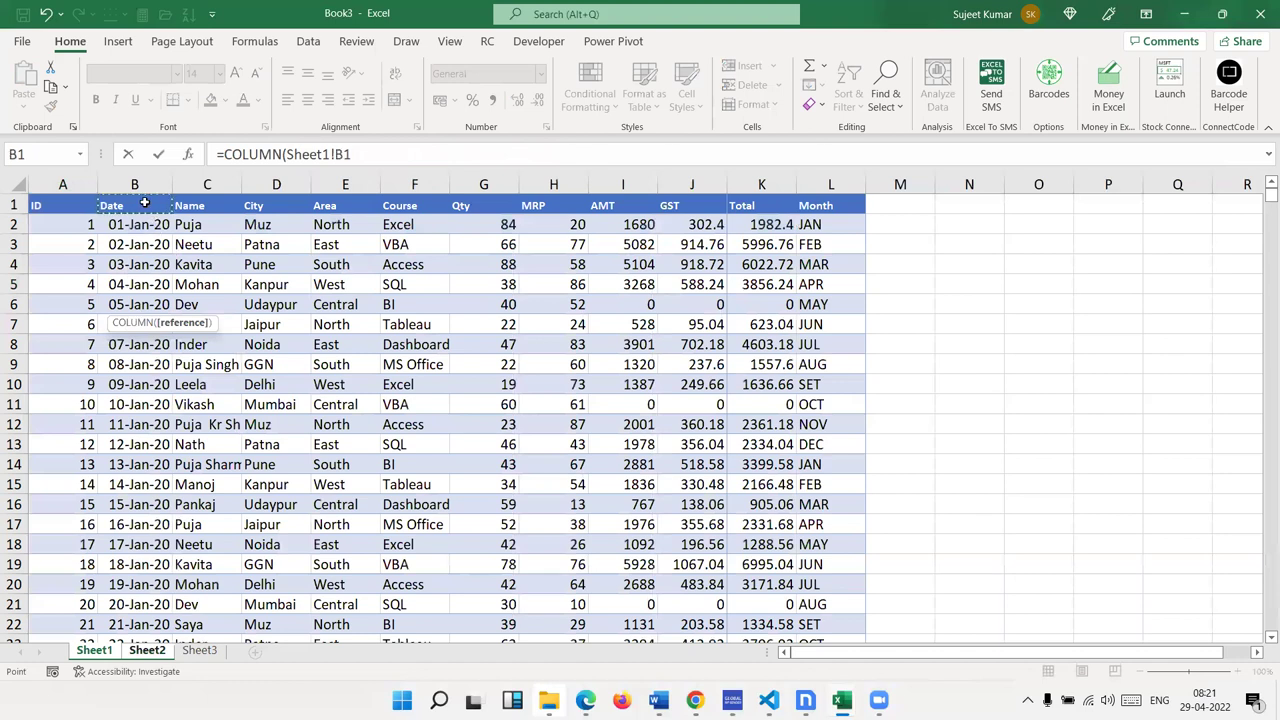
key(Return)
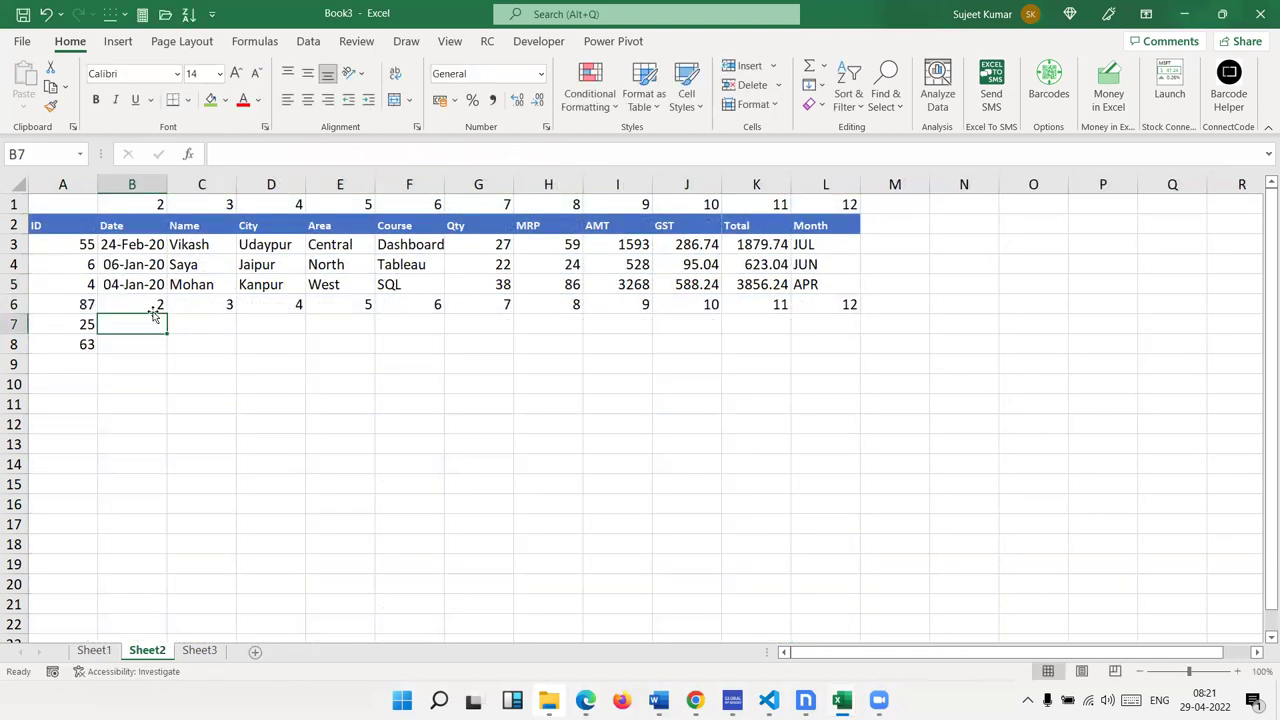
click(152, 304)
drag(152, 304, 820, 318)
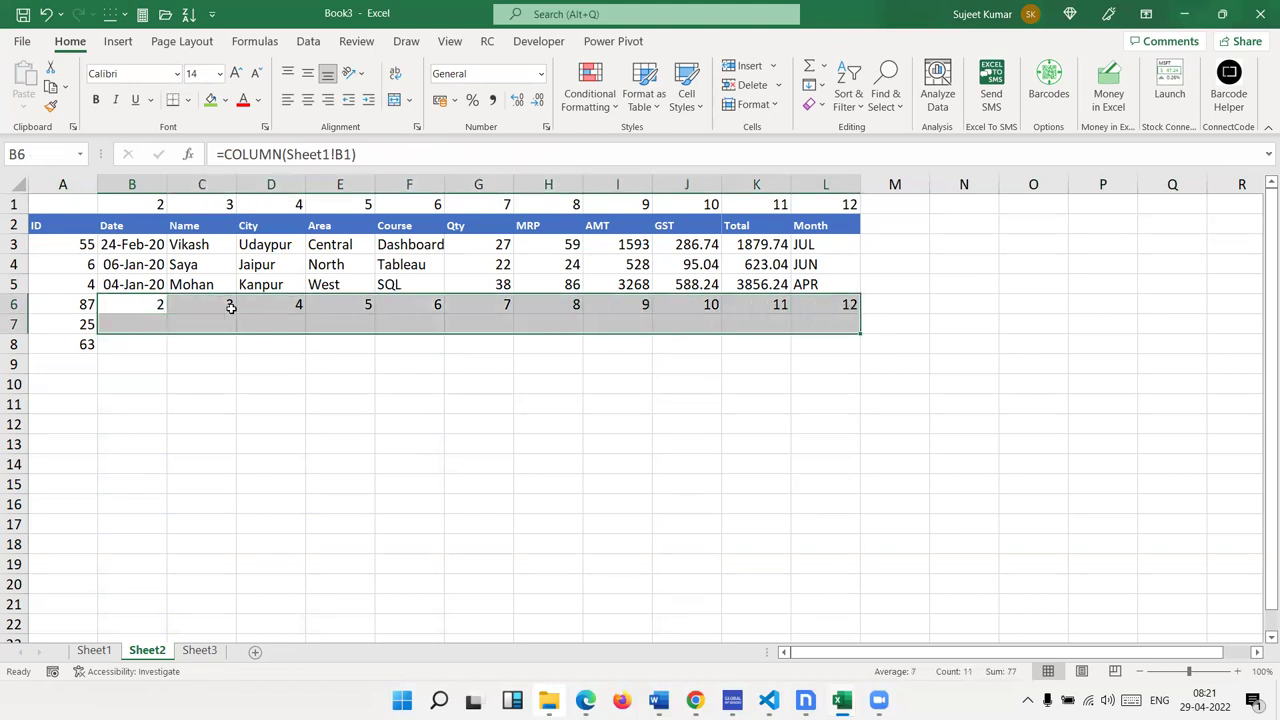
- Verify the row 6 column-number formulas, then clear B6:L6
click(298, 304)
click(449, 309)
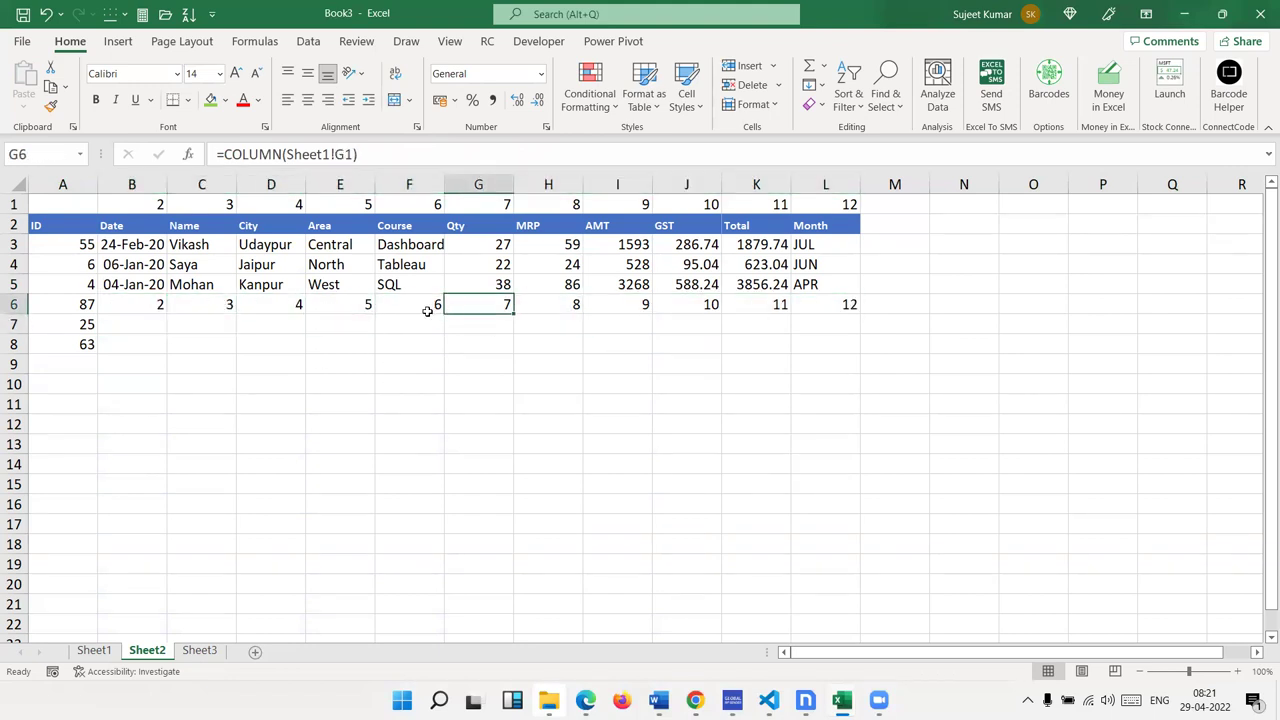
drag(160, 298, 867, 289)
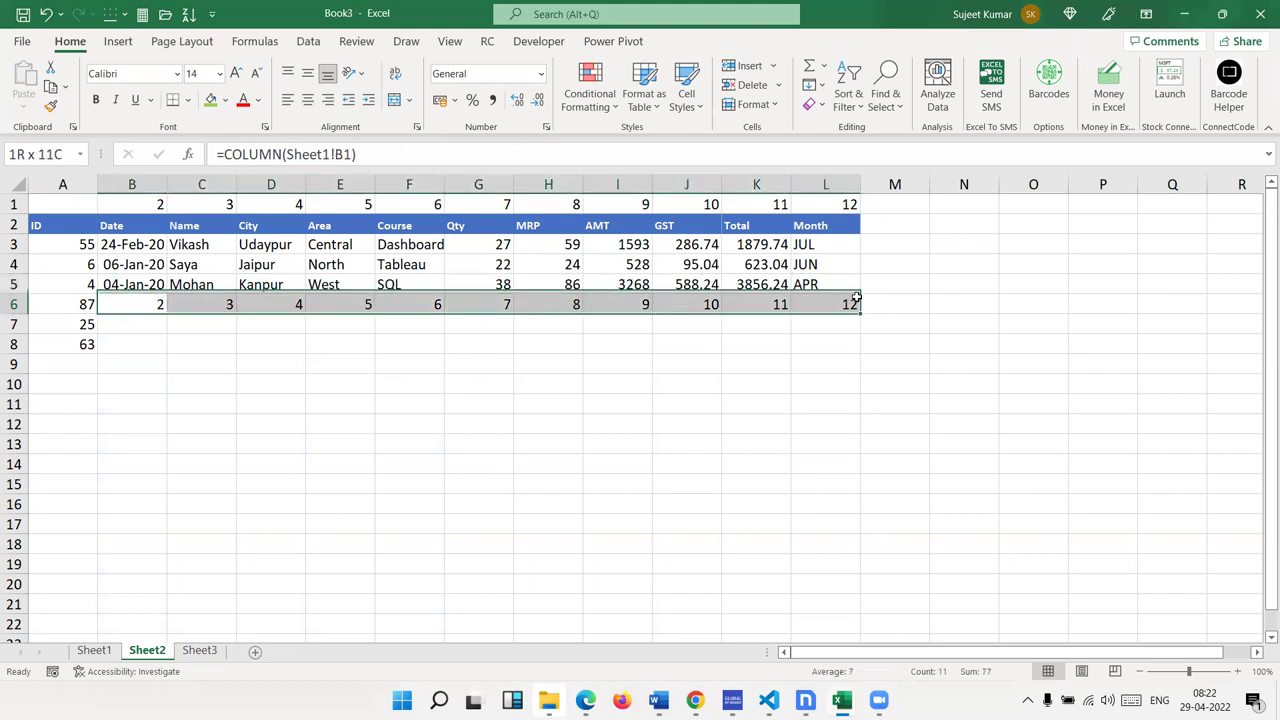
key(Delete)
- Review the headers on Sheet2 and Sheet1's Date through Course headers
key(Left)
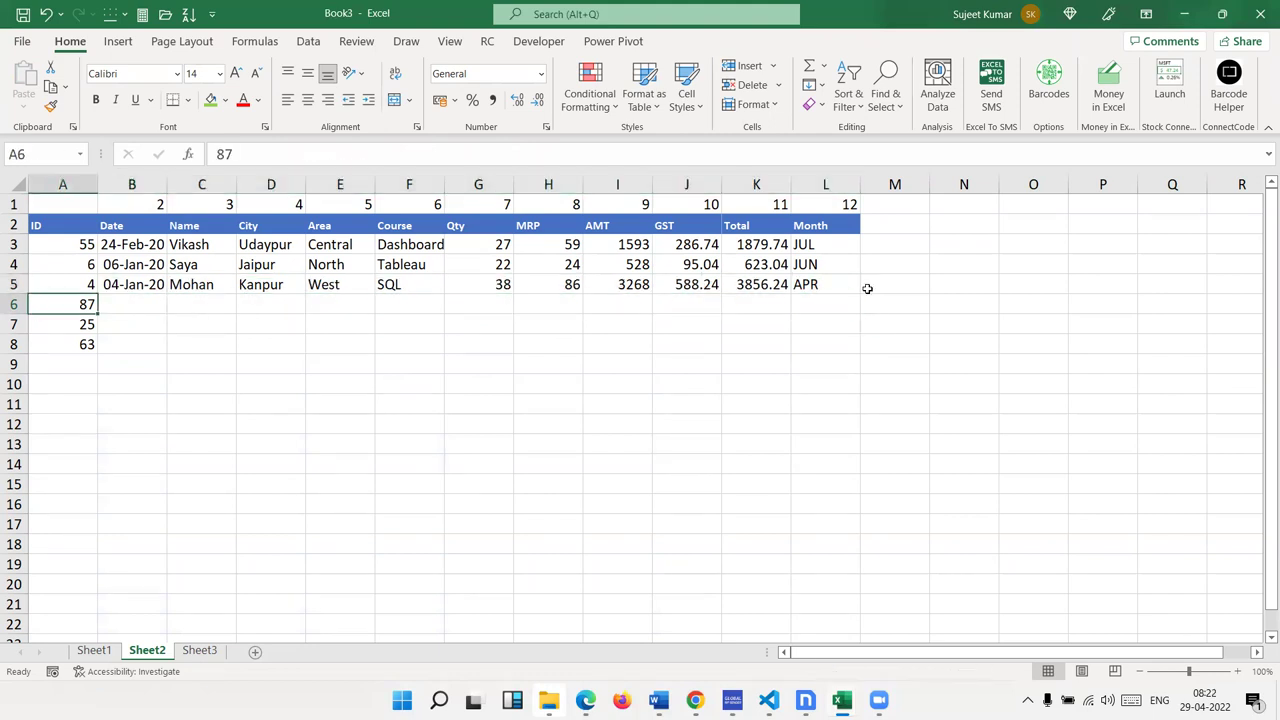
click(176, 304)
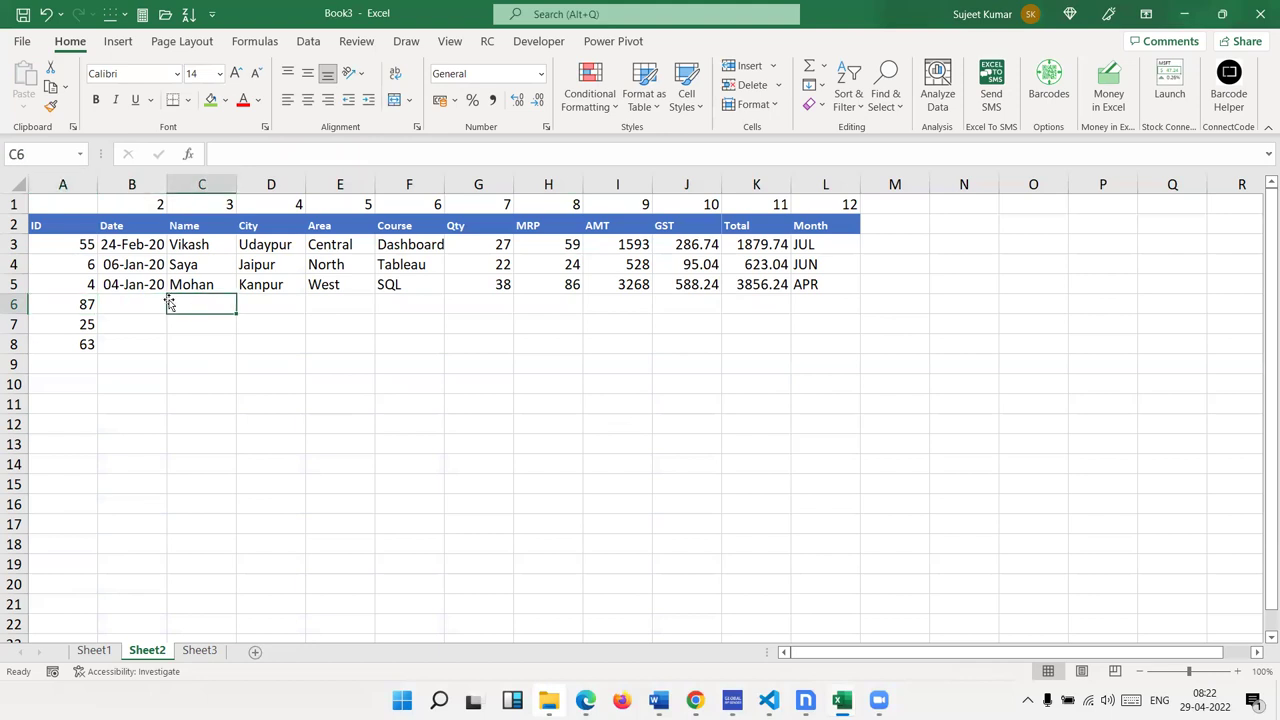
drag(118, 228, 812, 226)
click(94, 650)
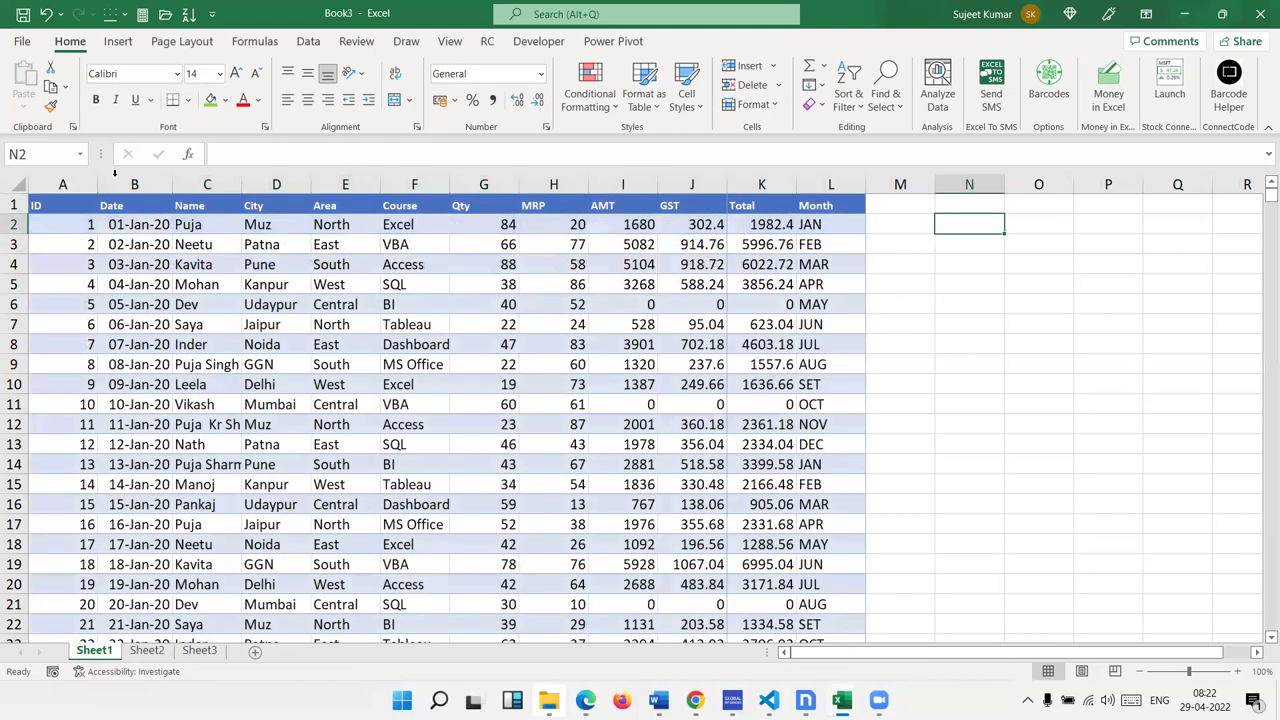
drag(110, 204, 815, 203)
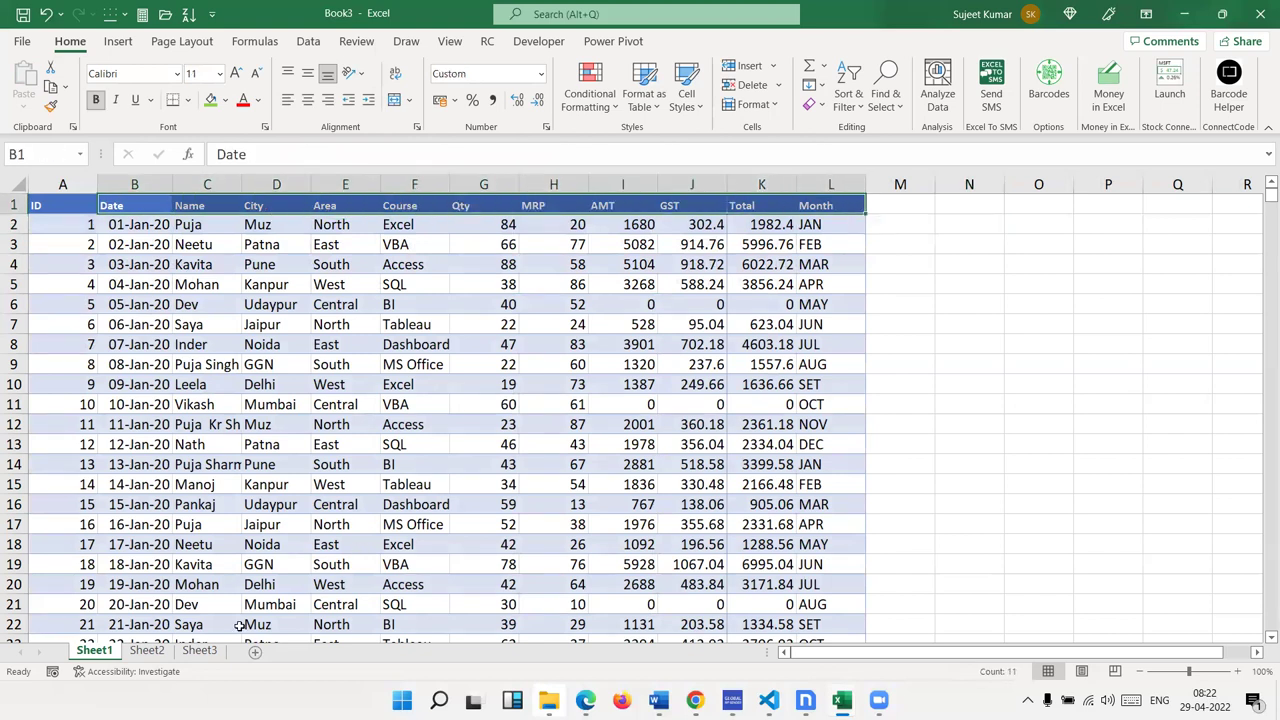
click(146, 650)
- Enter =VLOOKUP(A6,{2,3,4,5,6,7,8,9,10,11},0) in B6, which returns #VALUE!
click(133, 302)
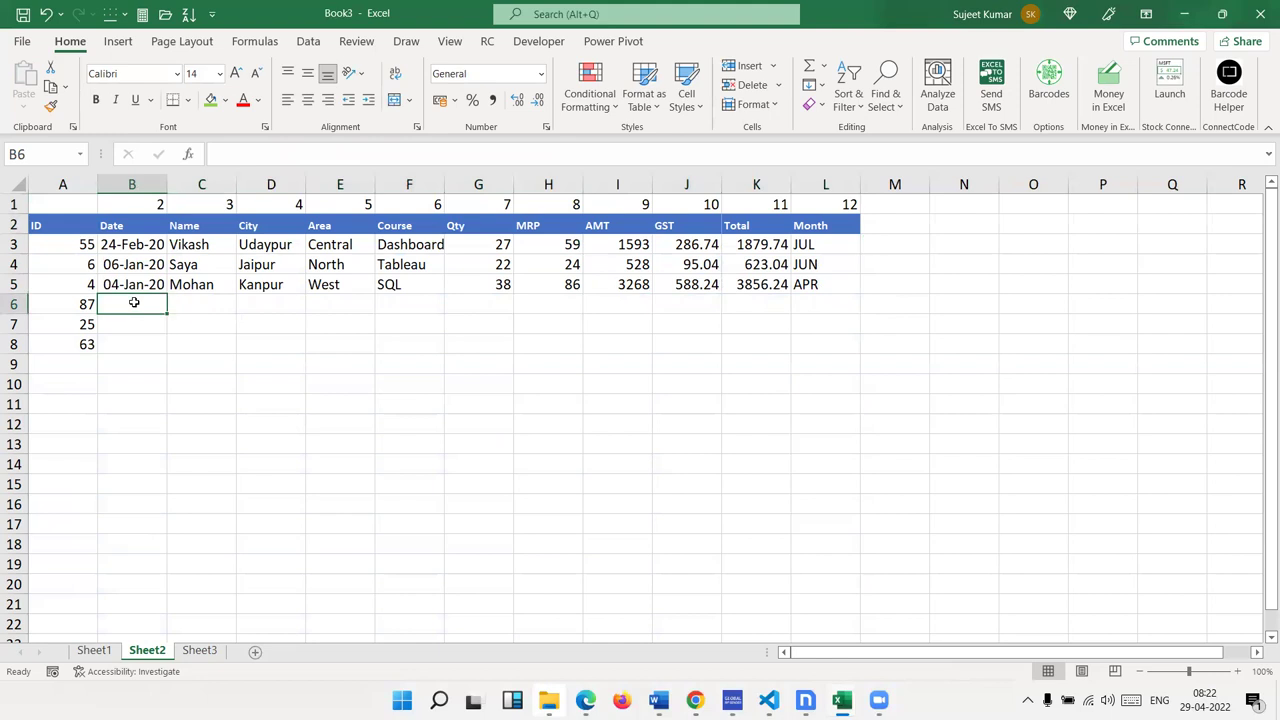
text(=vl)
key(Tab)
key(Left)
text(,{2,3,4,5,6,7,8,9,10,11)
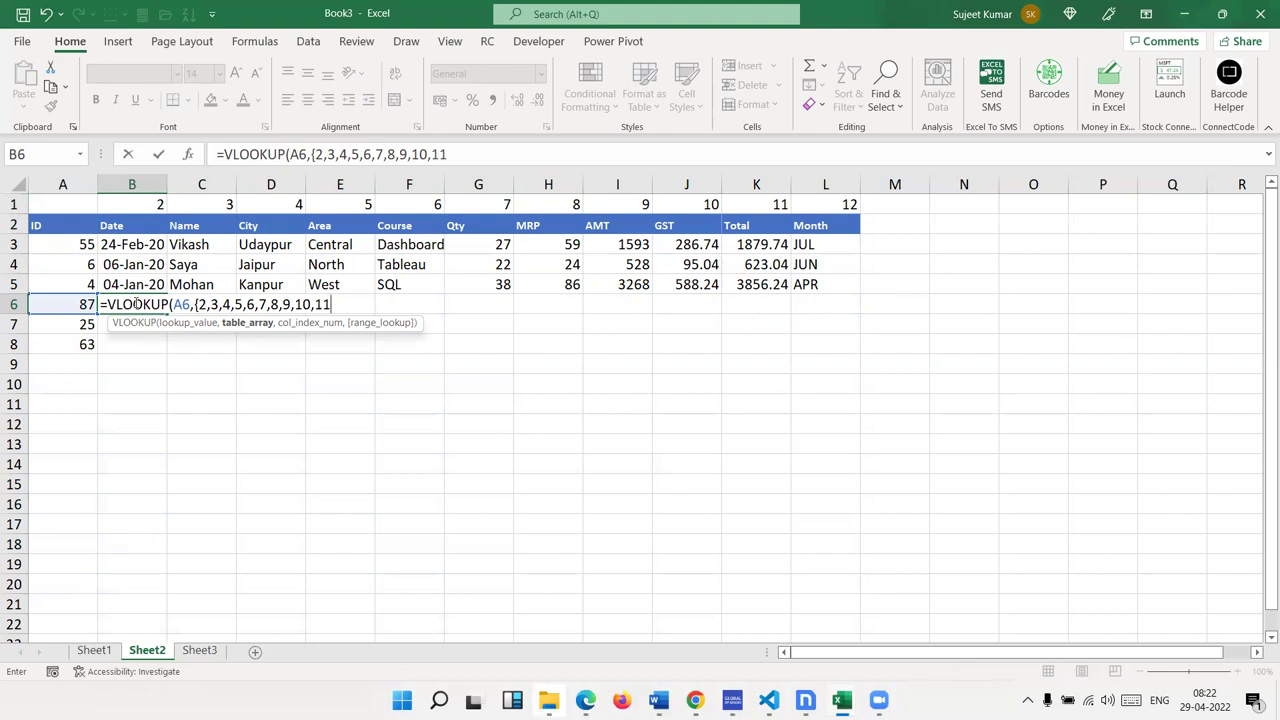
text(},0)
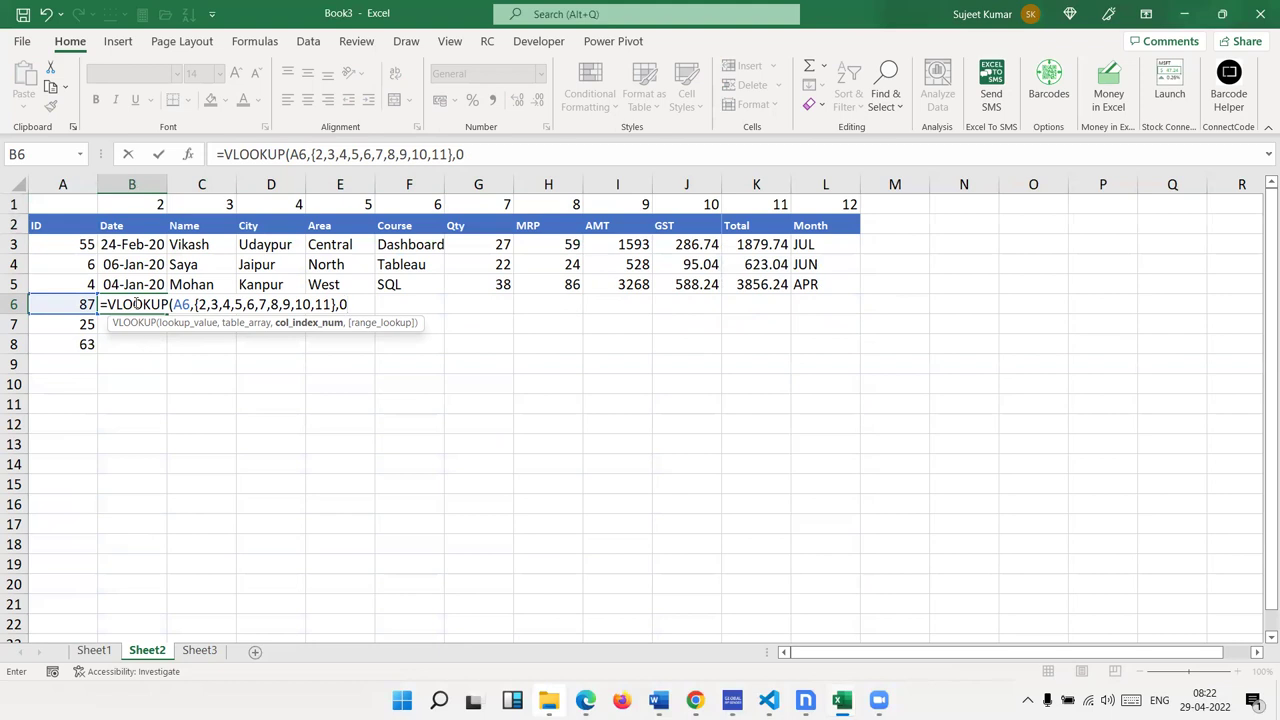
key(Return)
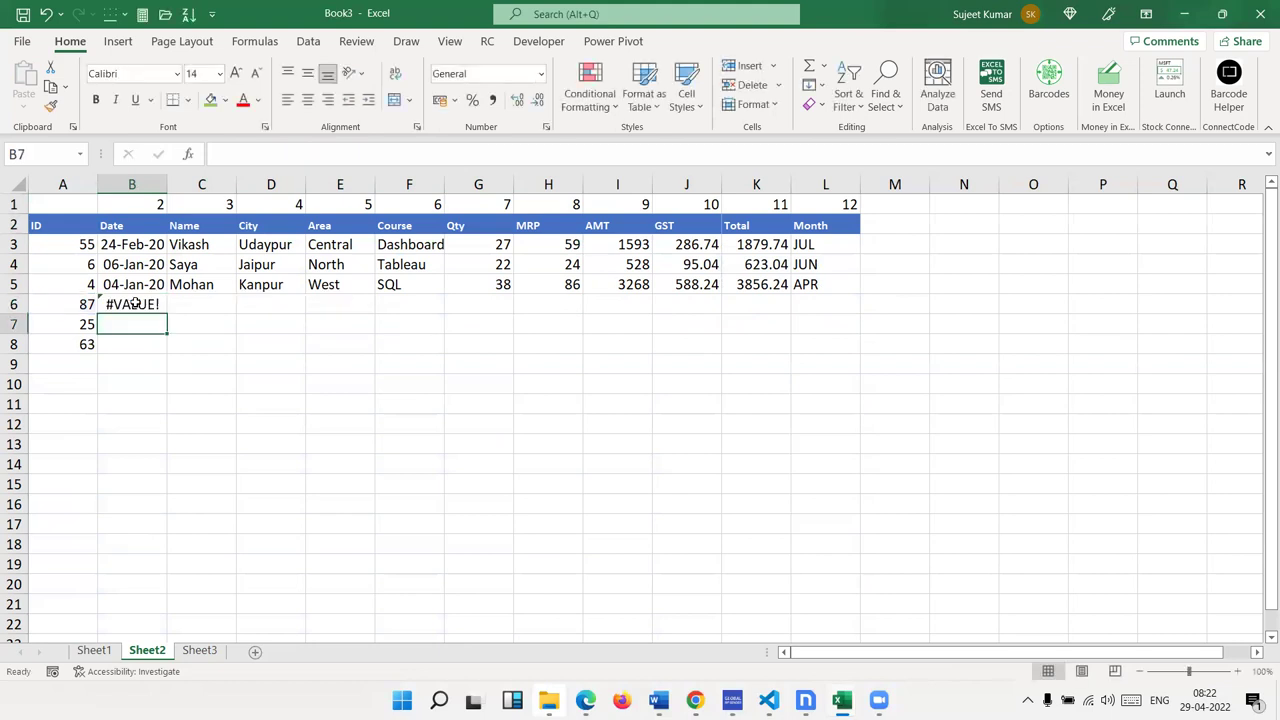
click(135, 303)
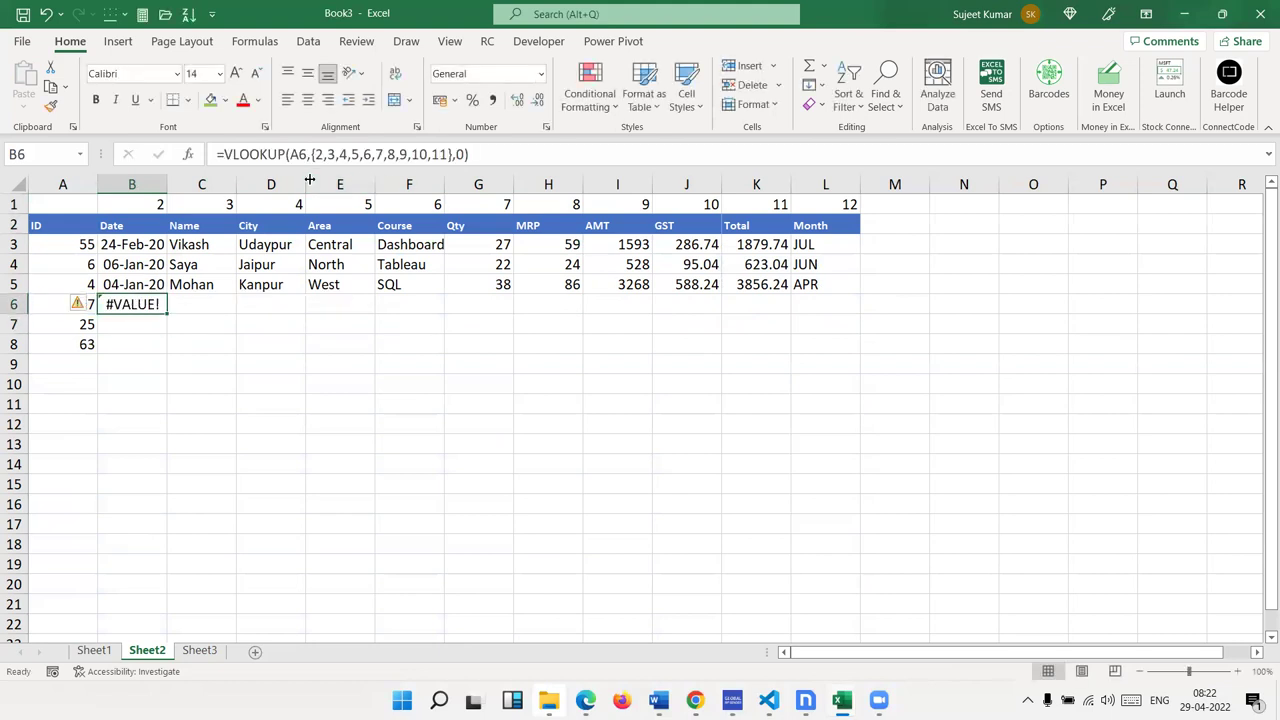
- Set B6's lookup table array to Sheet1 columns A:L and review the returned fields in row 6
key(F2)
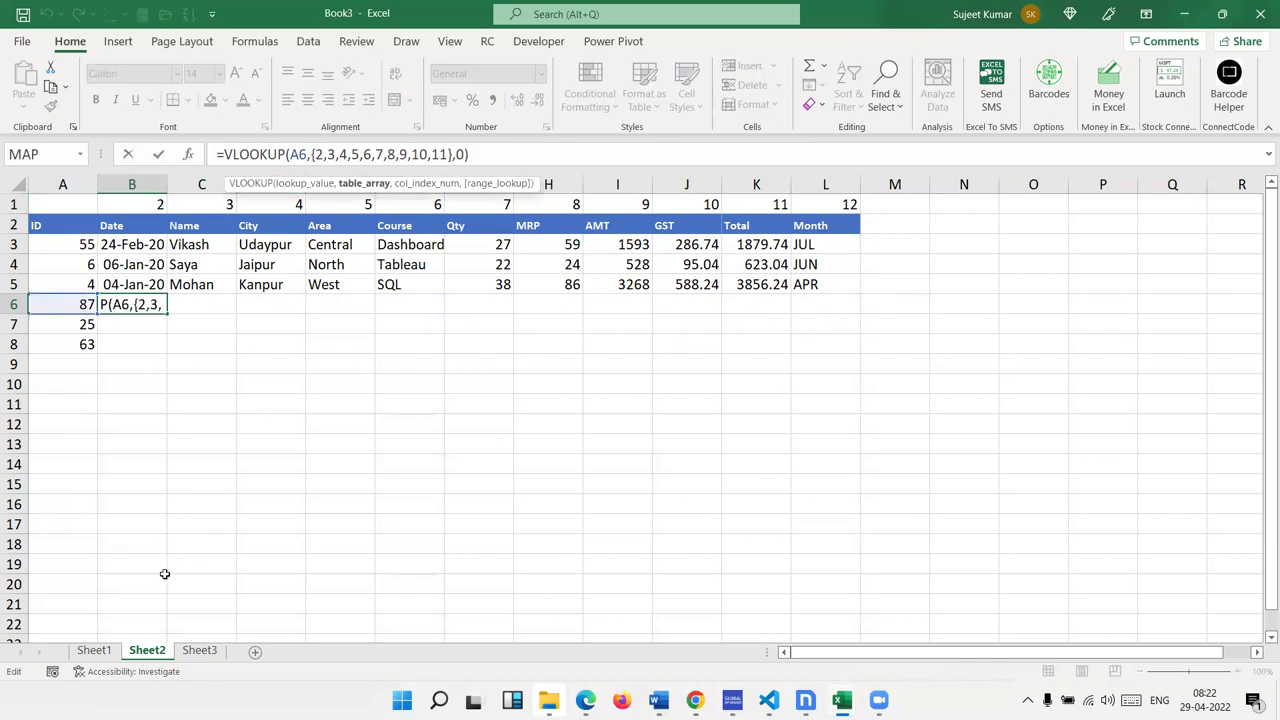
click(94, 651)
click(62, 184)
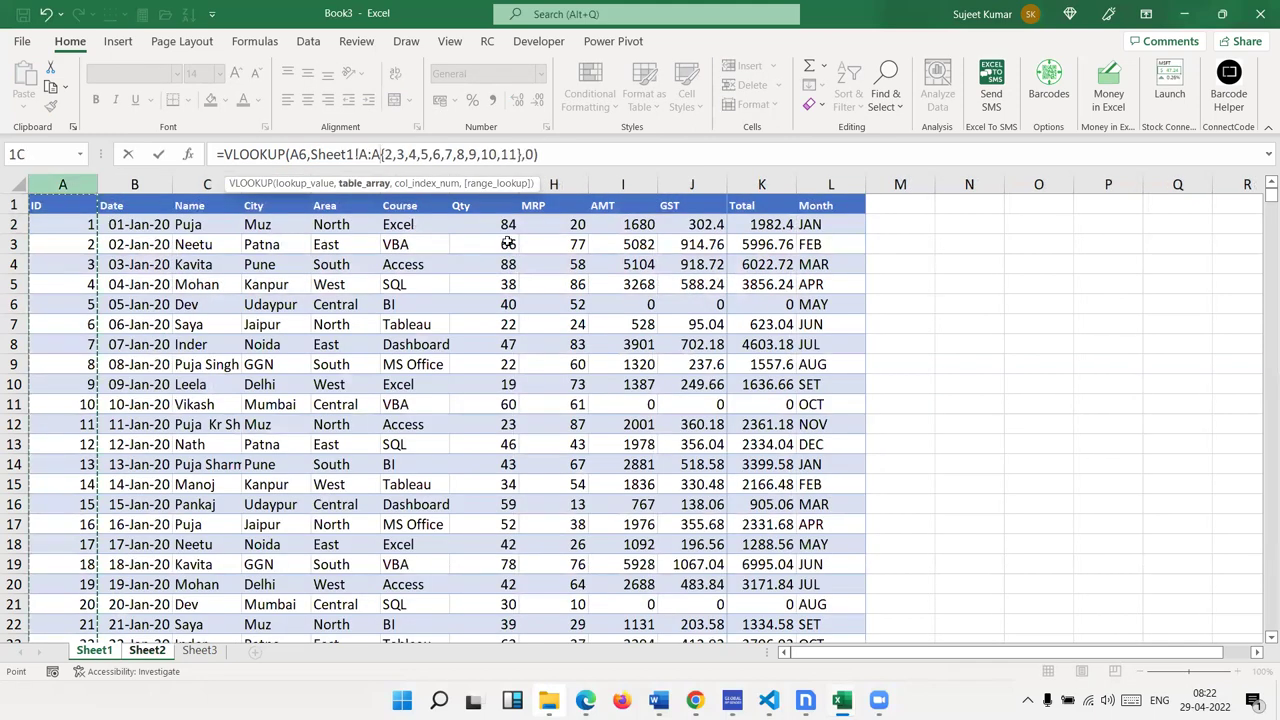
shift+click(830, 184)
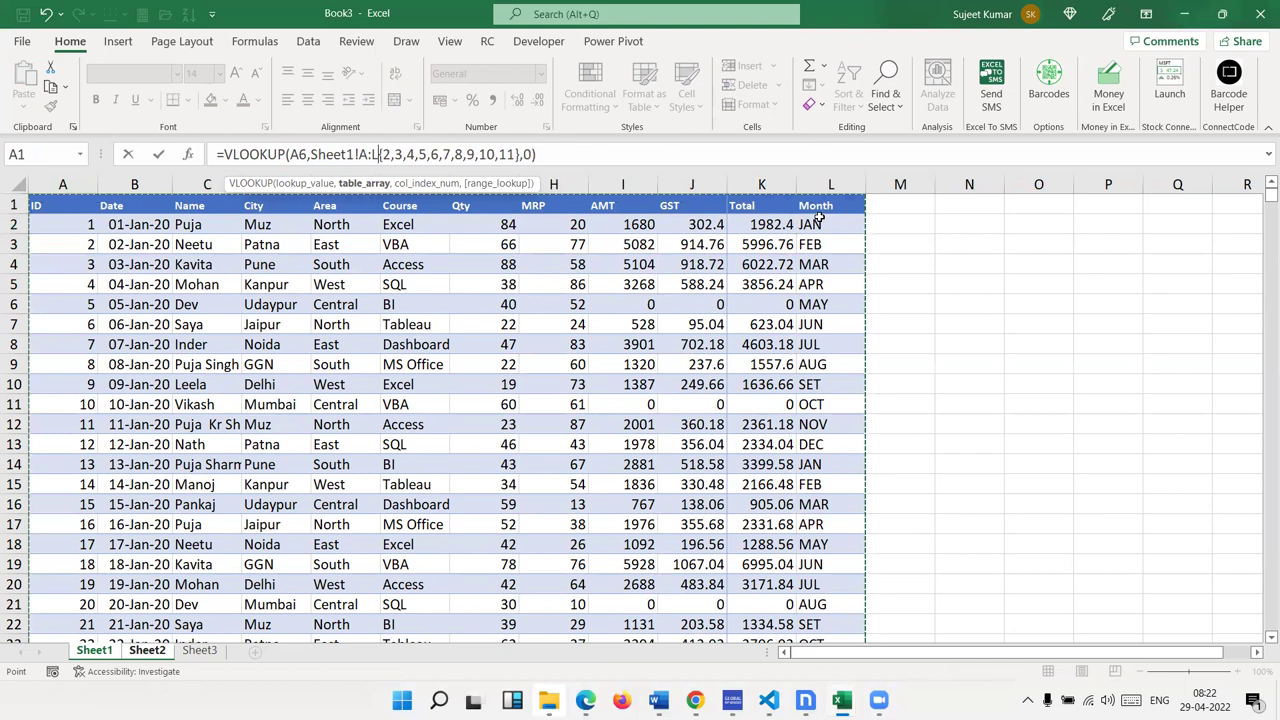
text(,)
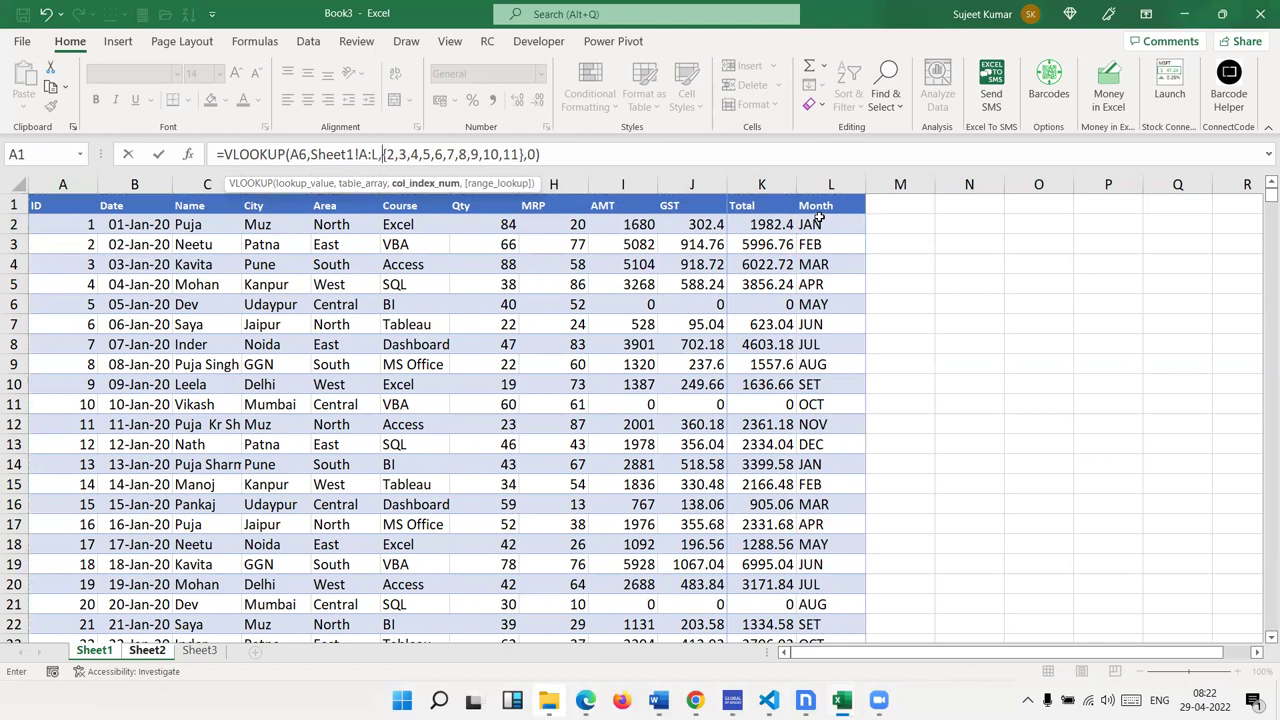
key(Return)
key(Up)
key(Right)
key(Right)
key(Right)
key(Right)
key(Right)
key(Right)
key(Right)
key(Right)
key(Right)
key(Right)
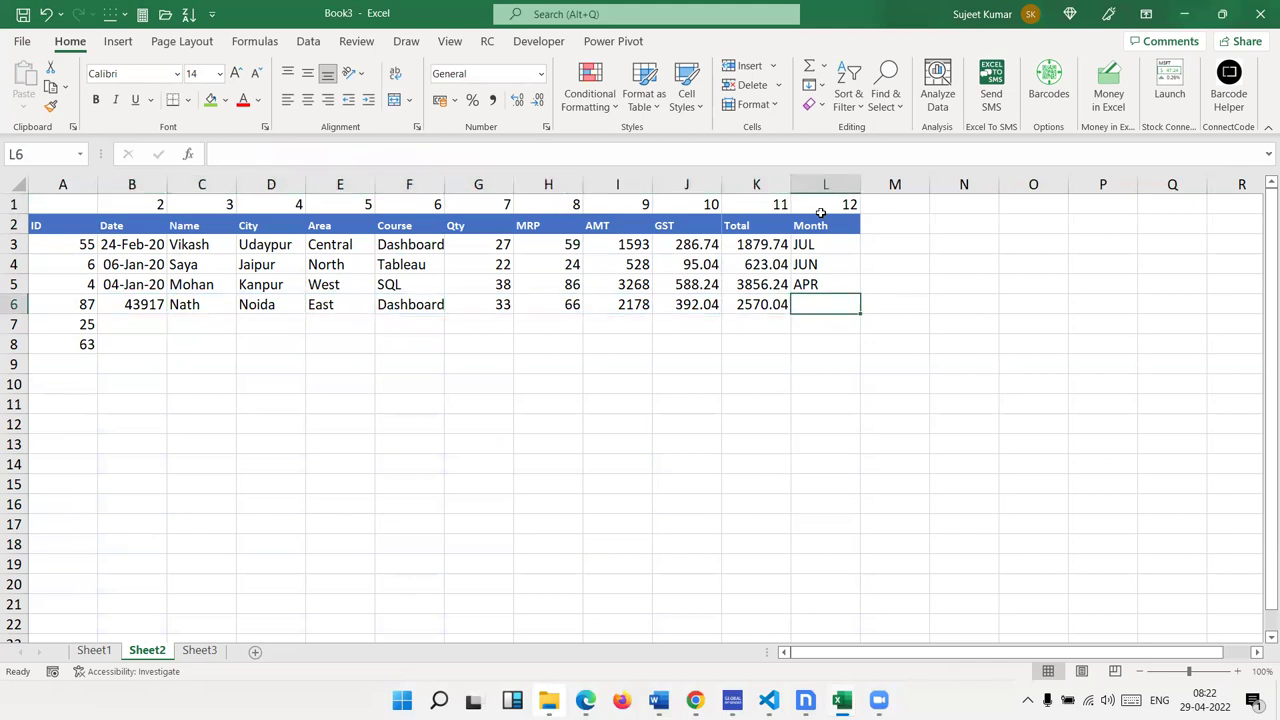
key(Left)
key(Left)
key(Left)
key(Left)
key(Left)
key(Left)
key(Left)
key(Left)
key(Left)
key(Left)
key(Right)
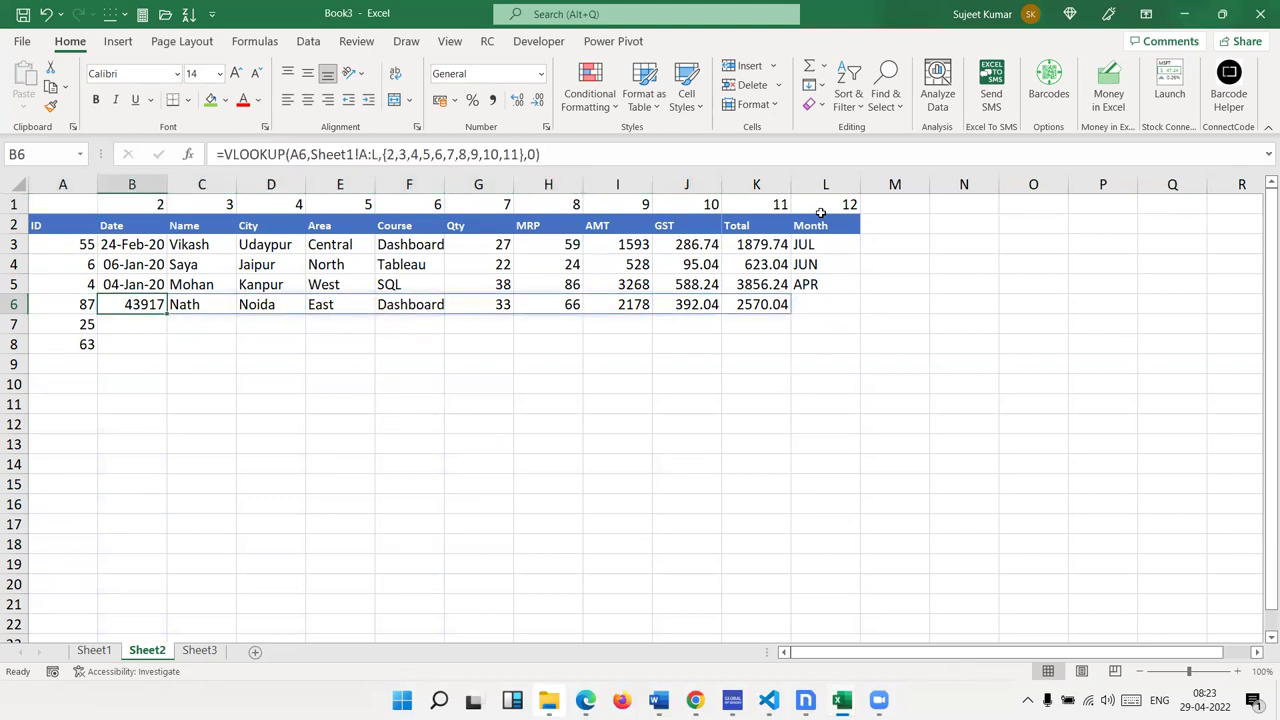
- Add 12 to the formula's column-number array so row 6 extends through MAR
click(519, 154)
text(,12)
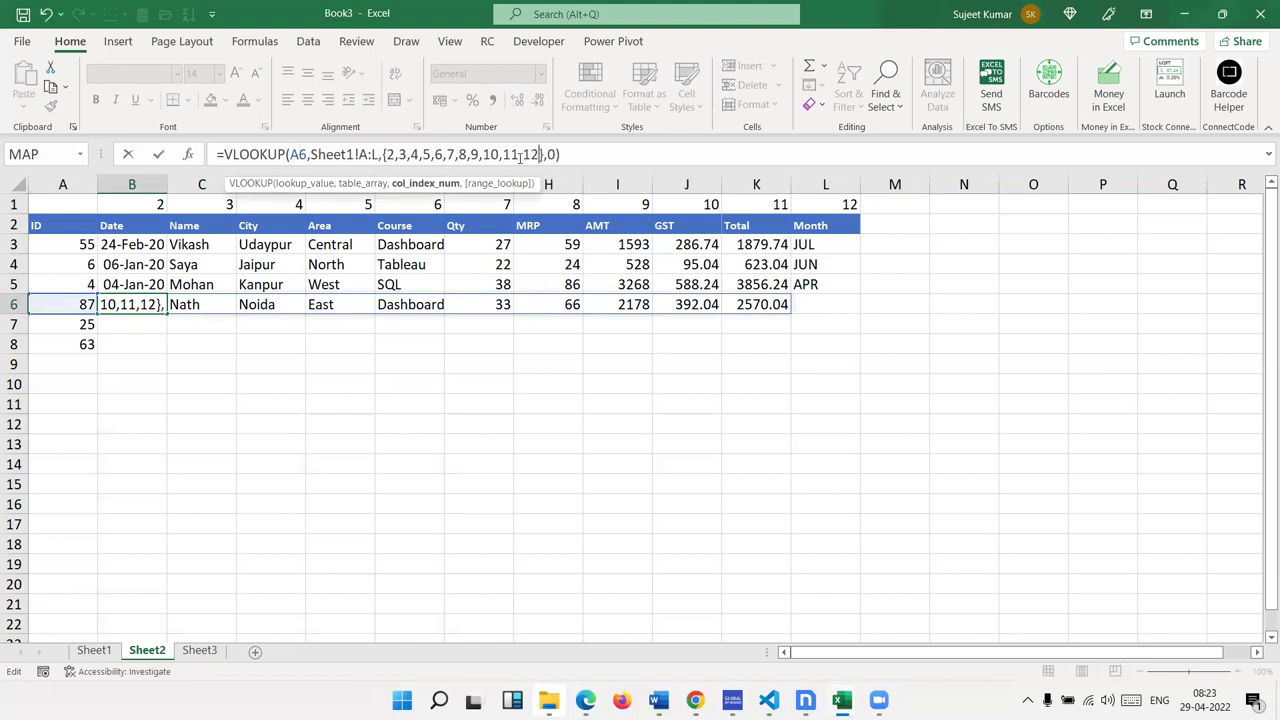
key(Return)
- Try filling the B6 lookup down to B7:B8, then undo the fill and review row 6
key(Up)
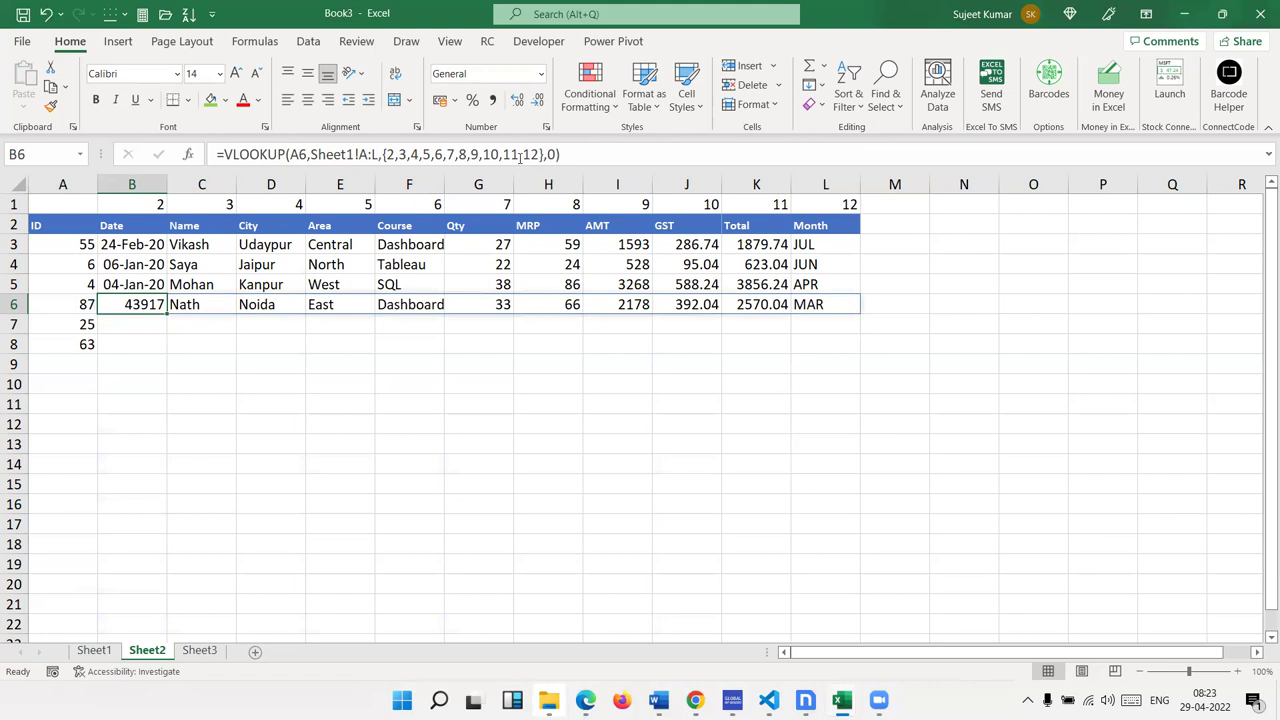
key(shift+Down)
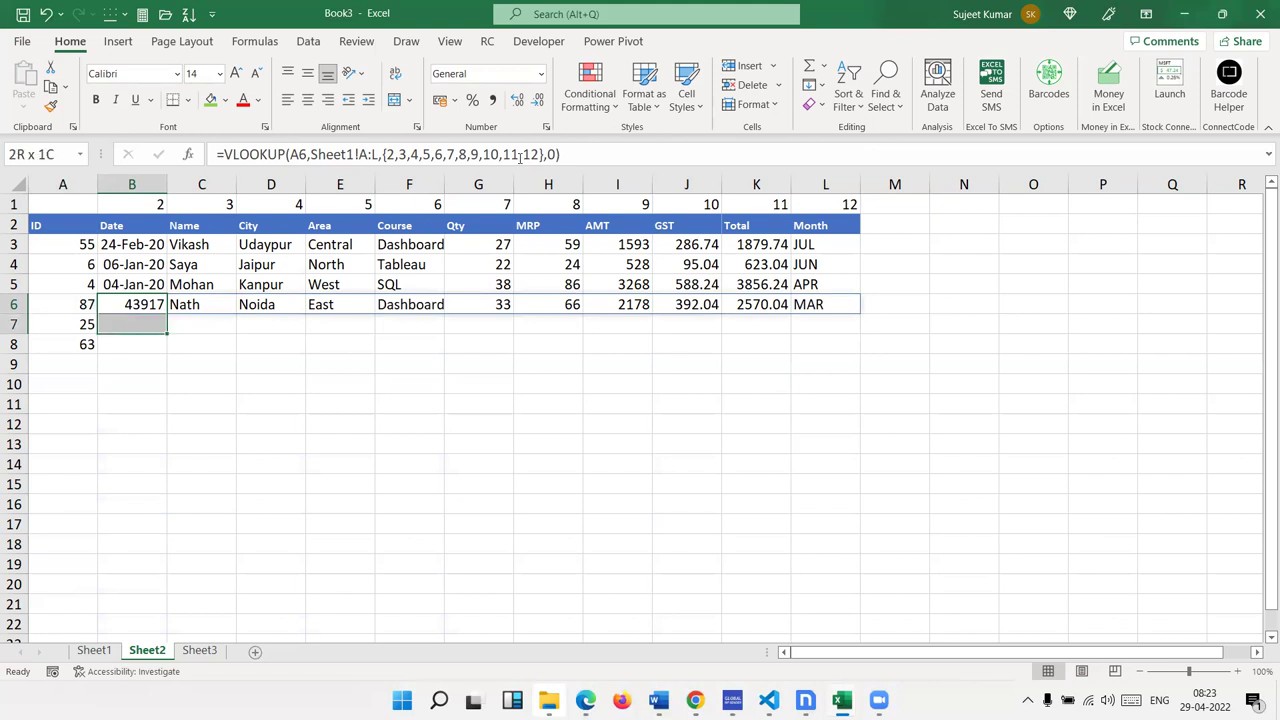
key(shift+Down)
key(ctrl+d)
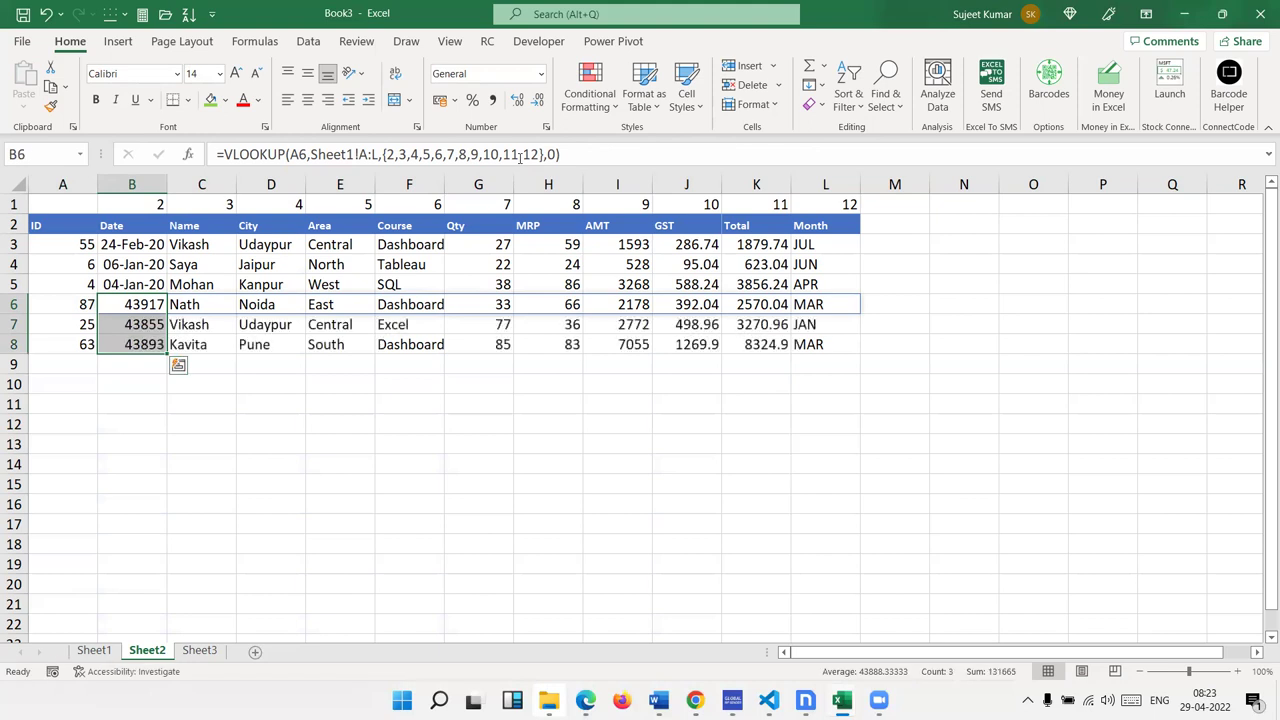
key(ctrl+z)
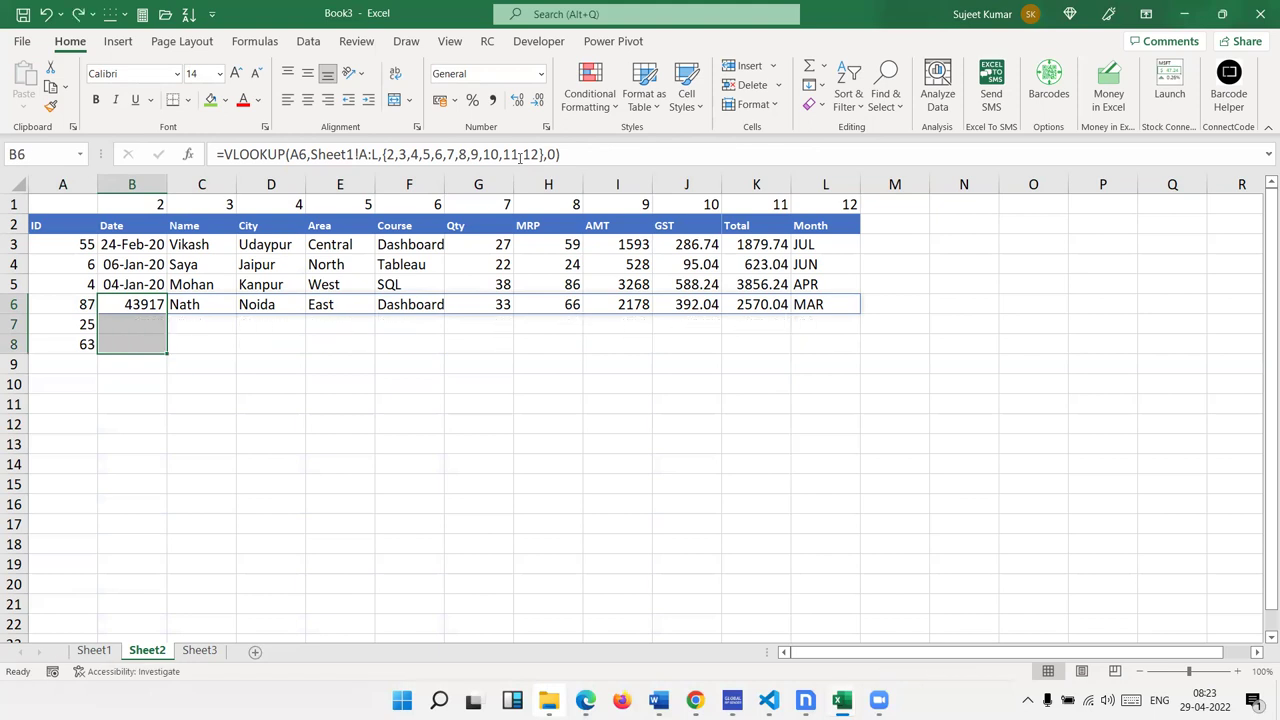
key(ctrl+z)
key(ctrl+z)
key(ctrl+z)
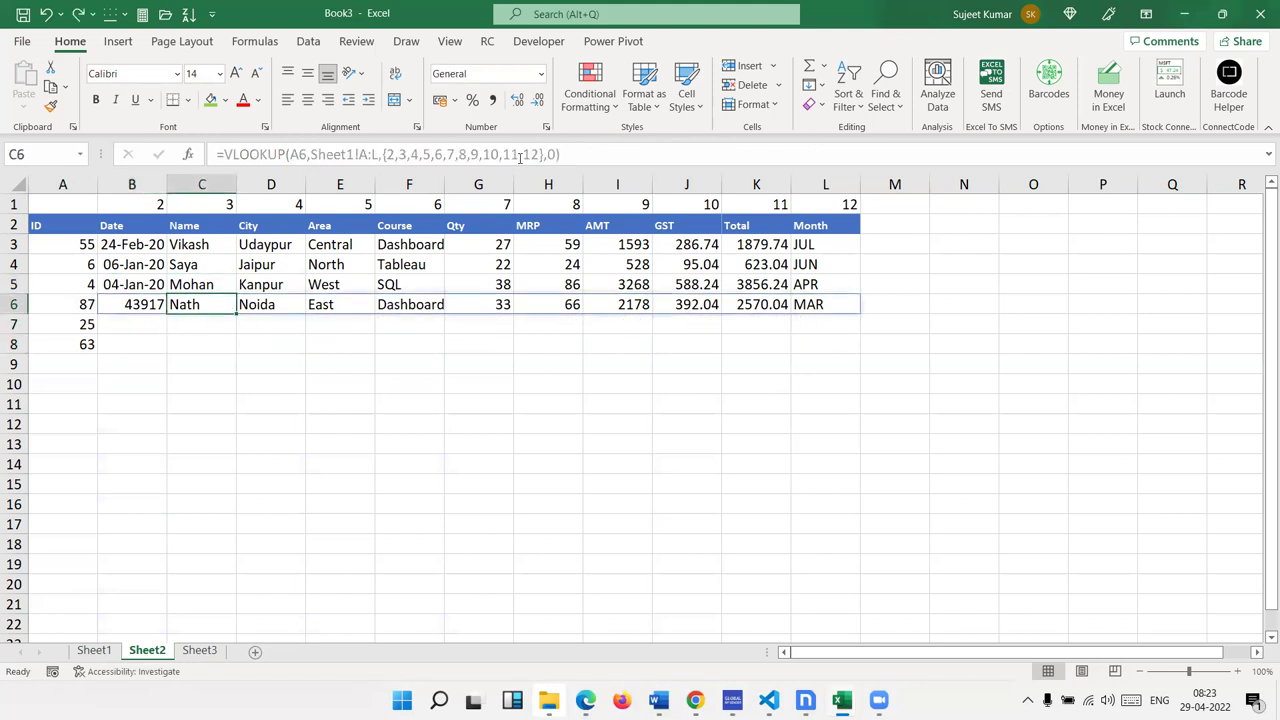
key(Right)
key(Right)
key(Right)
key(Right)
key(Right)
key(Right)
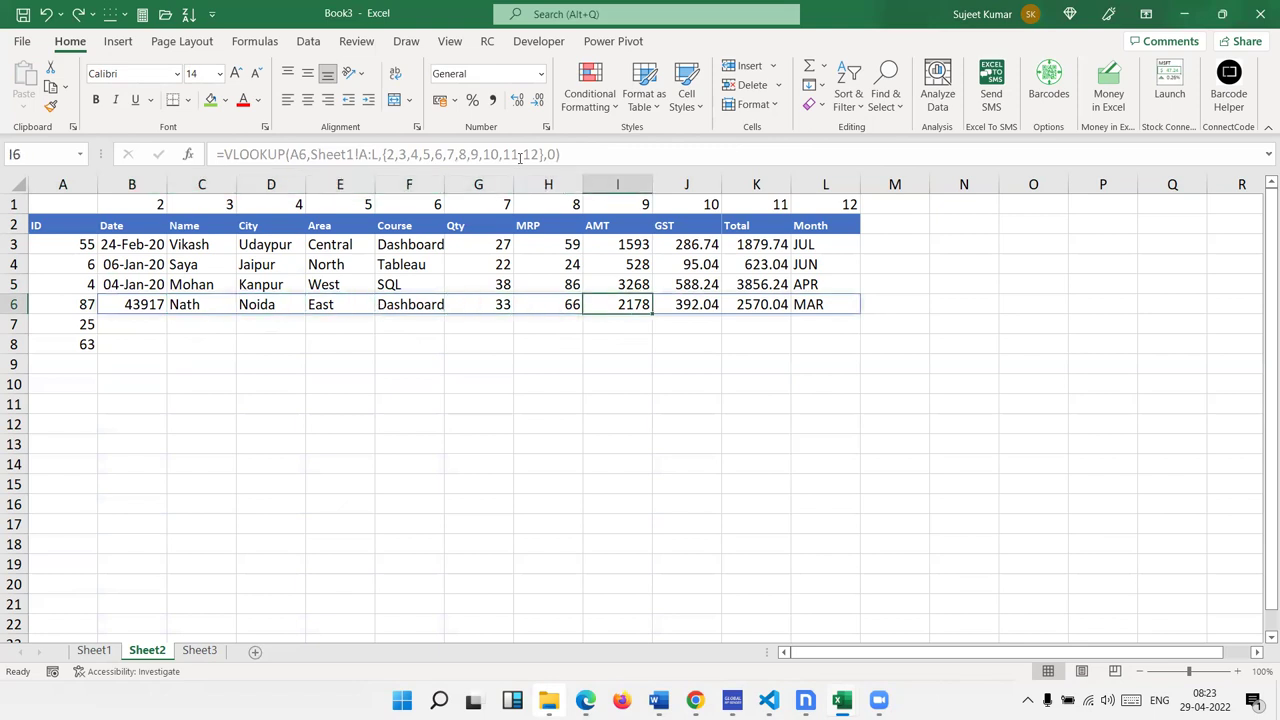
key(Right)
key(Right)
key(Right)
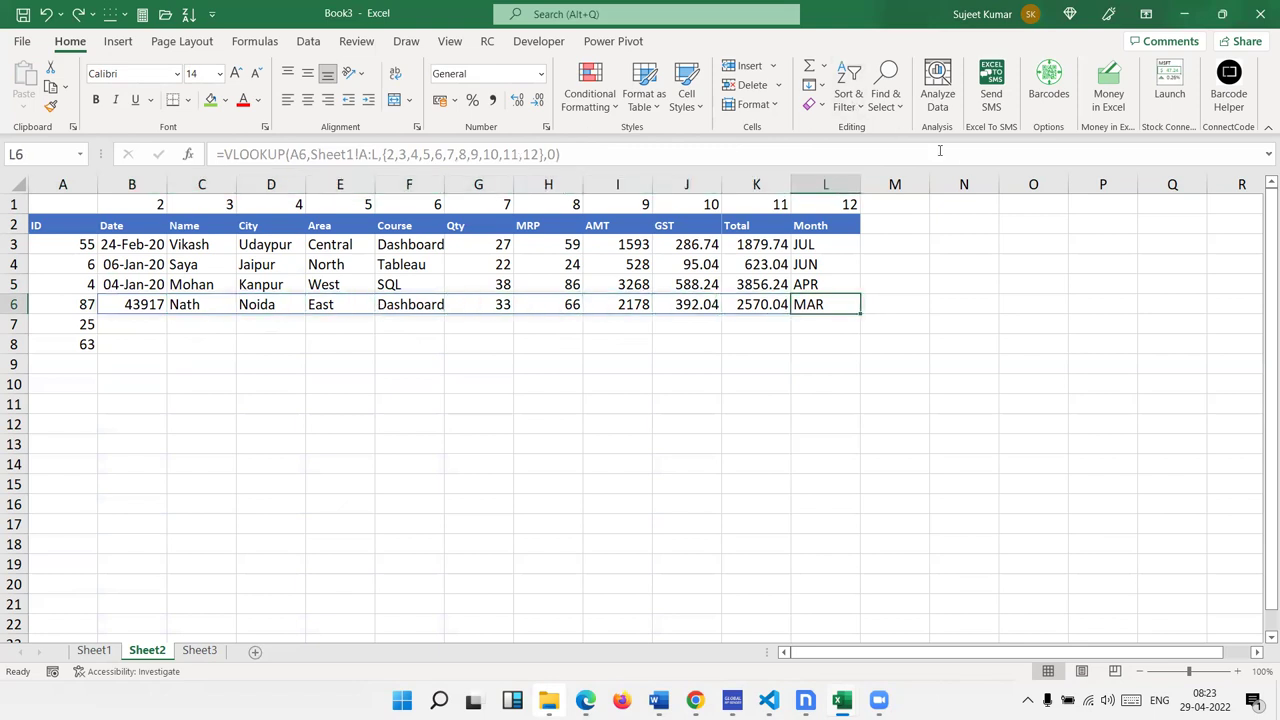
- Type the values 1, 2, 3 and 4 across N2:Q2
click(980, 225)
text(1)
key(Tab)
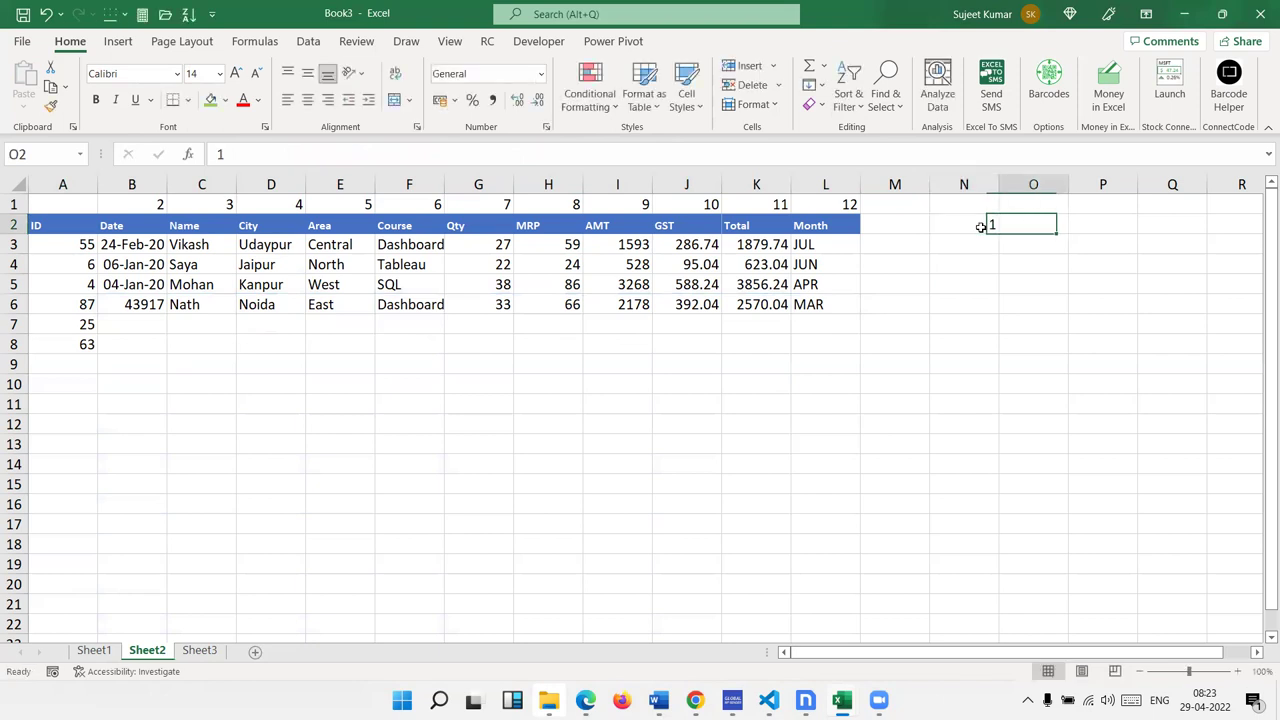
text(2)
key(Tab)
text(3)
key(Tab)
text(4)
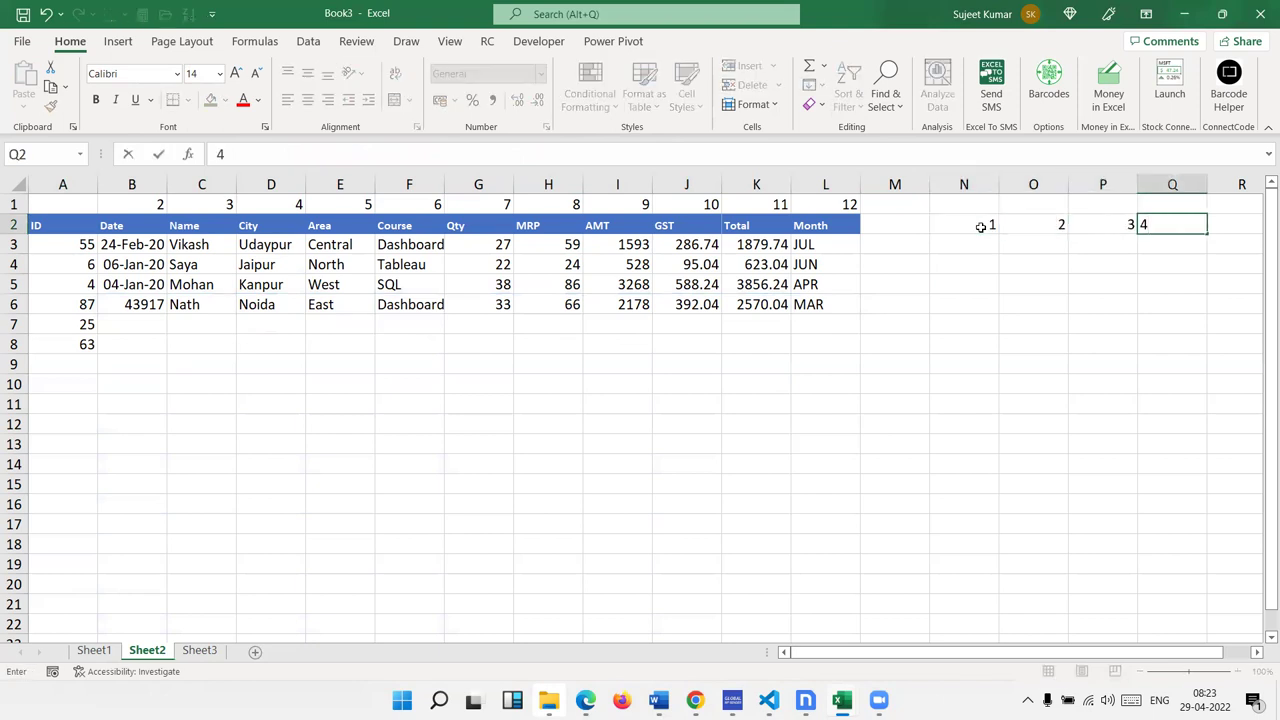
key(Down)
key(Up)
key(Left)
key(Left)
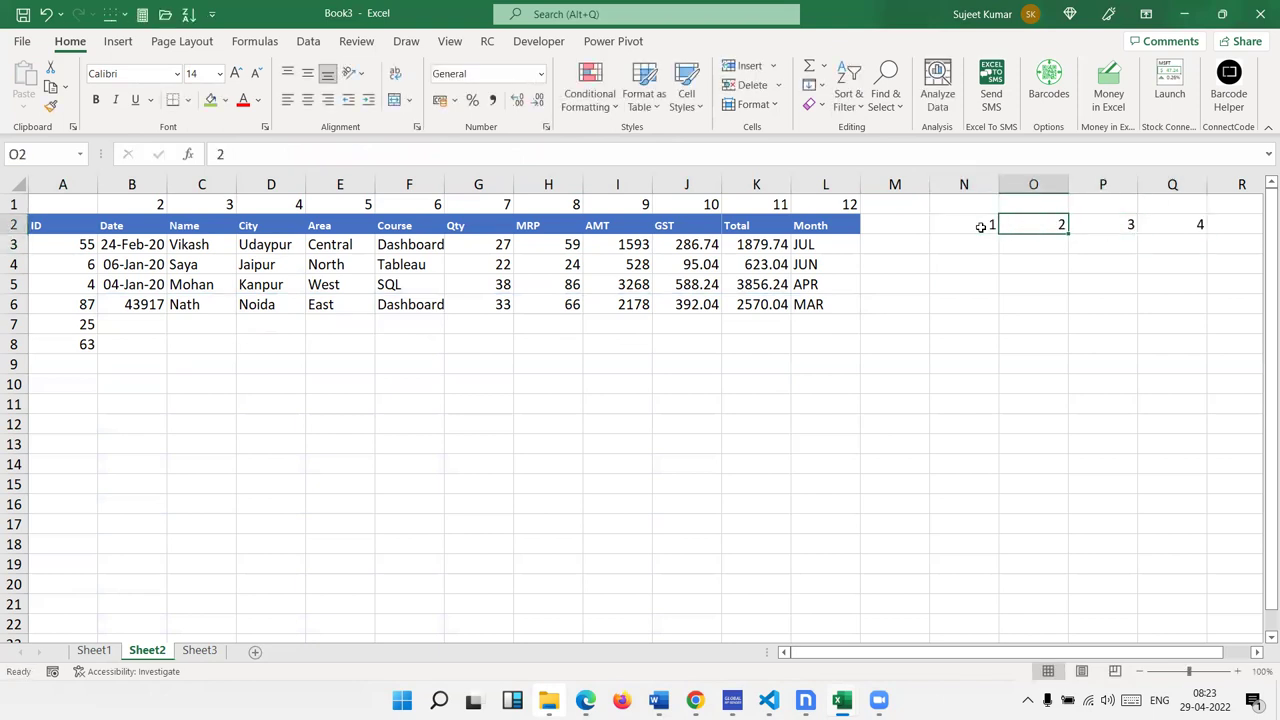
key(Left)
- Enter the array constant ={1,2,3,4} in N3 so it spills across N3:Q3
key(Down)
text(={)
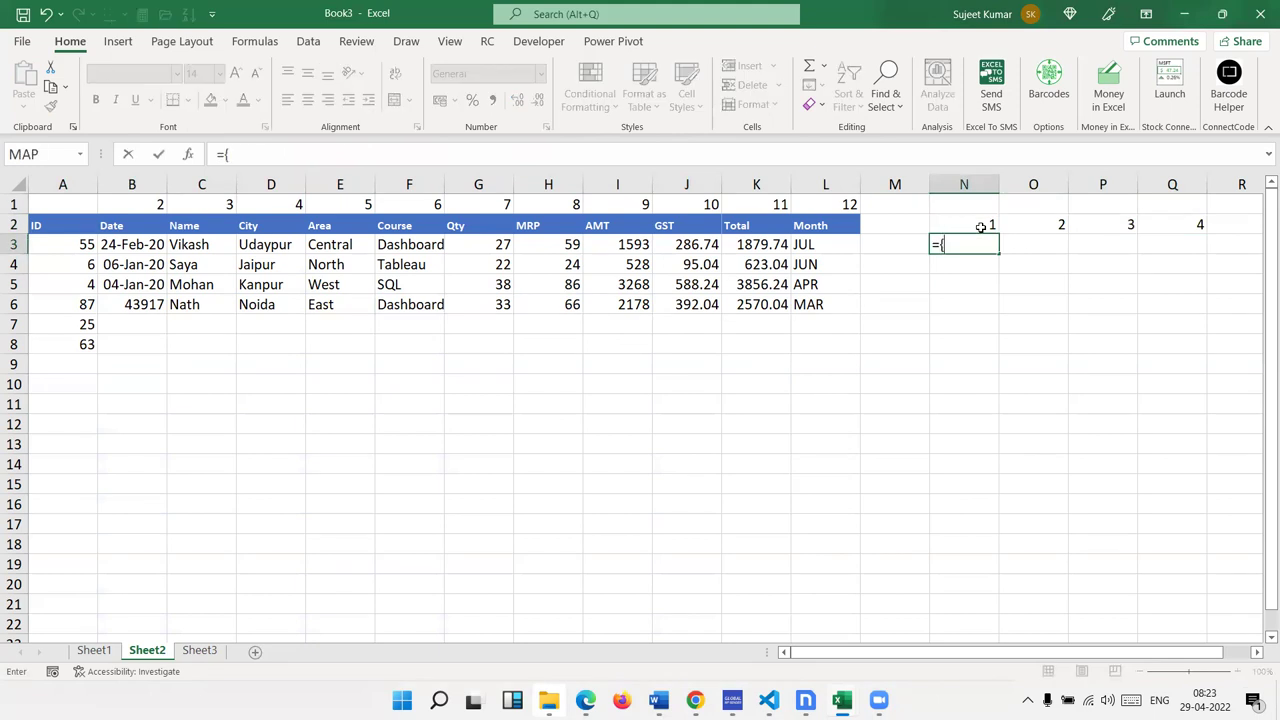
text(1,2,3,4})
key(Return)
key(Up)
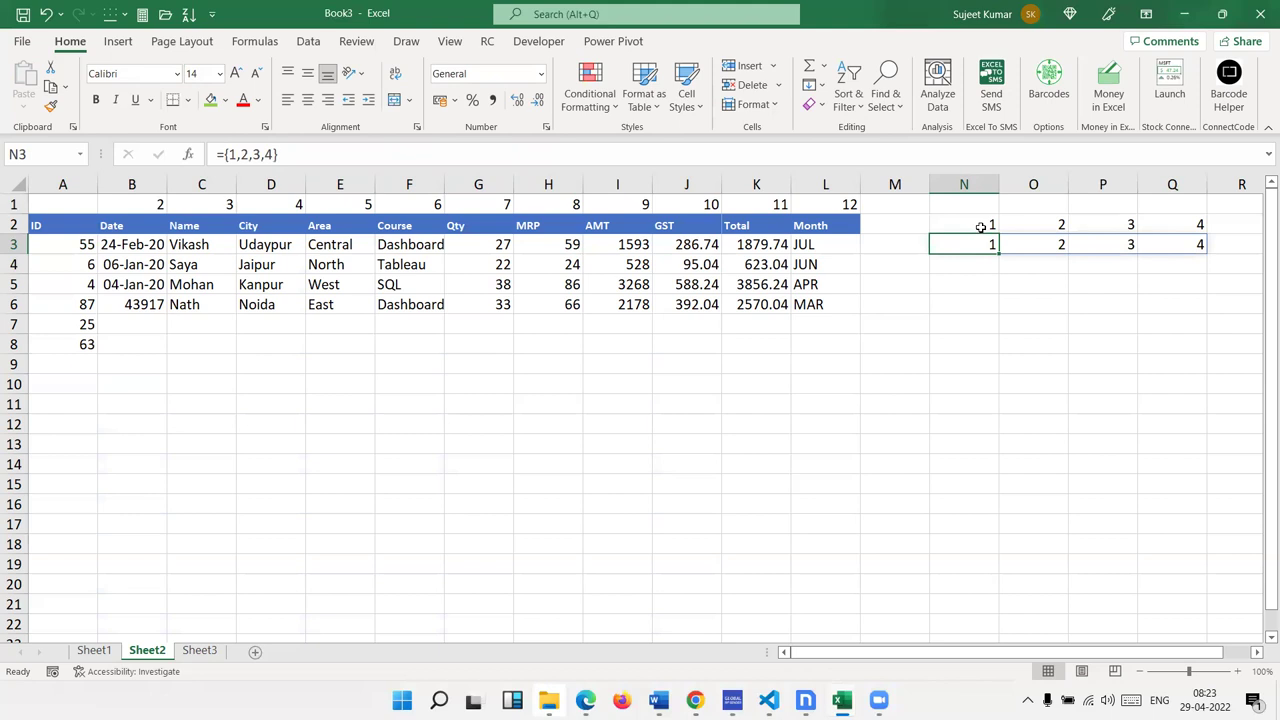
key(Left)
key(Left)
key(Left)
key(Left)
key(Left)
key(Left)
key(Left)
key(Left)
key(Left)
key(Left)
key(Left)
key(Left)
key(Down)
key(Down)
key(Down)
key(Down)
key(Right)
key(Up)
key(Down)
- Enter a VLOOKUP in B7 on A7 over Sheet1!A:L with an array of column numbers, spilling 43855 through 3270.96
text(=)
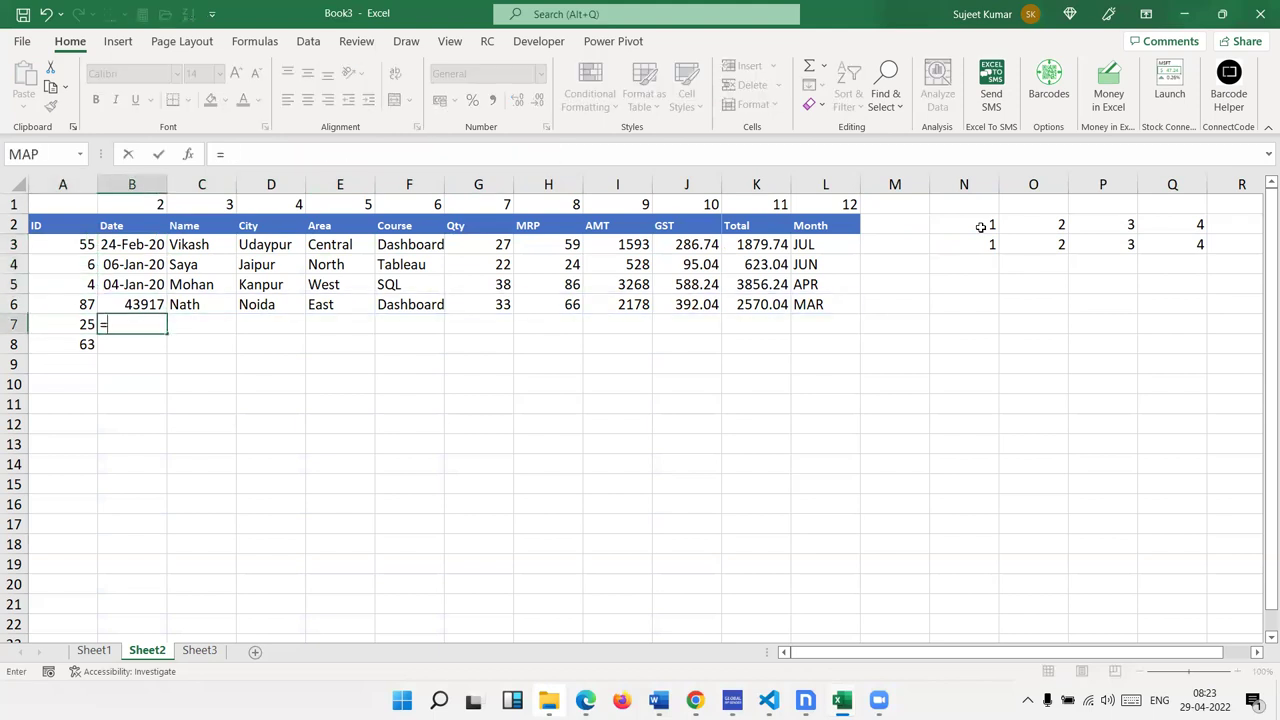
text(VL)
key(Tab)
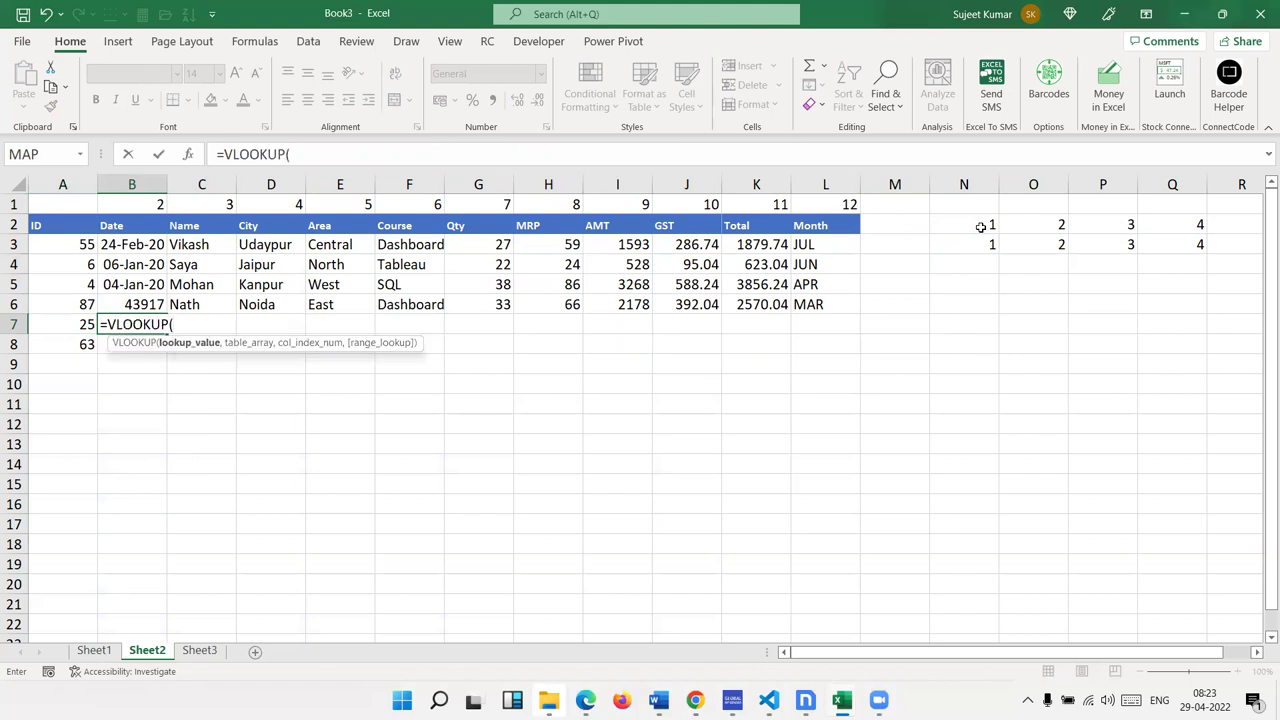
key(Left)
text(,)
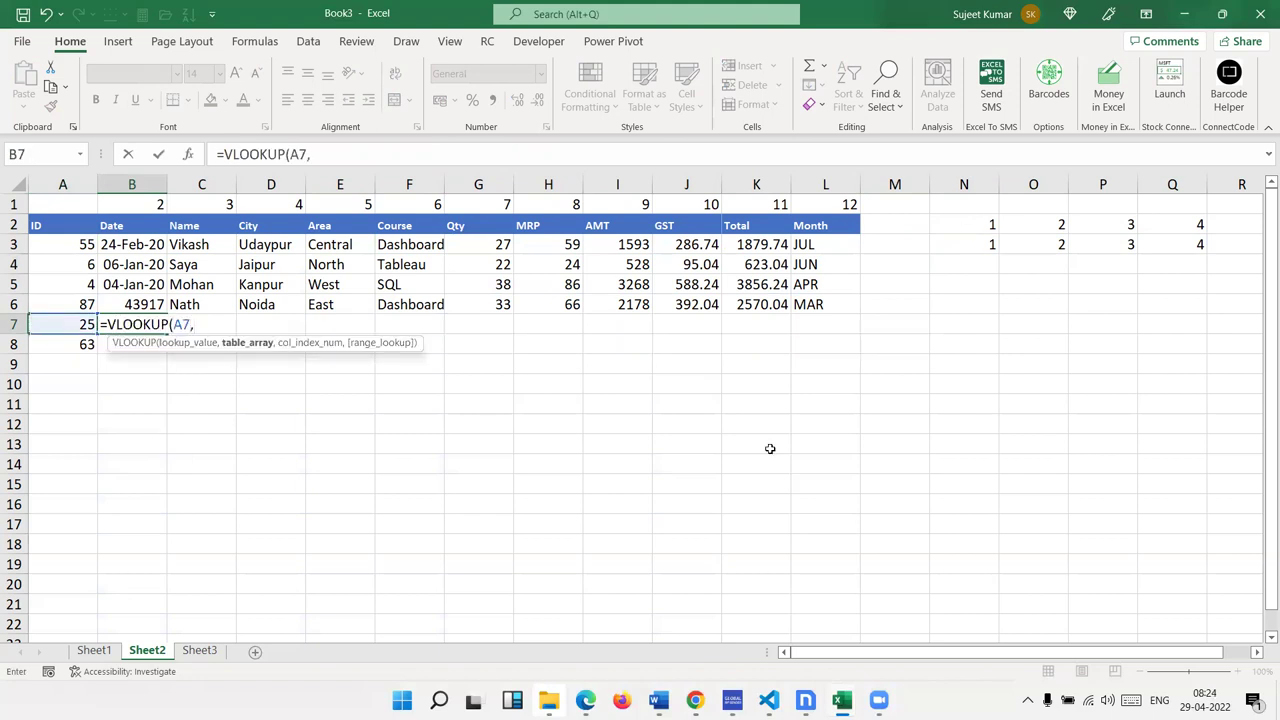
click(94, 650)
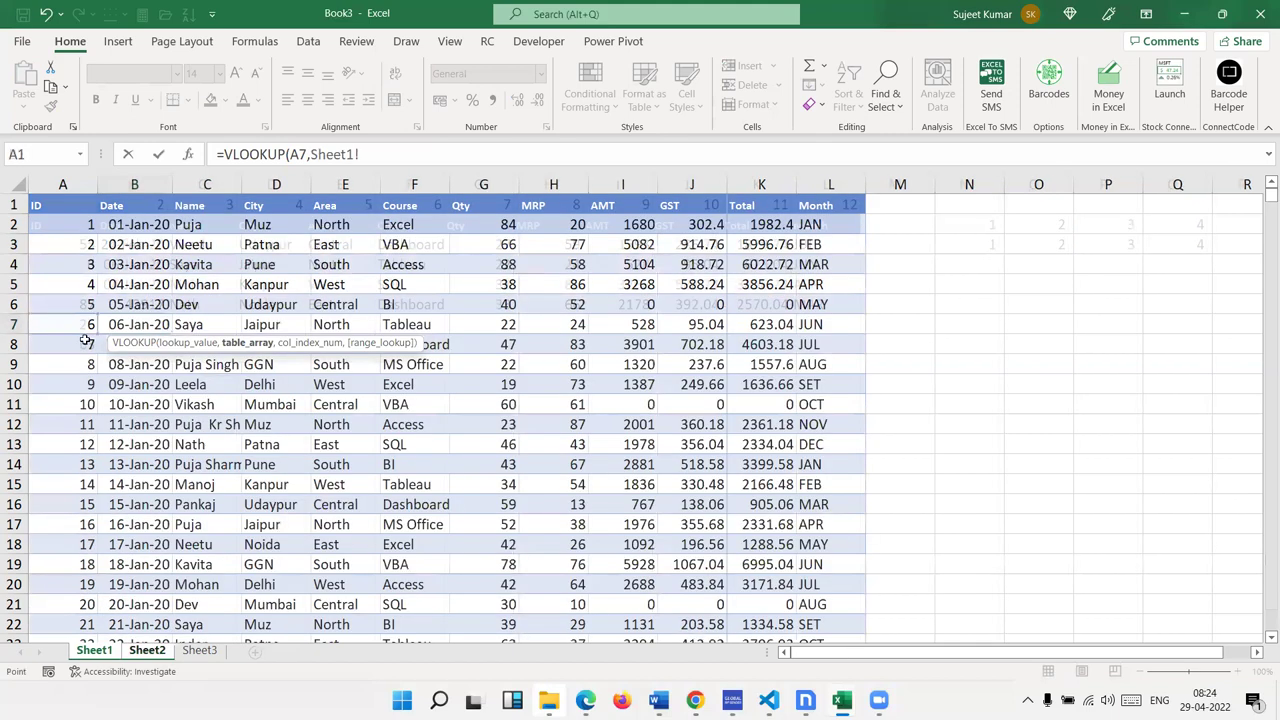
click(64, 186)
drag(64, 186, 851, 208)
text(,)
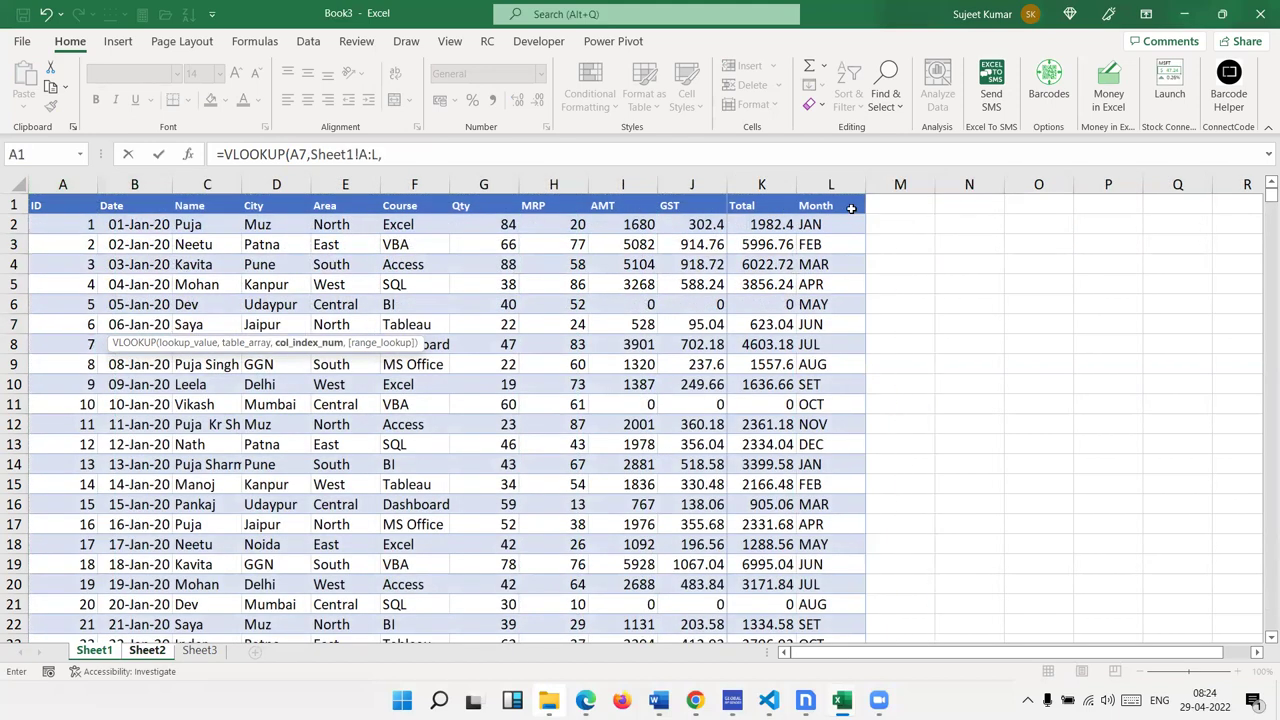
text({2,3,4,5,6,7,8,)
text(9,10,11)
key(Return)
key(Up)
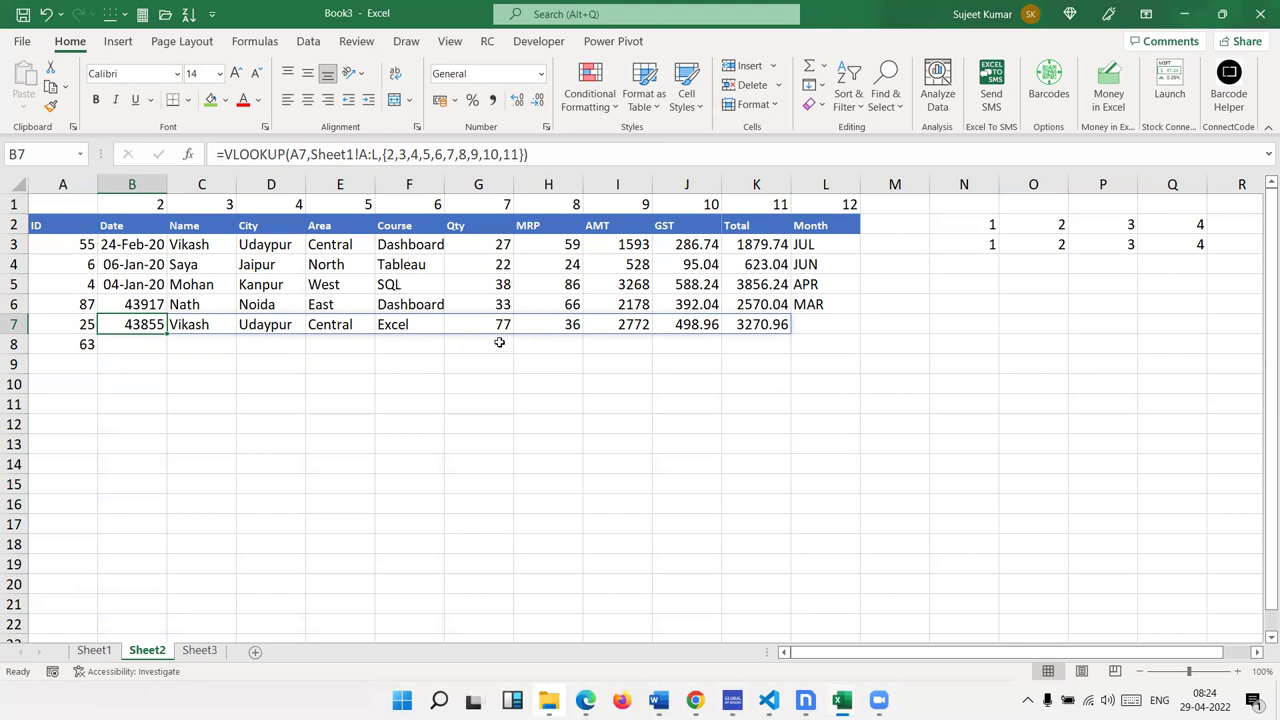
- Copy the Area, AMT and Total headers into D11:F11
click(320, 224)
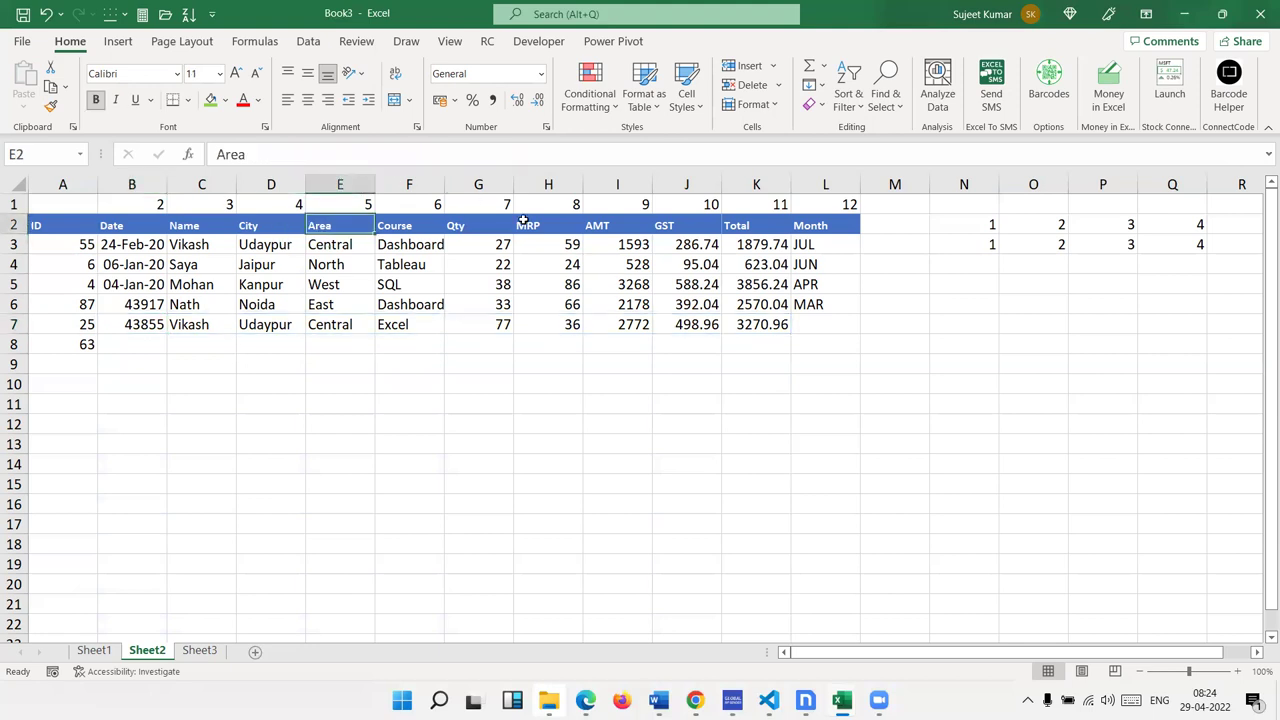
ctrl+click(600, 225)
ctrl+click(746, 229)
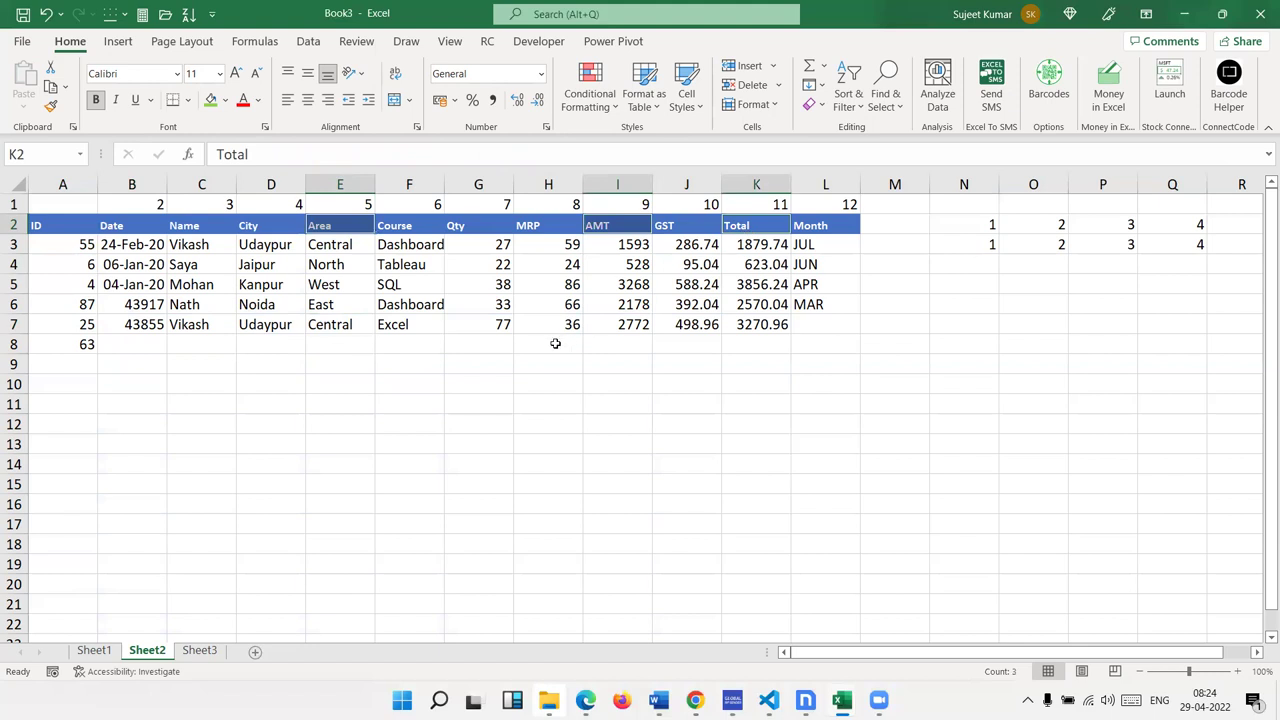
key(ctrl+c)
click(248, 400)
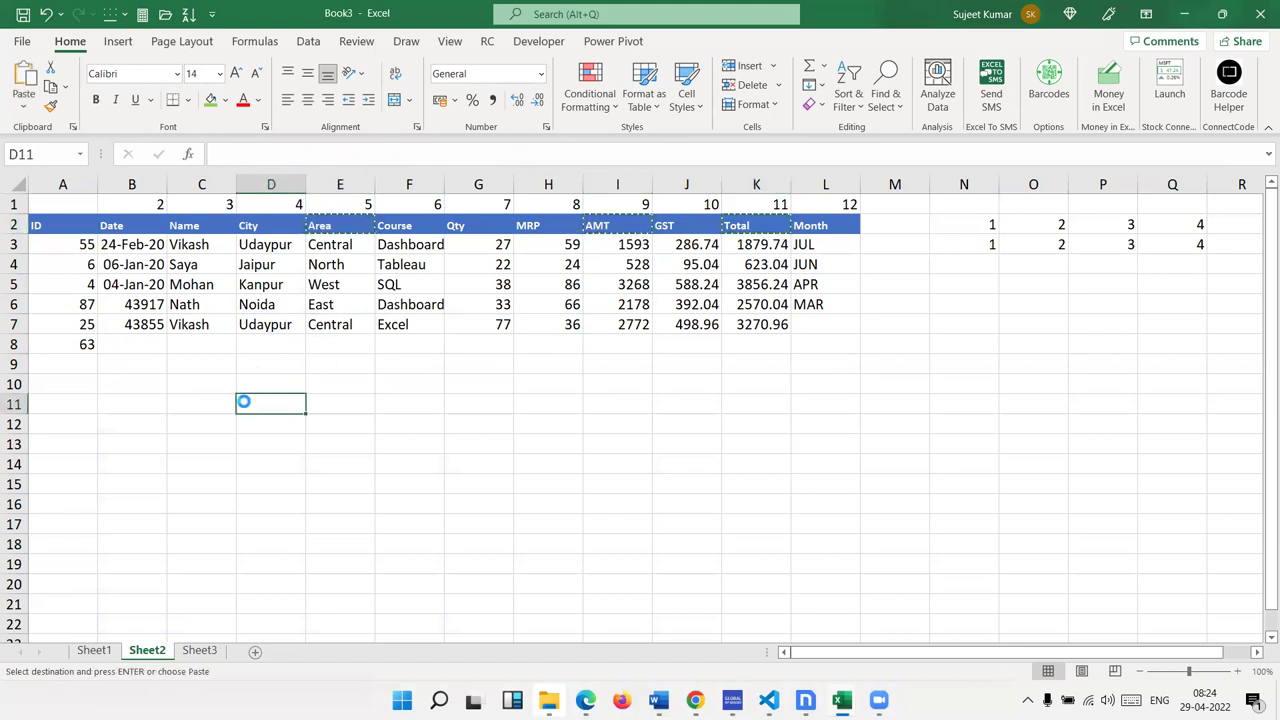
key(ctrl+v)
- Label C11 'id' and start entering 11 below it in C12
click(204, 407)
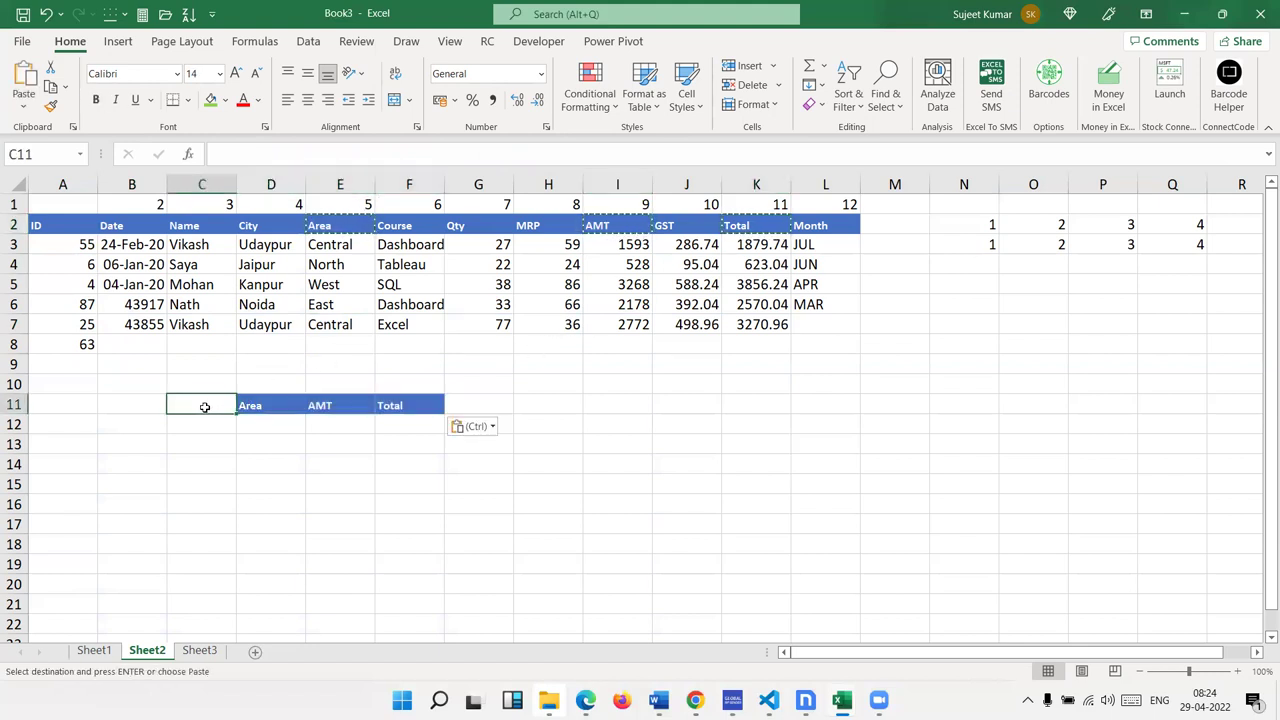
text(id)
key(Return)
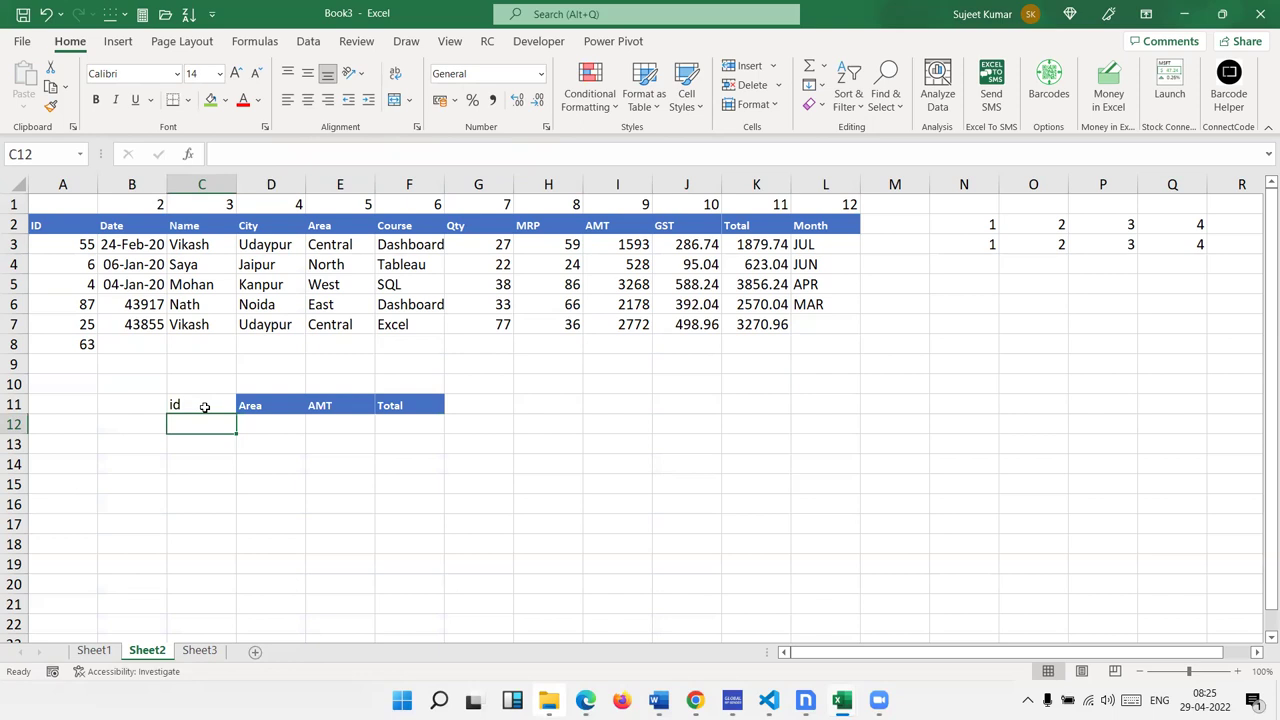
key(Down)
key(Up)
key(Up)
key(Down)
text(1)
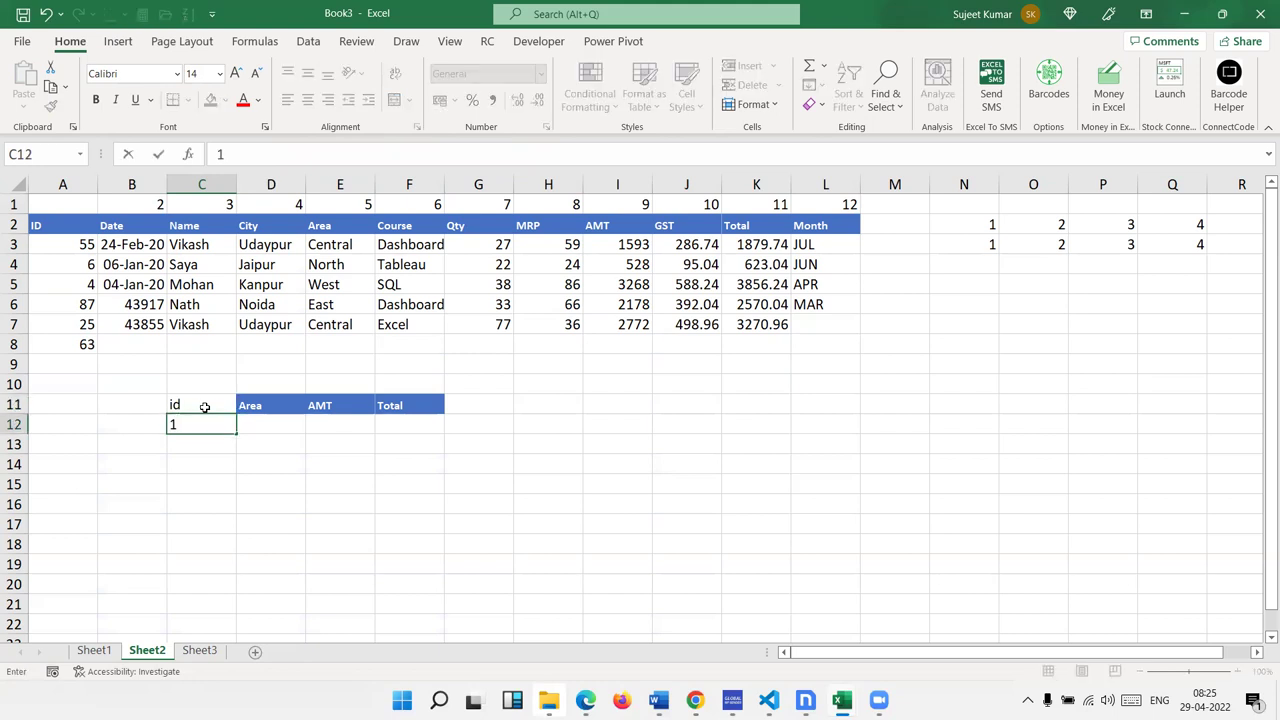
text(1)
- Commit id 11 in C12 and put =MATCH(D11,Sheet1!1:1,0) in D10, returning 5
key(Tab)
key(Up)
key(Up)
text(=)
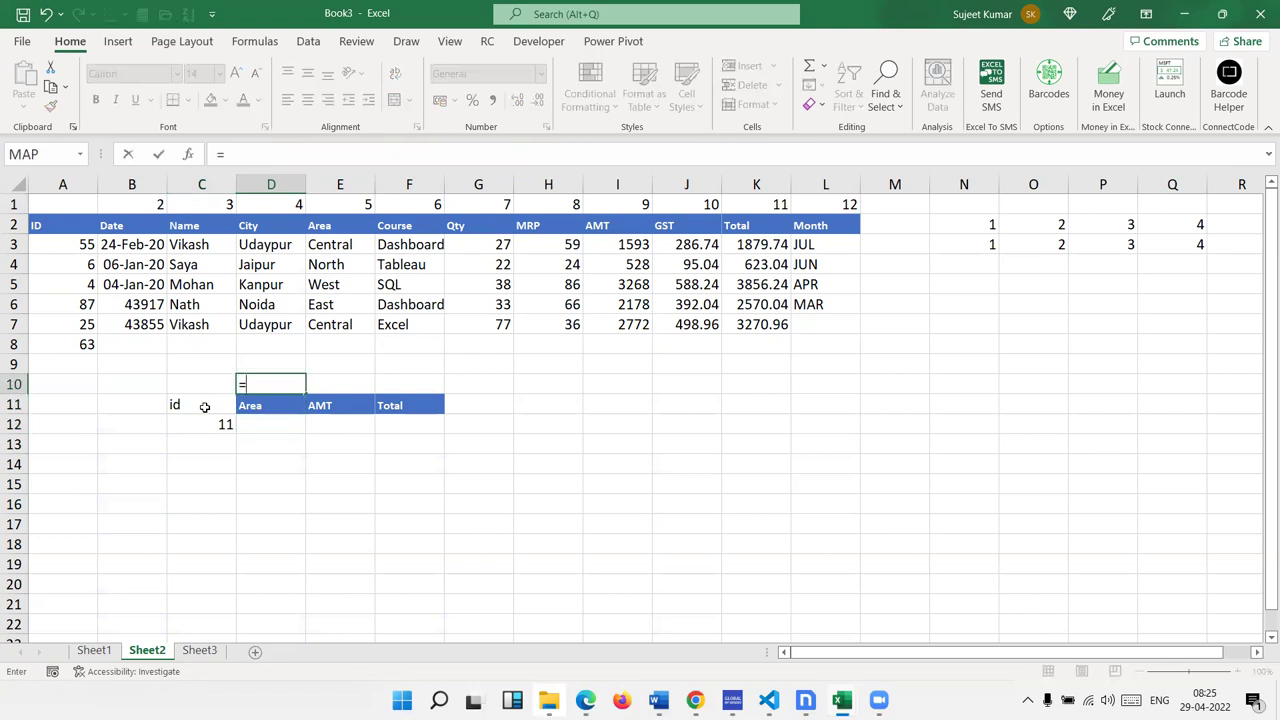
text(MAT)
key(Tab)
key(Down)
text(,)
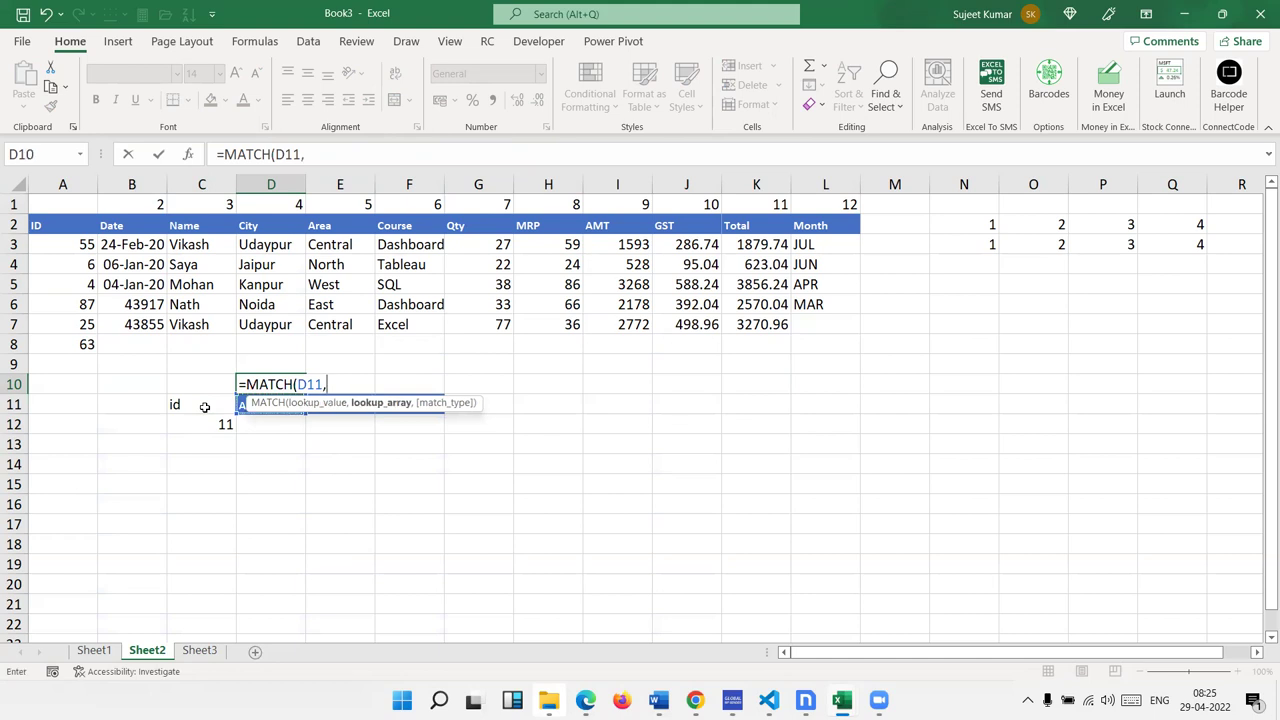
click(94, 651)
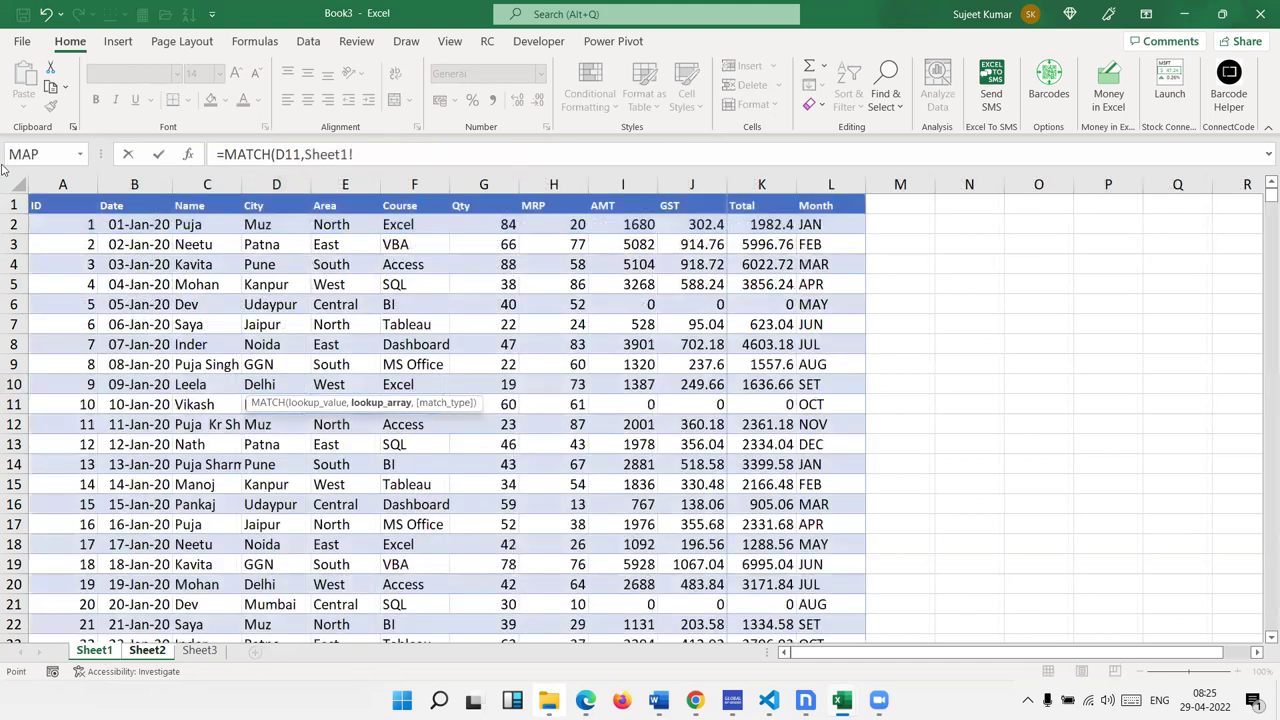
click(13, 204)
text(,0)
key(Return)
key(Up)
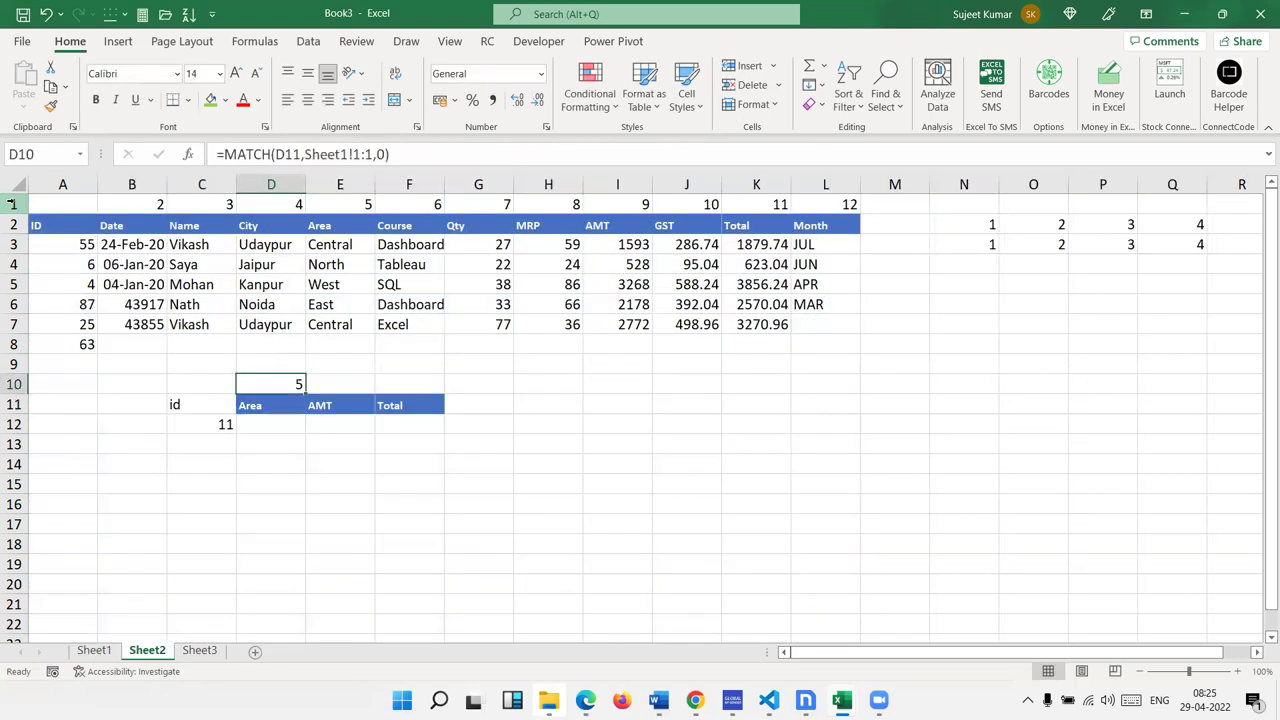
key(Down)
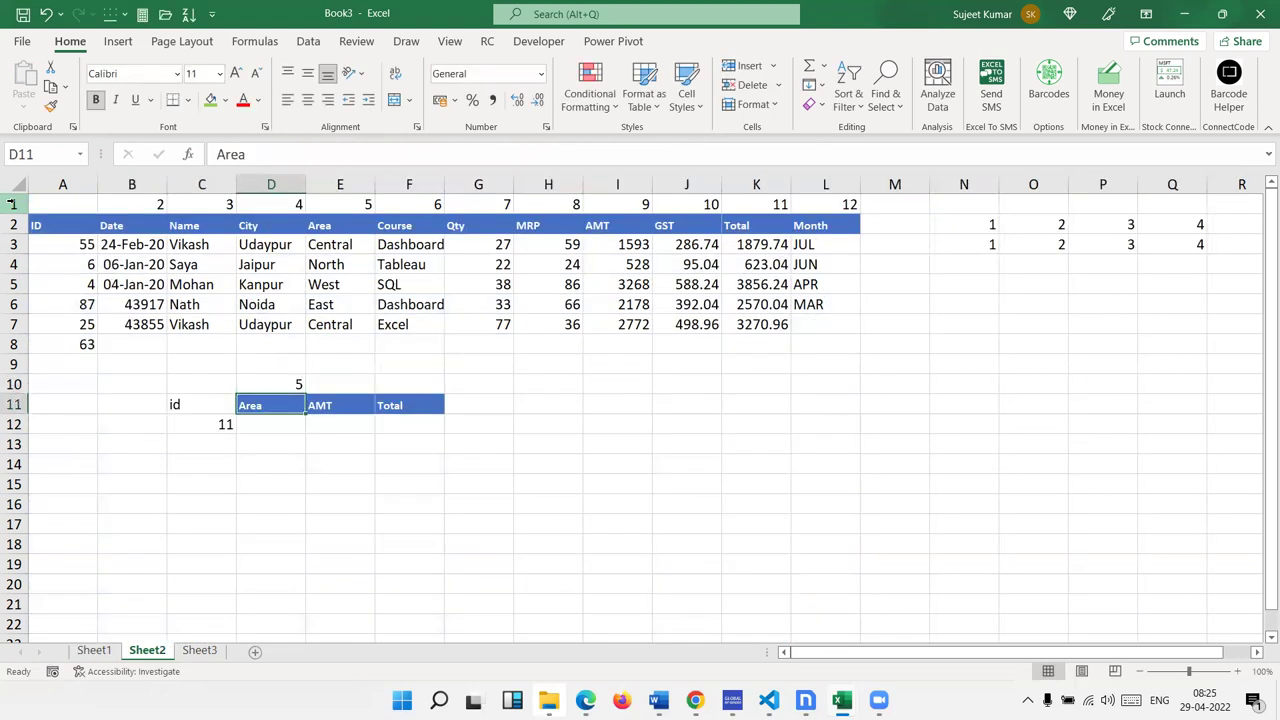
key(Up)
key(Up)
key(Up)
key(Up)
key(Up)
key(Up)
key(Up)
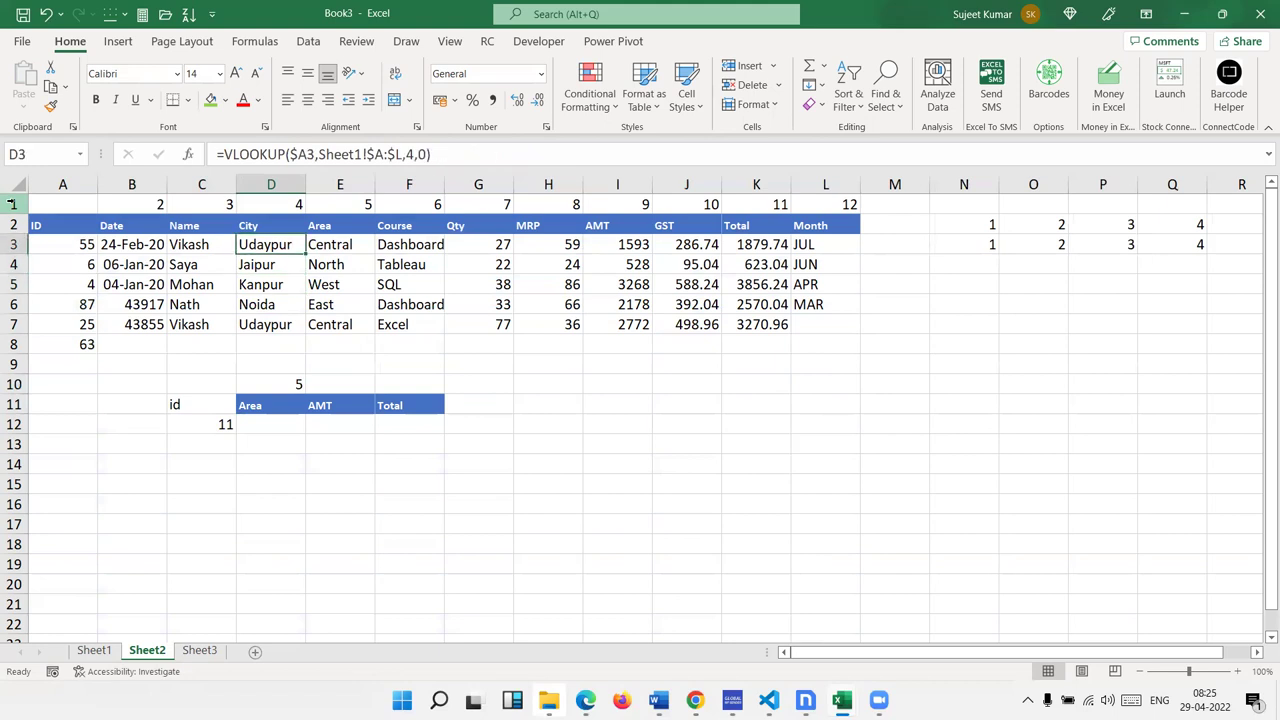
key(Right)
key(F2)
key(Escape)
click(100, 651)
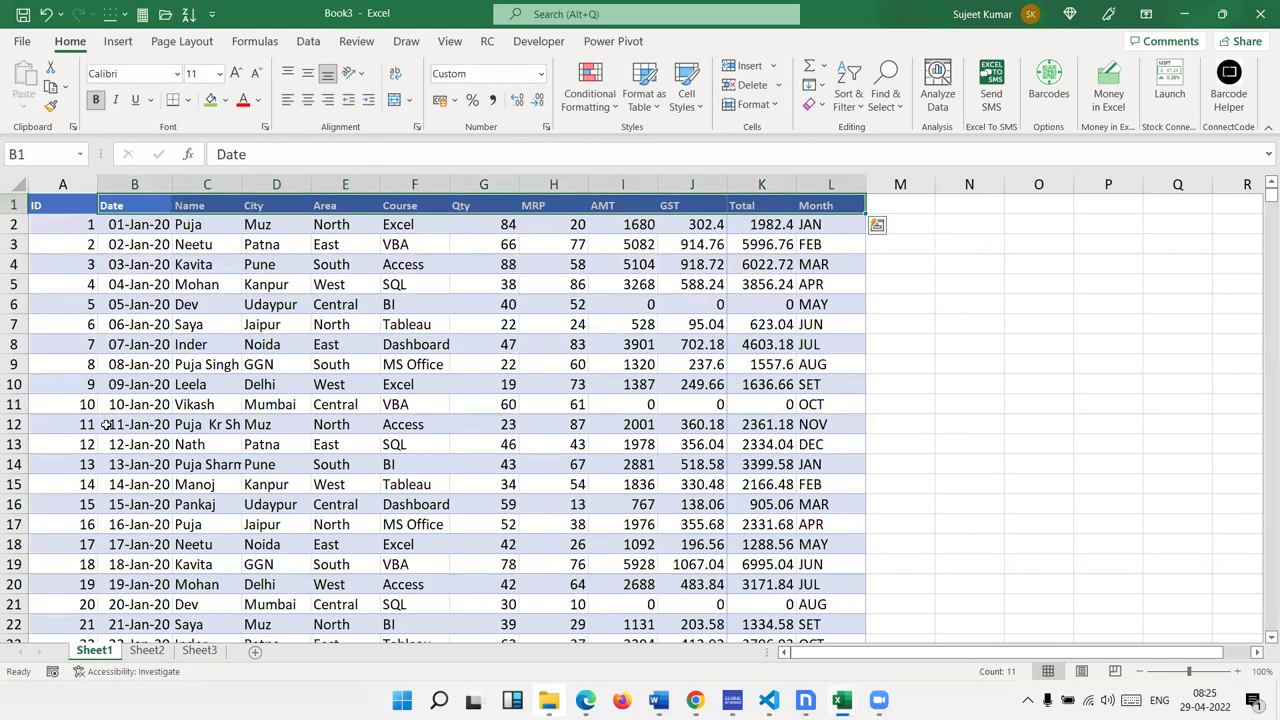
click(68, 208)
click(66, 184)
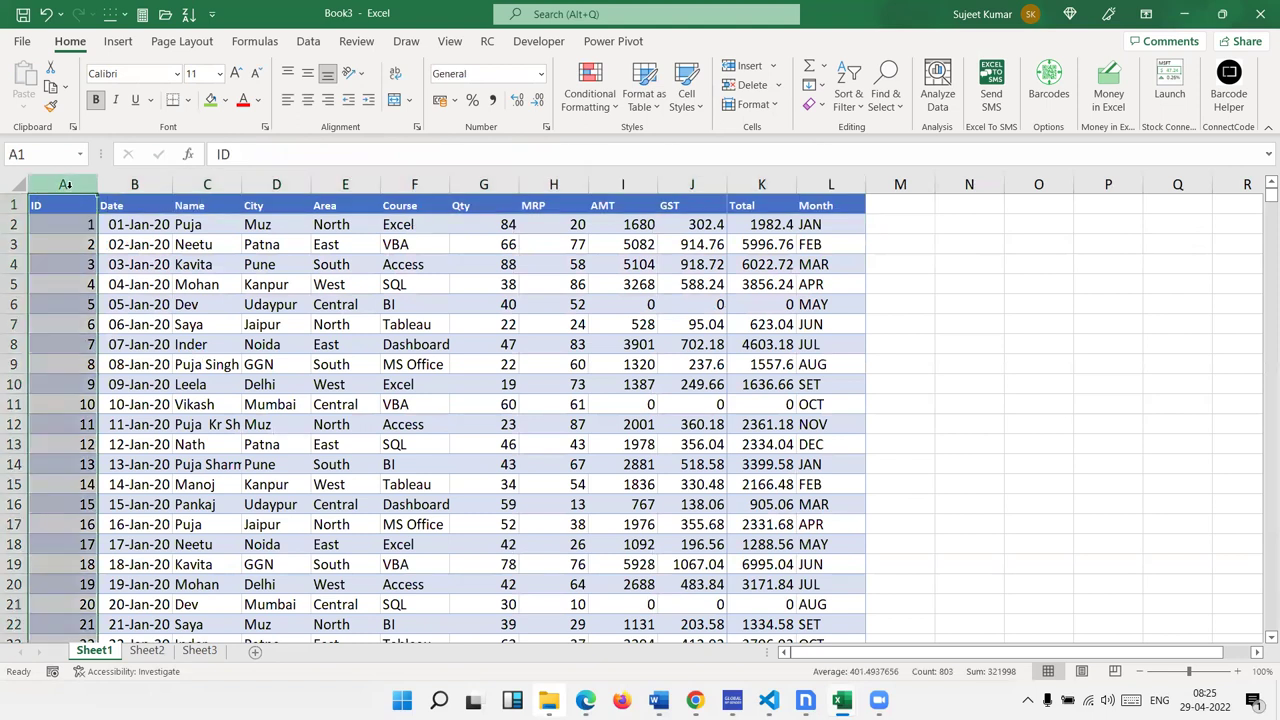
key(ctrl+plus)
key(ctrl+plus)
key(ctrl+plus)
key(ctrl+plus)
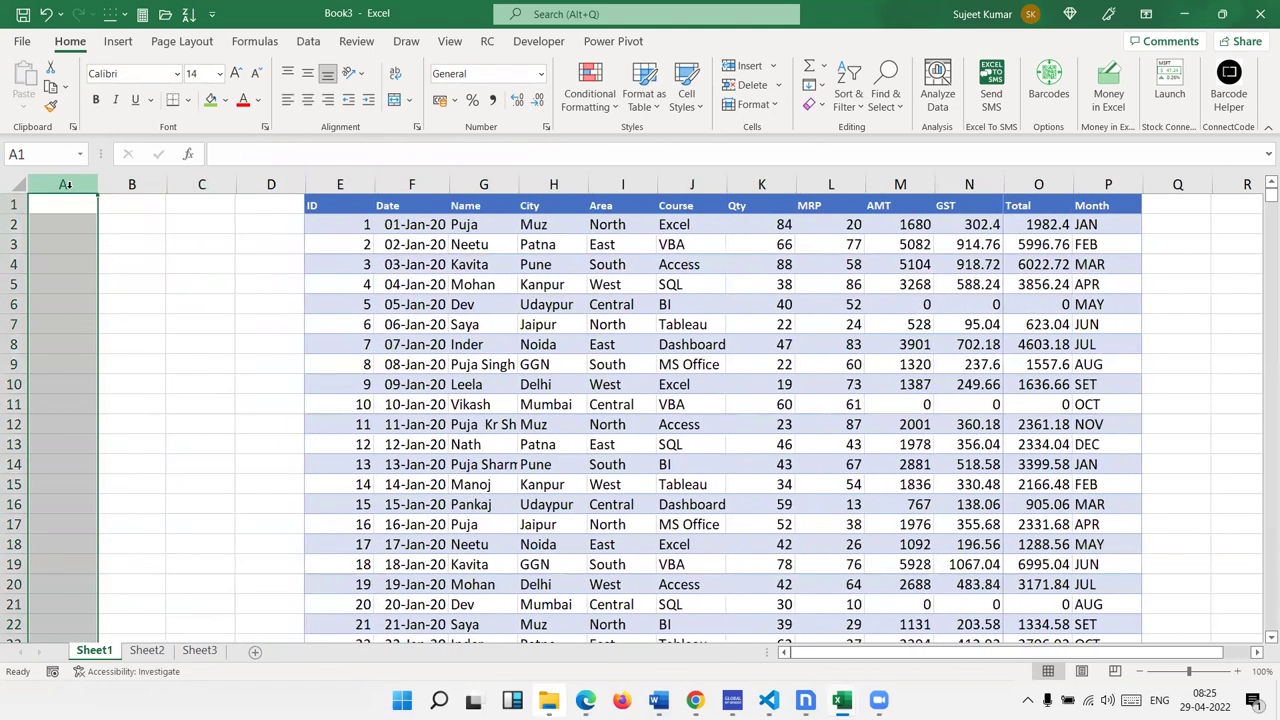
key(ctrl+minus)
key(ctrl+minus)
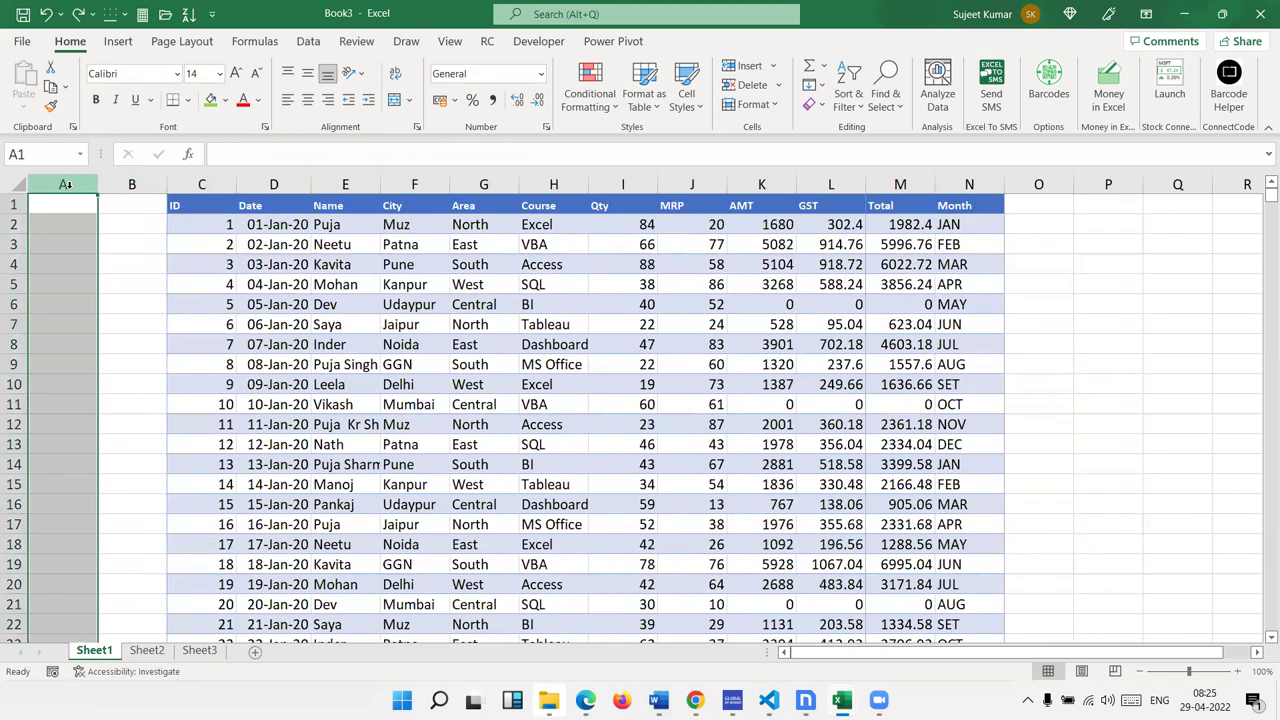
key(ctrl+minus)
key(ctrl+minus)
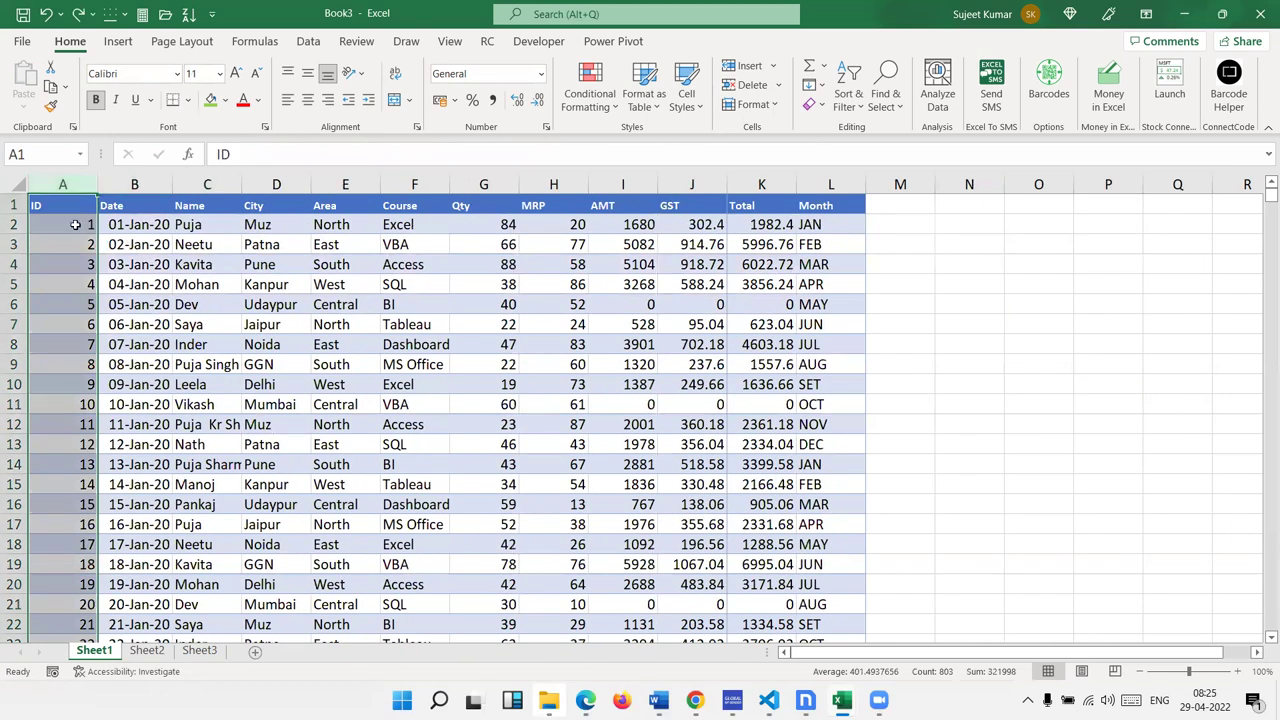
drag(72, 210, 273, 201)
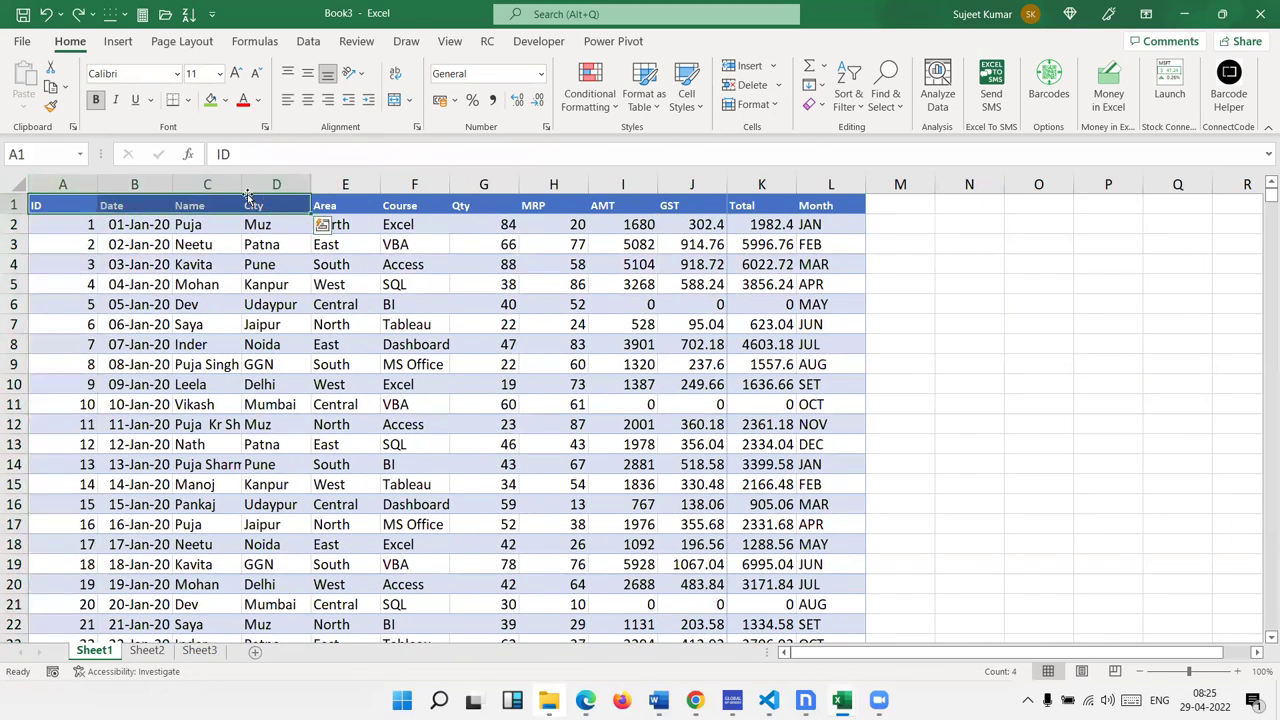
drag(62, 184, 291, 201)
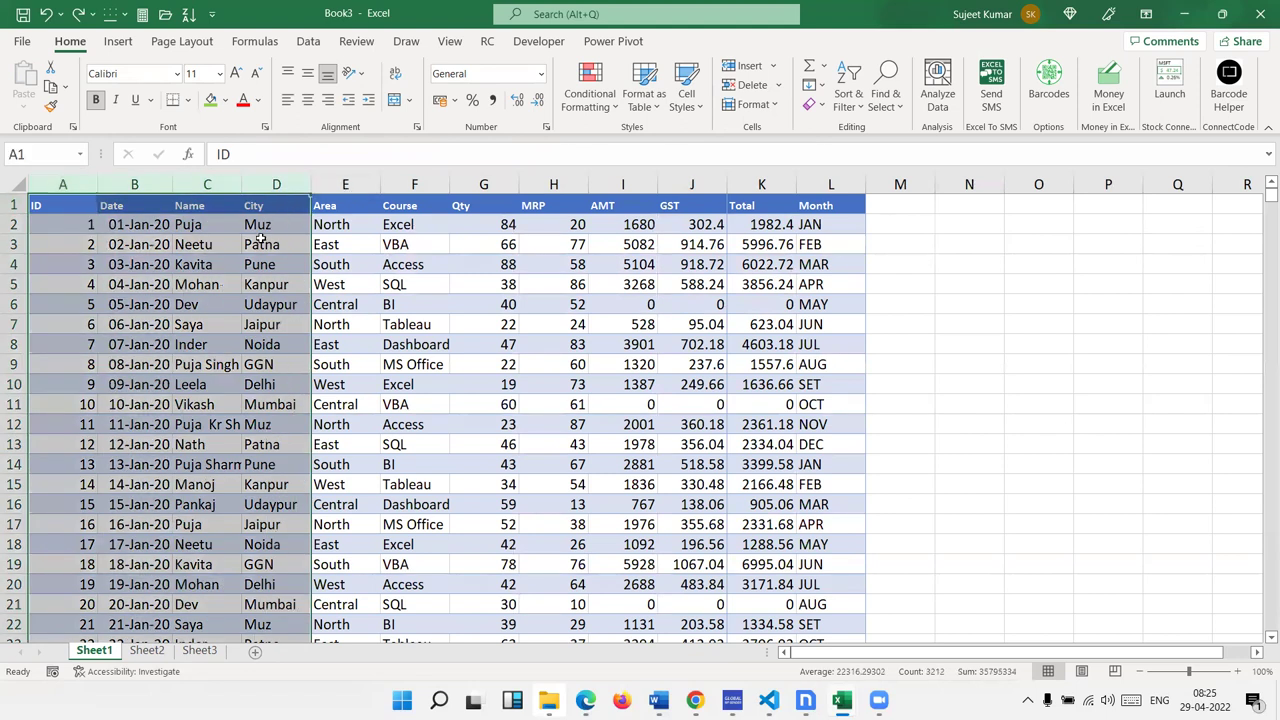
click(148, 651)
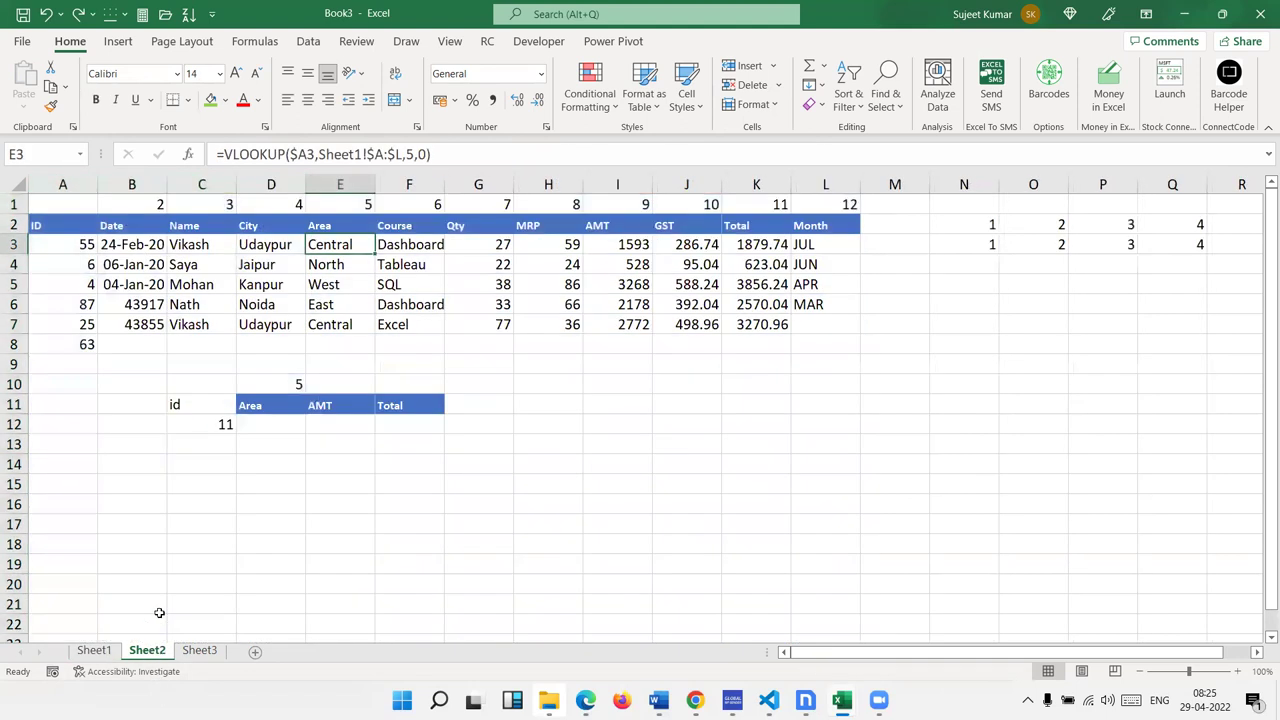
- Enter a VLOOKUP in D12 on C12 over Sheet1 columns A:L, using D10 as the column number
click(300, 382)
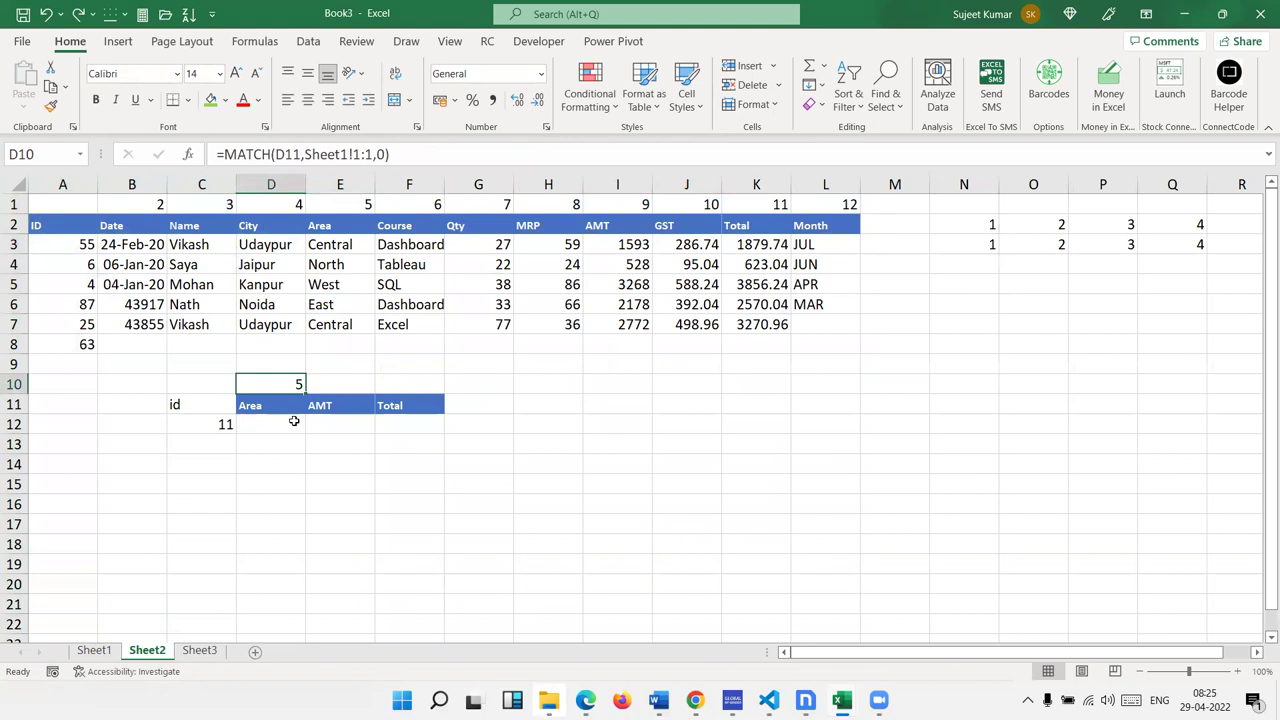
click(296, 422)
text(=VL)
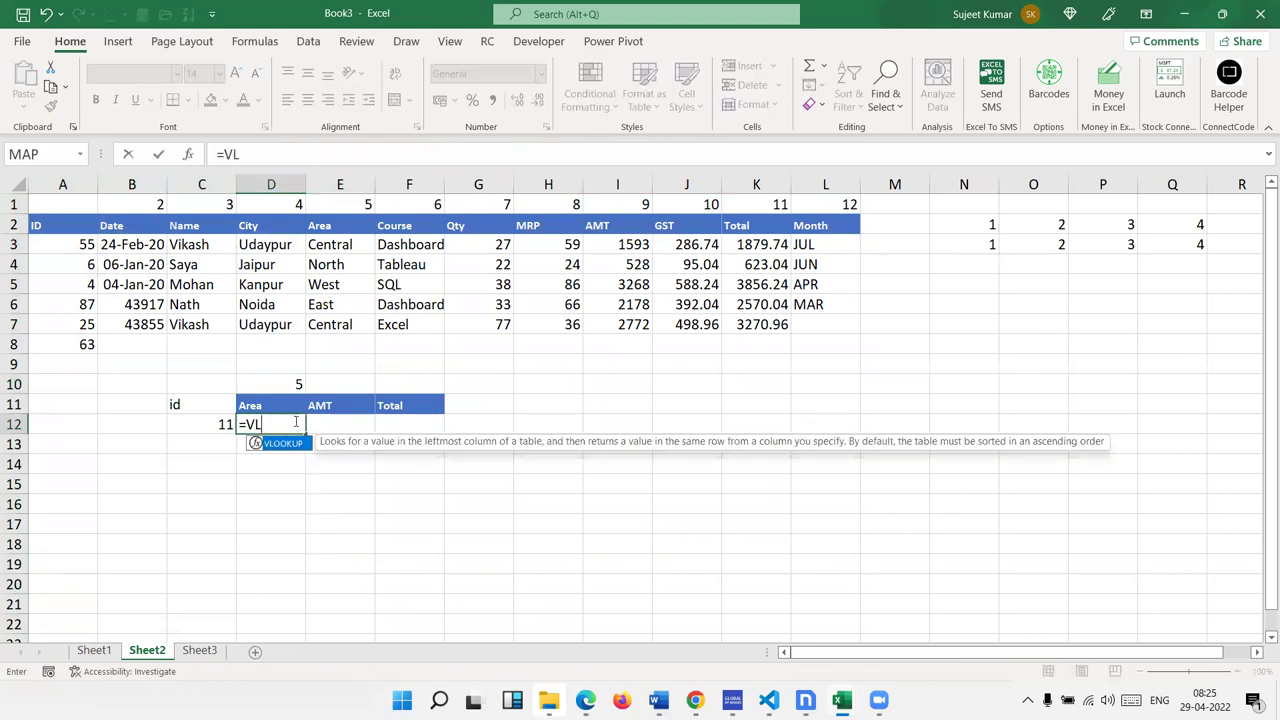
key(Tab)
key(Left)
text(,)
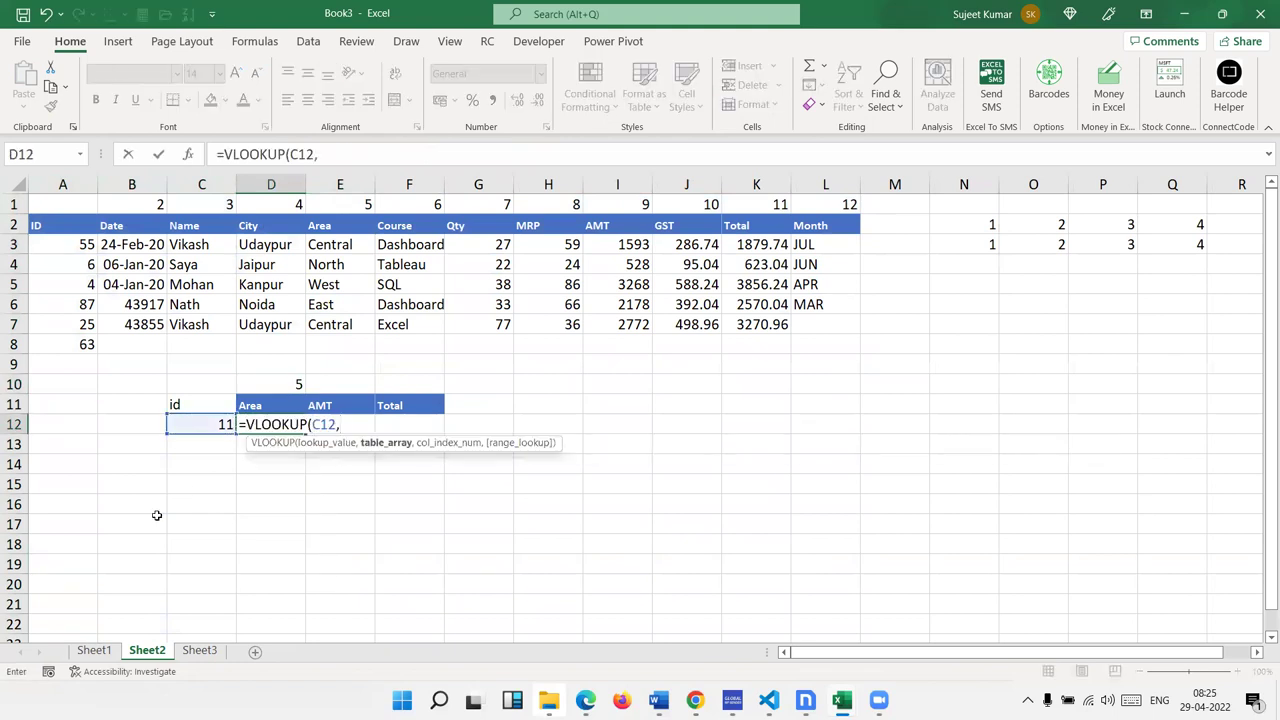
click(94, 651)
drag(73, 180, 845, 180)
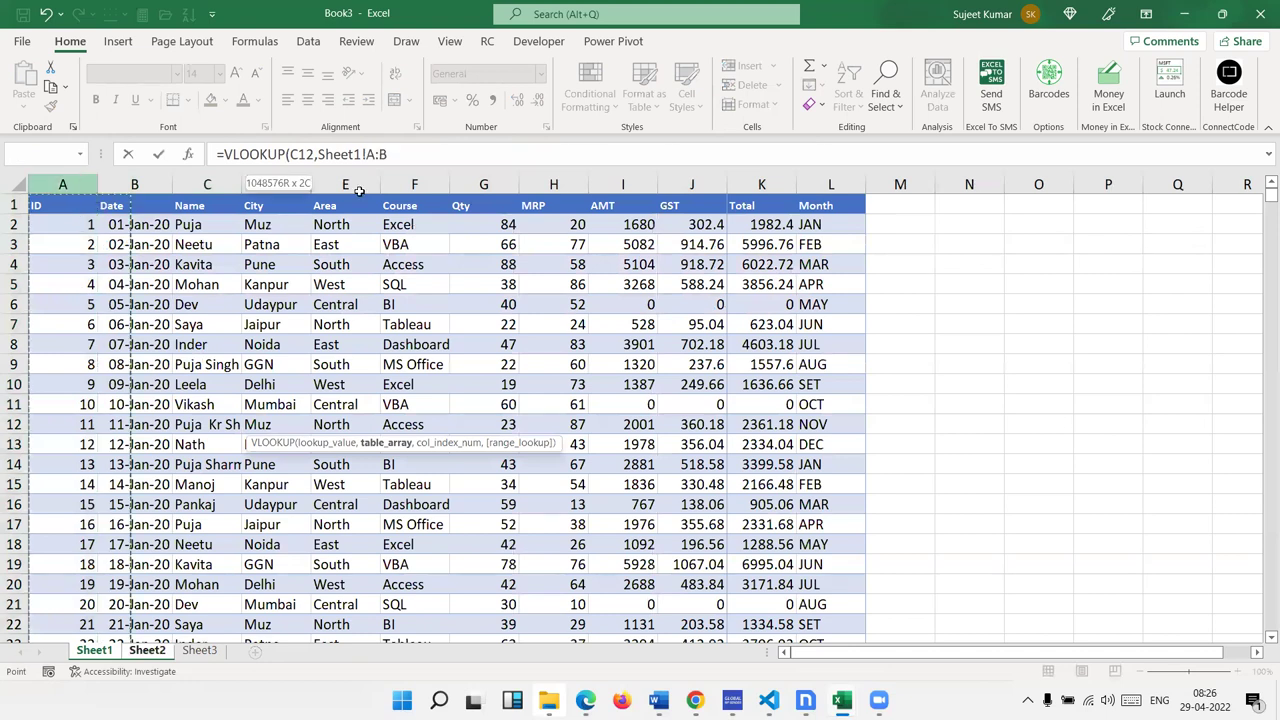
text(,)
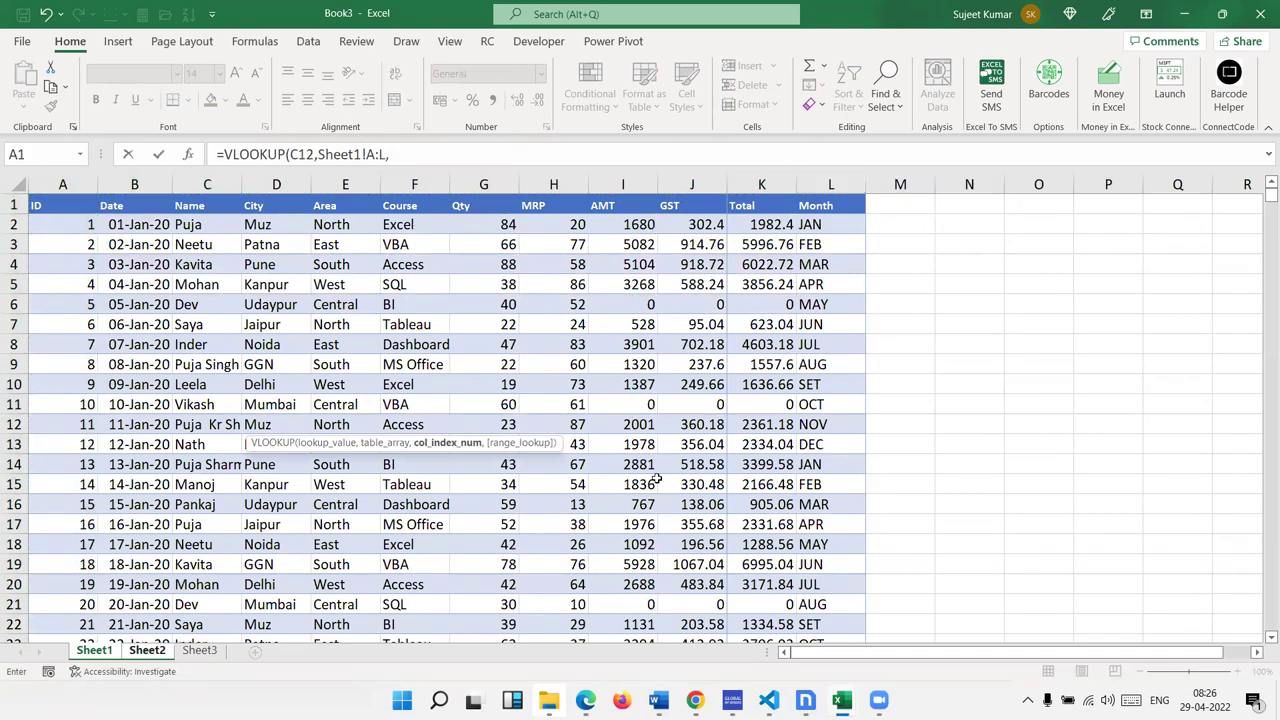
click(146, 650)
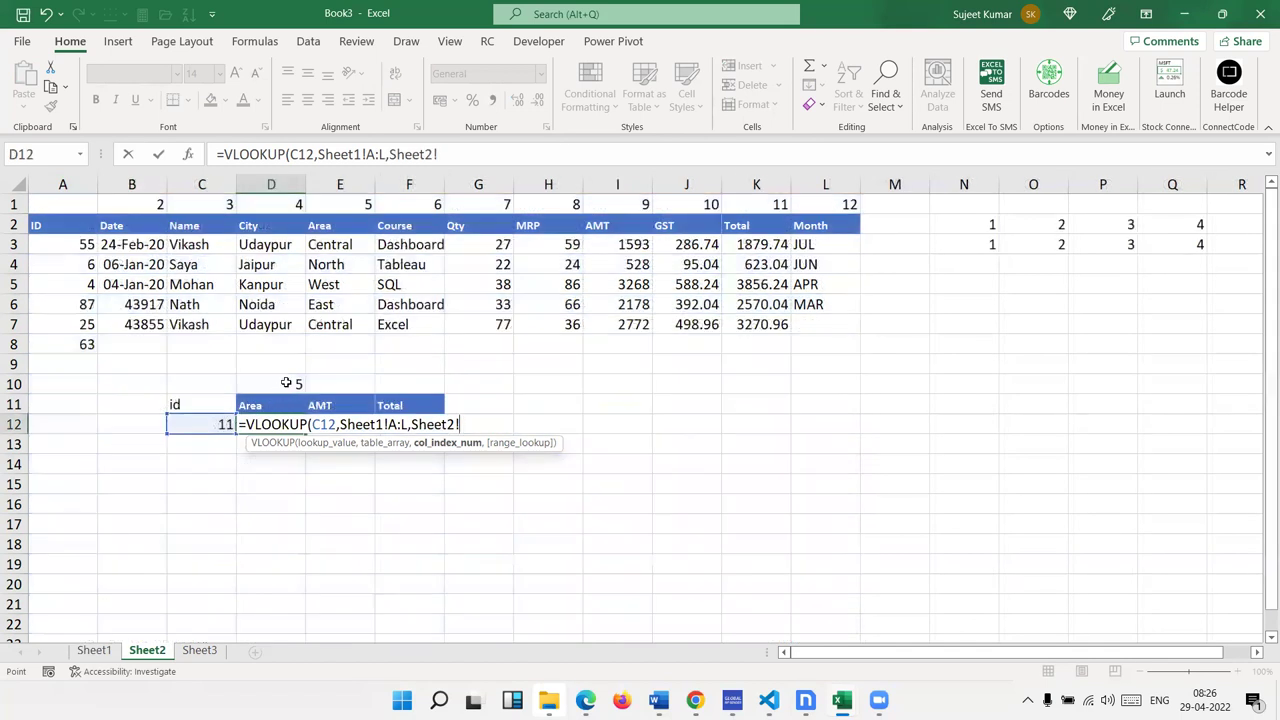
click(288, 381)
text(,0)
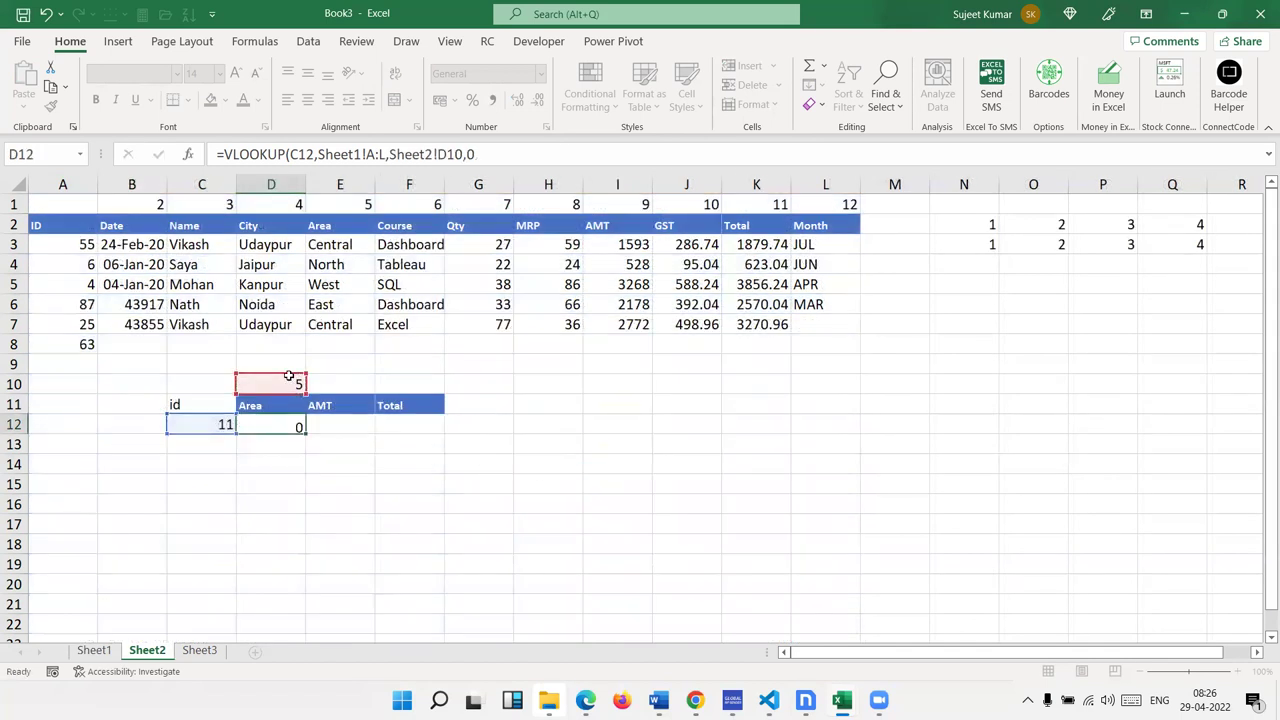
key(ctrl+Return)
- Replace D12's Sheet2!D10 column reference with the MATCH expression copied from D10
click(288, 381)
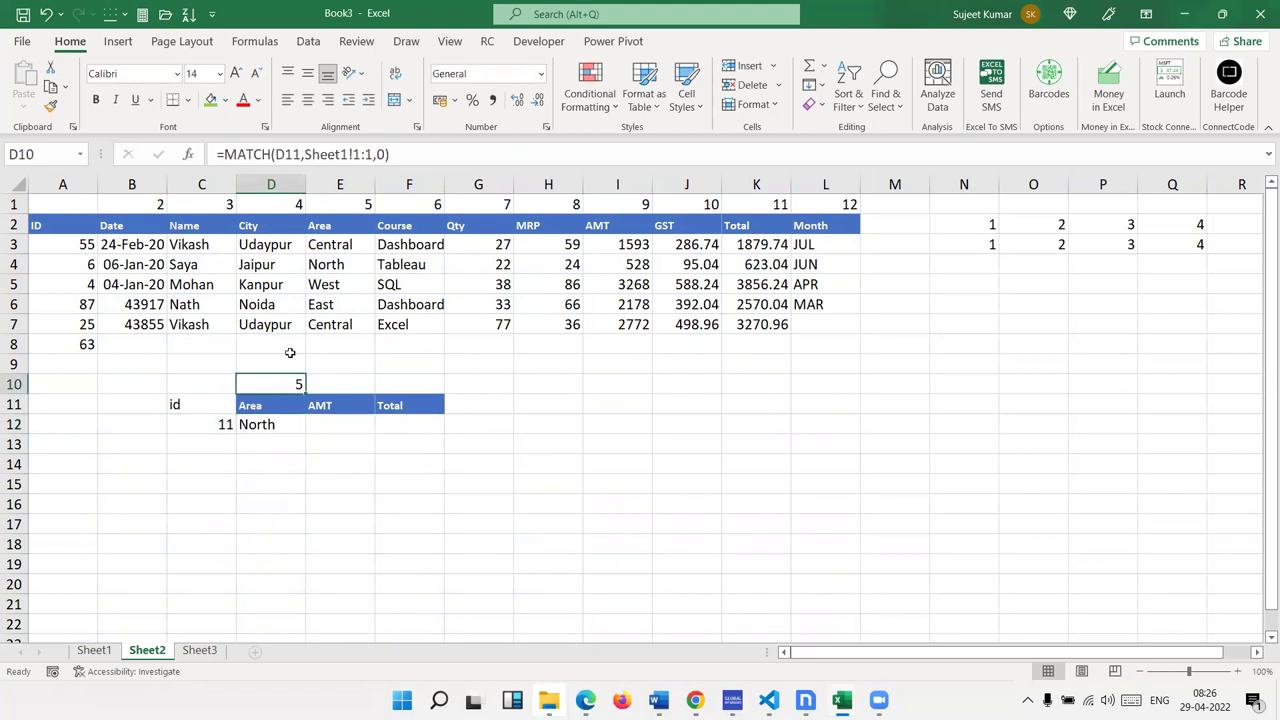
click(219, 154)
drag(222, 154, 406, 156)
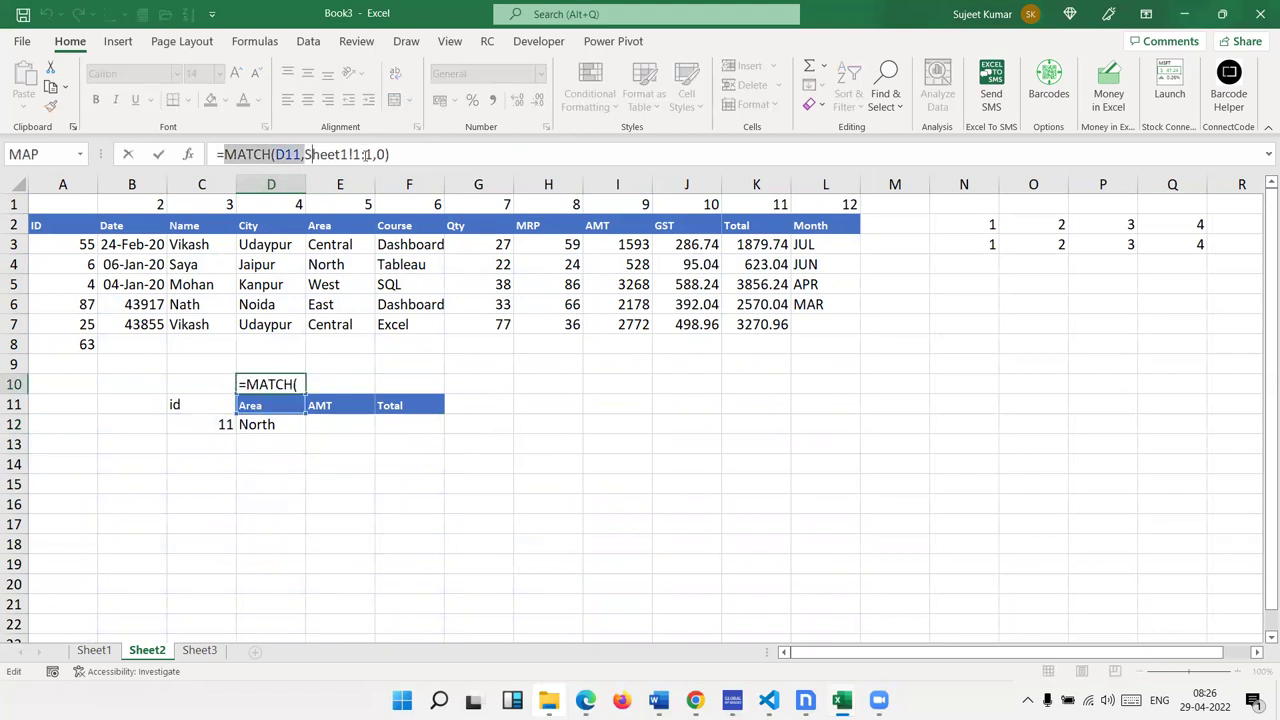
key(ctrl+c)
key(Escape)
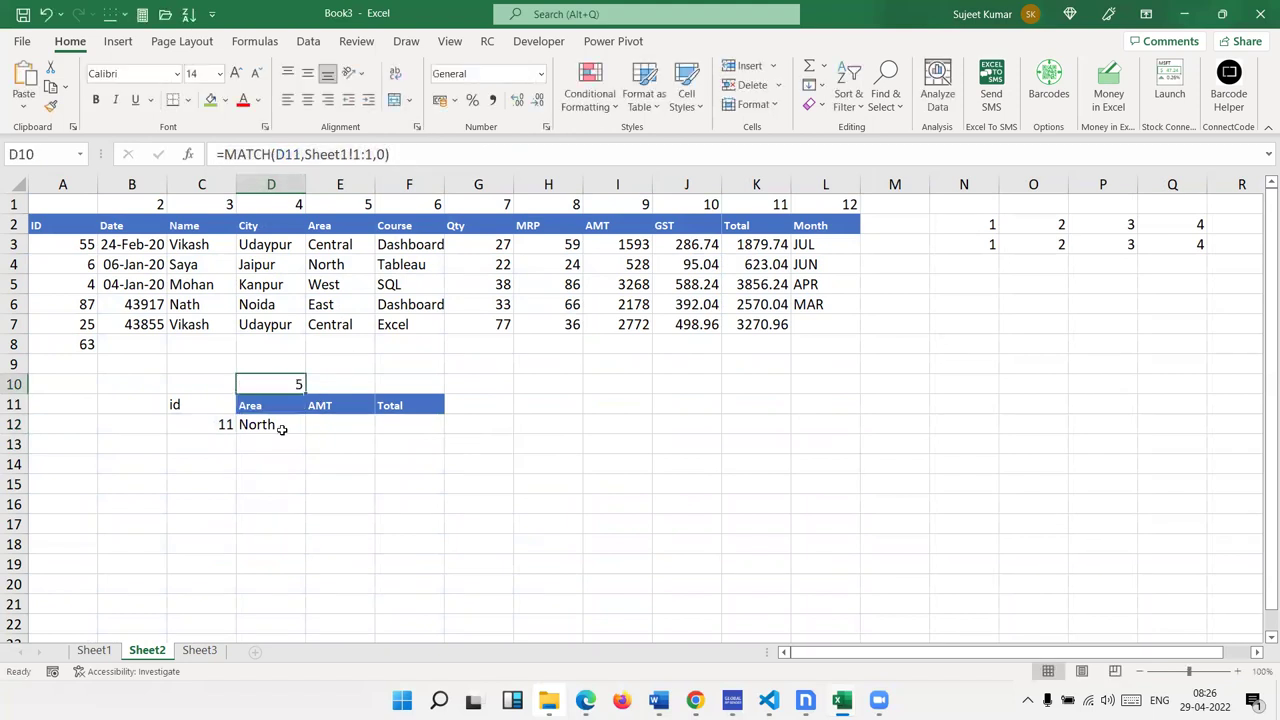
double_click(280, 428)
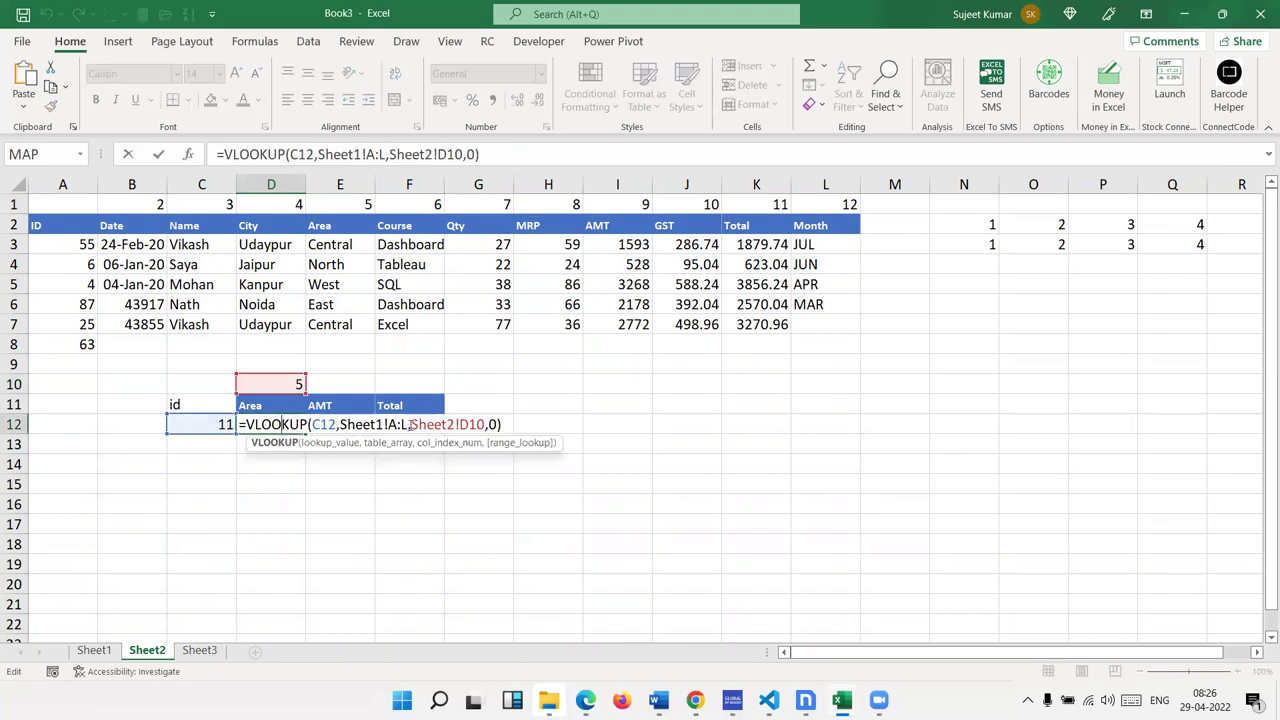
drag(410, 424, 487, 425)
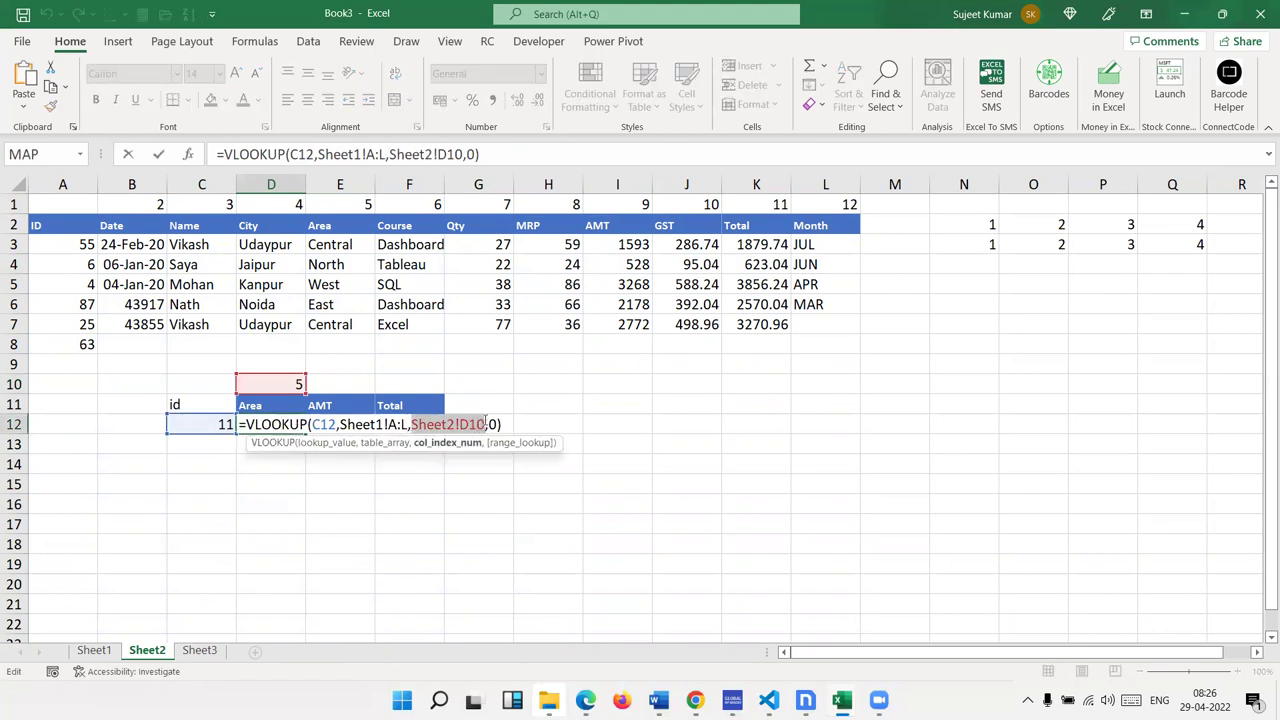
key(ctrl+v)
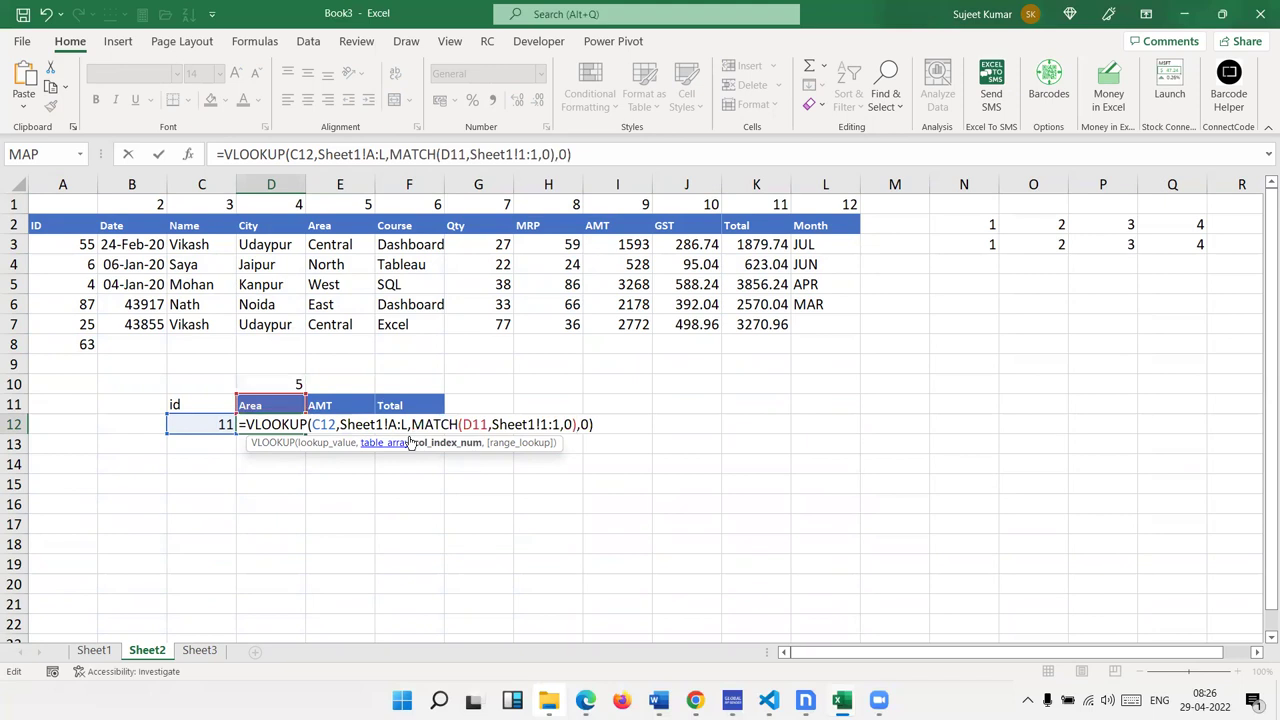
- Anchor the references as $C12, $A:$L, D$11 and $1:$1 and commit the formula
click(311, 424)
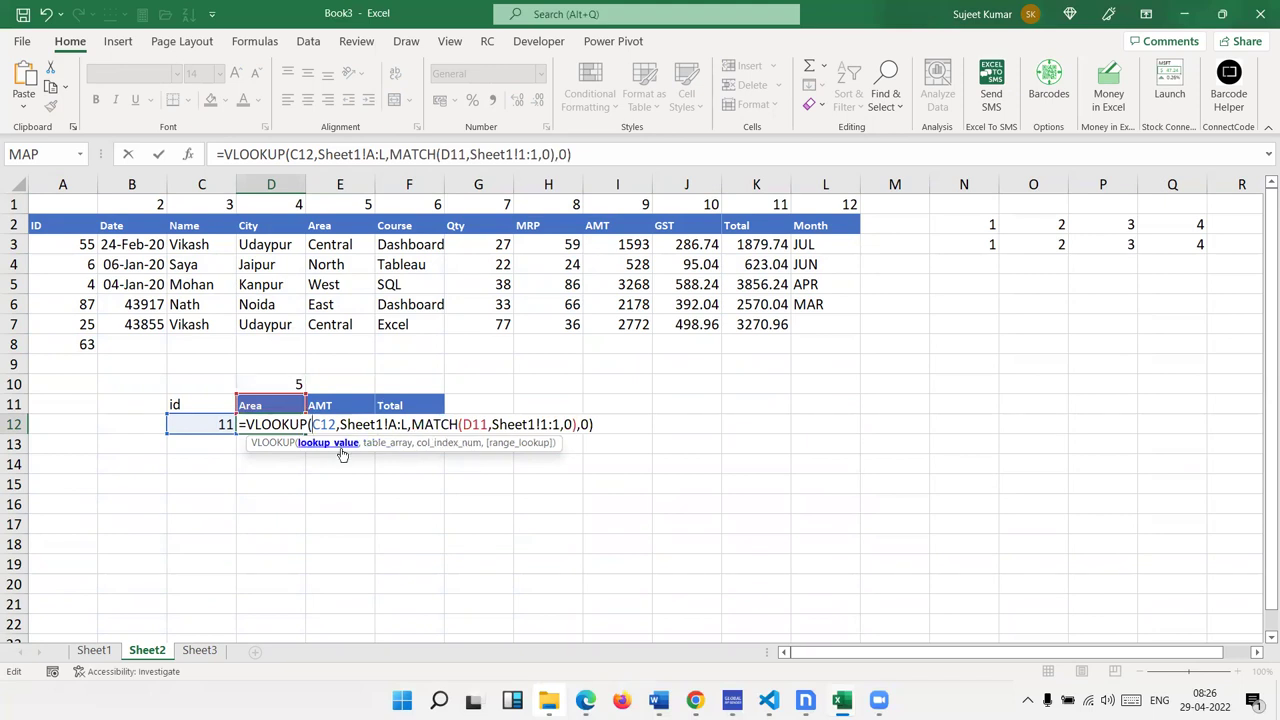
text($)
click(407, 424)
key(F4)
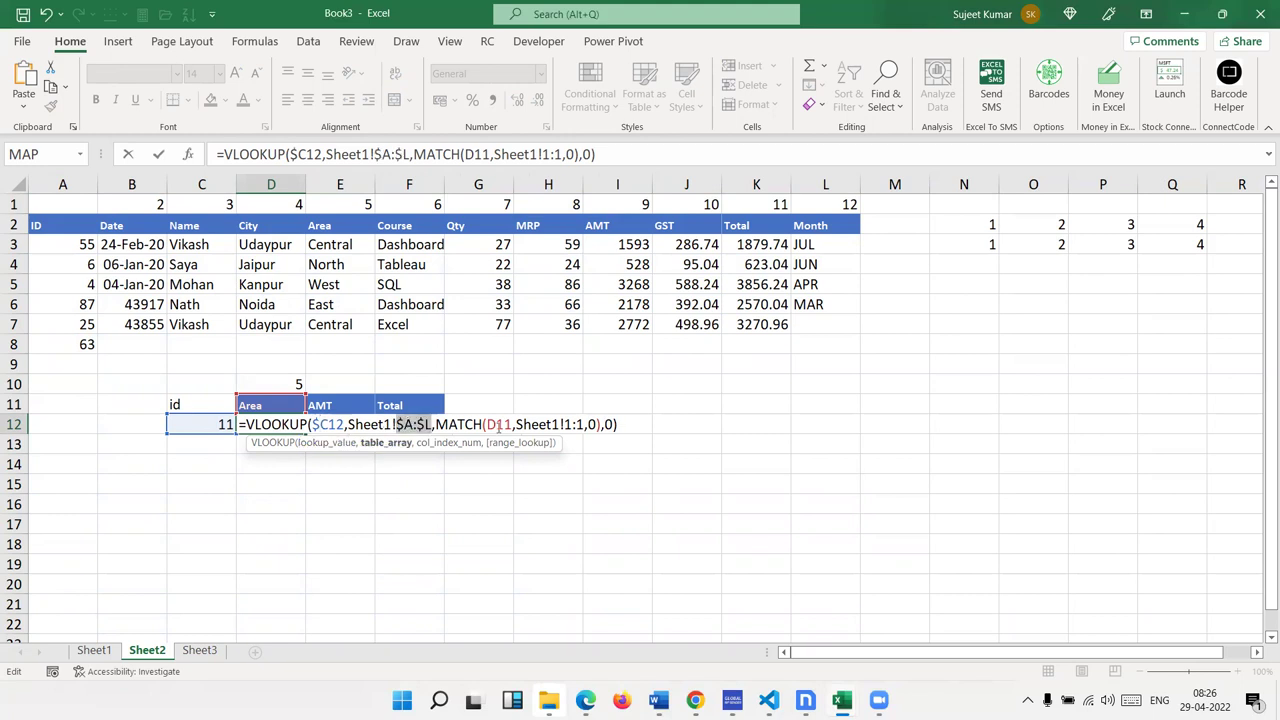
click(502, 424)
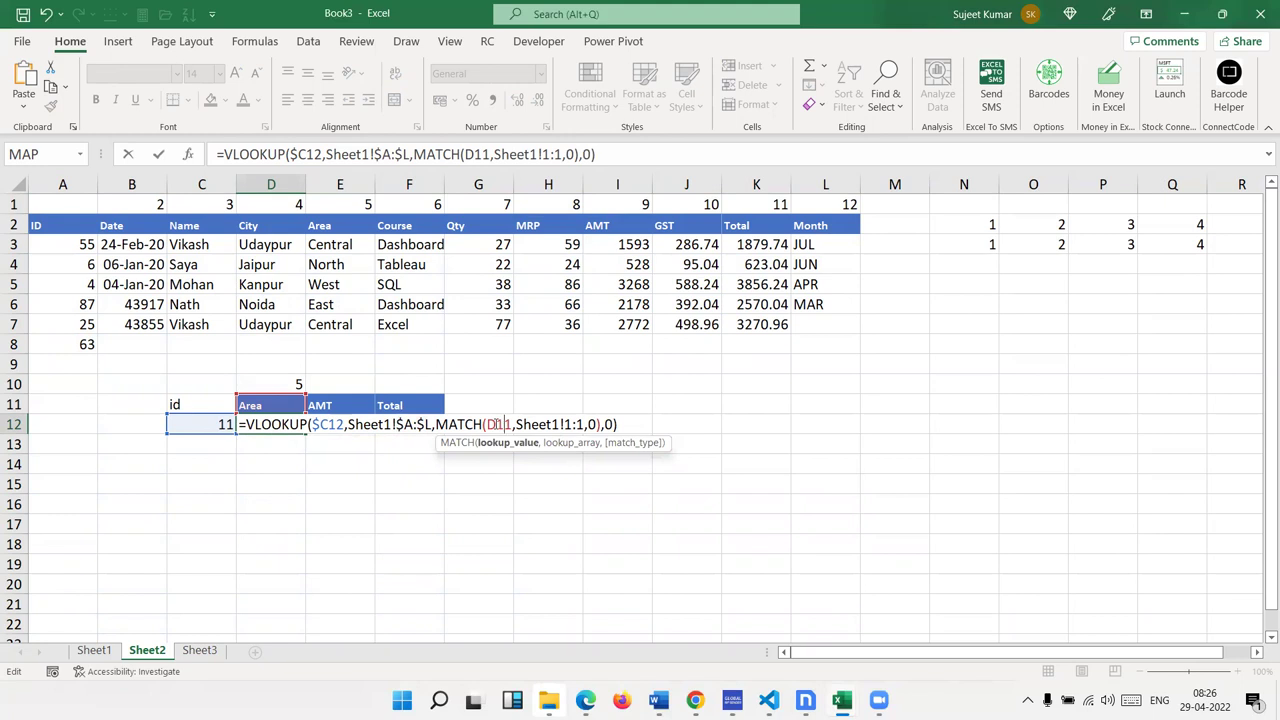
text($)
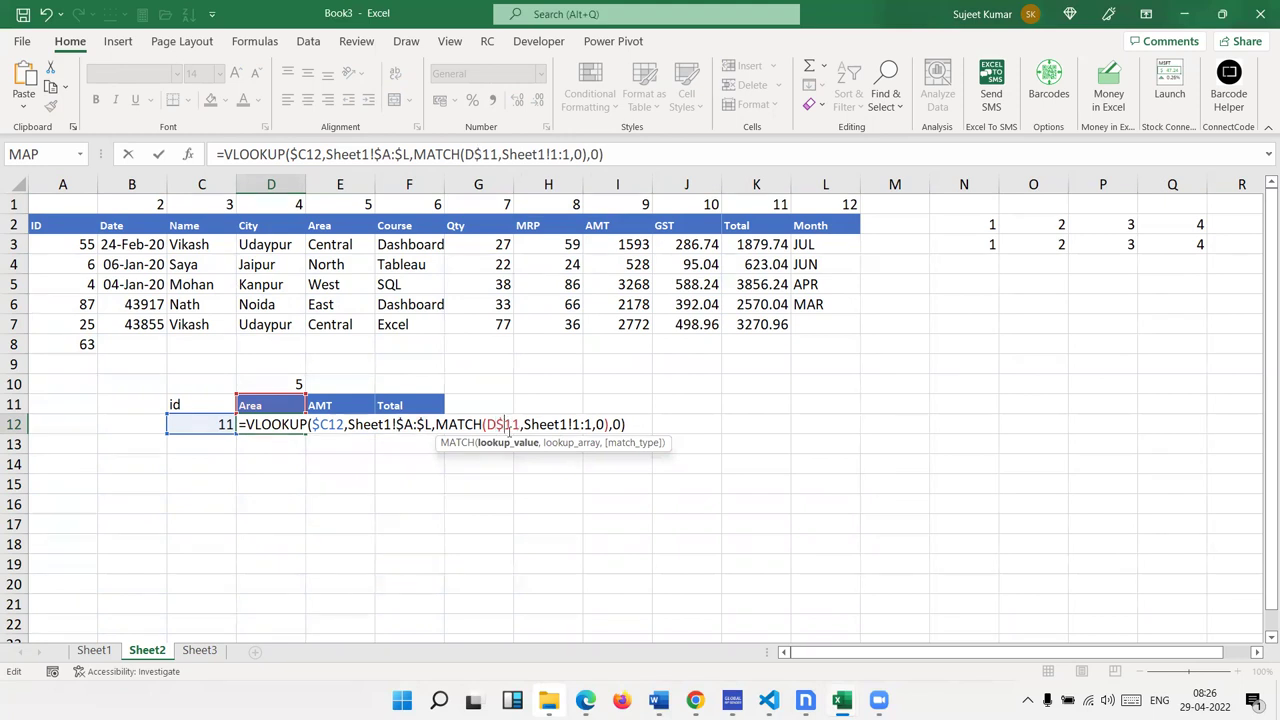
click(583, 424)
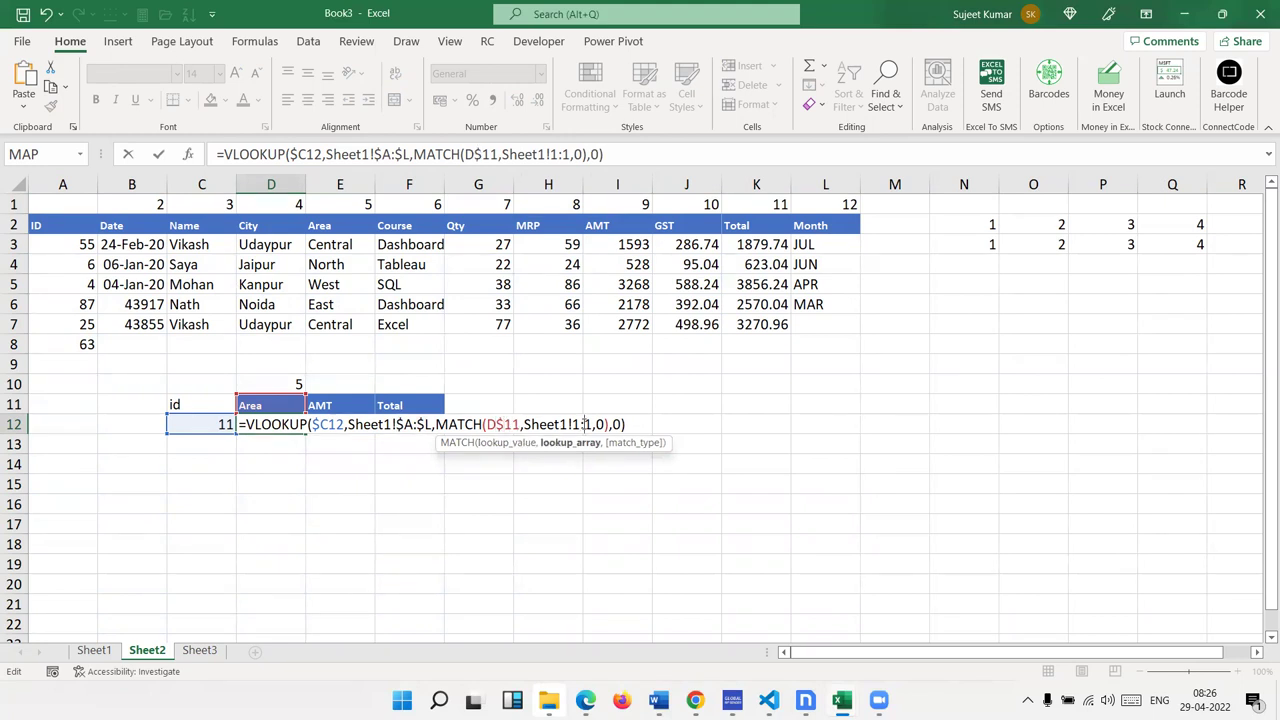
key(F4)
key(Return)
key(Up)
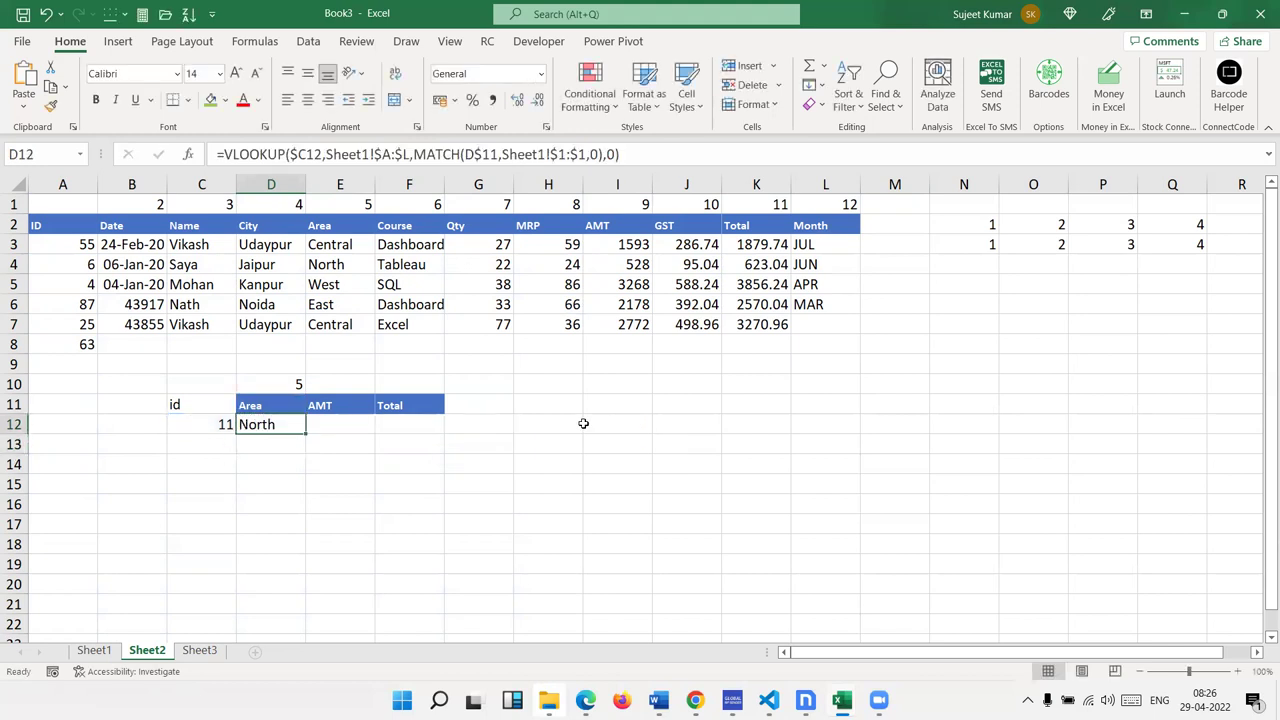
- Fill the D12 lookup right into E12:F12, returning AMT 2001 and Total 2361.18
key(shift+Right)
key(shift+Right)
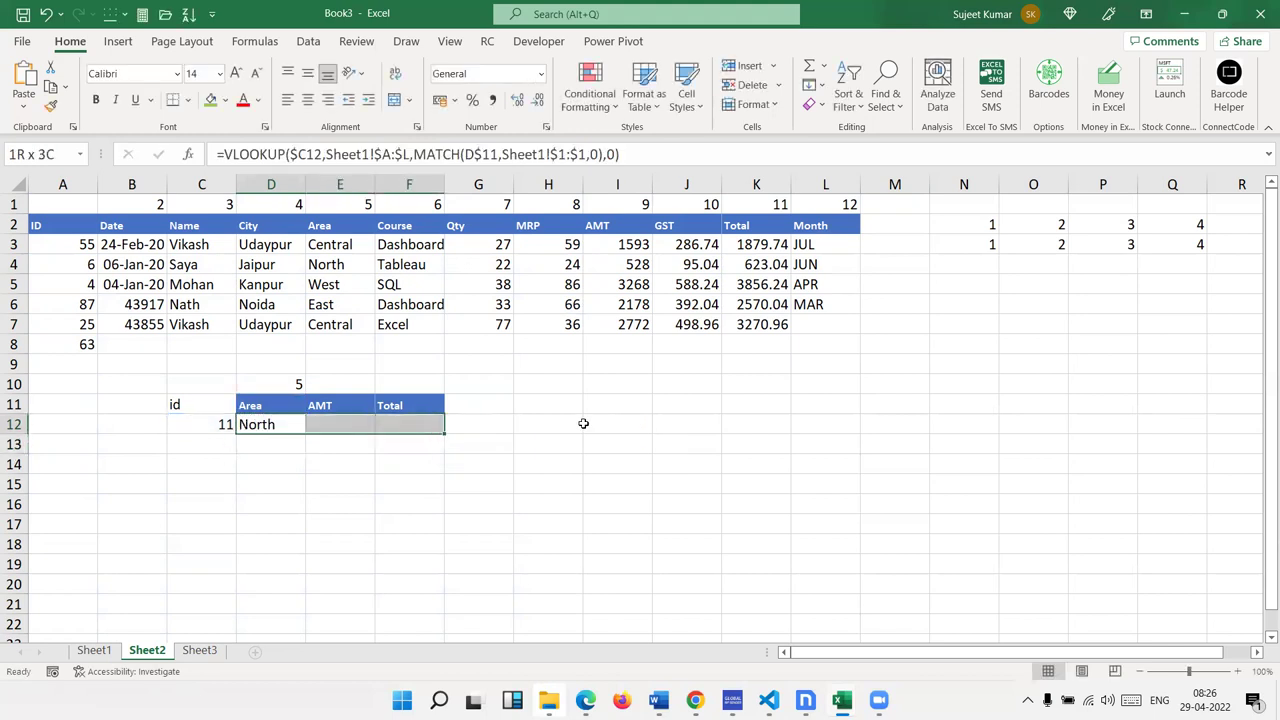
key(ctrl+r)
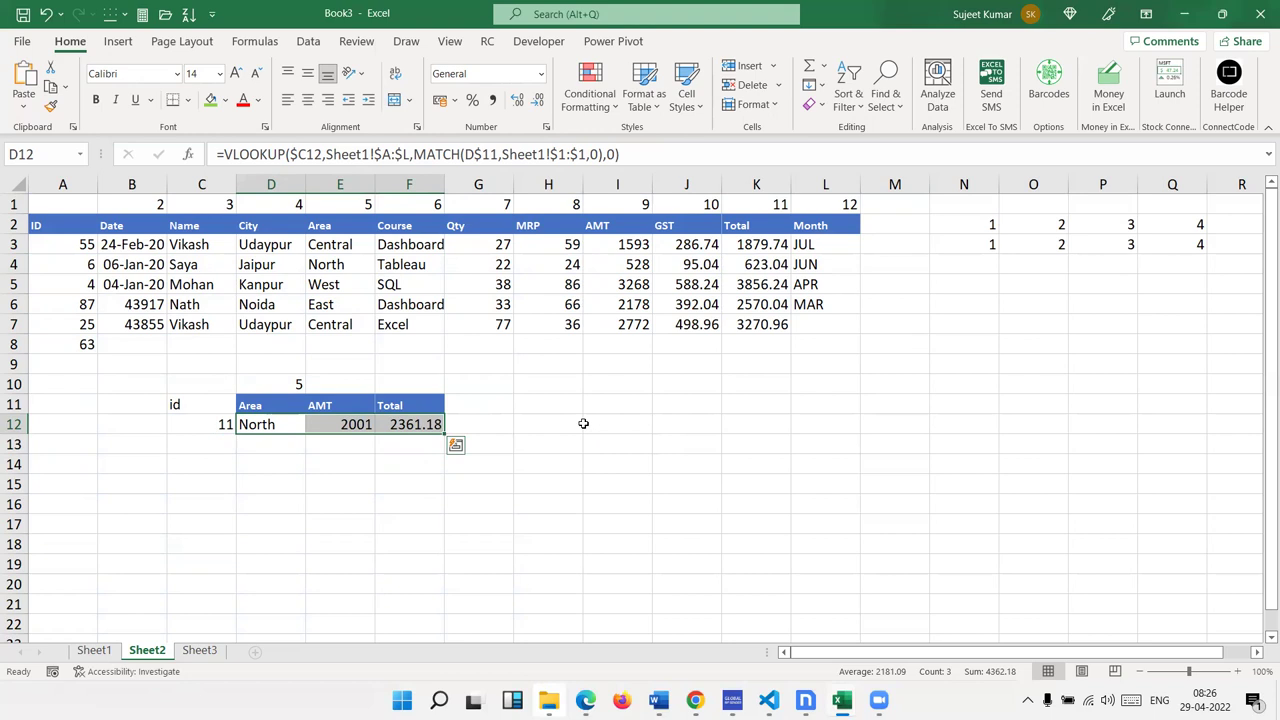
key(Up)
key(Up)
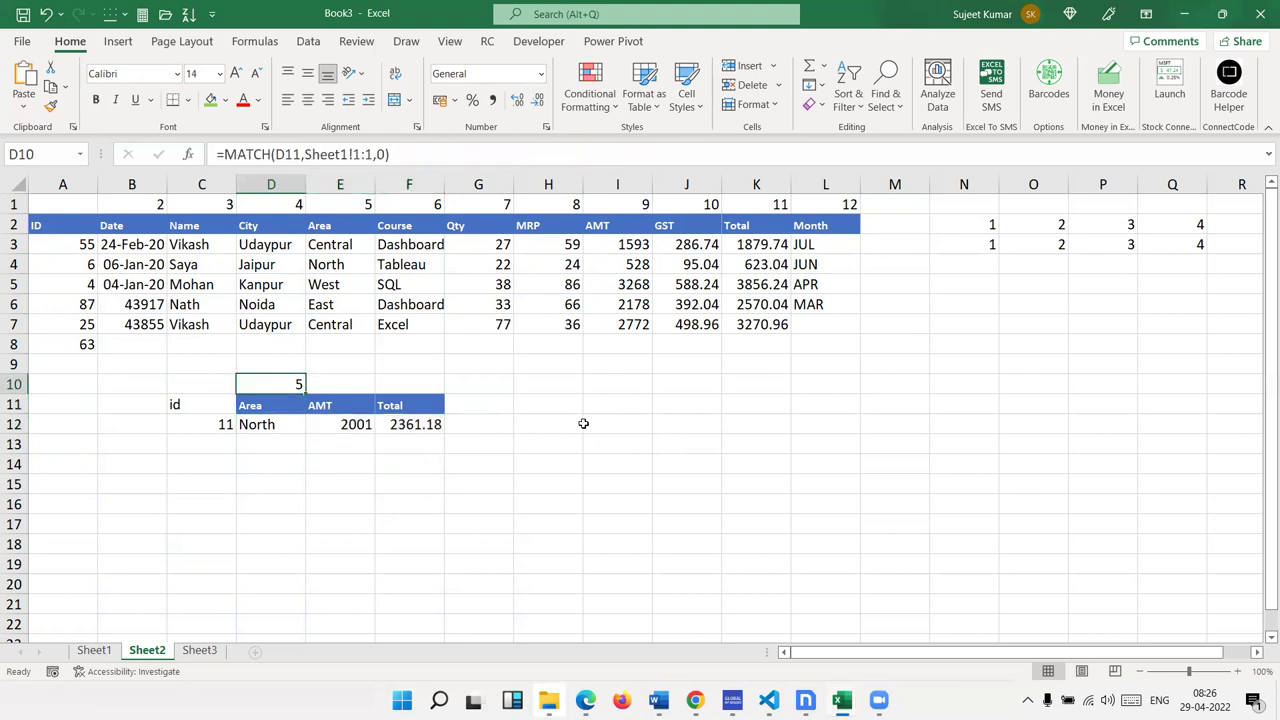
- Inspect the formulas in E3 and D10 without changing them
click(363, 242)
click(409, 154)
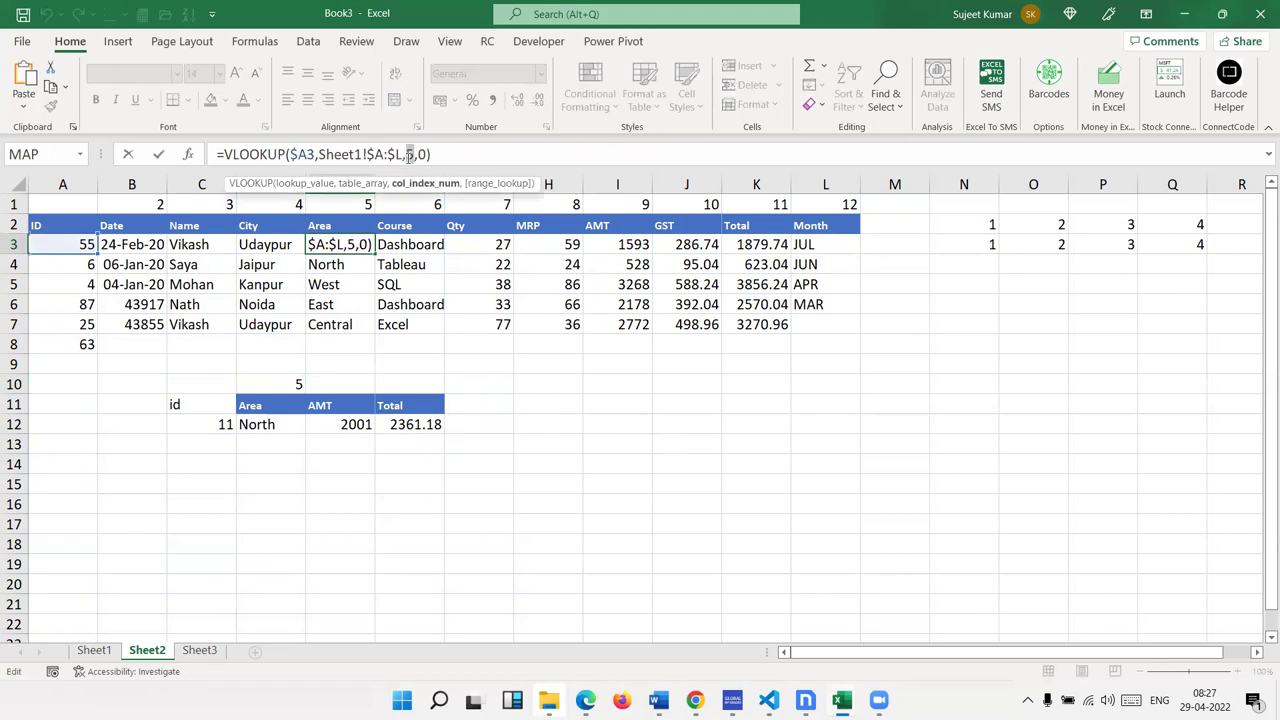
key(Return)
click(244, 384)
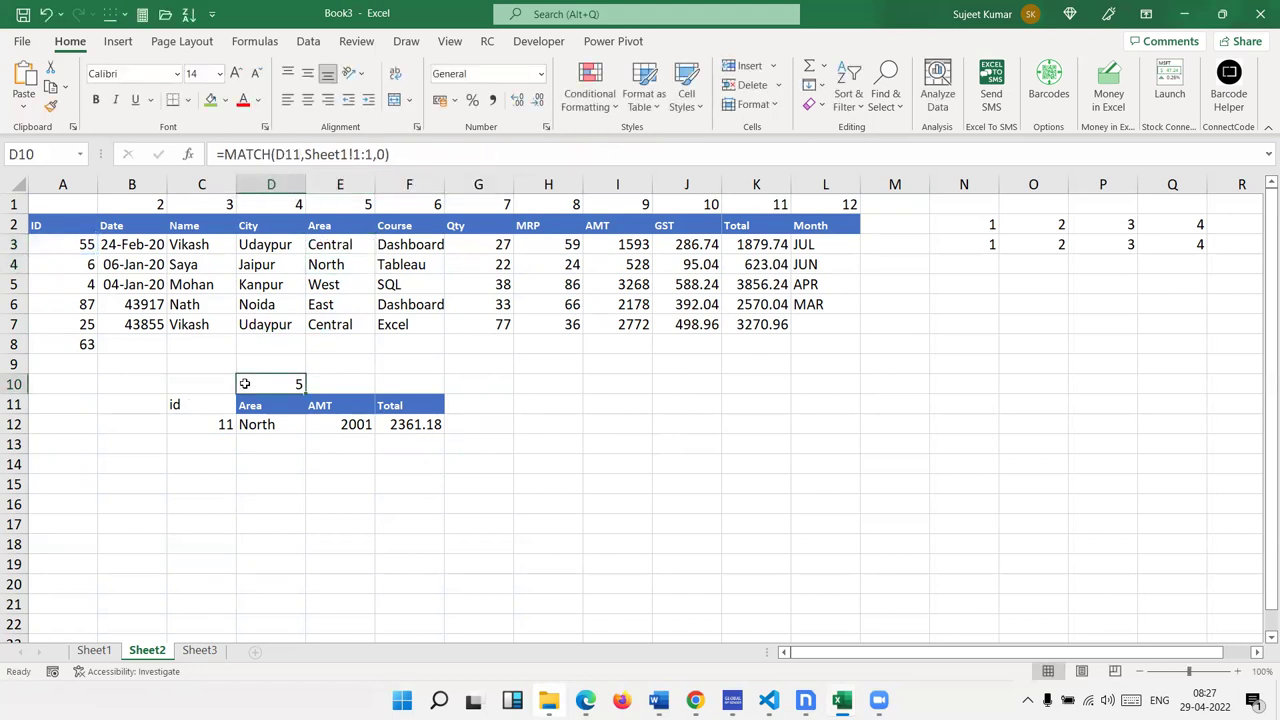
double_click(245, 383)
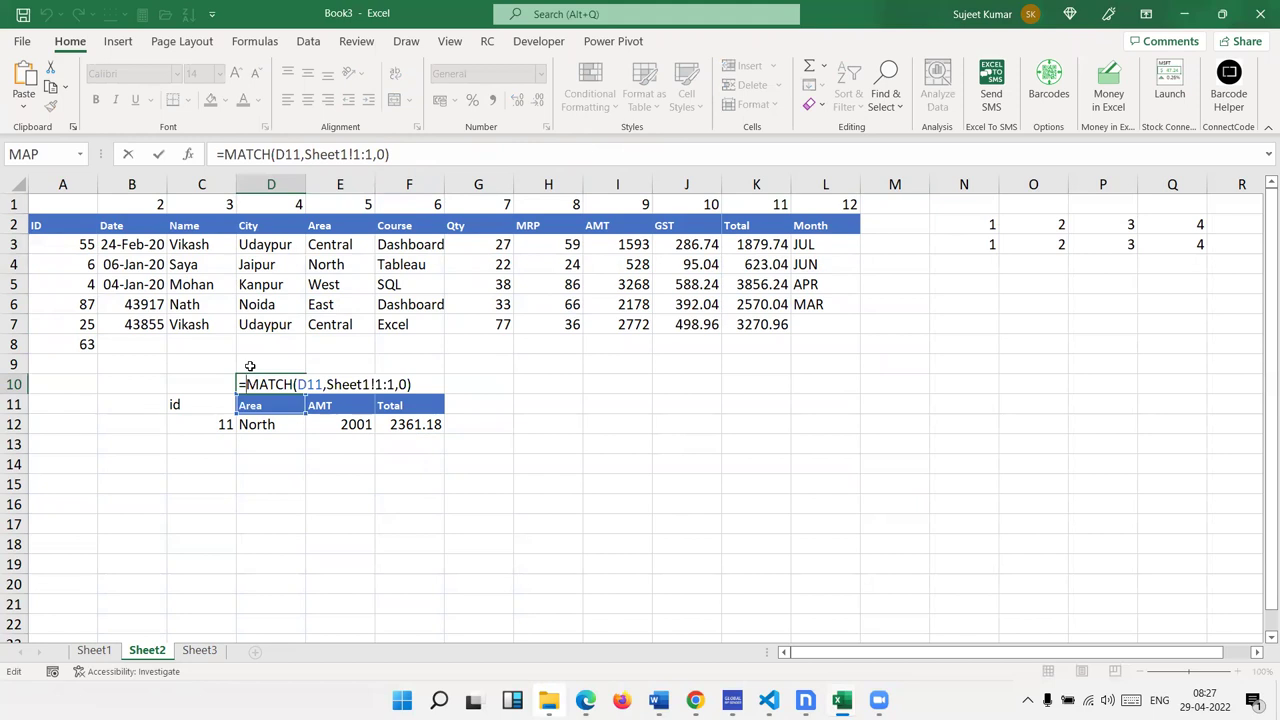
key(Return)
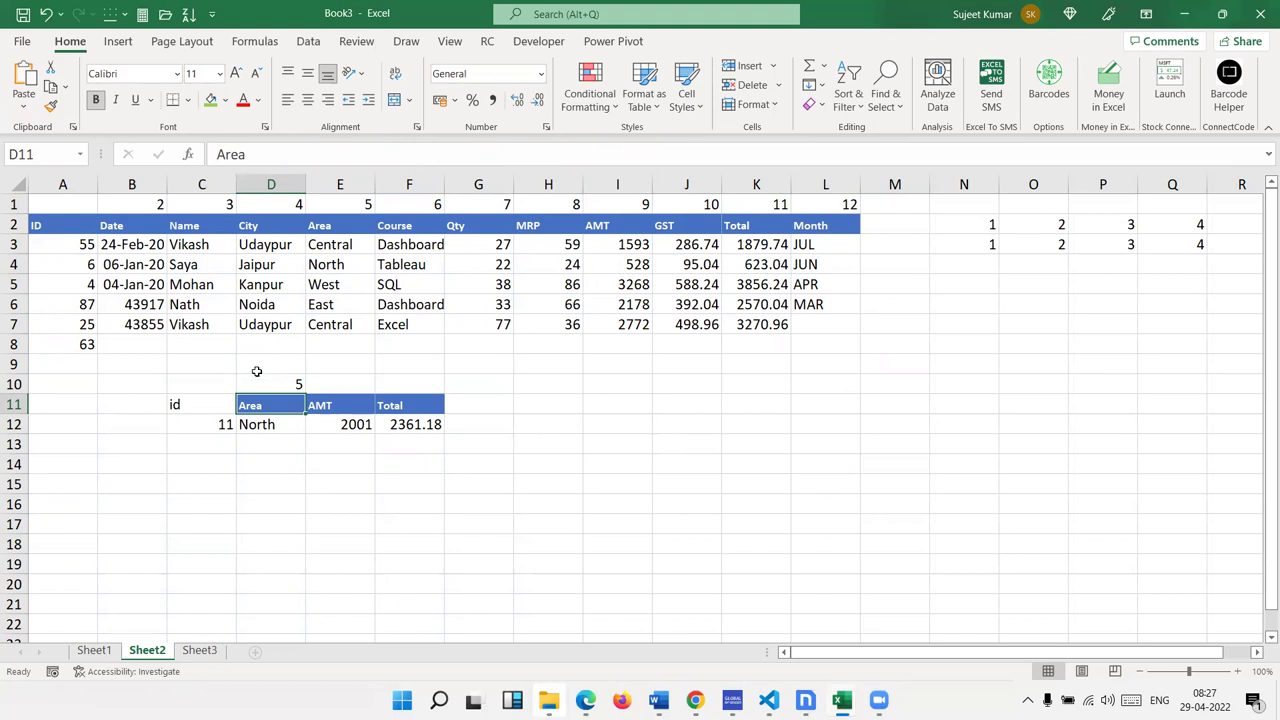
- Change the D11 header to CITY so the lookup returns id 11's city
click(270, 232)
key(ctrl+c)
click(255, 404)
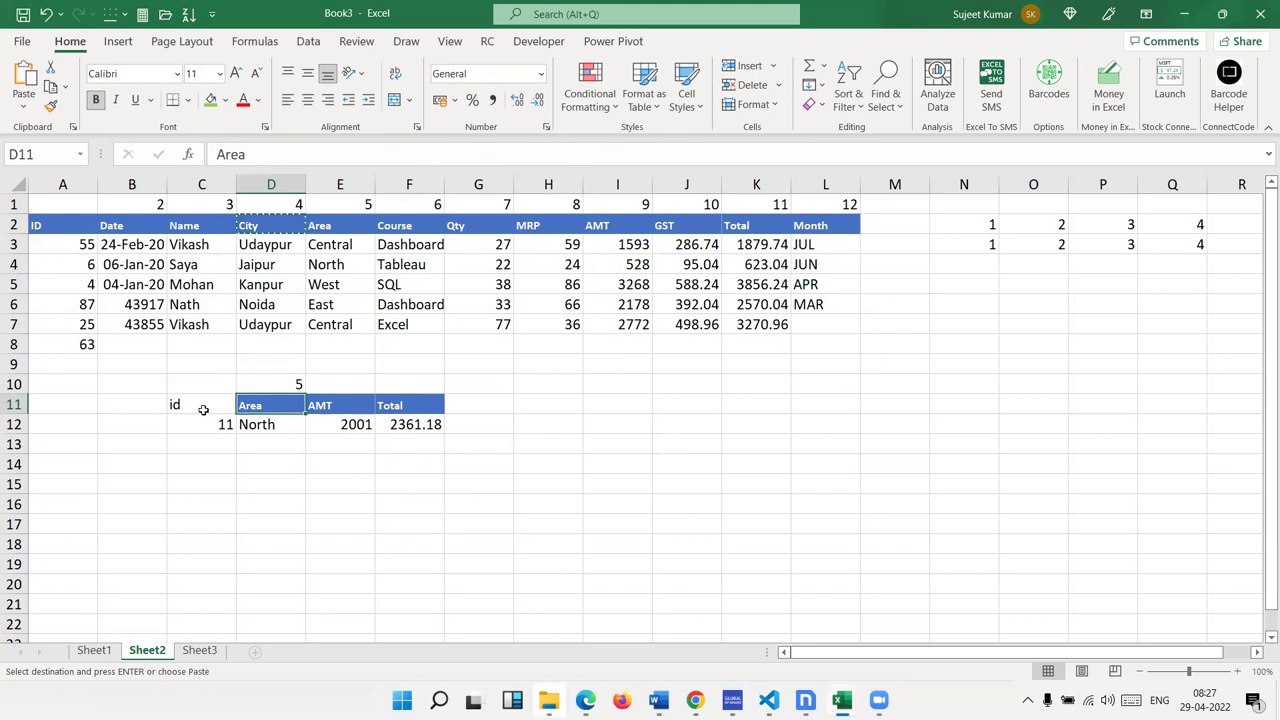
text(CITY)
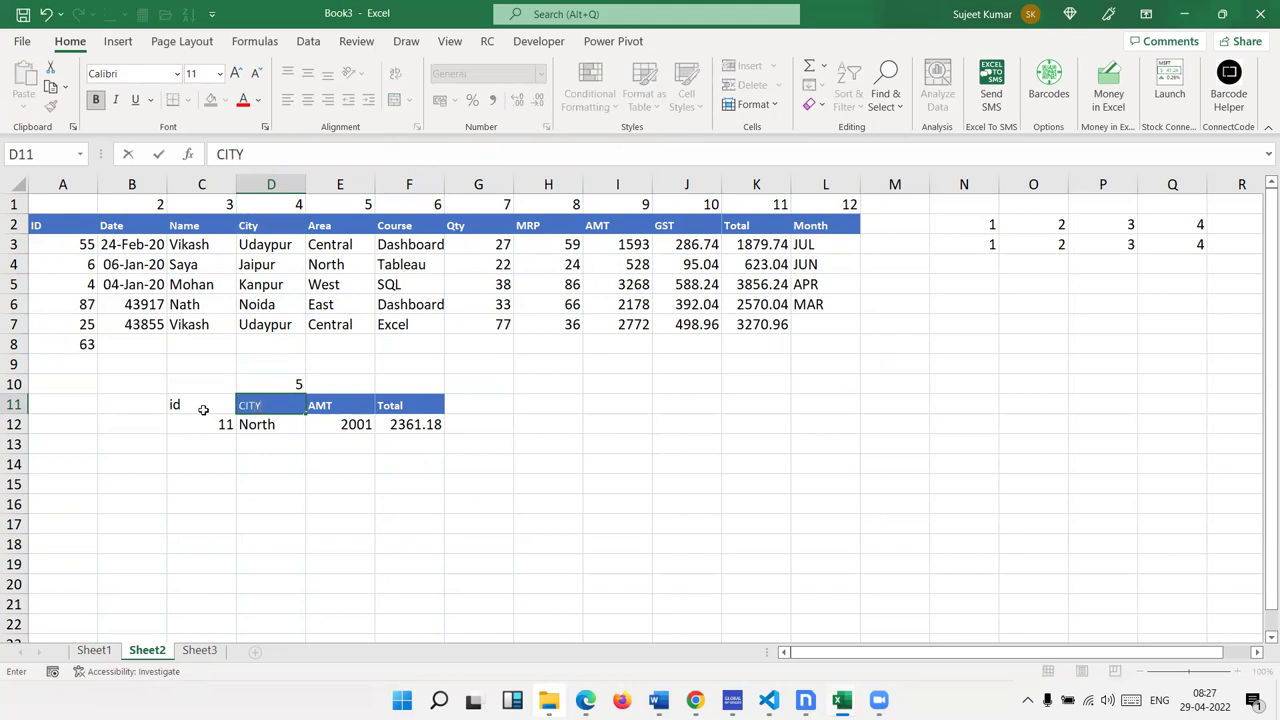
key(Return)
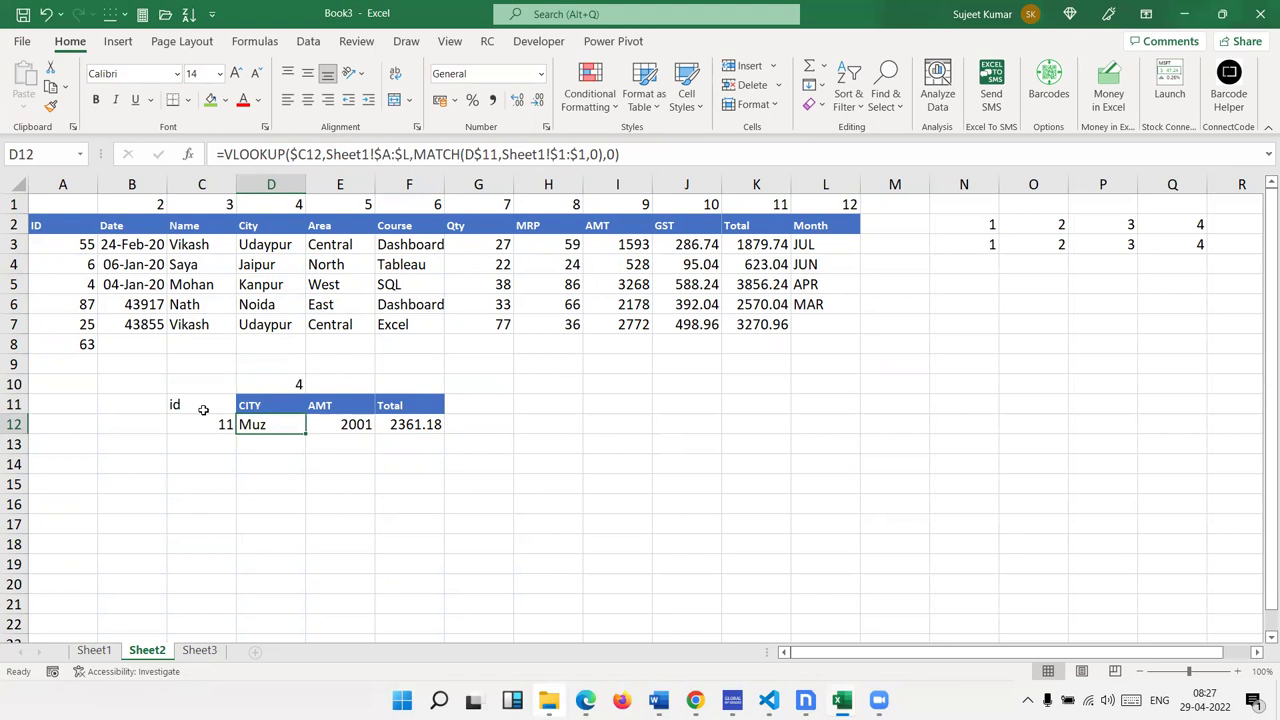
- Rename the D11 header to Name so D10 returns 3 and D12 shows id 11's name
click(272, 400)
text(nAME)
key(Return)
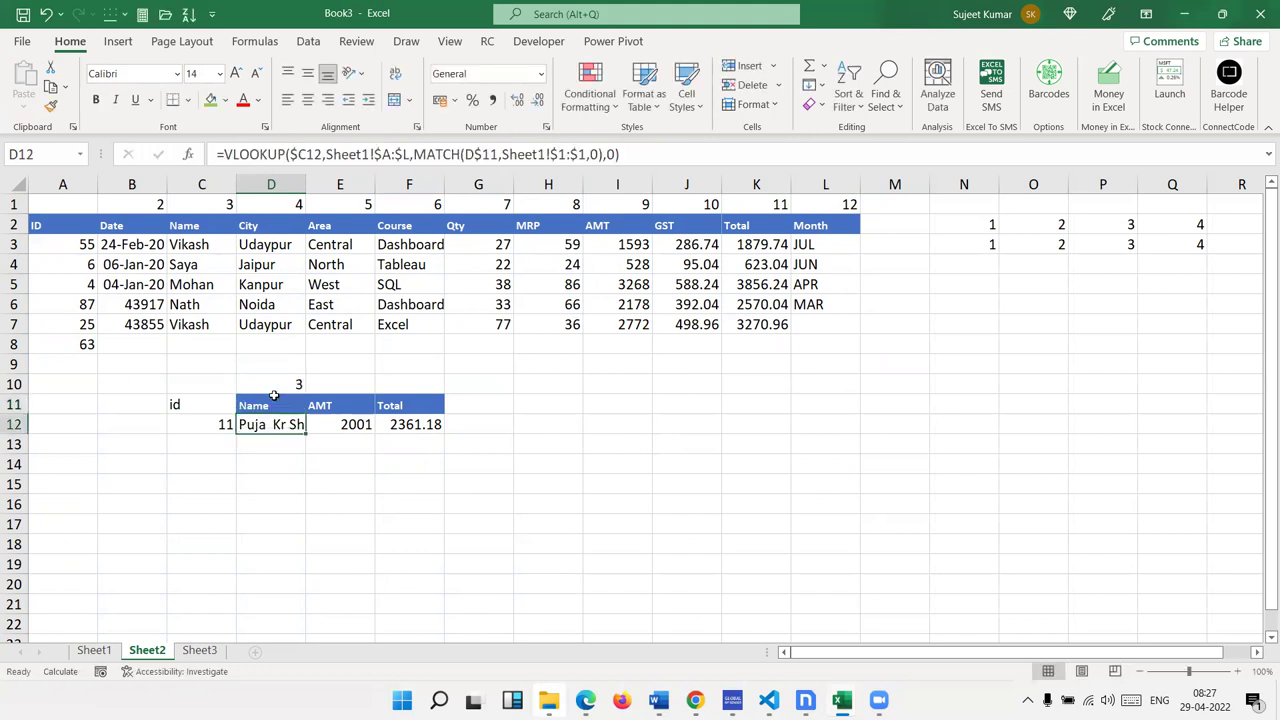